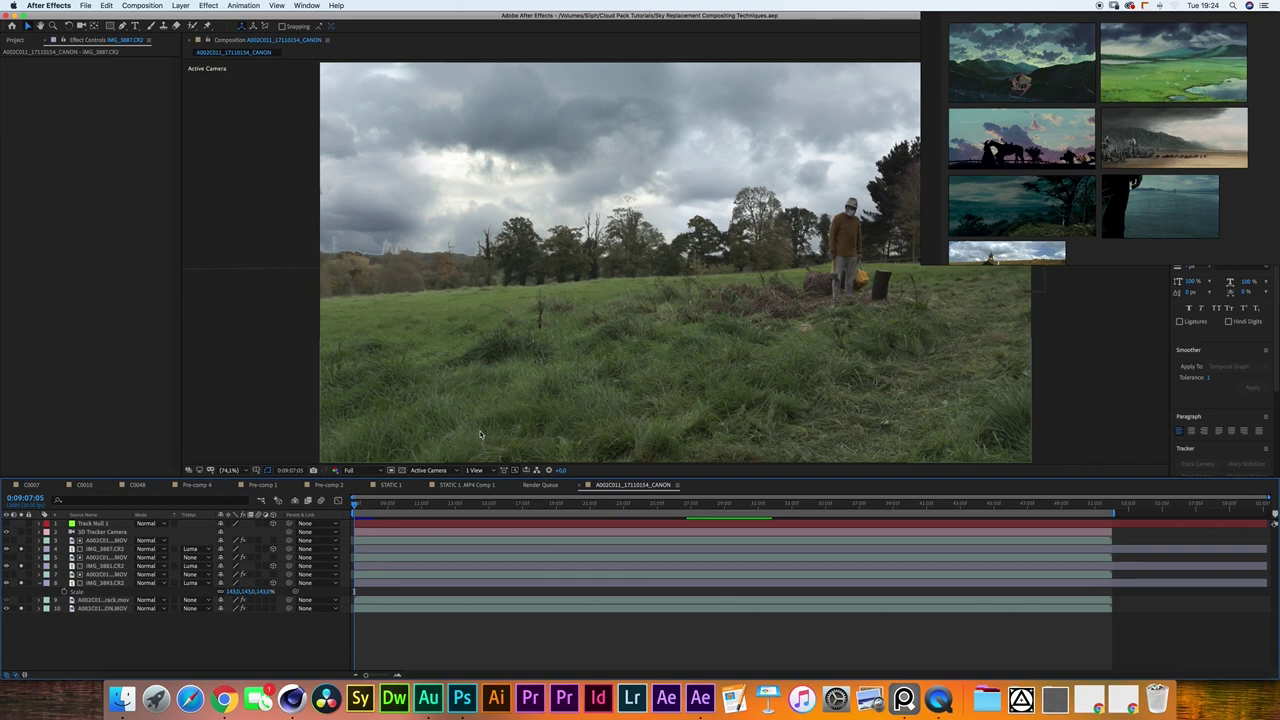
Shift the reference board aside and enable the Log to Linear Cineon Converter effect on the bottom CANON.MOV footage layer.
drag(982, 78, 1091, 75)
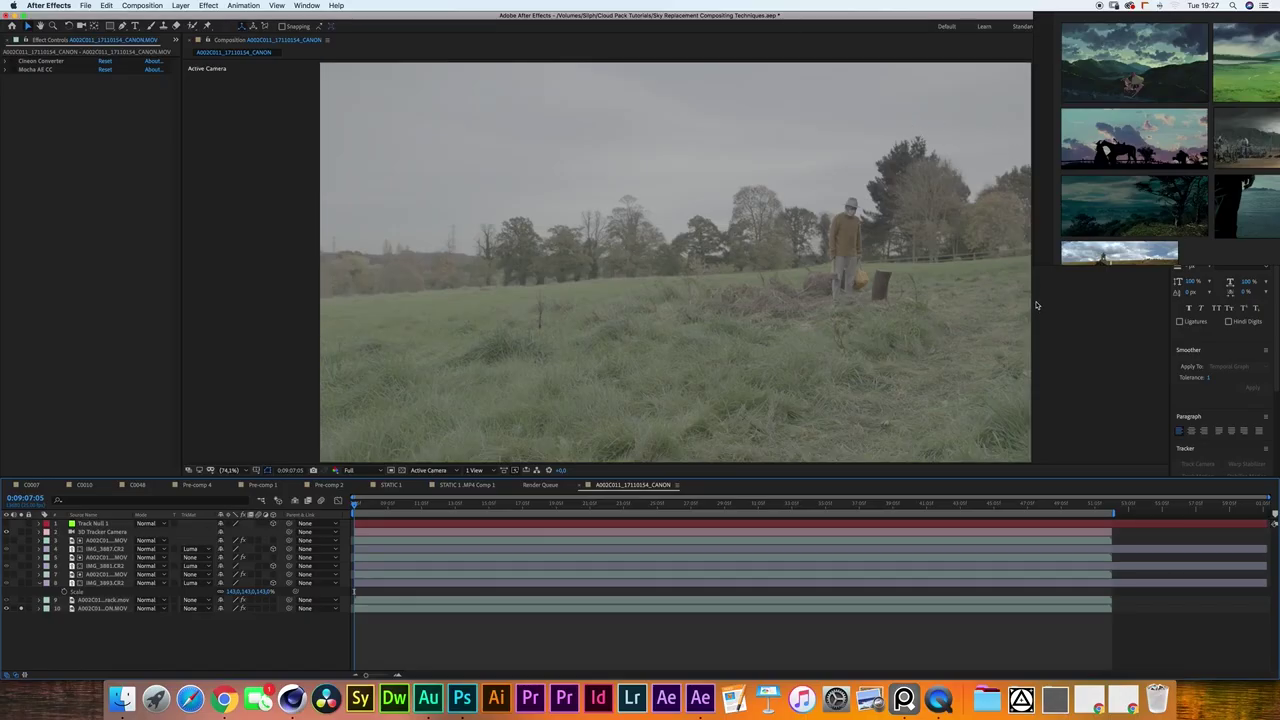
click(60, 63)
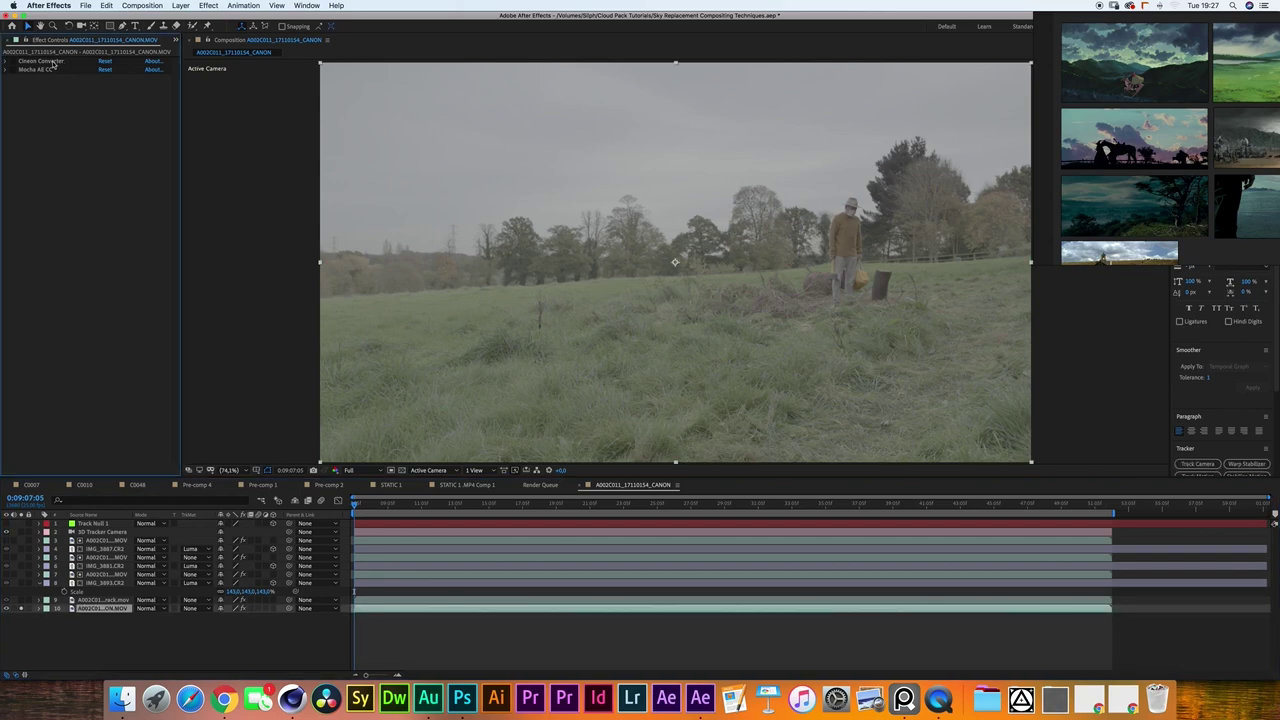
click(55, 63)
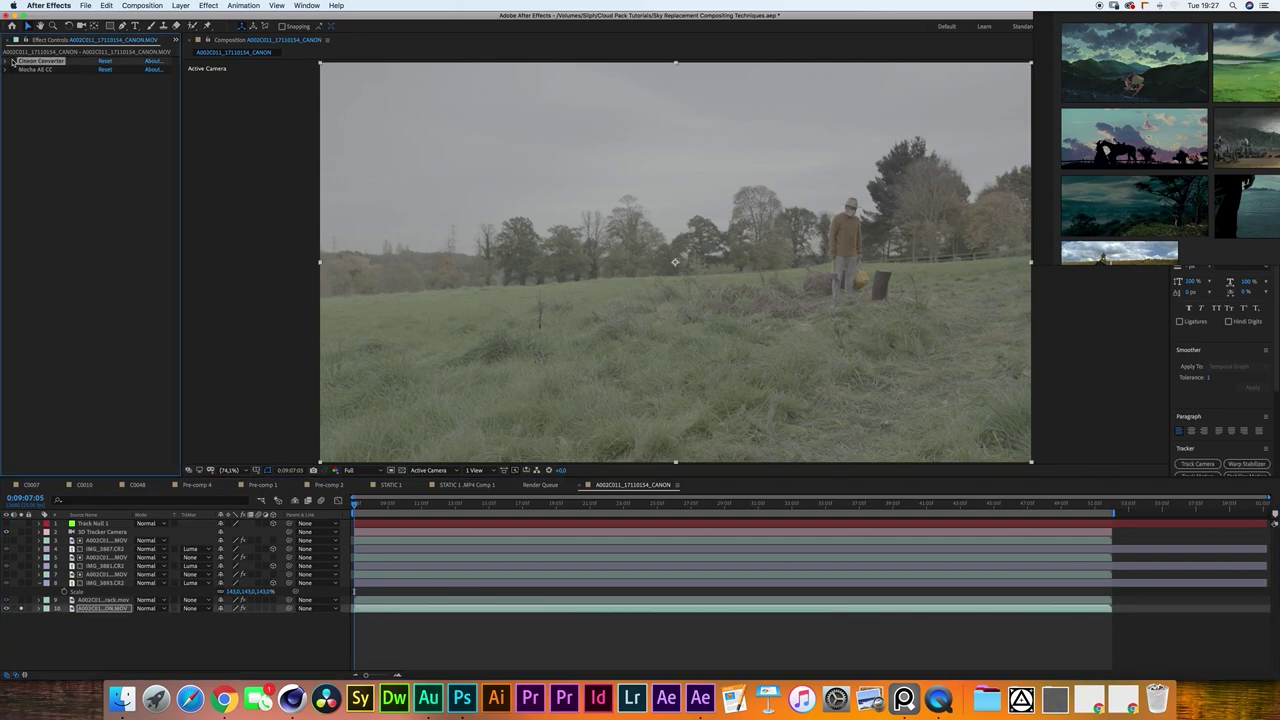
click(12, 62)
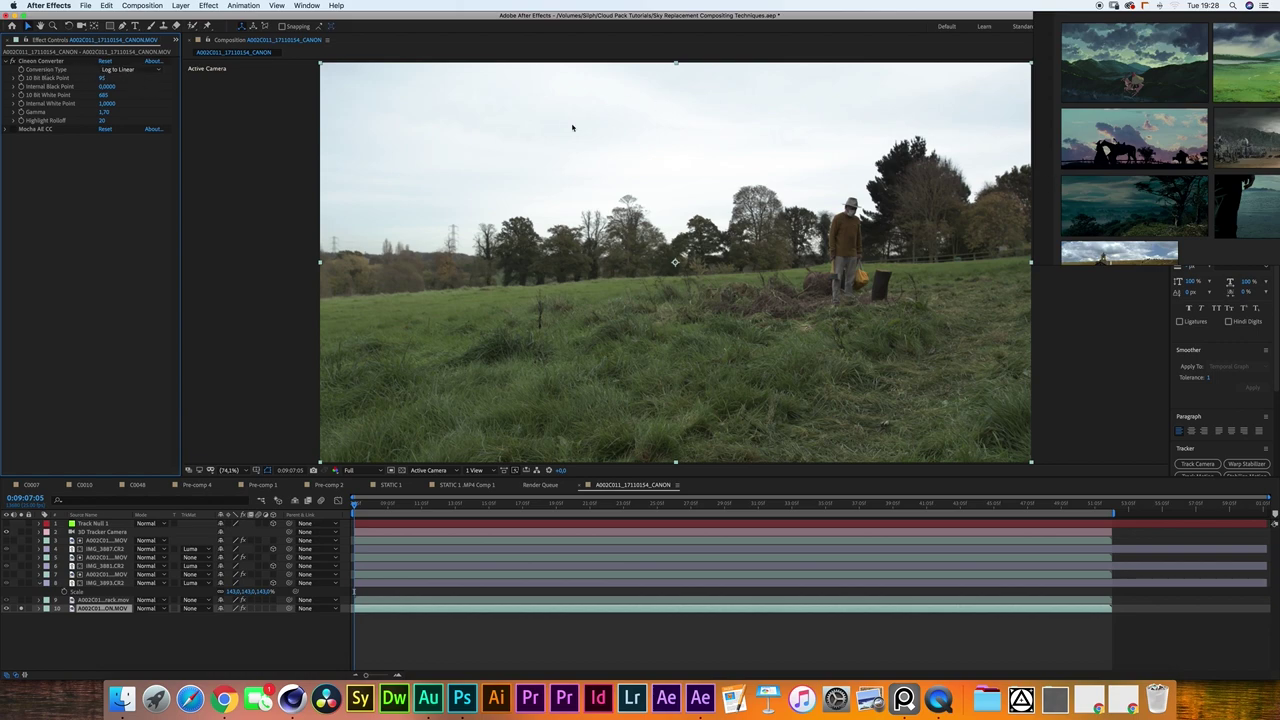
click(208, 5)
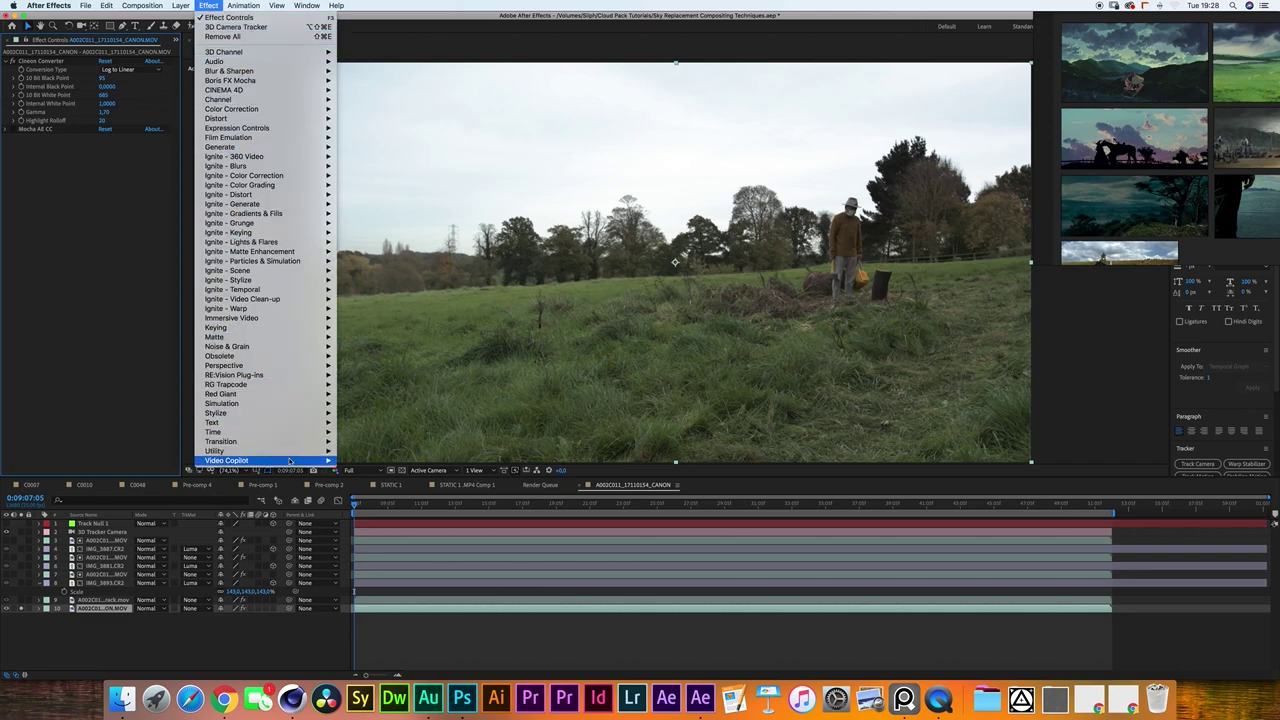
mouse_move(294, 455)
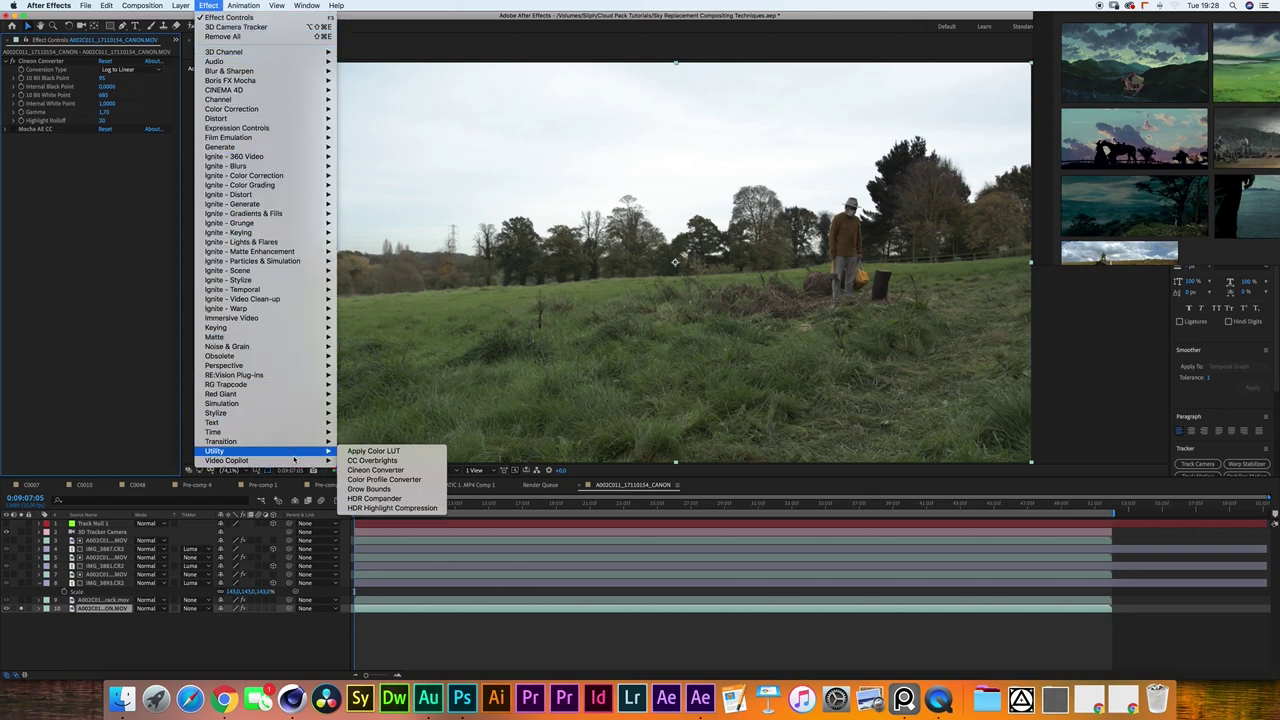
click(375, 470)
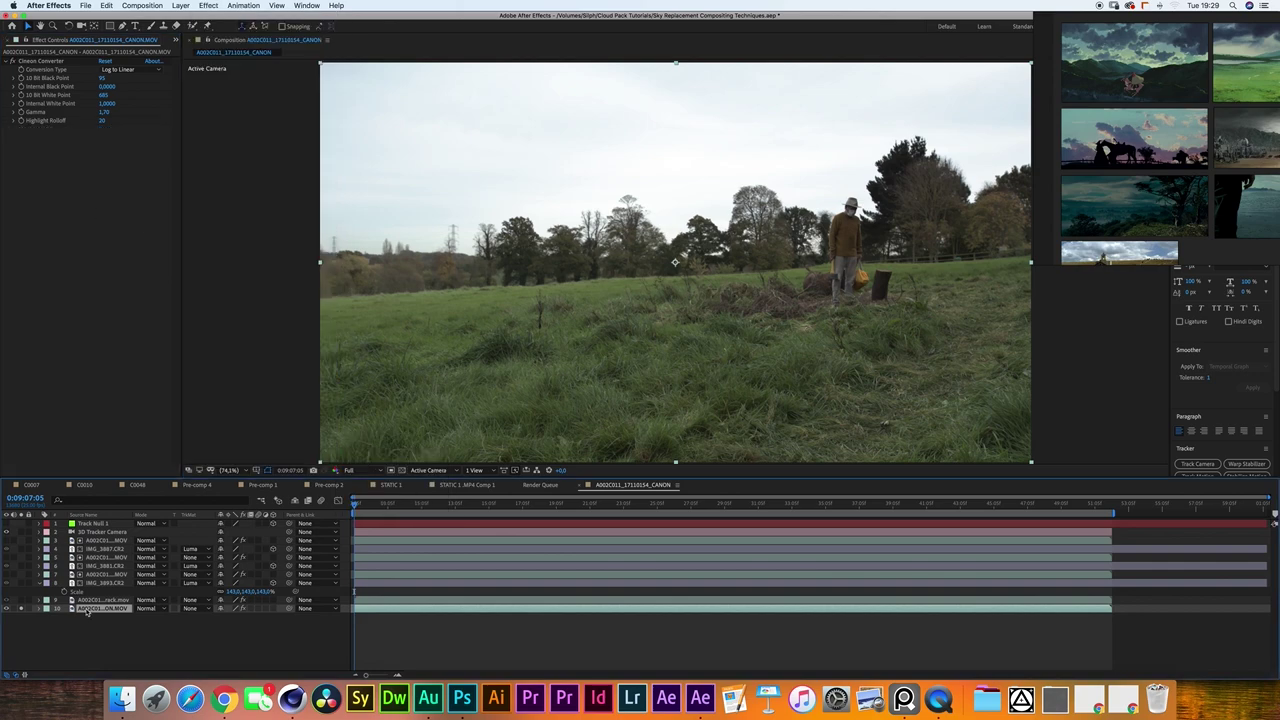
Solo the high-contrast track footage layer and display the track points of its 3D Camera Tracker effect.
click(86, 600)
click(20, 602)
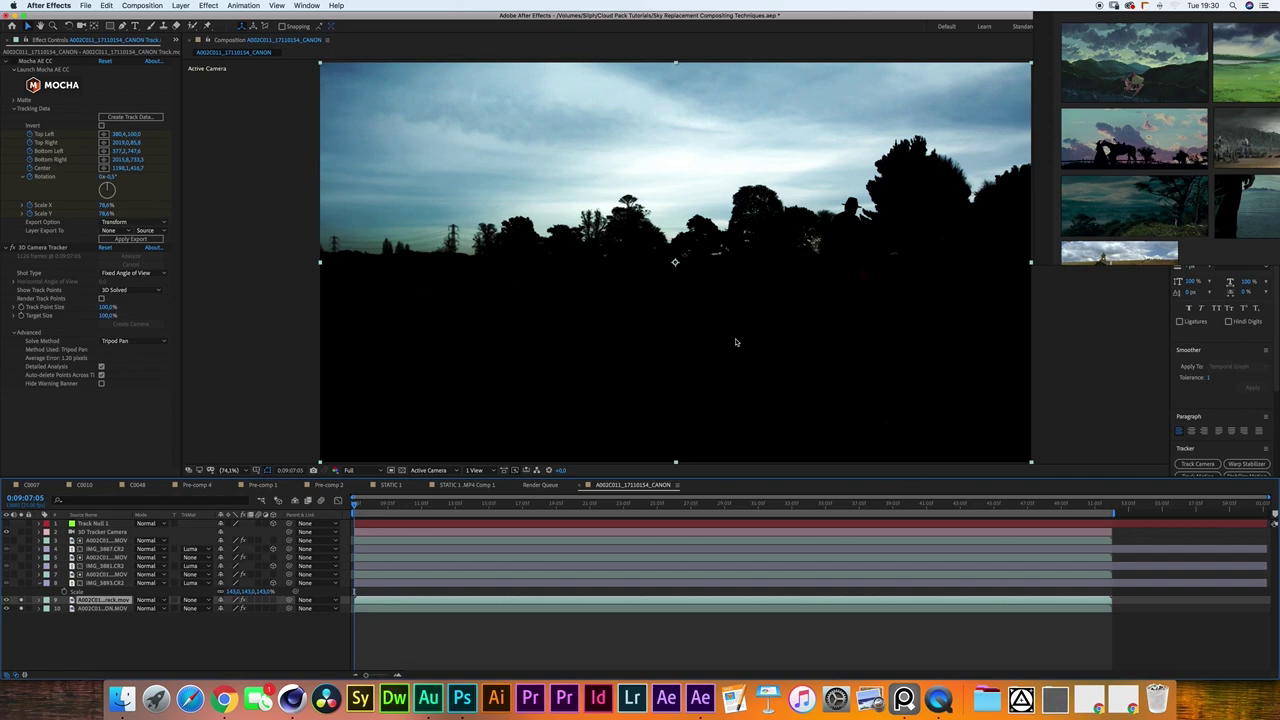
click(50, 248)
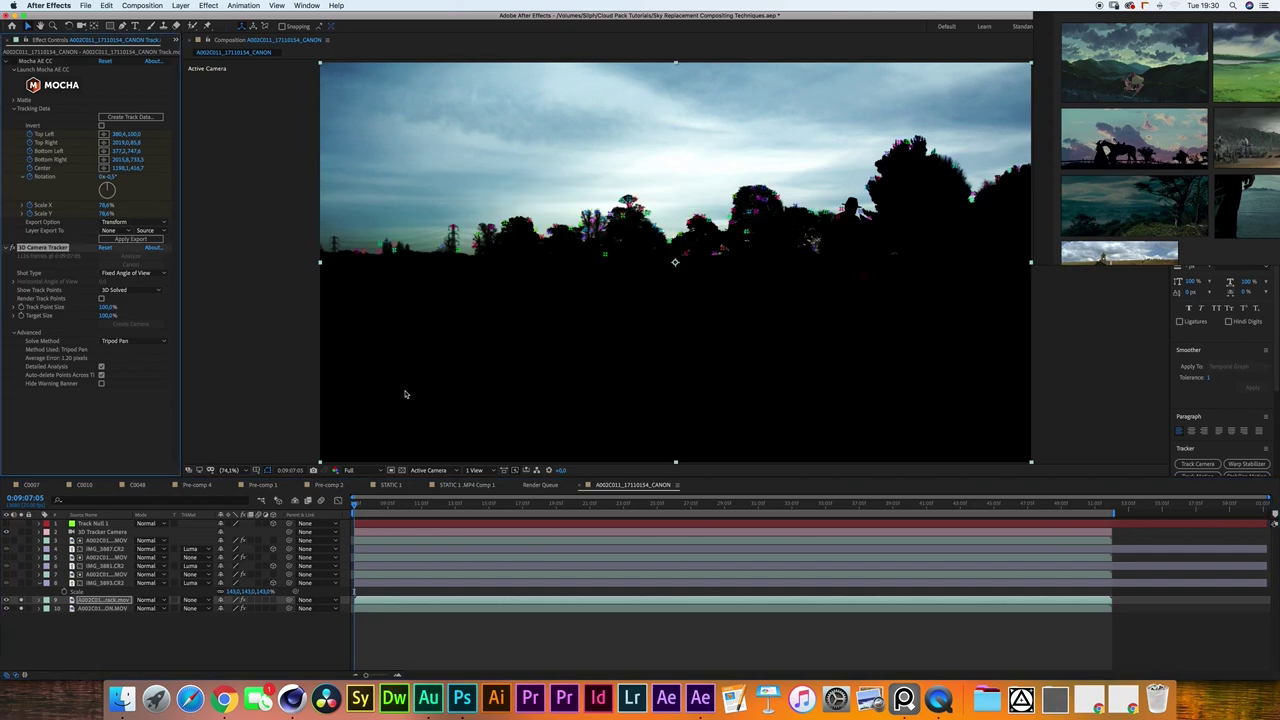
click(95, 600)
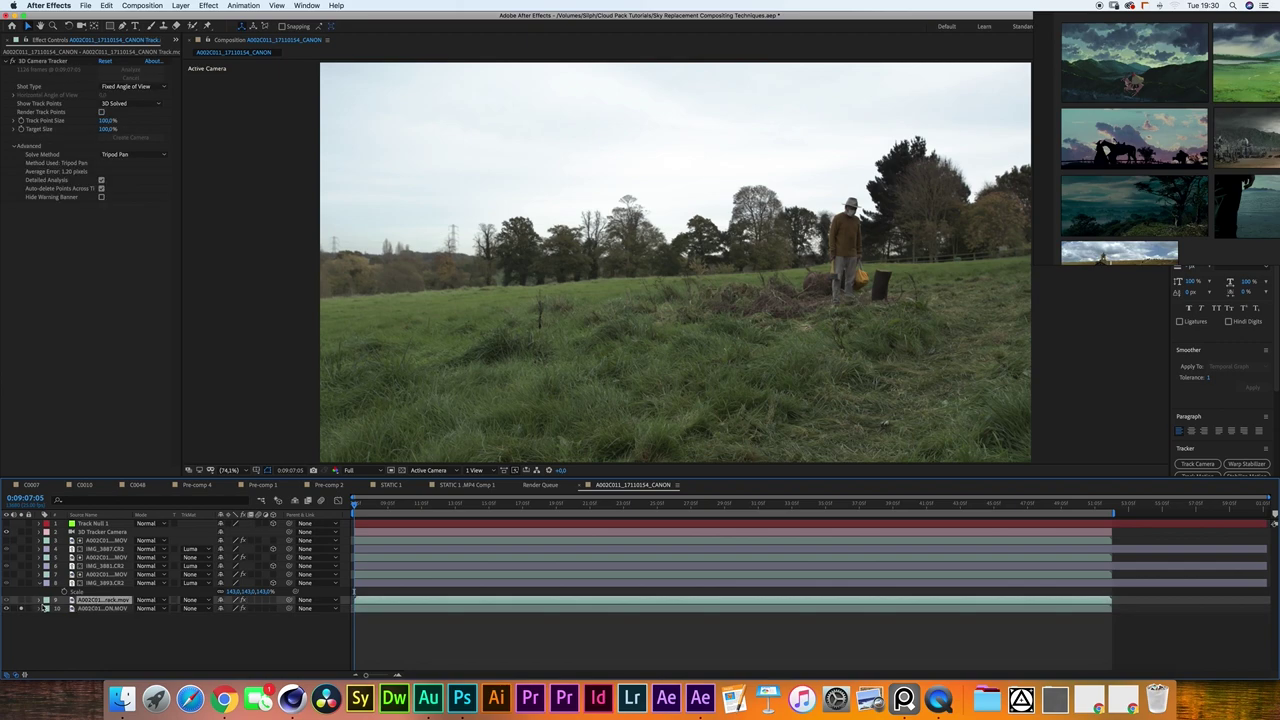
click(20, 602)
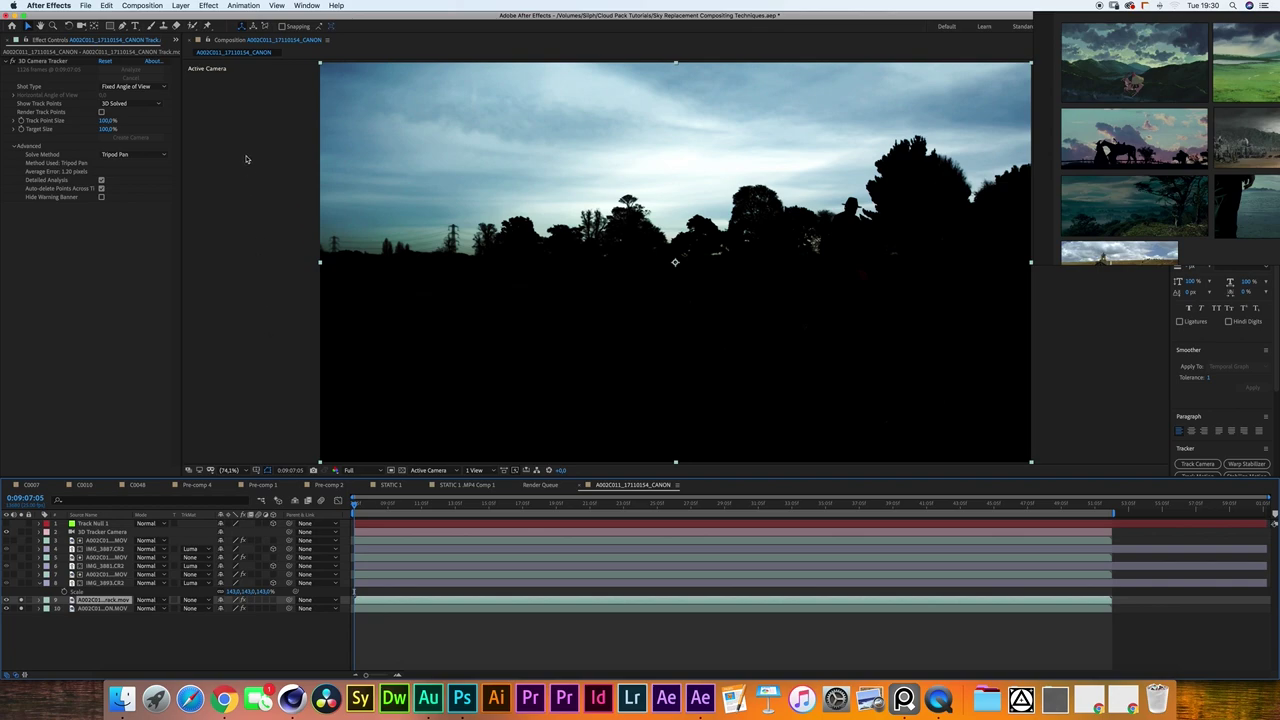
click(208, 5)
mouse_move(244, 109)
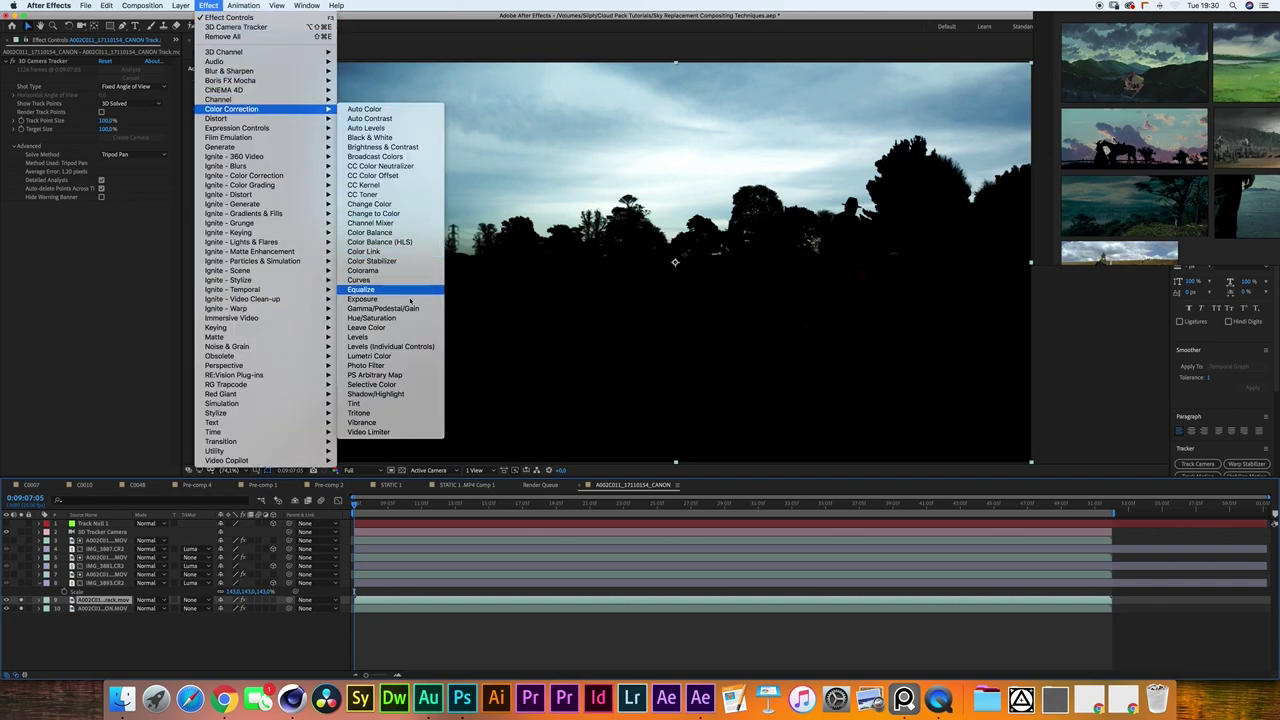
key(Escape)
key(Escape)
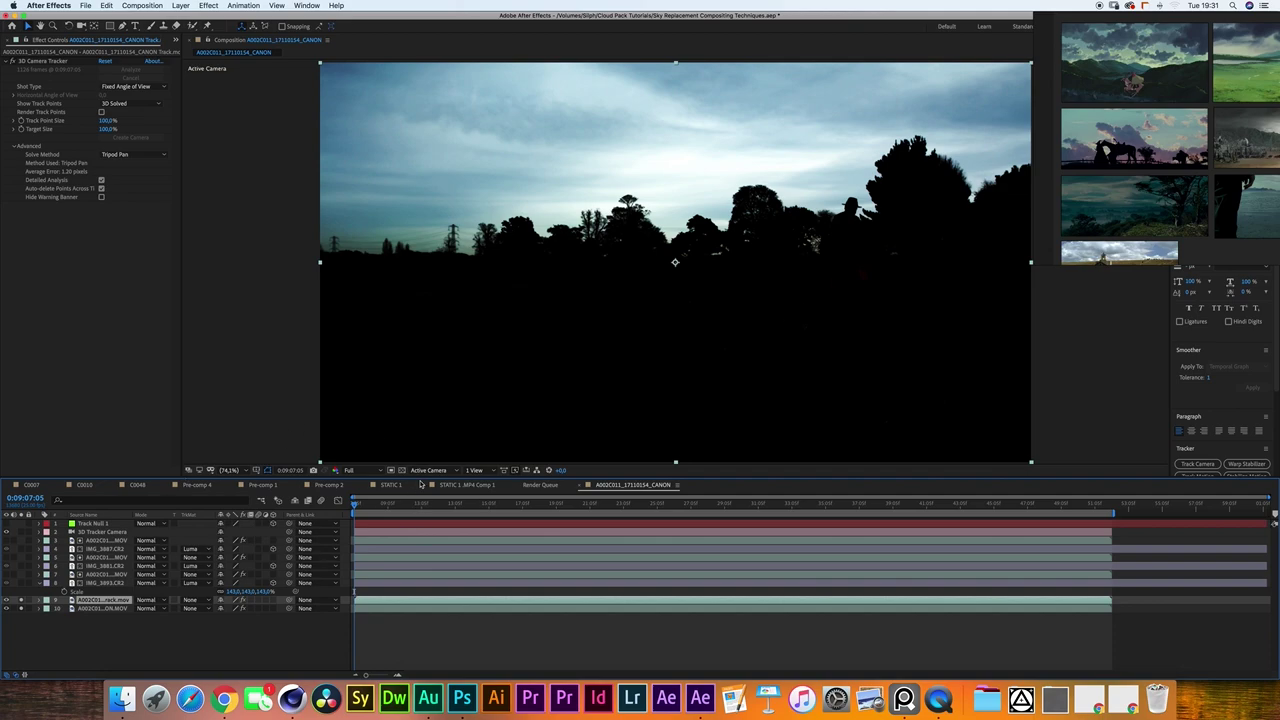
Apply Track Camera to the high-contrast footage layer, using the Tripod Pan solve method with Detailed Analysis.
click(243, 6)
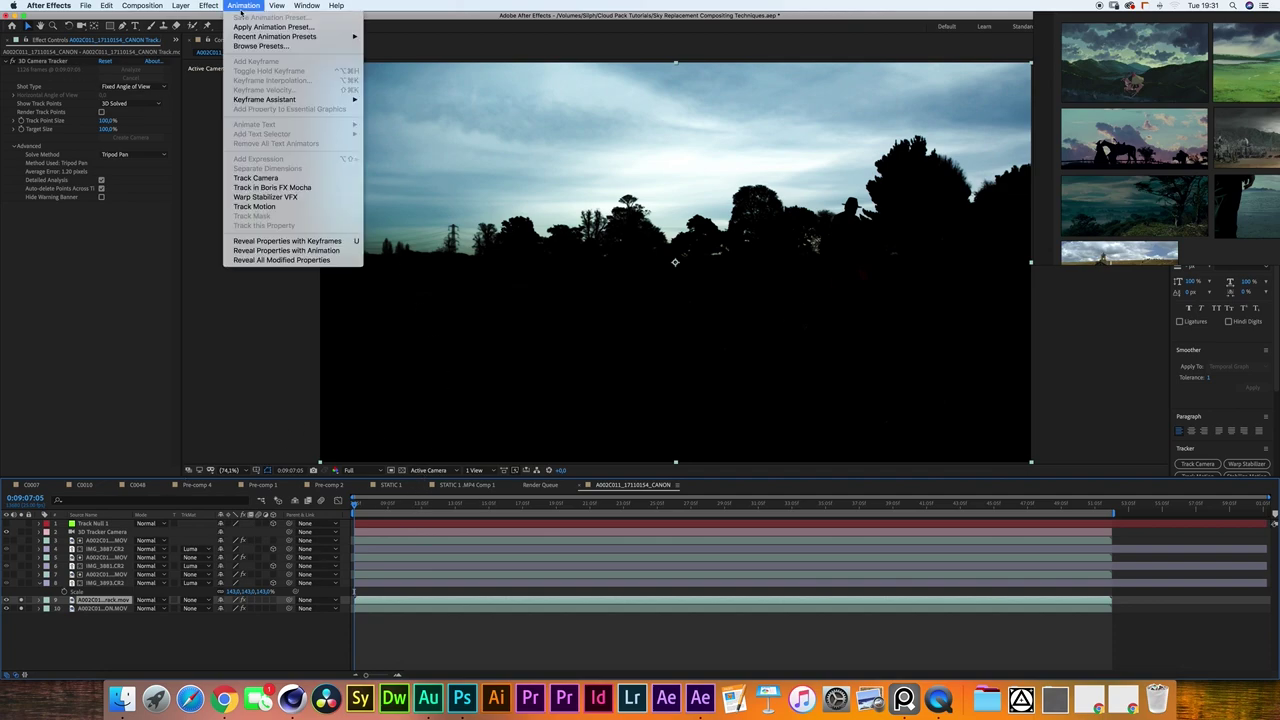
click(291, 182)
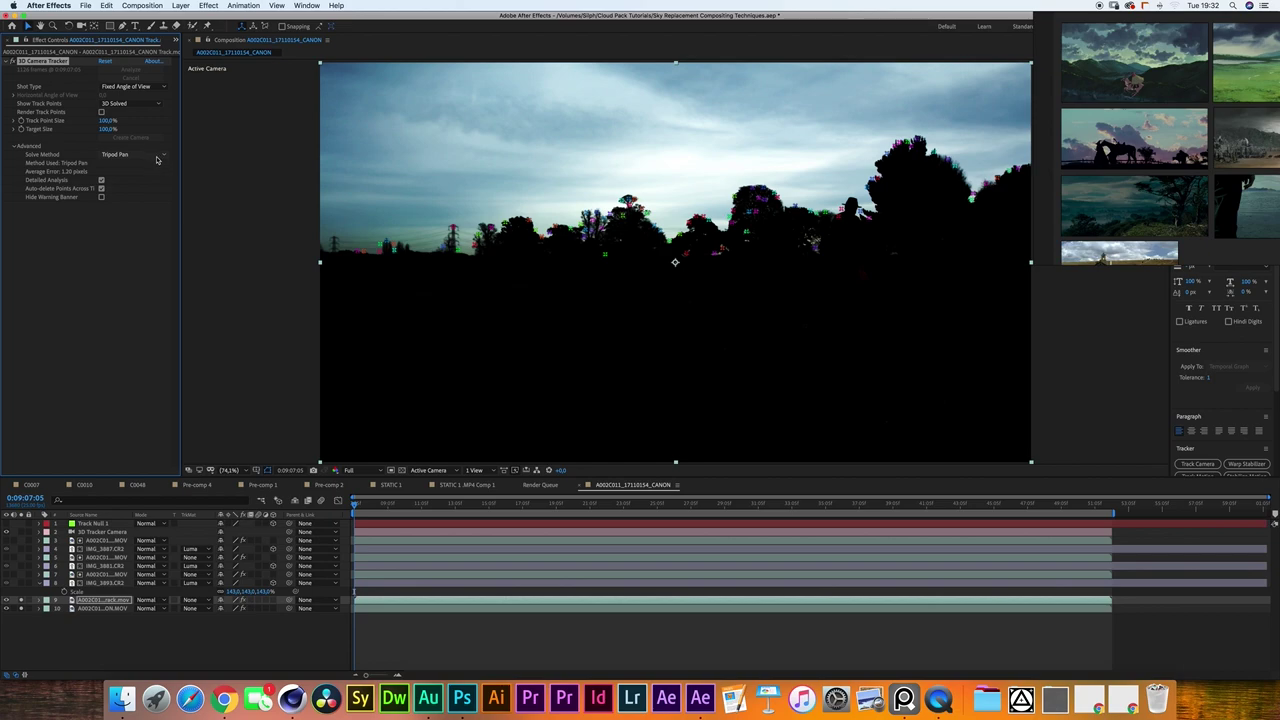
click(162, 157)
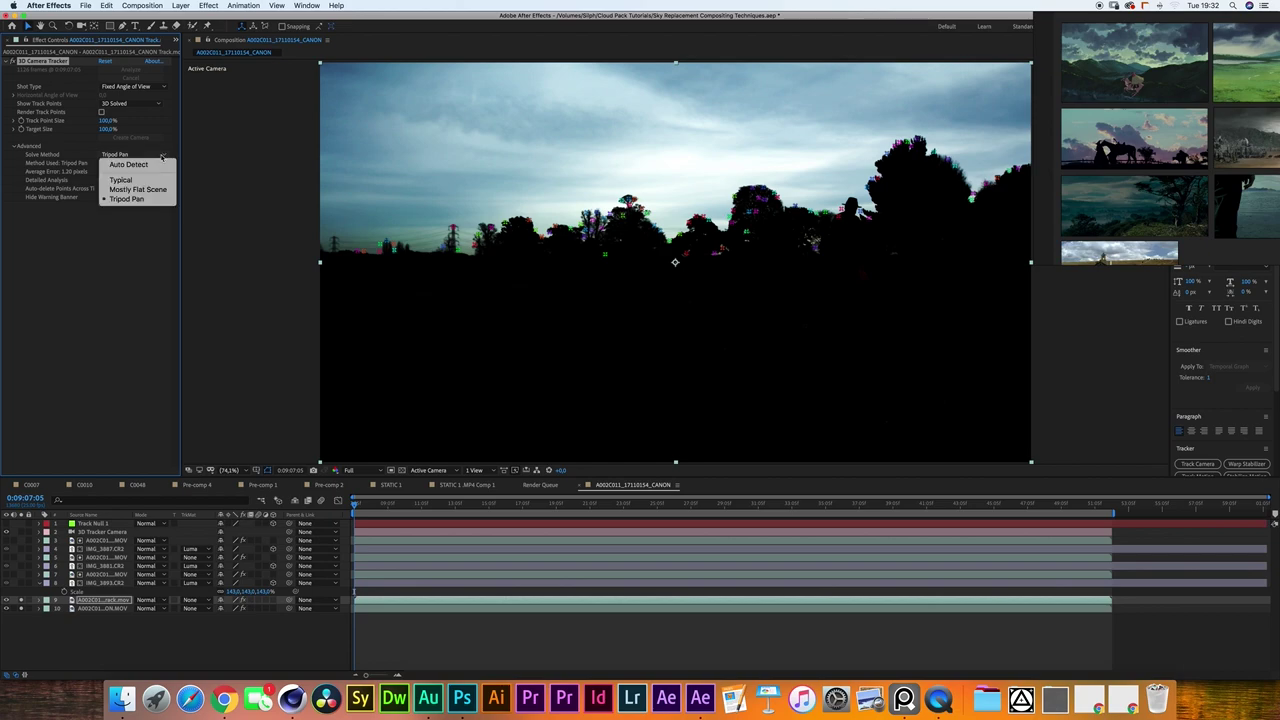
click(128, 199)
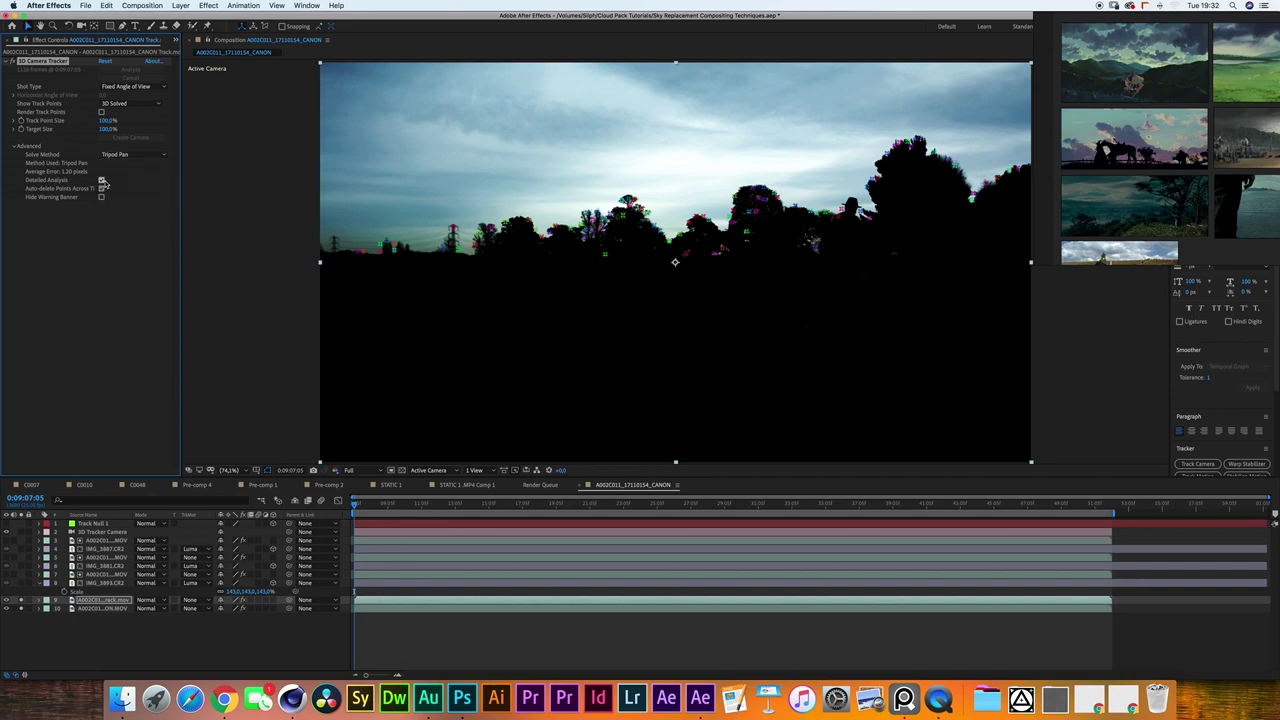
click(101, 181)
click(15, 146)
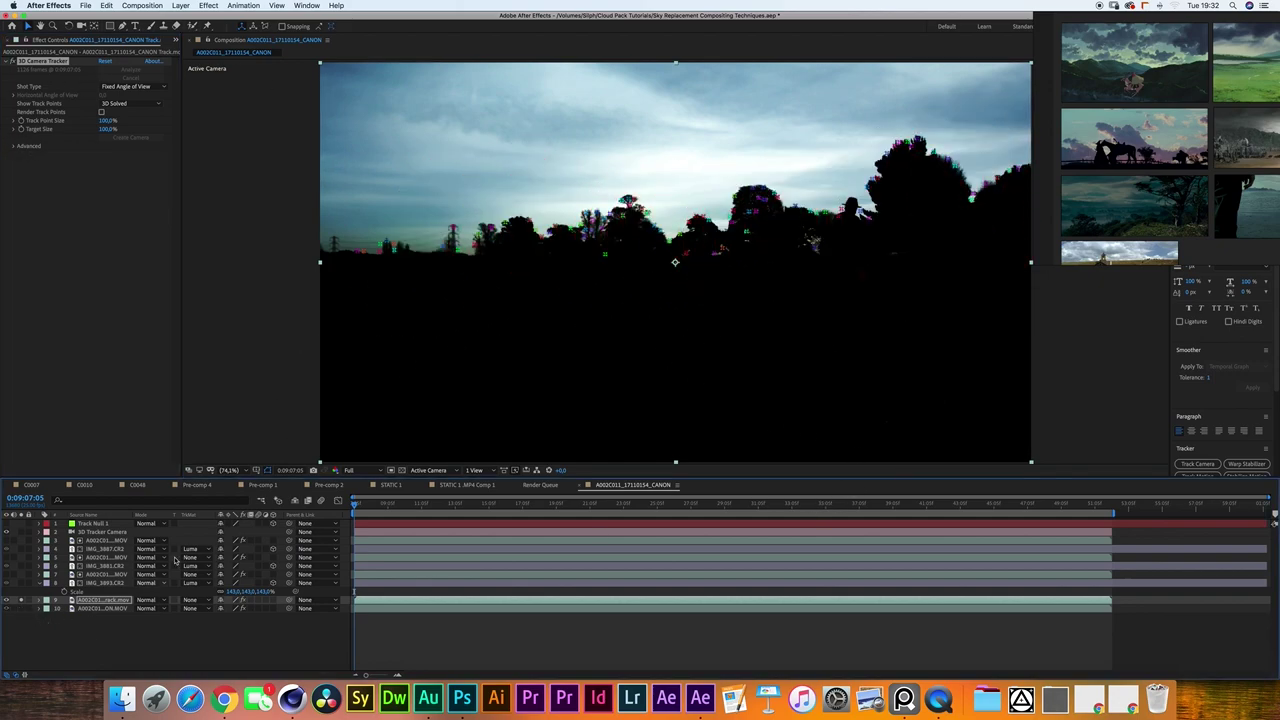
Scrub through the timeline to examine how the track points follow the treeline, ending at the first frame.
click(762, 503)
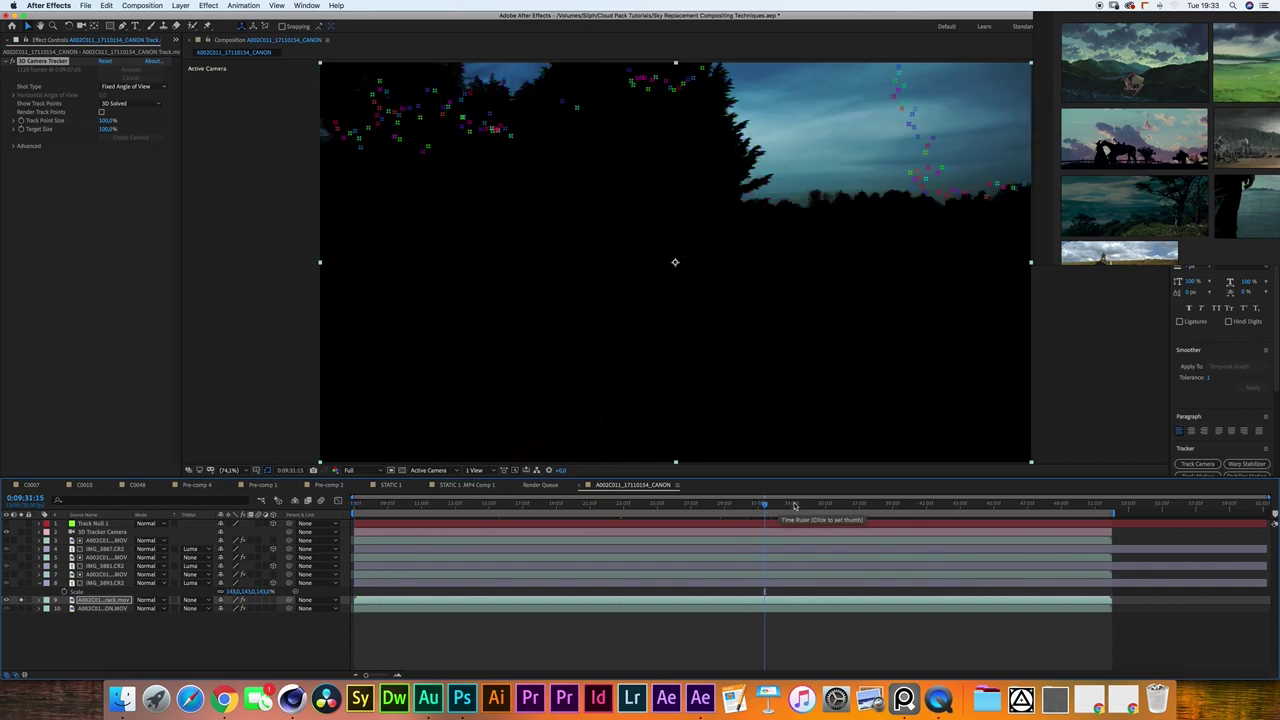
click(926, 503)
click(997, 506)
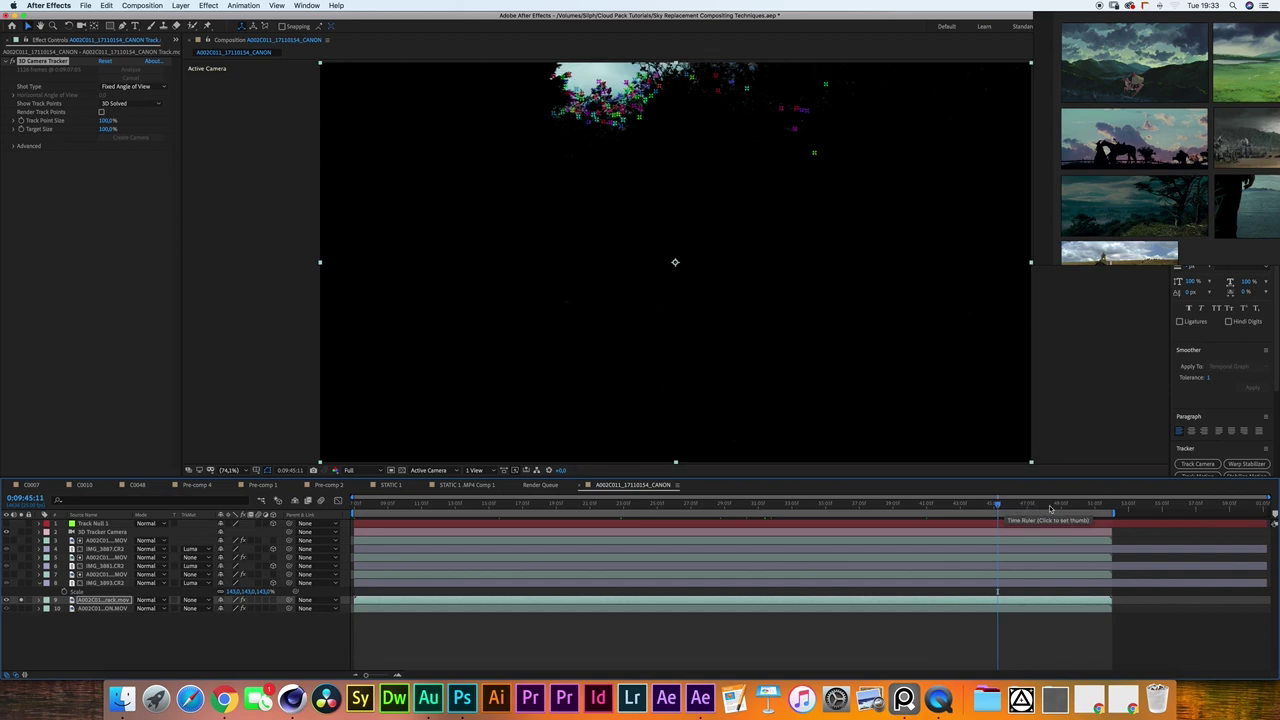
click(1062, 506)
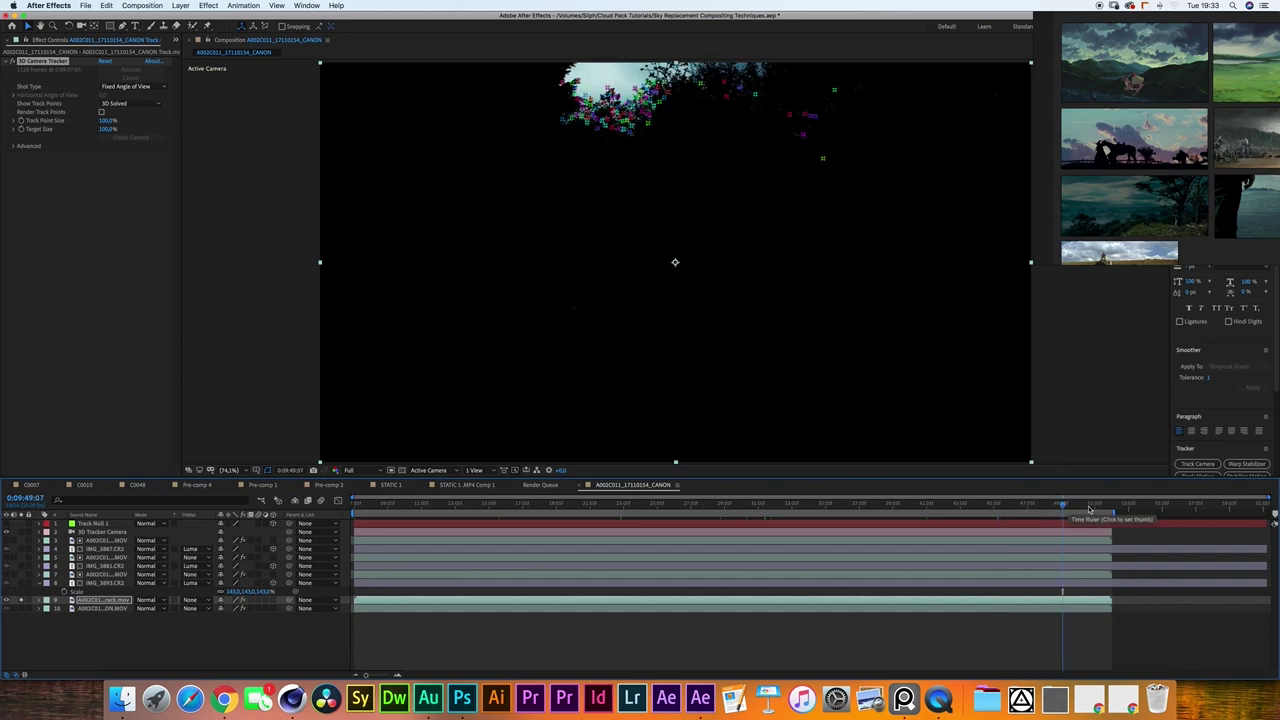
click(644, 502)
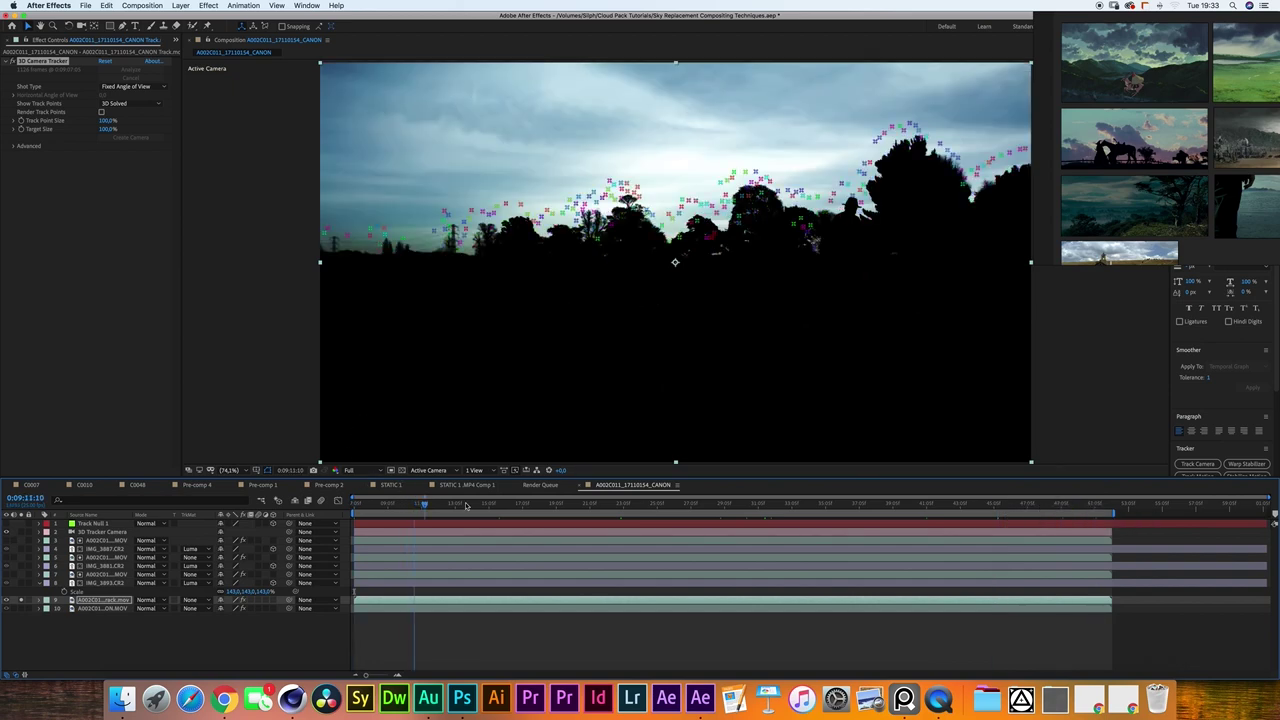
drag(644, 502, 809, 502)
key(Home)
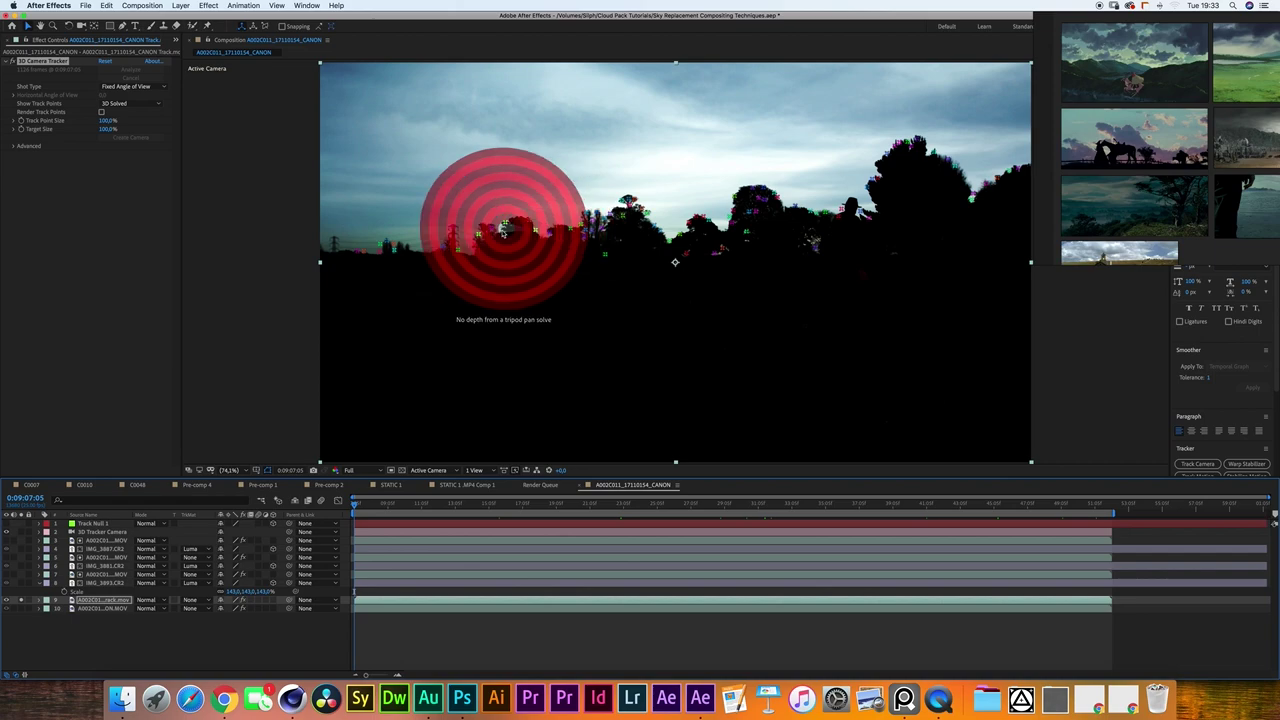
View the layer creation options for the track points around the small trees, and review the 3D Tracker Camera's motion in Top view.
click(502, 233)
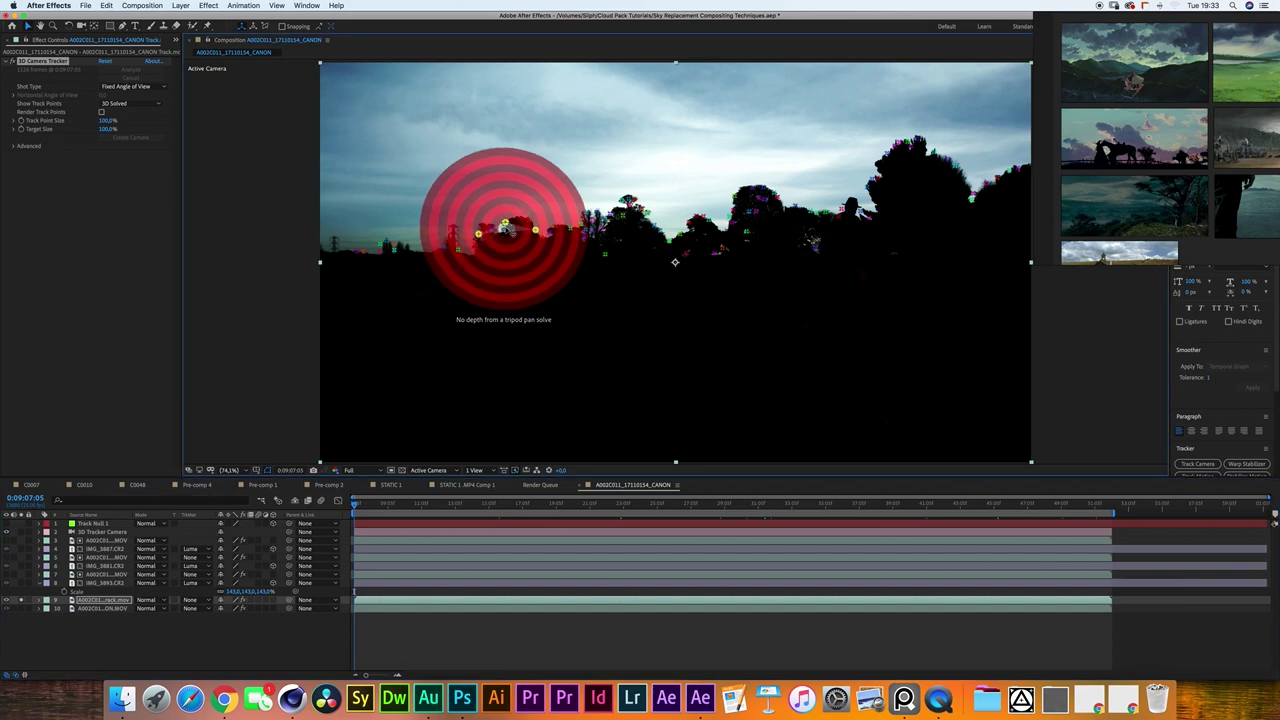
right_click(504, 233)
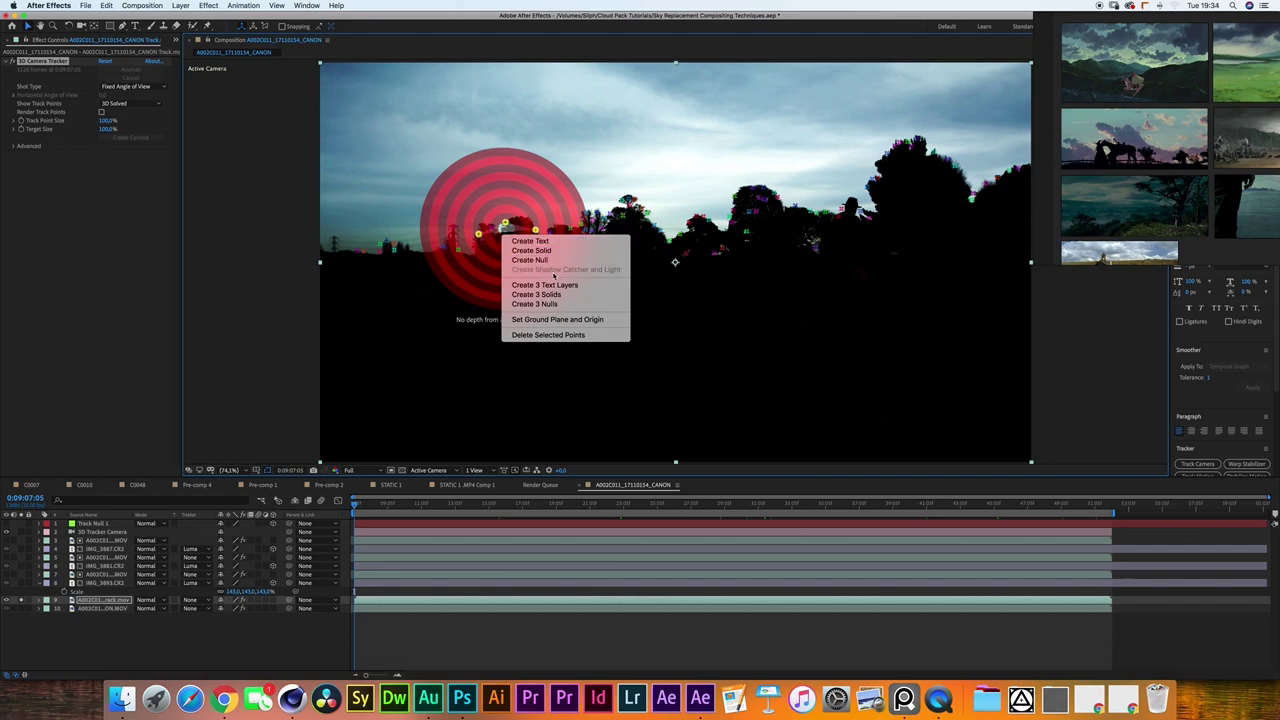
click(151, 657)
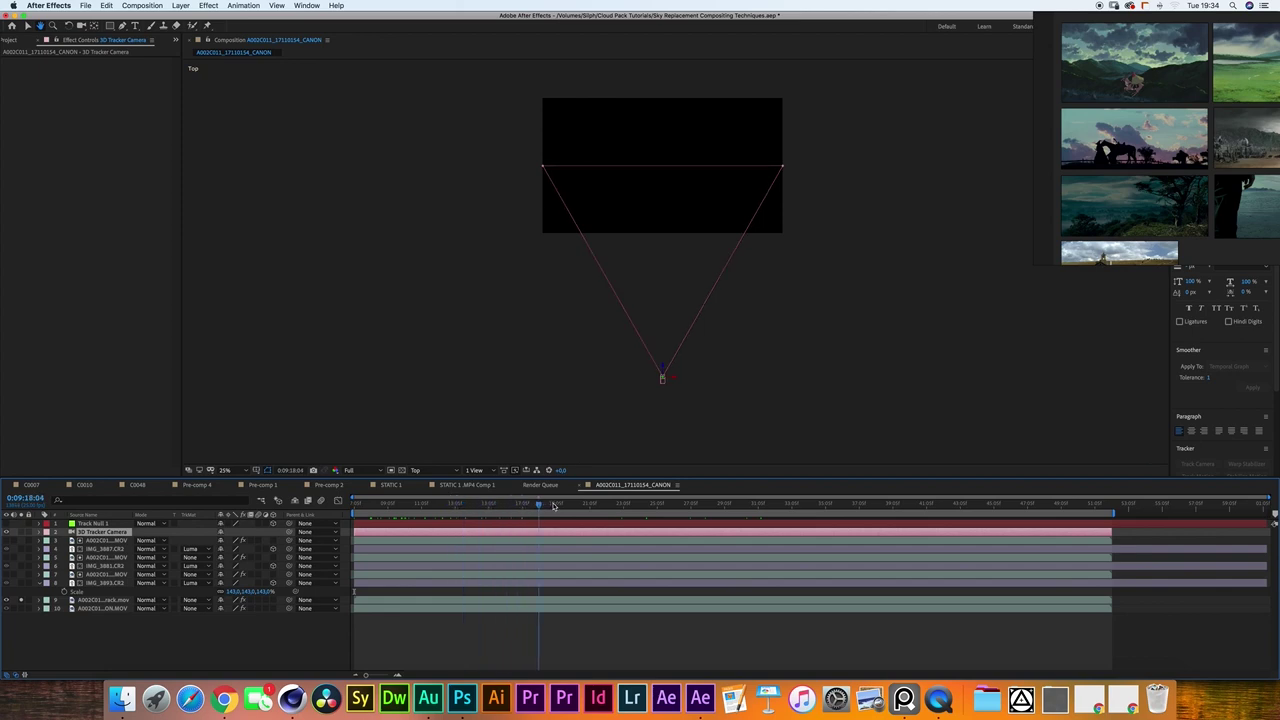
drag(585, 504, 1051, 481)
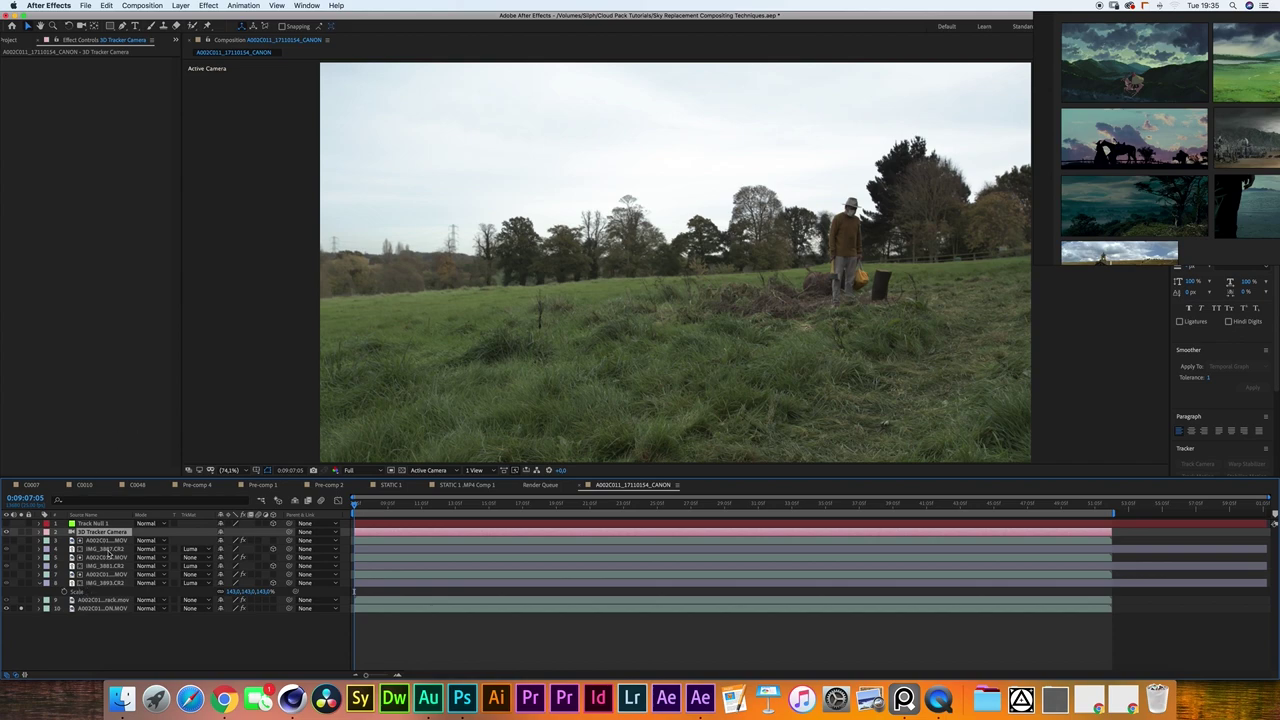
Solo the black-and-white matte footage in layer 7 and expand the Output Cycle settings of its Colorama effect.
click(84, 575)
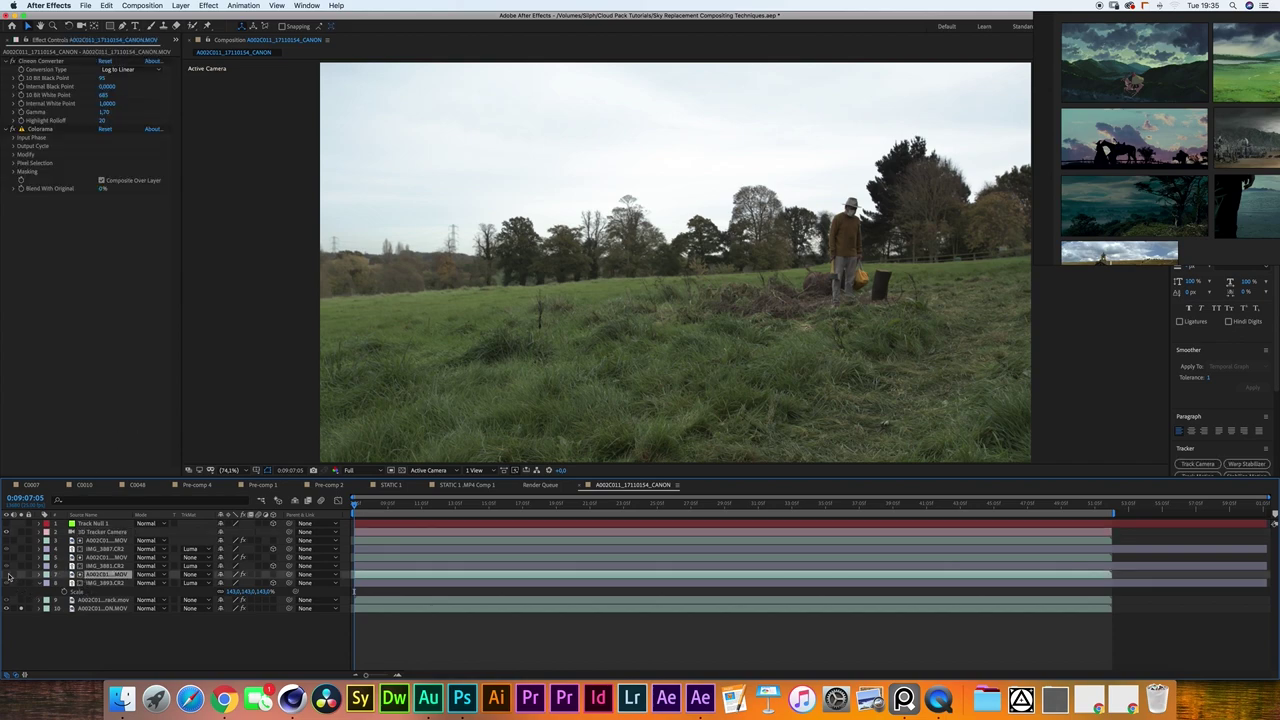
click(21, 574)
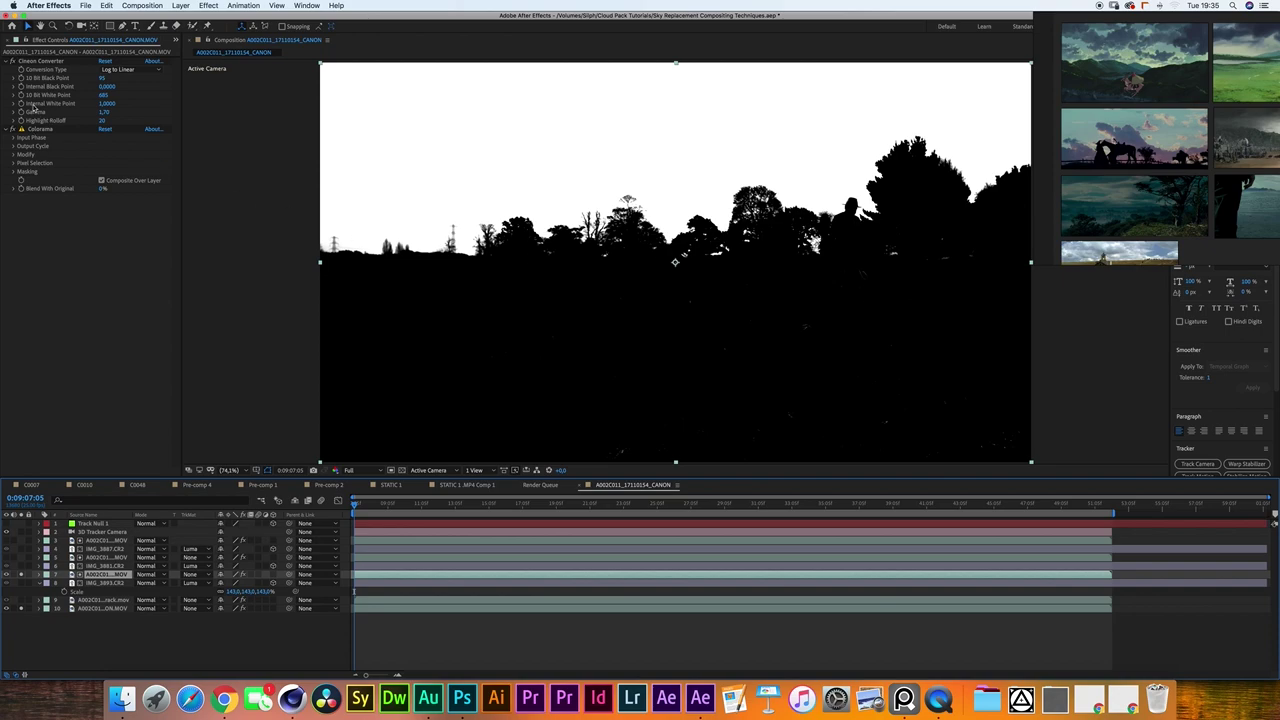
click(36, 129)
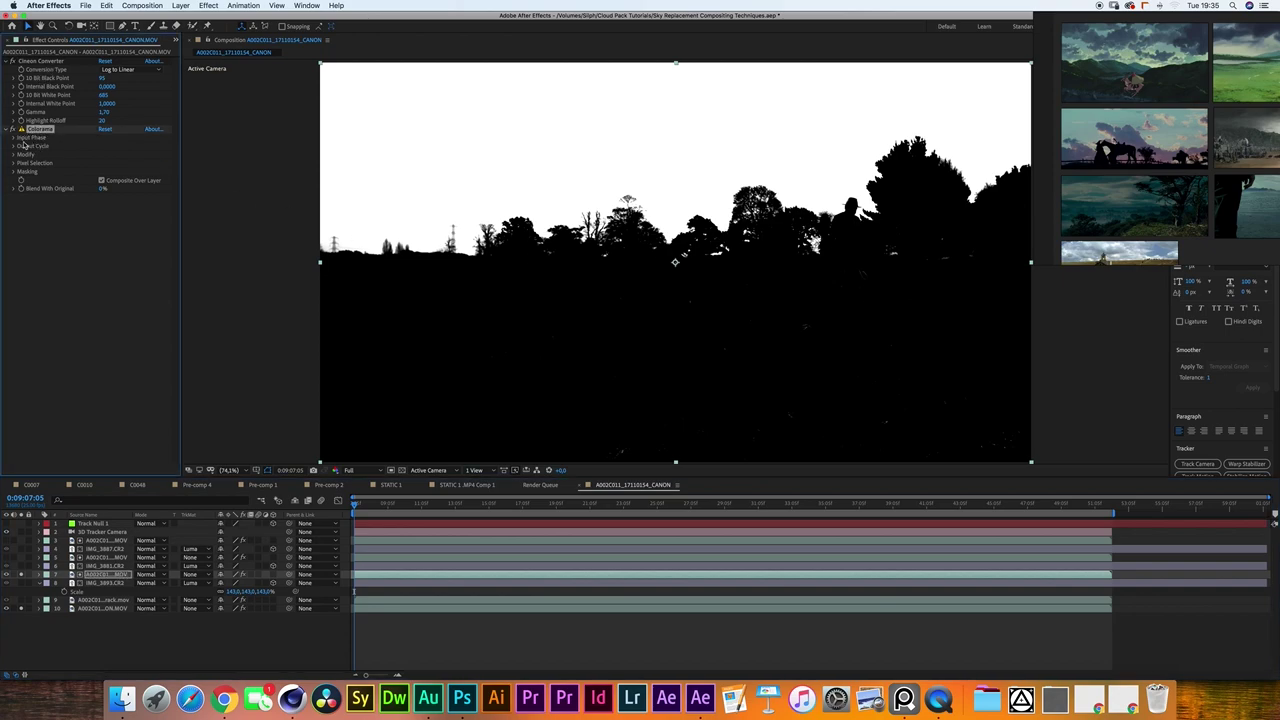
click(14, 146)
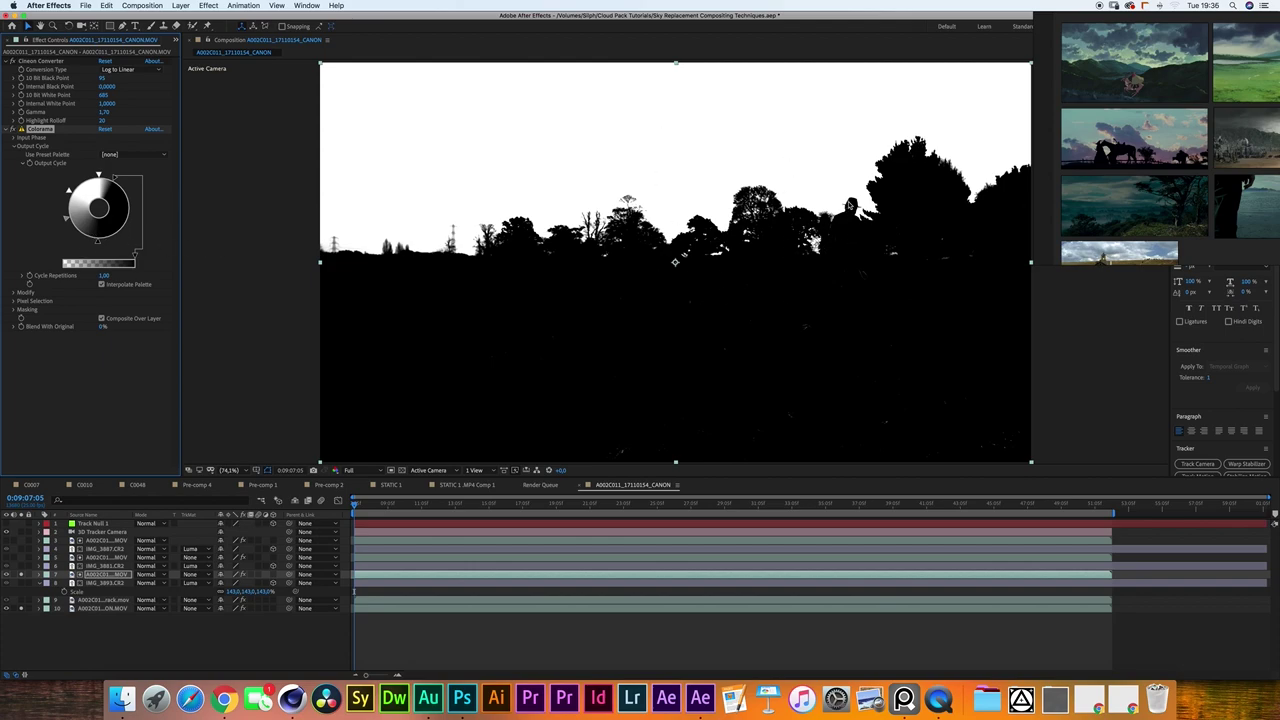
Check the Colorama sky matte at 0:09:17:05 and 0:09:24:17, ending at the first frame.
click(523, 505)
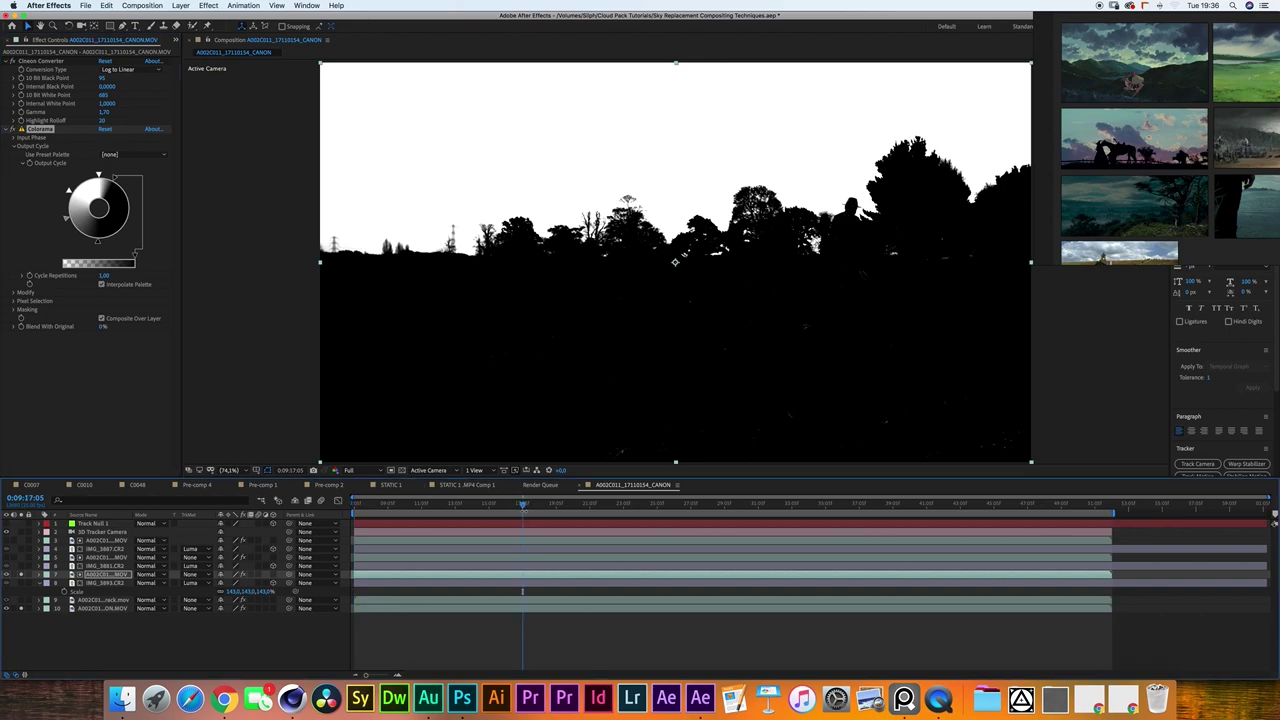
click(648, 505)
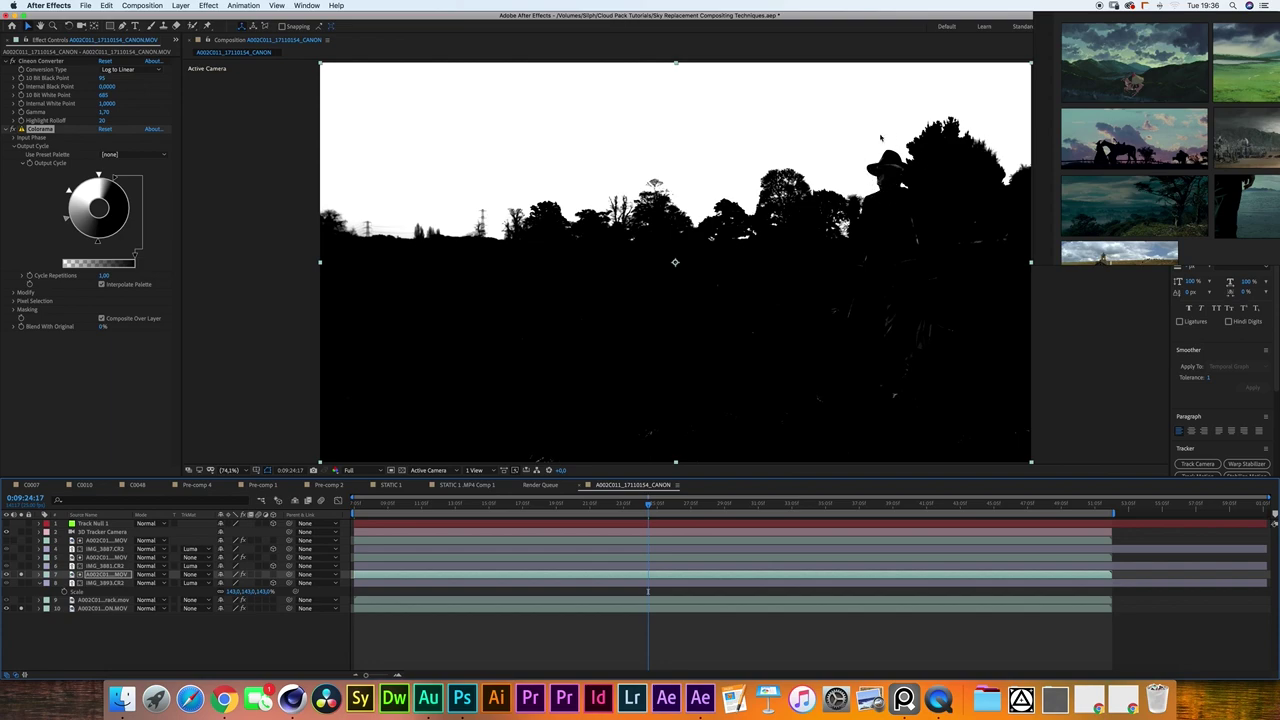
key(Home)
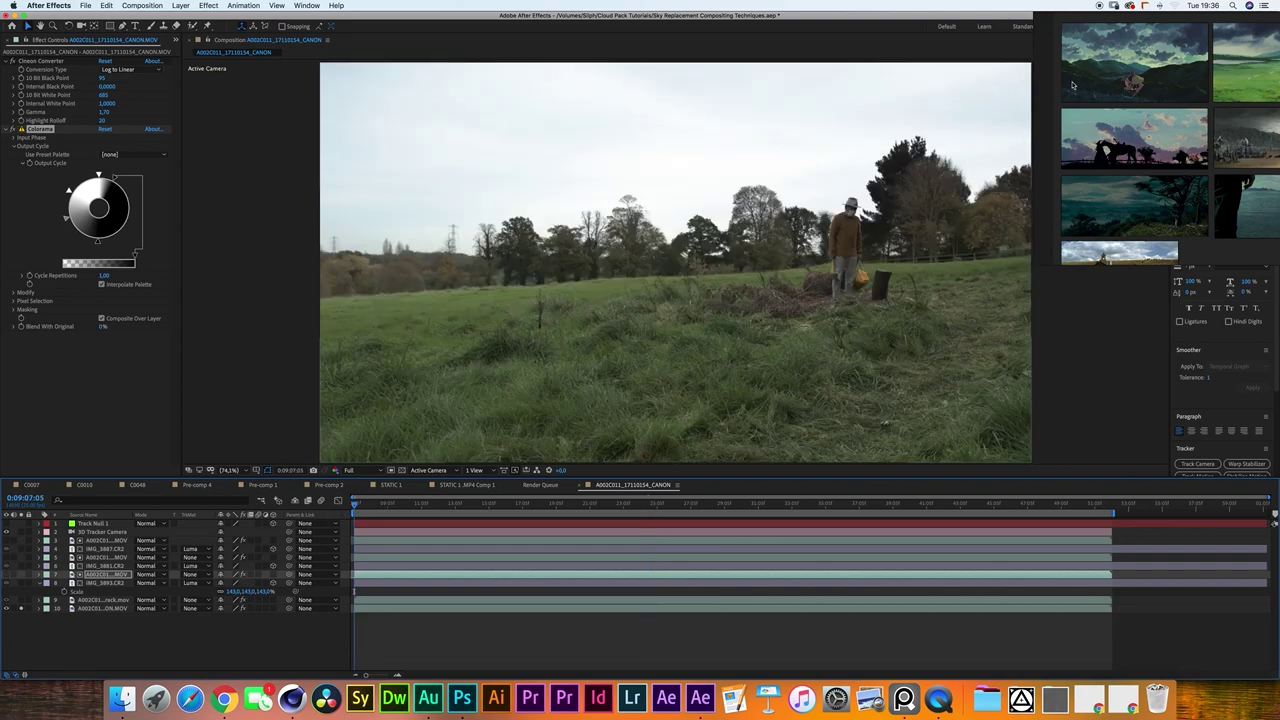
Switch to PureRef and bring the reference board over the composition to view the painted cloudy landscape.
drag(1053, 88, 907, 165)
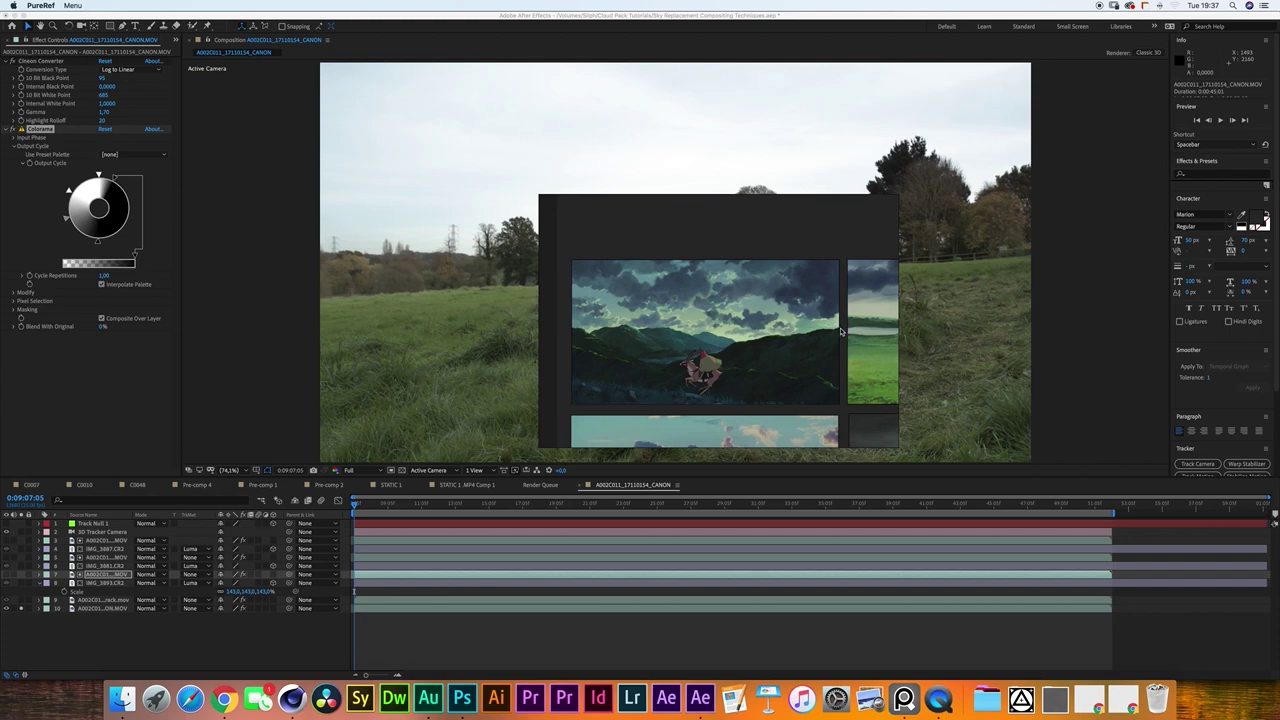
Examine the cloud shapes and lighting in the reference board's film stills, down to the small church under a cloudy sky.
drag(845, 332, 616, 417)
scroll(617, 418, down, 10)
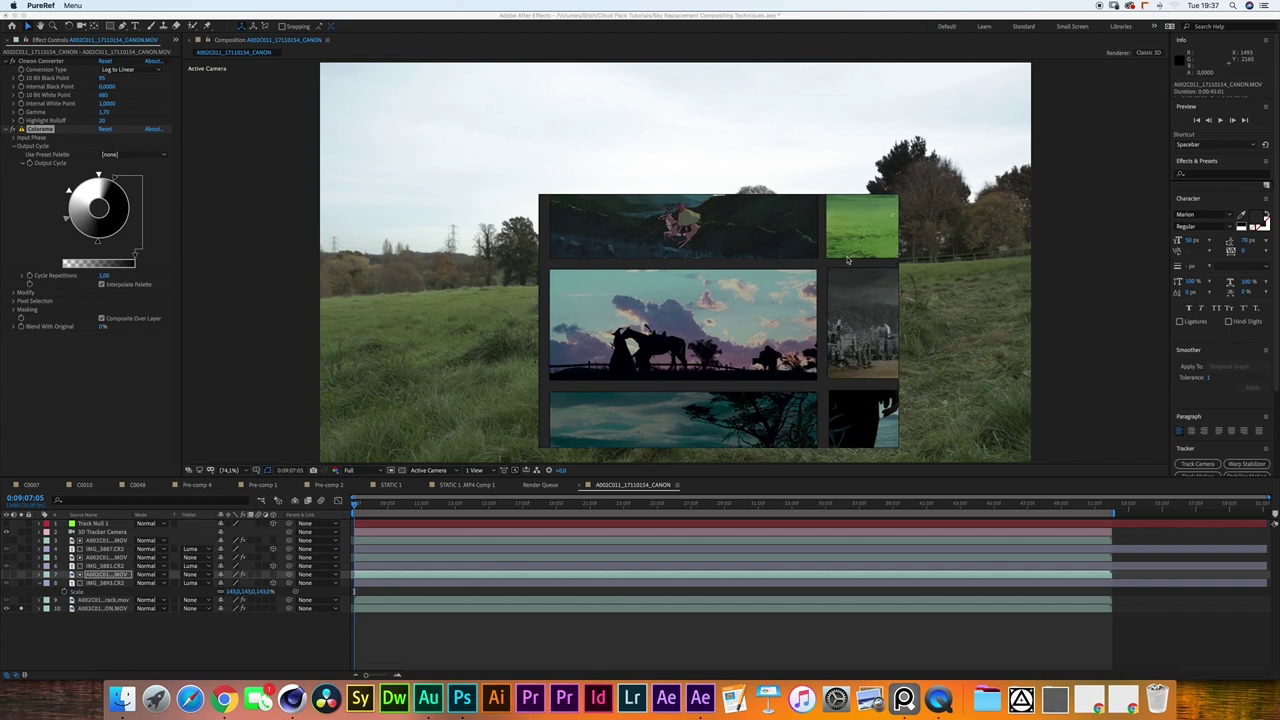
scroll(808, 366, right, 5)
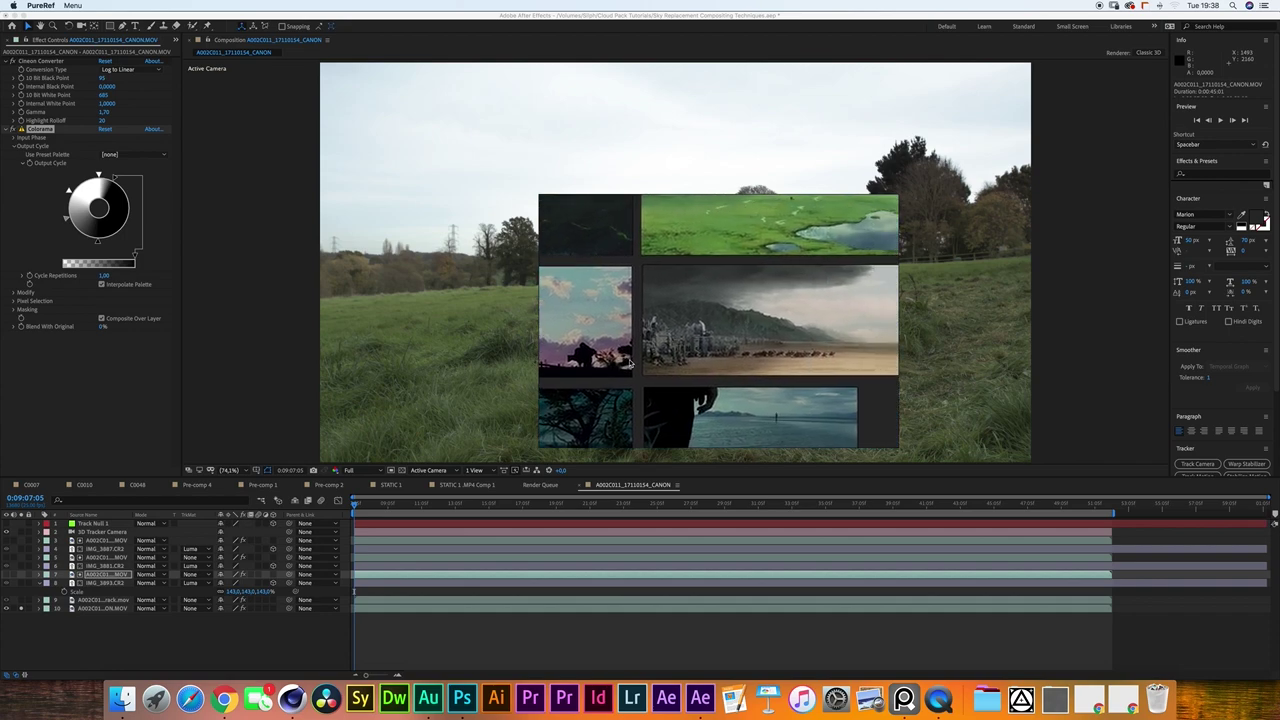
mouse_move(673, 373)
mouse_down()
mouse_move(685, 374)
mouse_move(650, 381)
mouse_move(678, 382)
mouse_up()
scroll(677, 381, left, 5)
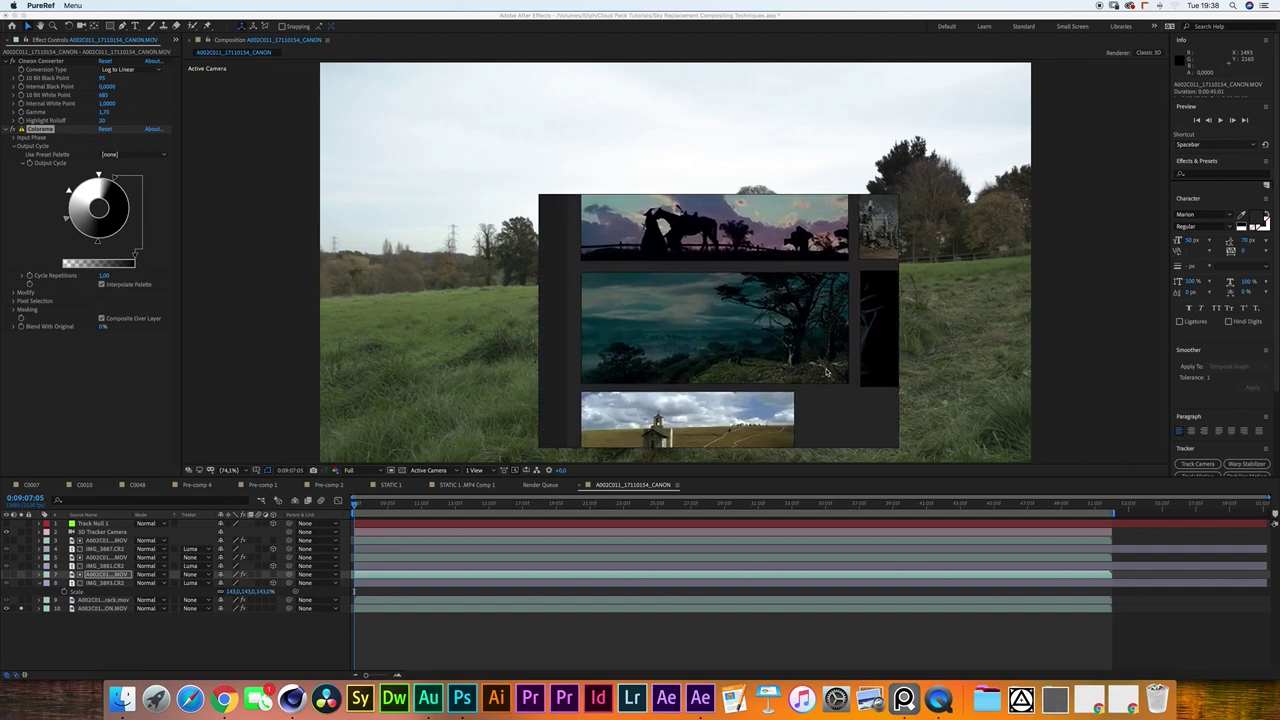
scroll(837, 410, right, 5)
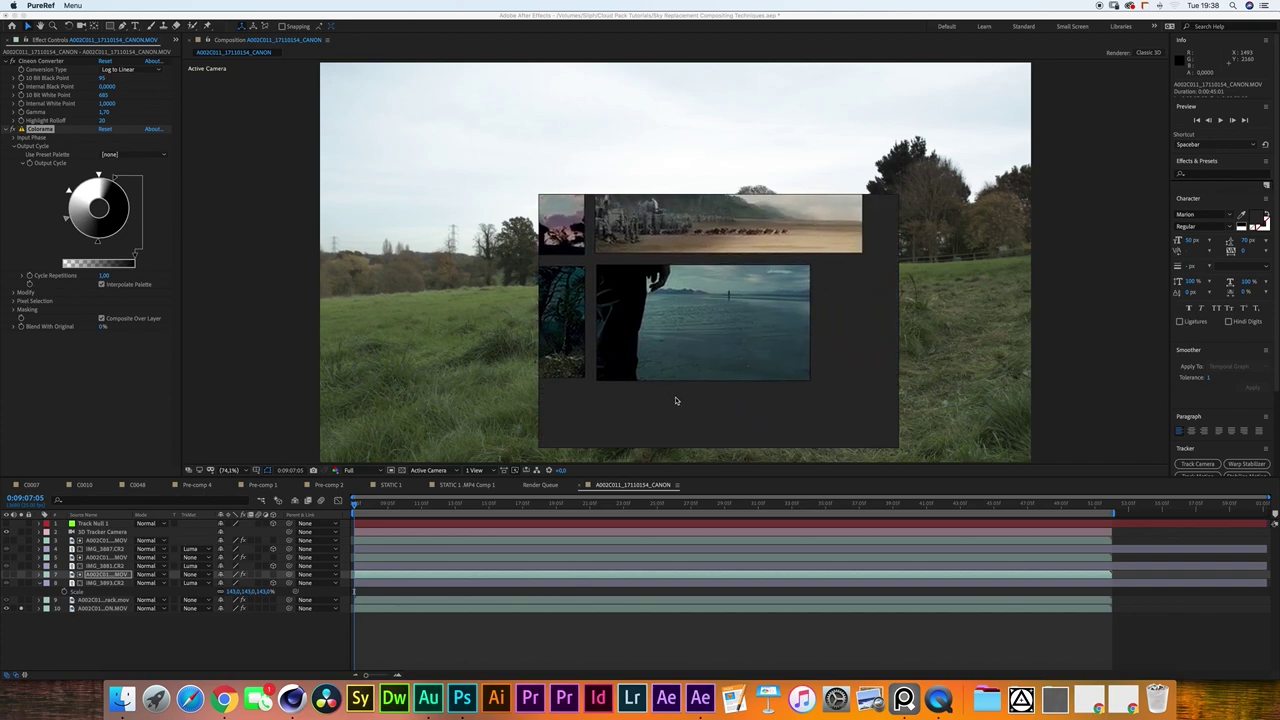
scroll(677, 401, left, 5)
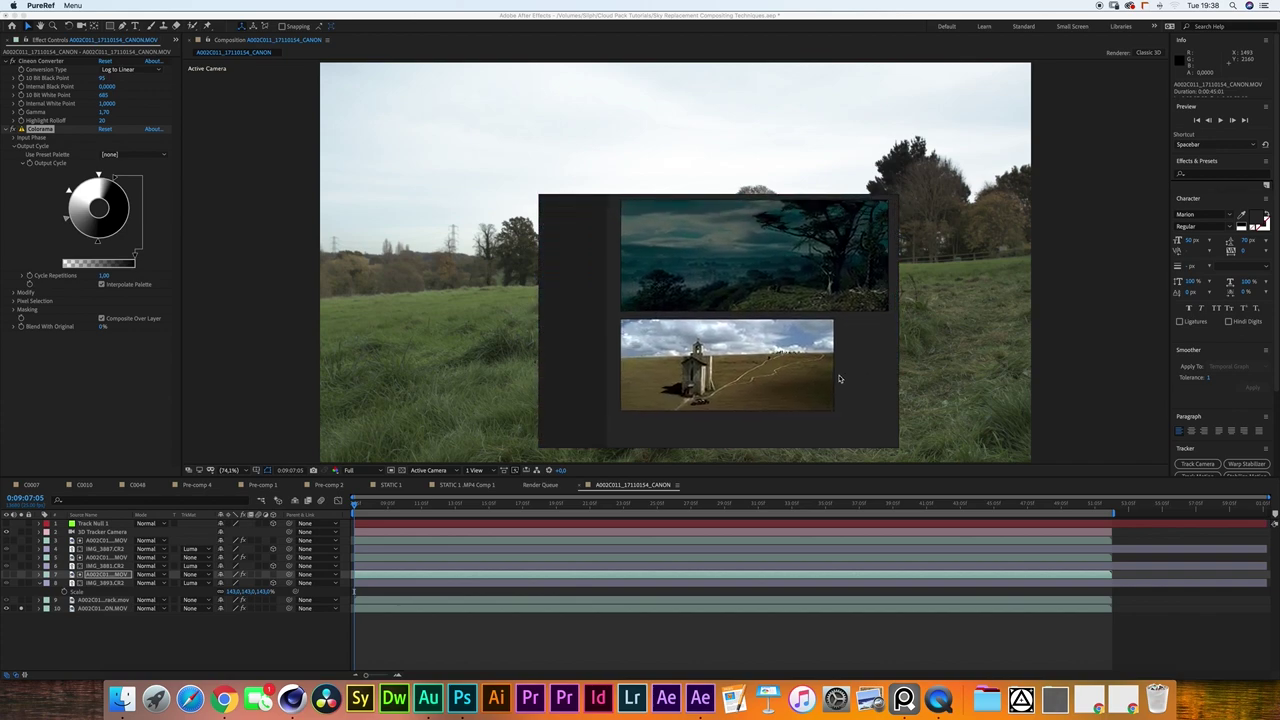
drag(890, 200, 770, 284)
Return to the painted rider landscape on the reference board and examine its clouds up close.
scroll(771, 285, up, 5)
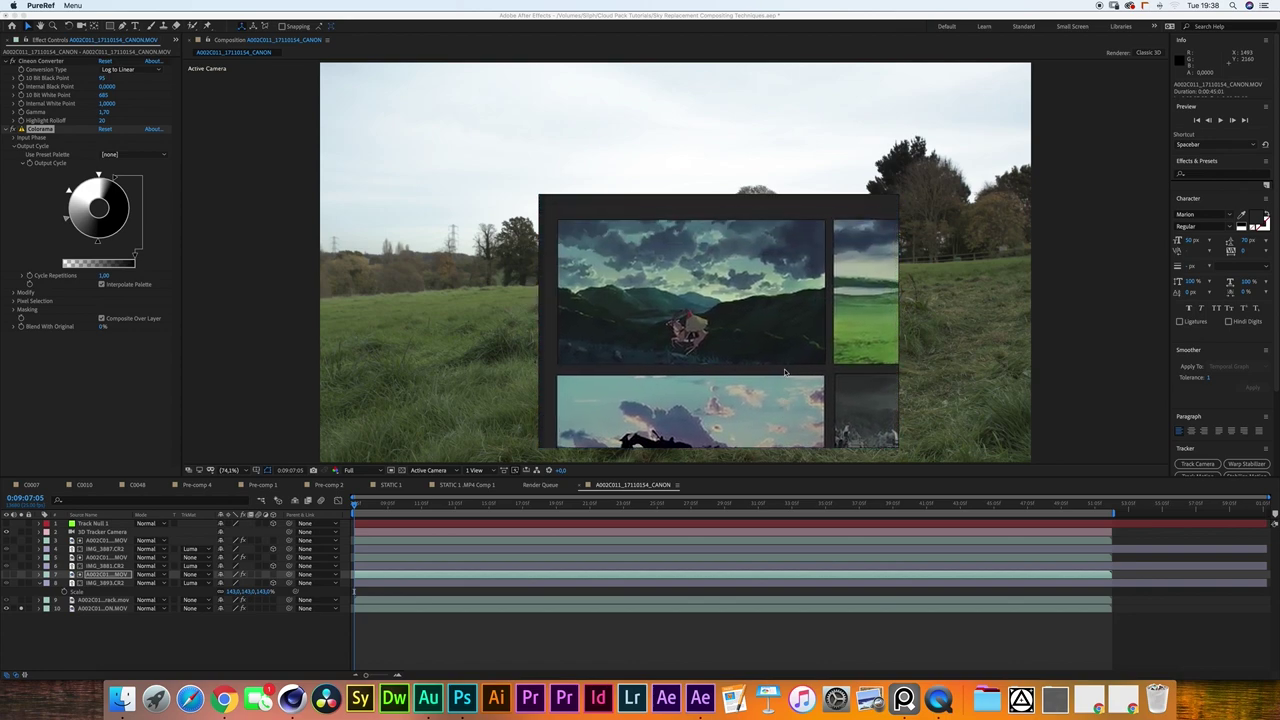
drag(776, 388, 782, 386)
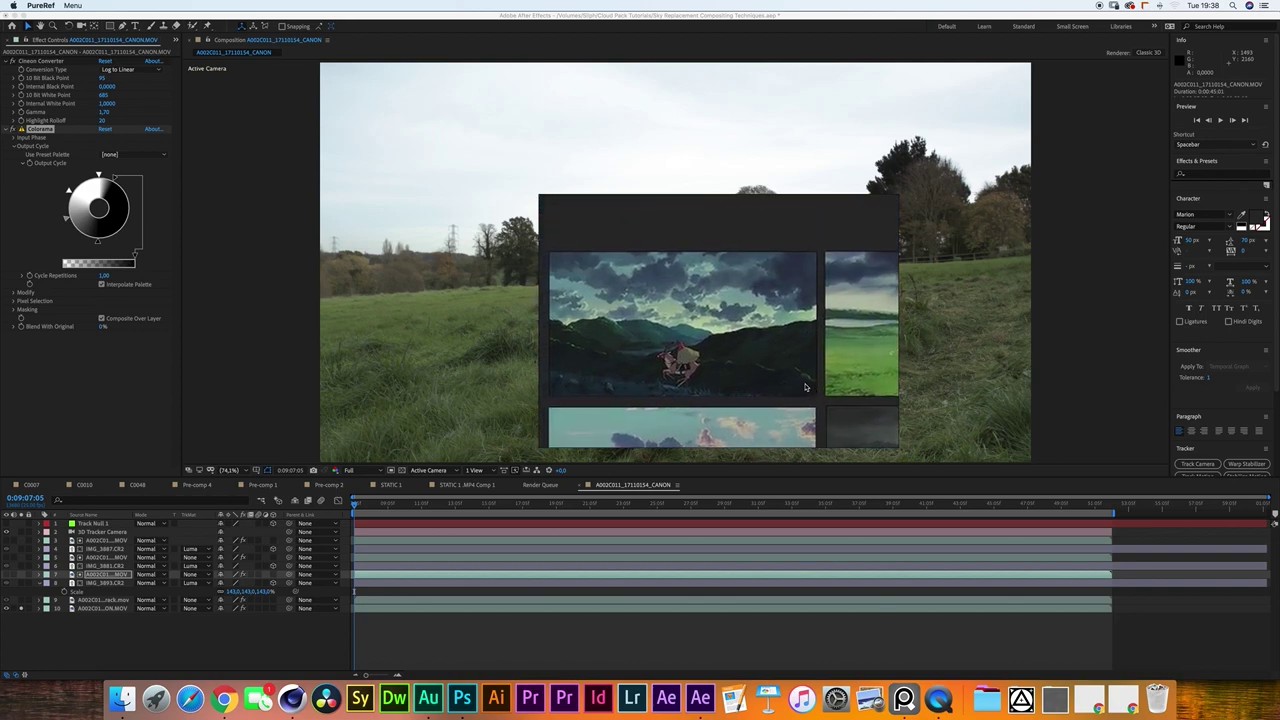
scroll(724, 326, down, 1)
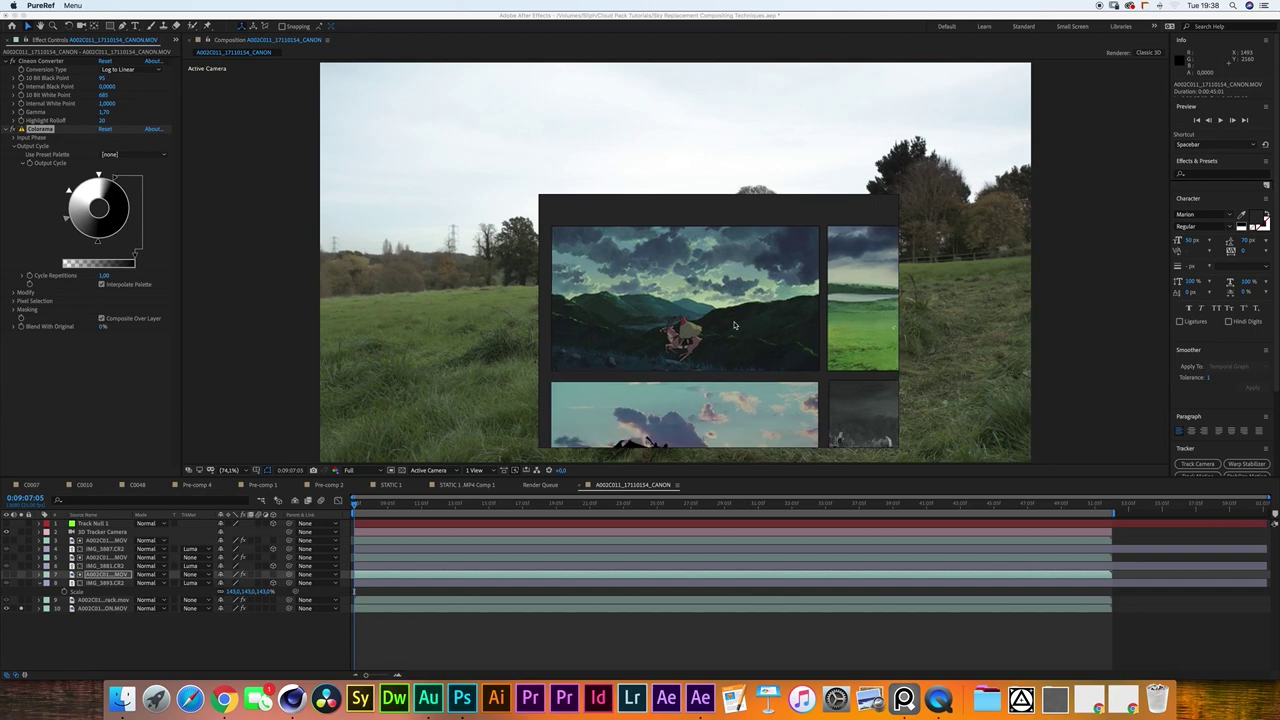
scroll(680, 278, up, 2)
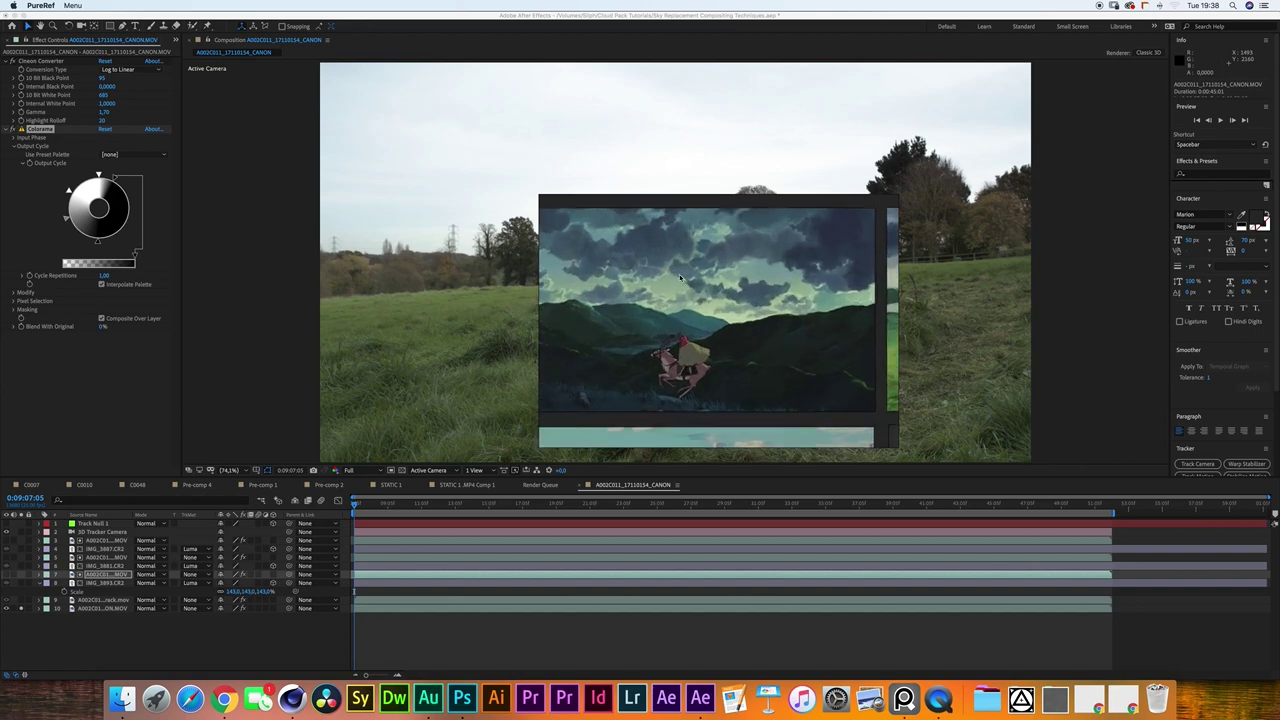
scroll(698, 291, up, 1)
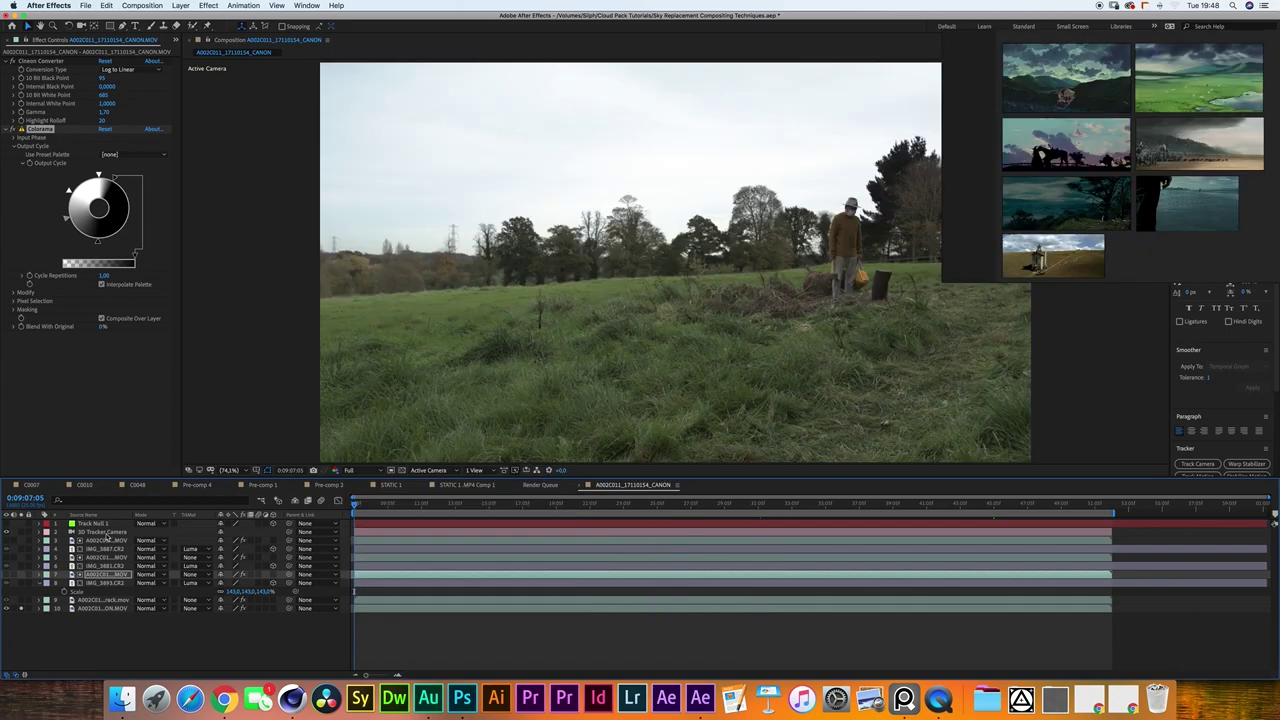
Select the IMG_3893.CR2 sky layer, then switch to Finder and open the Assets folder of the Overcast Cloud Pack.
click(105, 532)
click(109, 584)
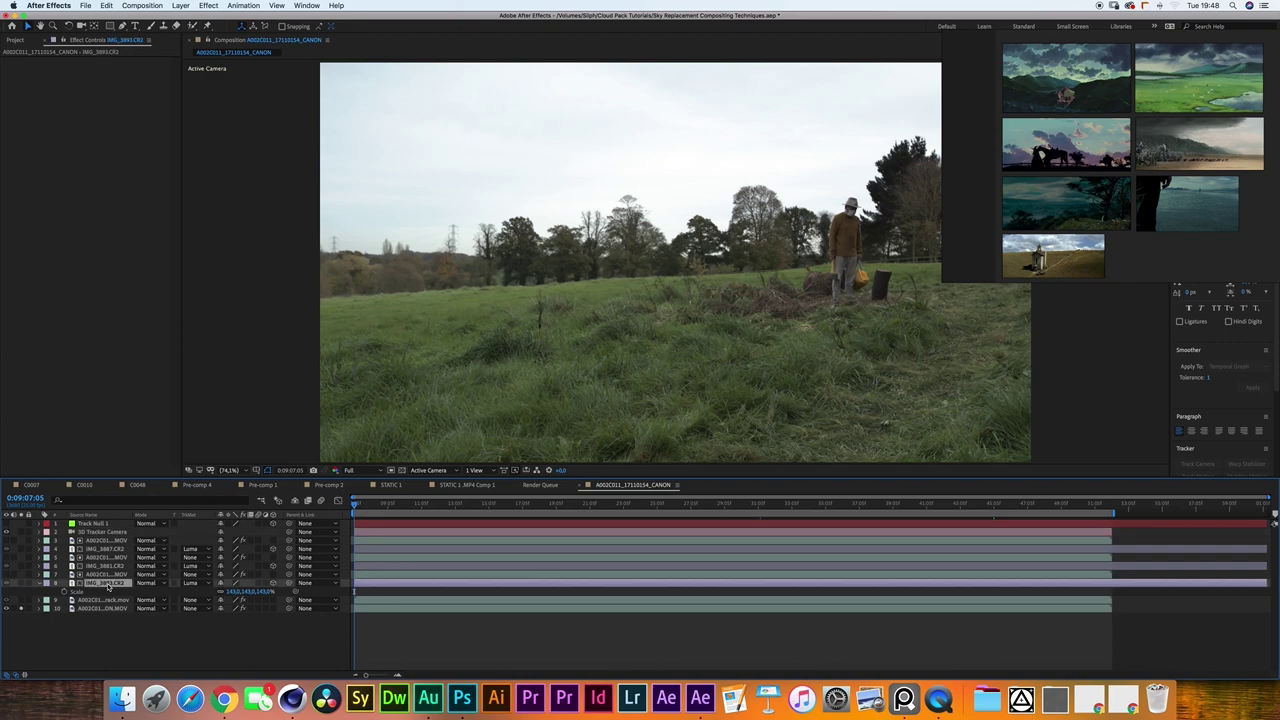
click(122, 698)
mouse_move(373, 456)
mouse_down()
mouse_move(382, 470)
mouse_move(383, 450)
mouse_up()
key(super+[)
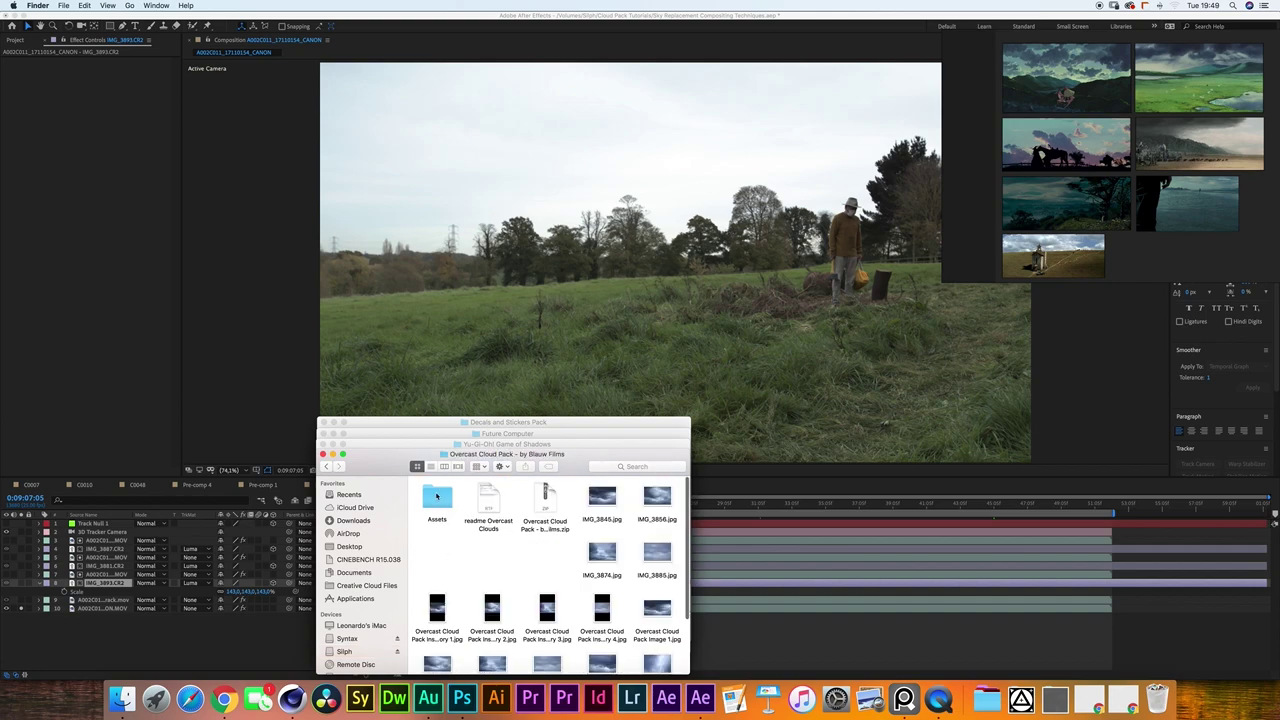
double_click(436, 496)
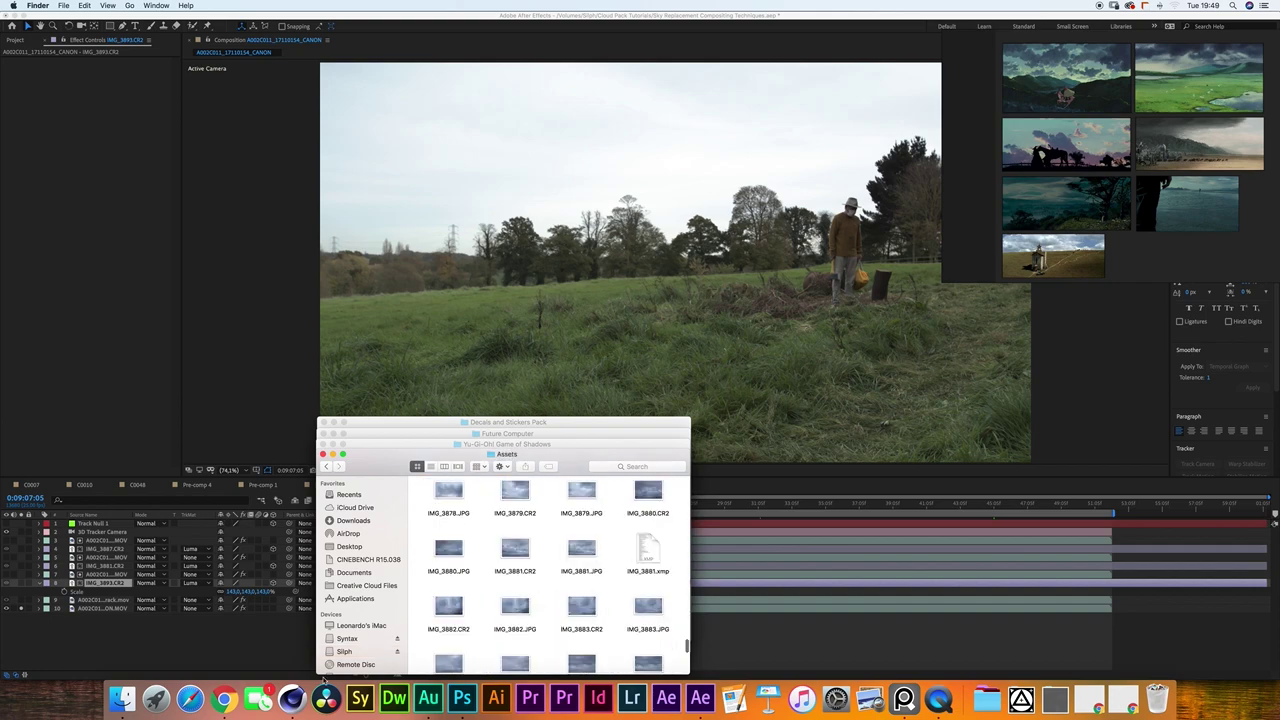
Switch to Chrome, go to artstation.com and view the cloud packs in the store of the account's own profile.
click(224, 700)
text(artstation.com)
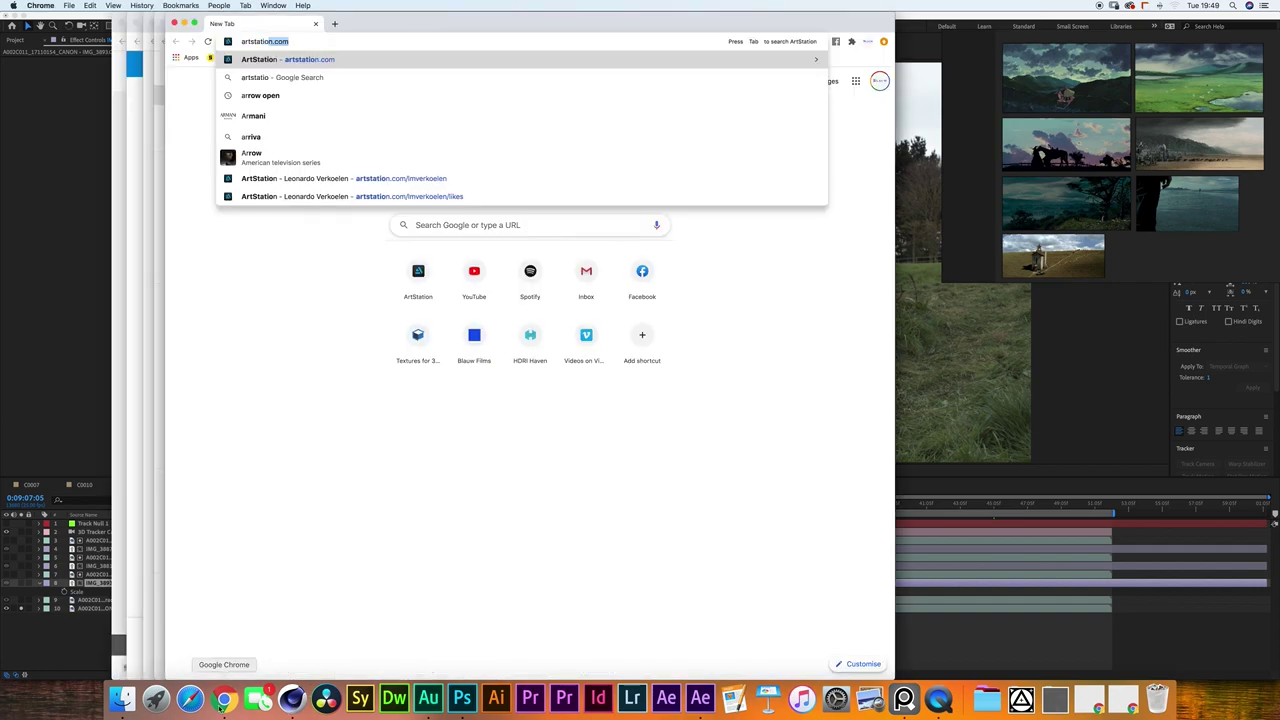
key(Return)
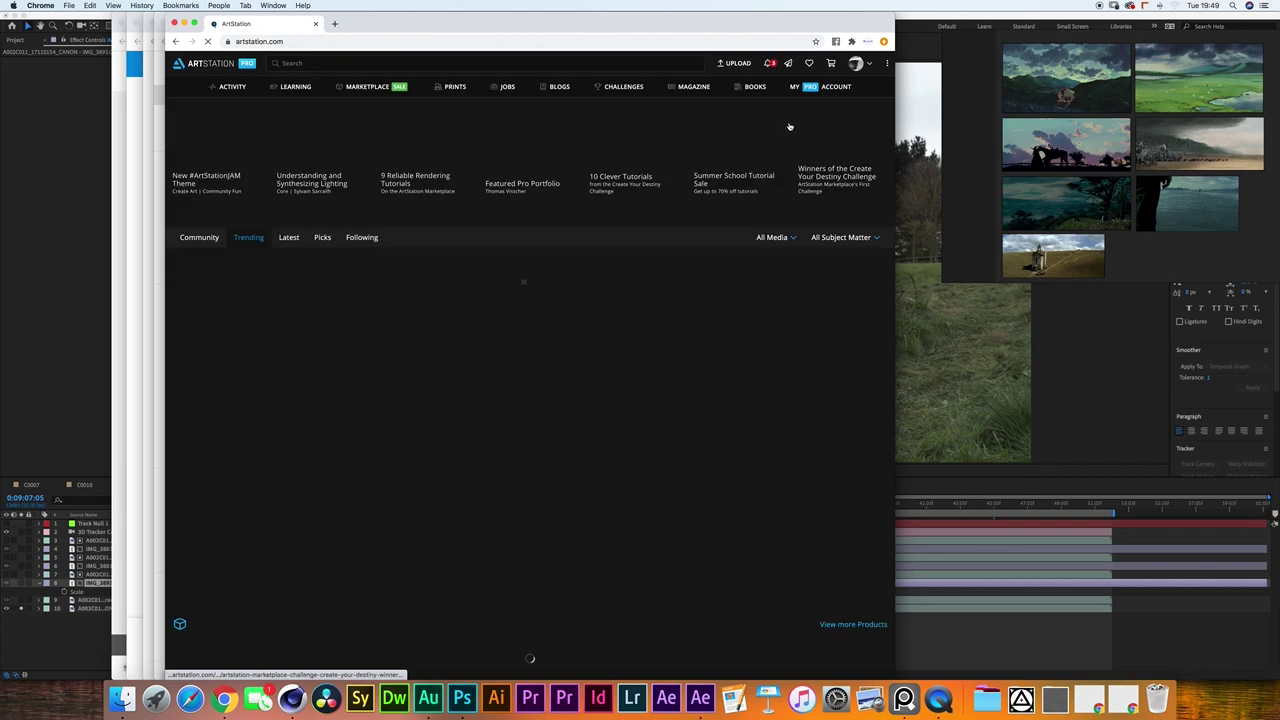
click(855, 63)
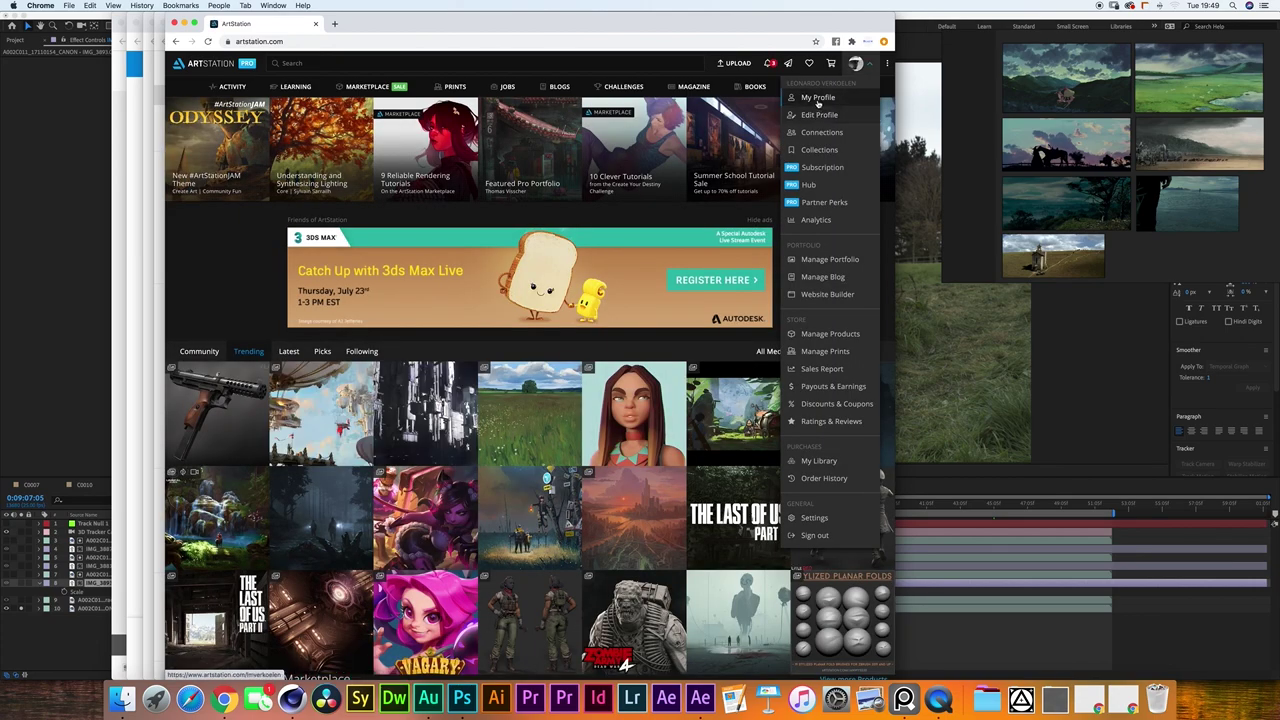
click(815, 94)
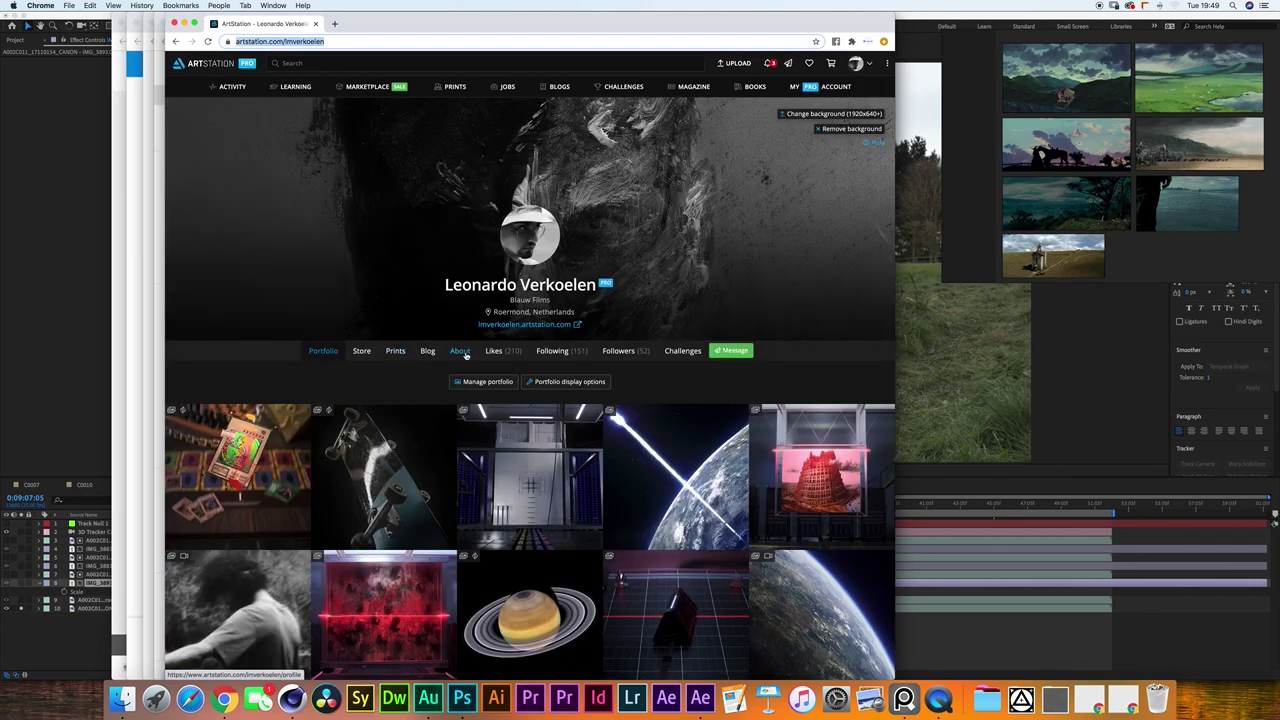
click(361, 350)
scroll(386, 467, down, 2)
scroll(386, 467, down, 1)
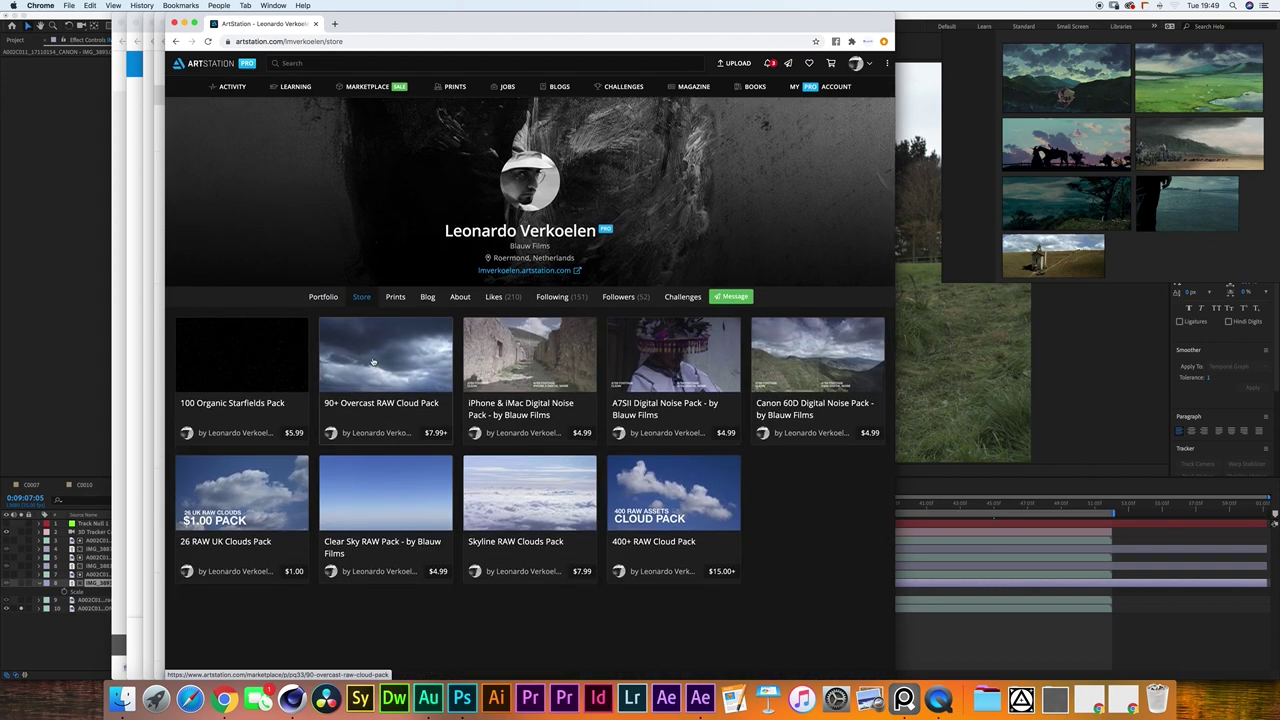
scroll(378, 354, up, 2)
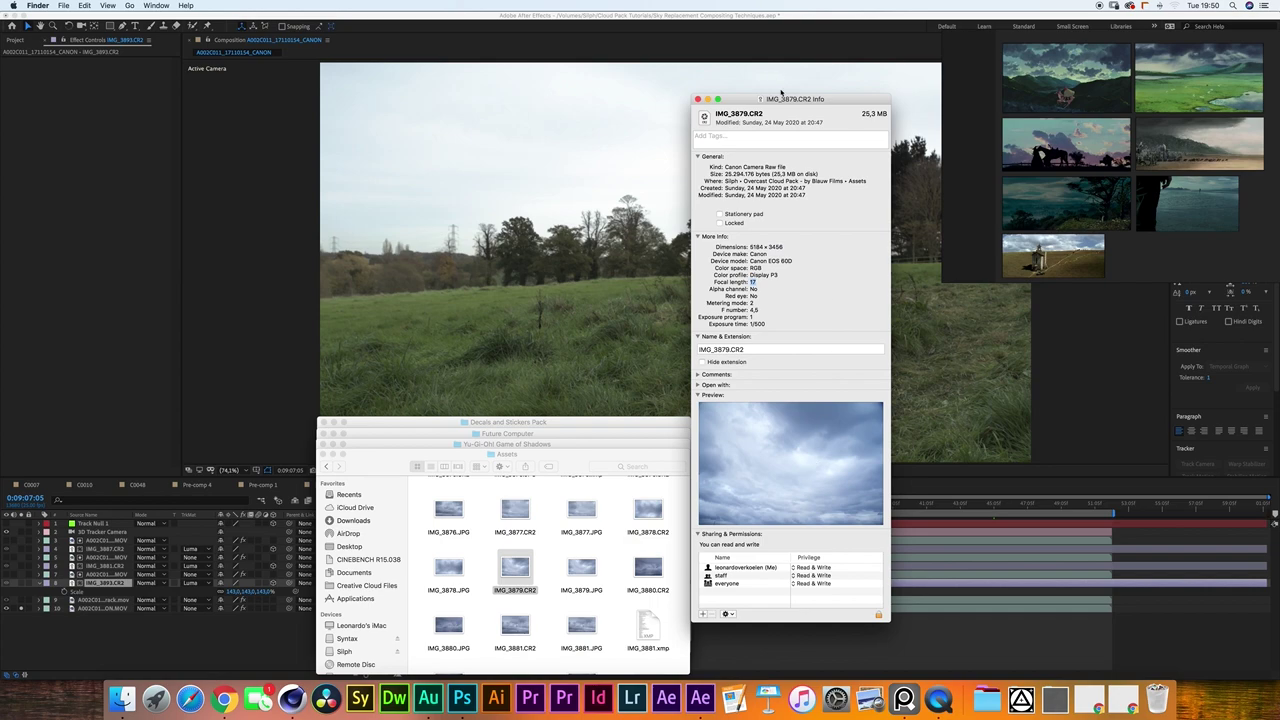
Review the focal length of IMG_3879.CR2, close its file information and look through the neighbouring cloud photos.
mouse_move(781, 93)
mouse_down()
mouse_move(955, 108)
mouse_move(925, 120)
mouse_move(975, 125)
mouse_move(776, 105)
mouse_up()
click(699, 104)
click(556, 612)
scroll(556, 612, down, 2)
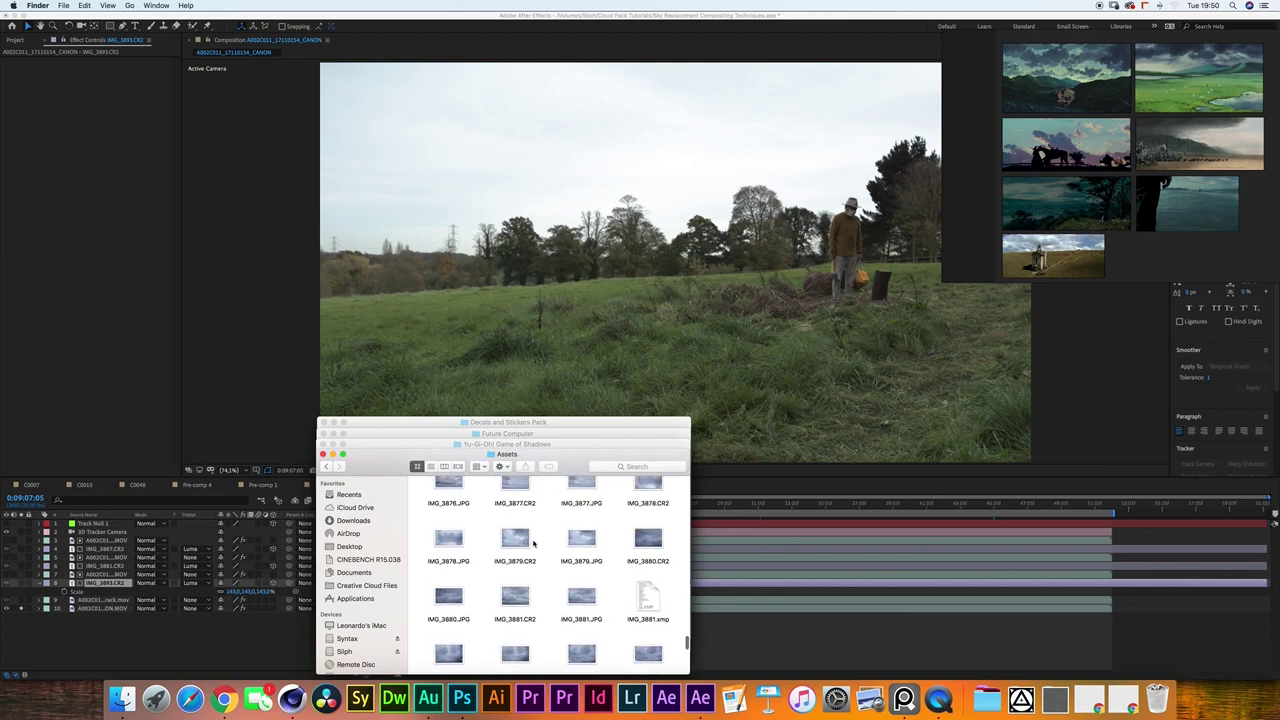
scroll(566, 626, down, 2)
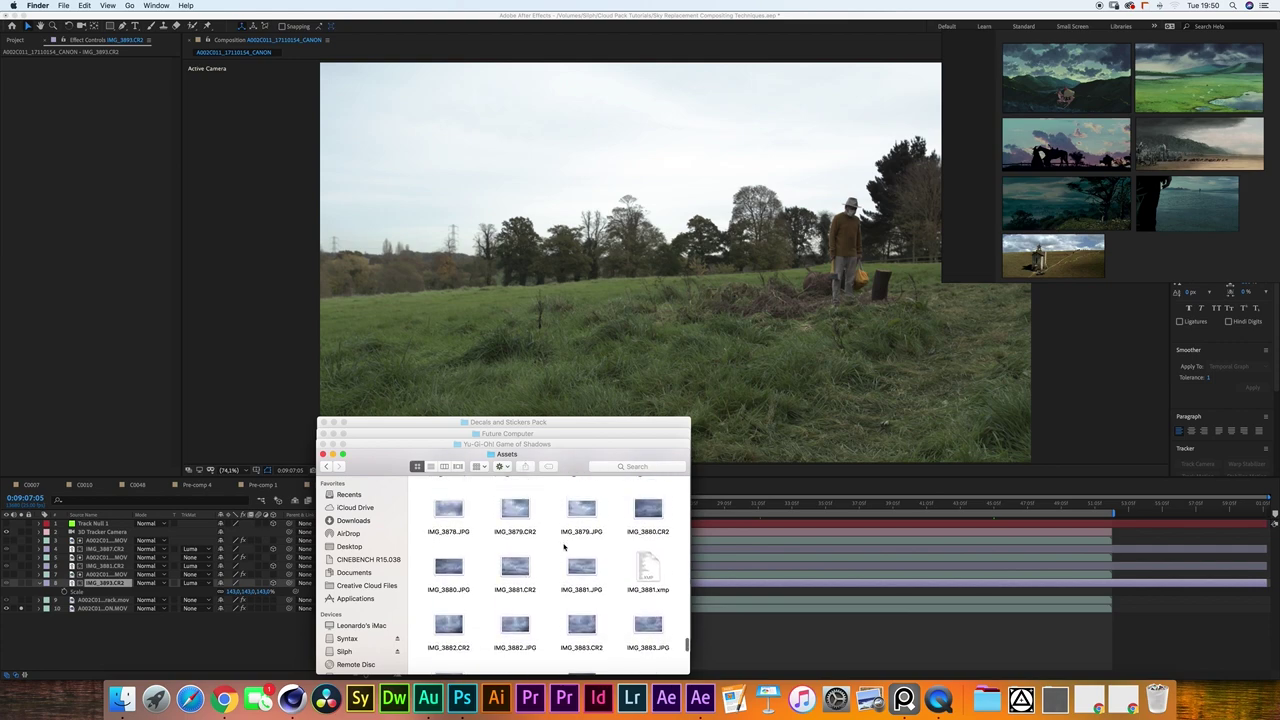
Check the focal length of IMG_3880.CR2 in its file information and close it.
click(638, 518)
key(super+i)
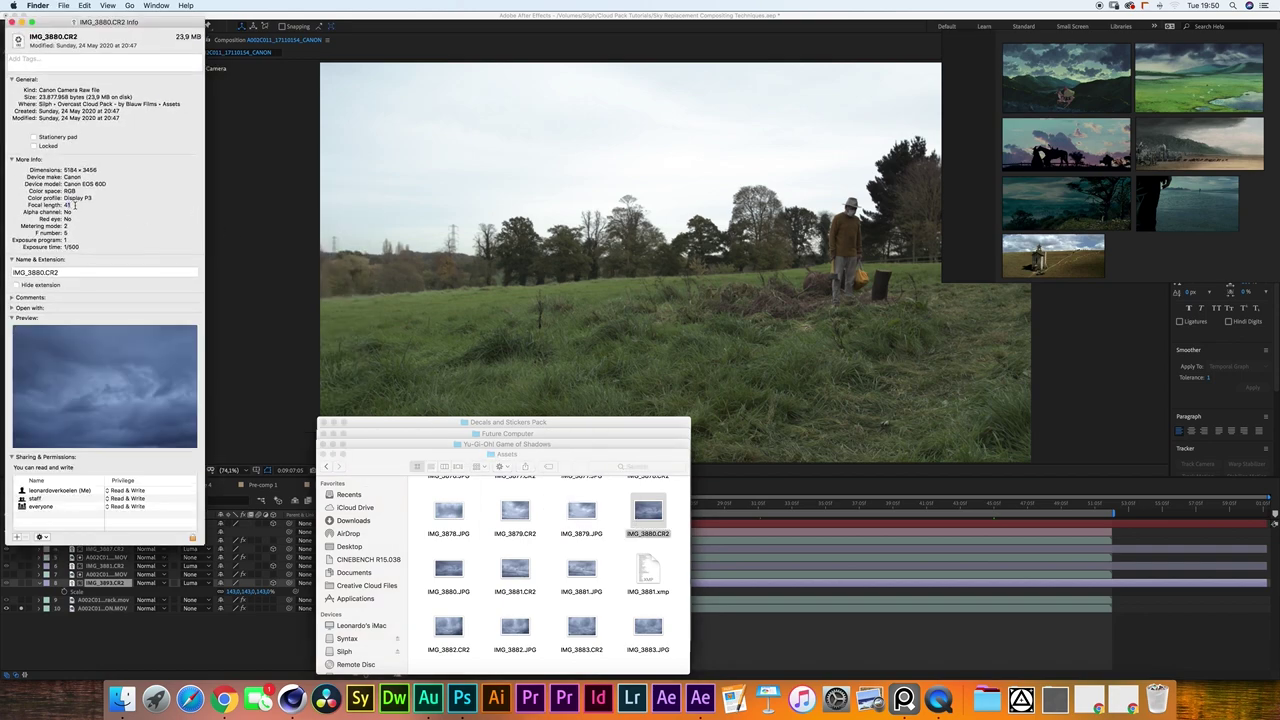
drag(125, 24, 826, 123)
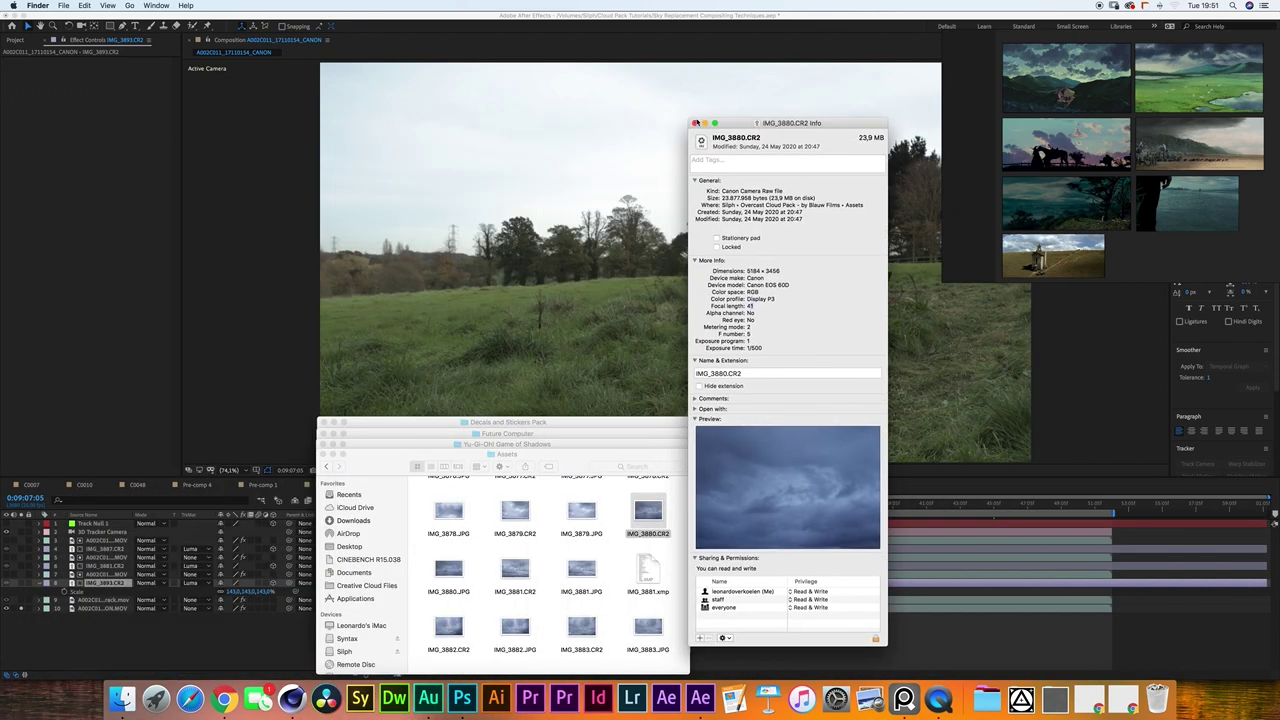
click(695, 123)
Import IMG_3880.CR2 from the Assets folder into the After Effects project, bringing up its Camera Raw settings.
click(107, 549)
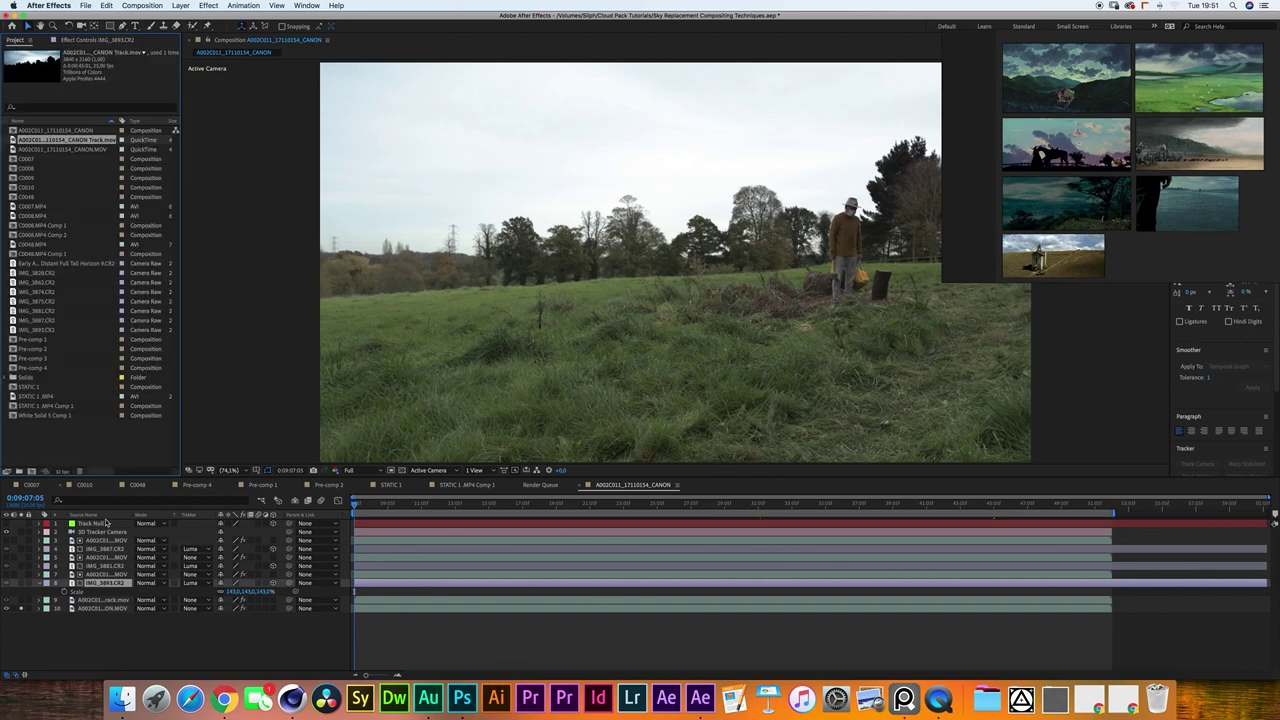
click(121, 698)
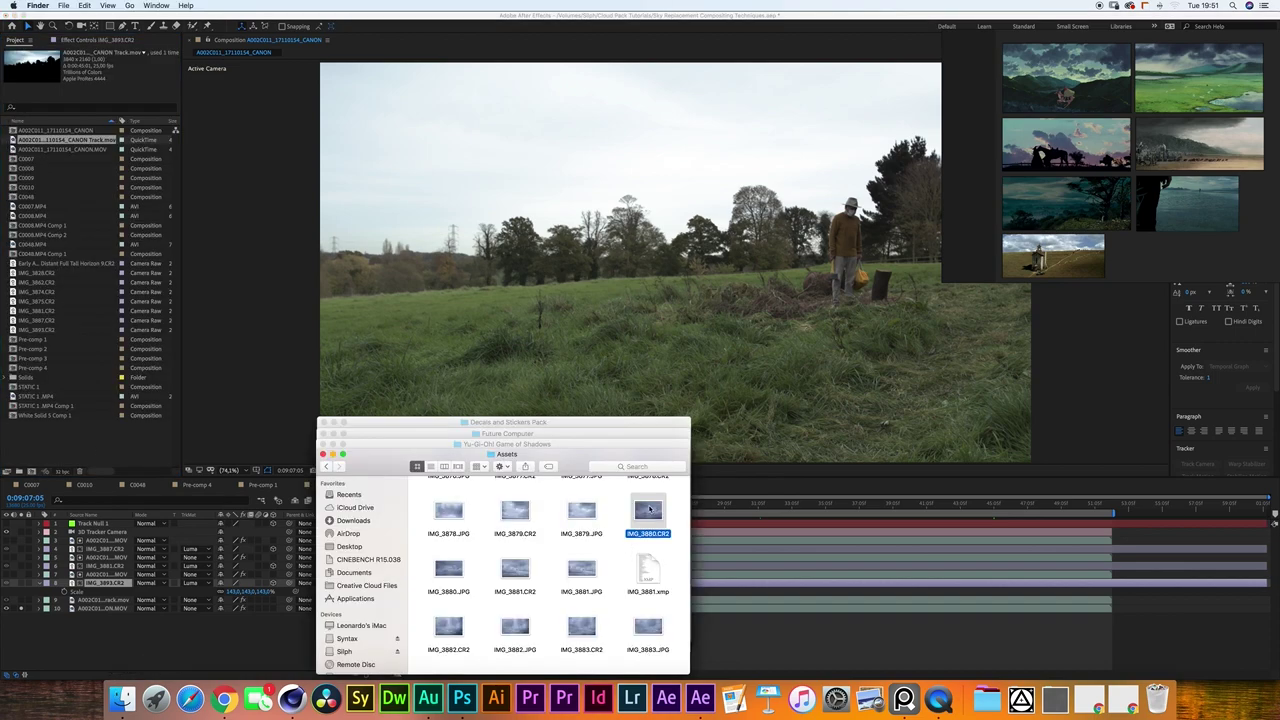
drag(648, 510, 71, 323)
drag(800, 24, 218, 24)
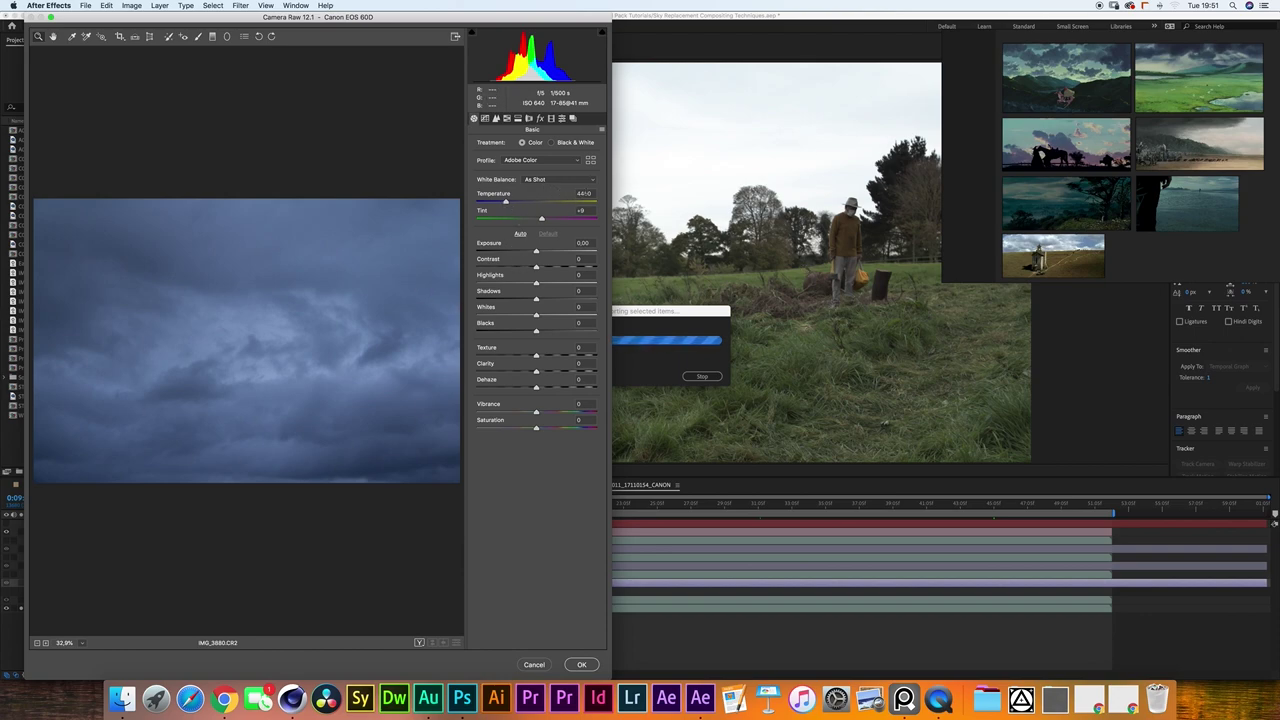
Develop the cloud photo with temperature 5500, tint +3, exposure +0.35, strongly lowered shadows and slightly raised vibrance.
drag(585, 194, 470, 229)
text(550)
key(BackSpace)
key(BackSpace)
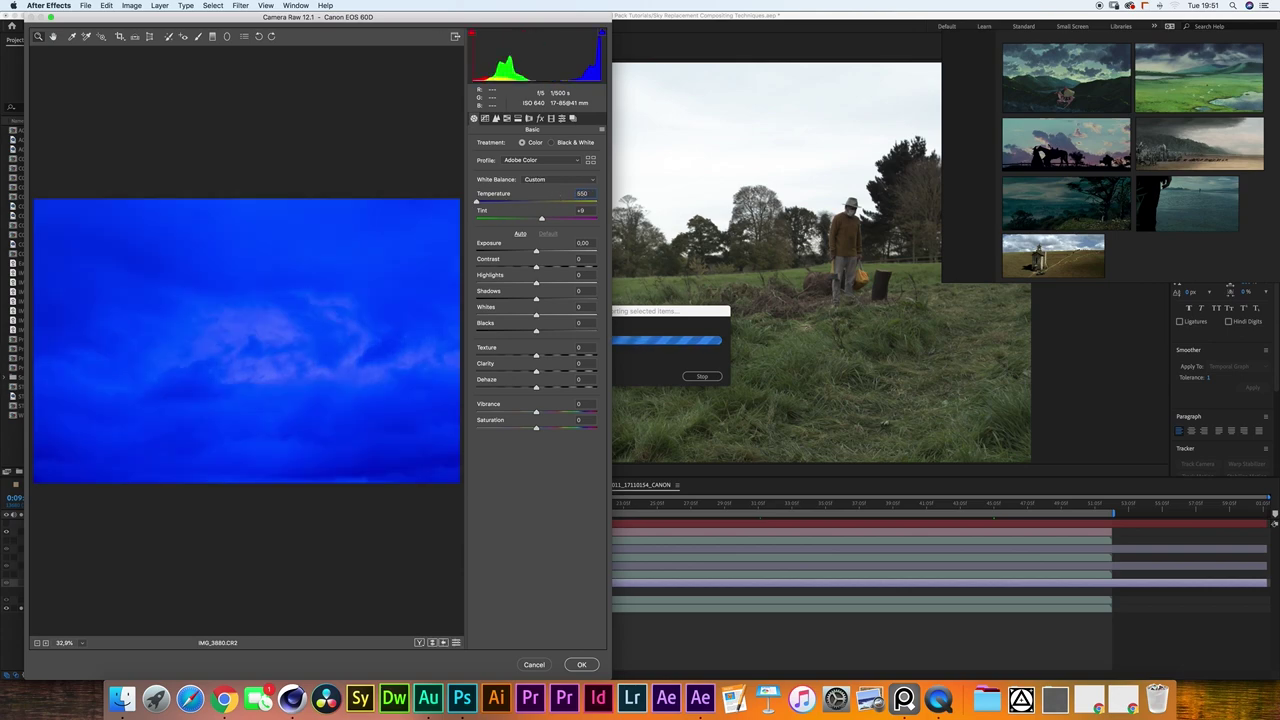
text(0)
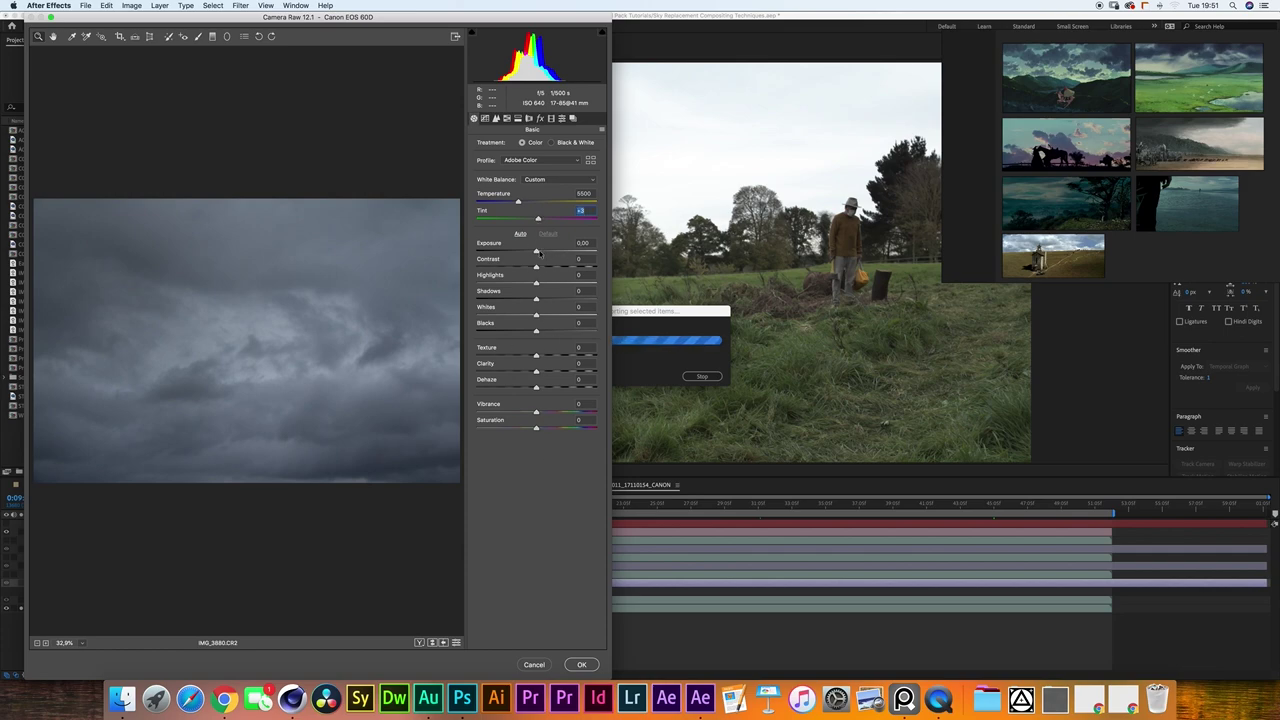
drag(540, 253, 493, 308)
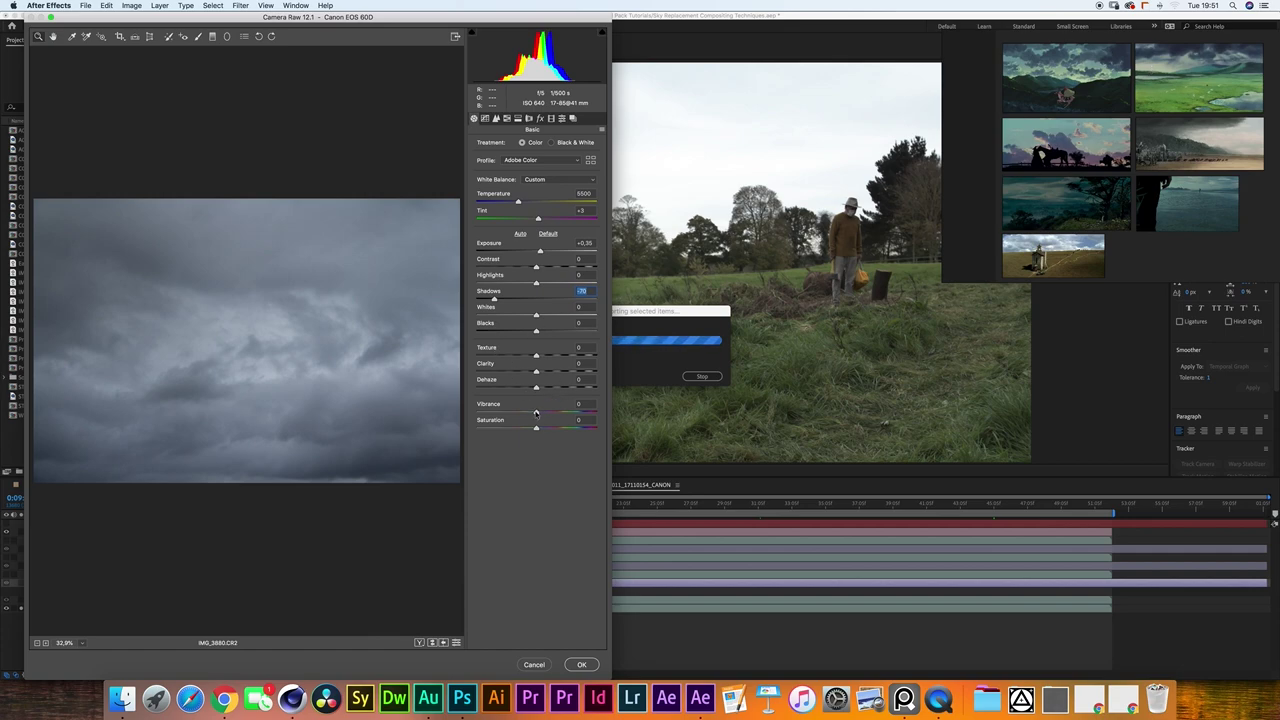
mouse_move(536, 413)
mouse_down()
mouse_move(566, 413)
mouse_move(541, 413)
mouse_up()
Remove chromatic aberration and enable profile corrections for the cloud photo, then accept the raw import.
click(529, 118)
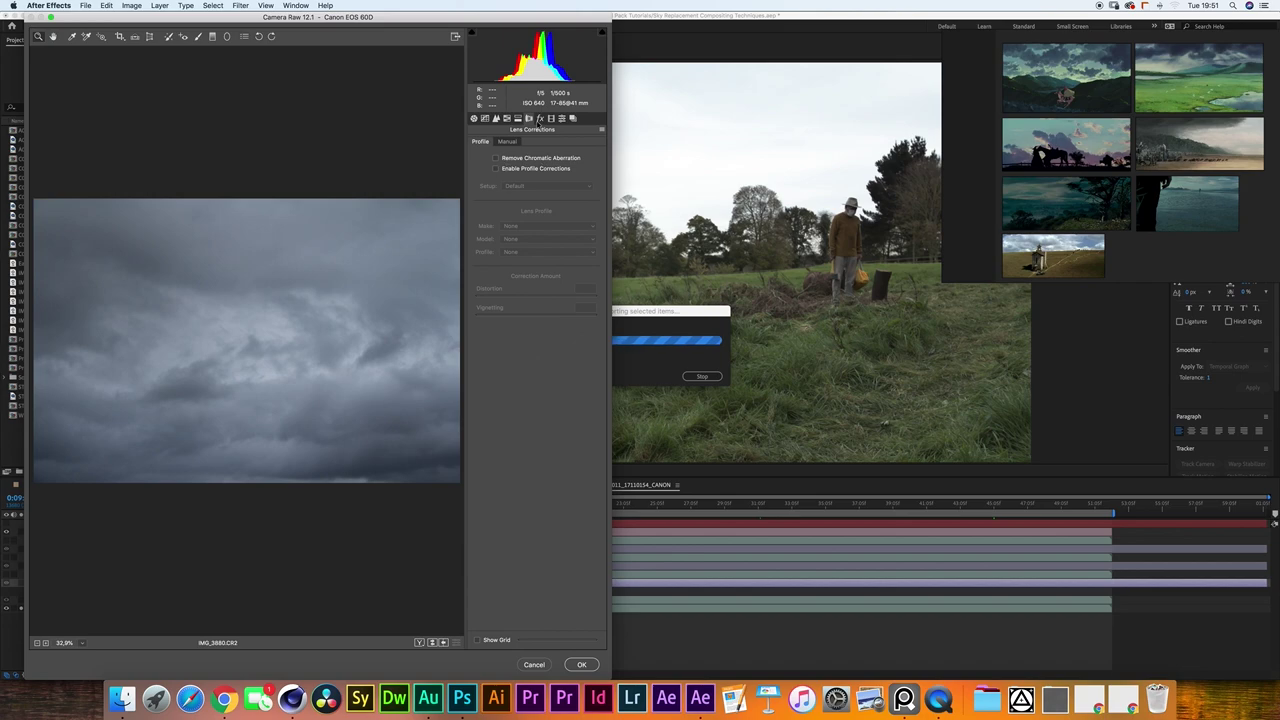
click(495, 158)
click(495, 168)
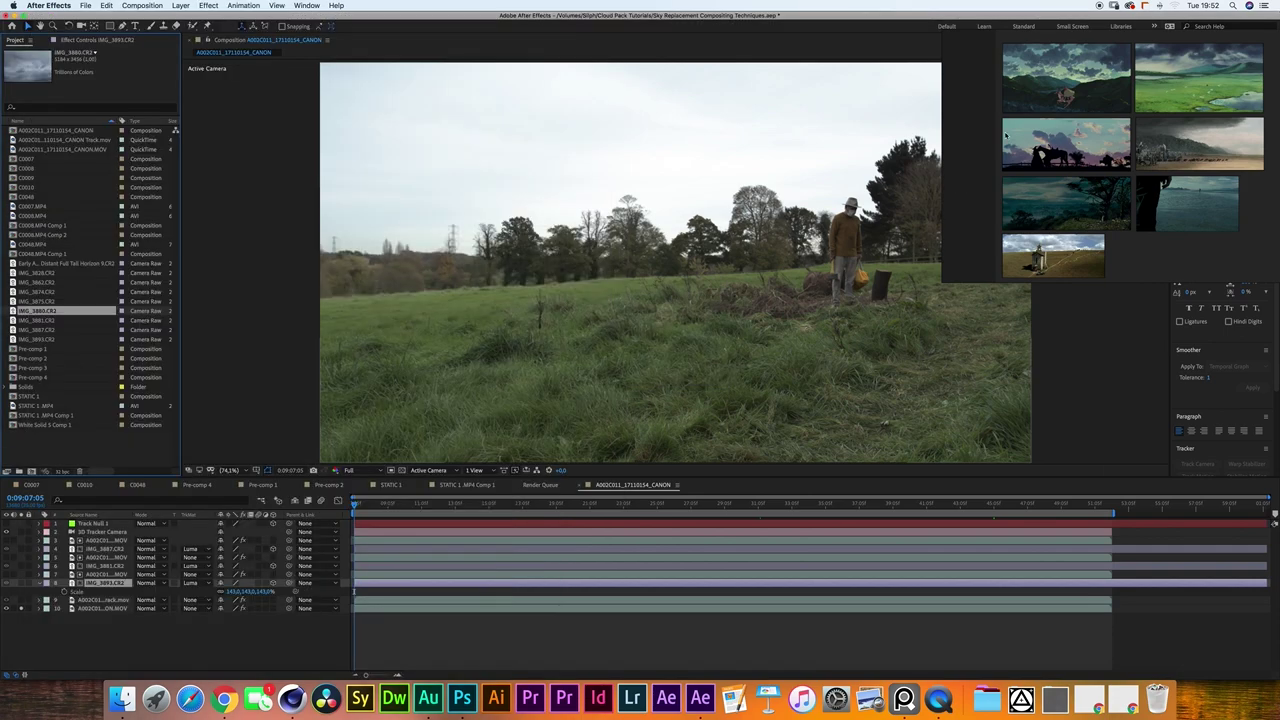
Move the reference board clear of the composition, then solo sky layer IMG_3893.CR2 and show its scale.
drag(1018, 86, 1044, 90)
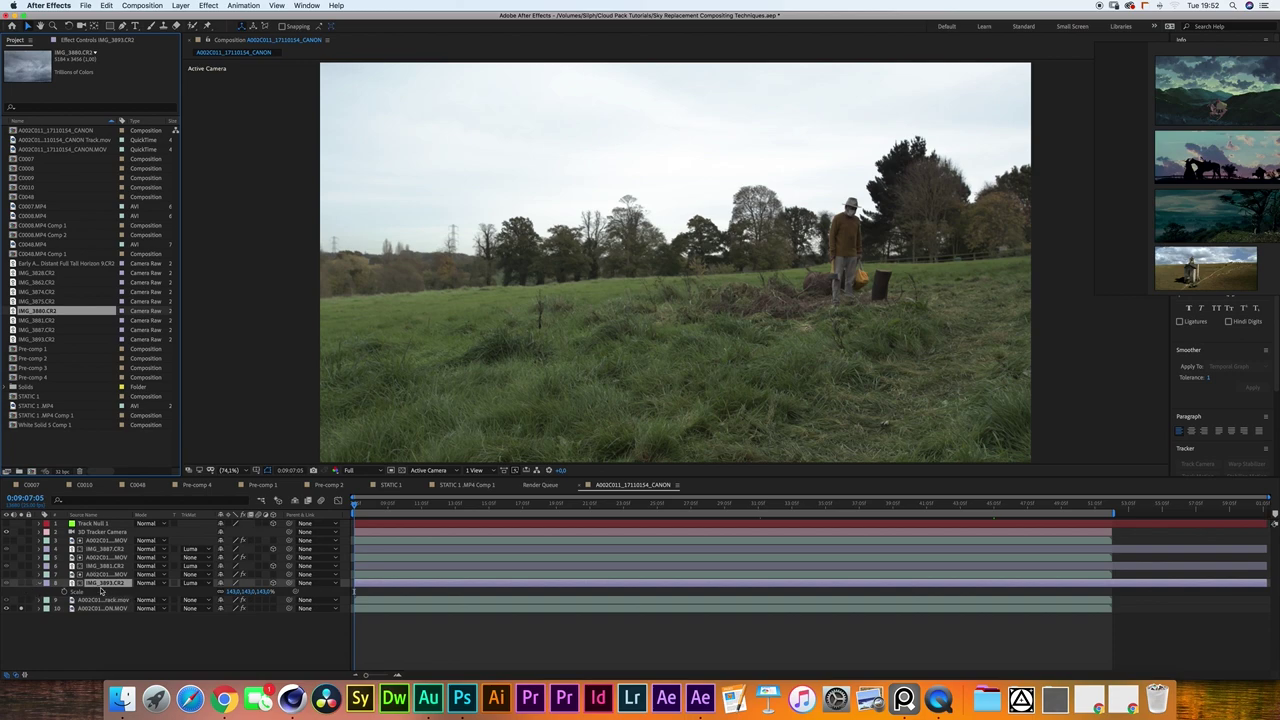
click(21, 583)
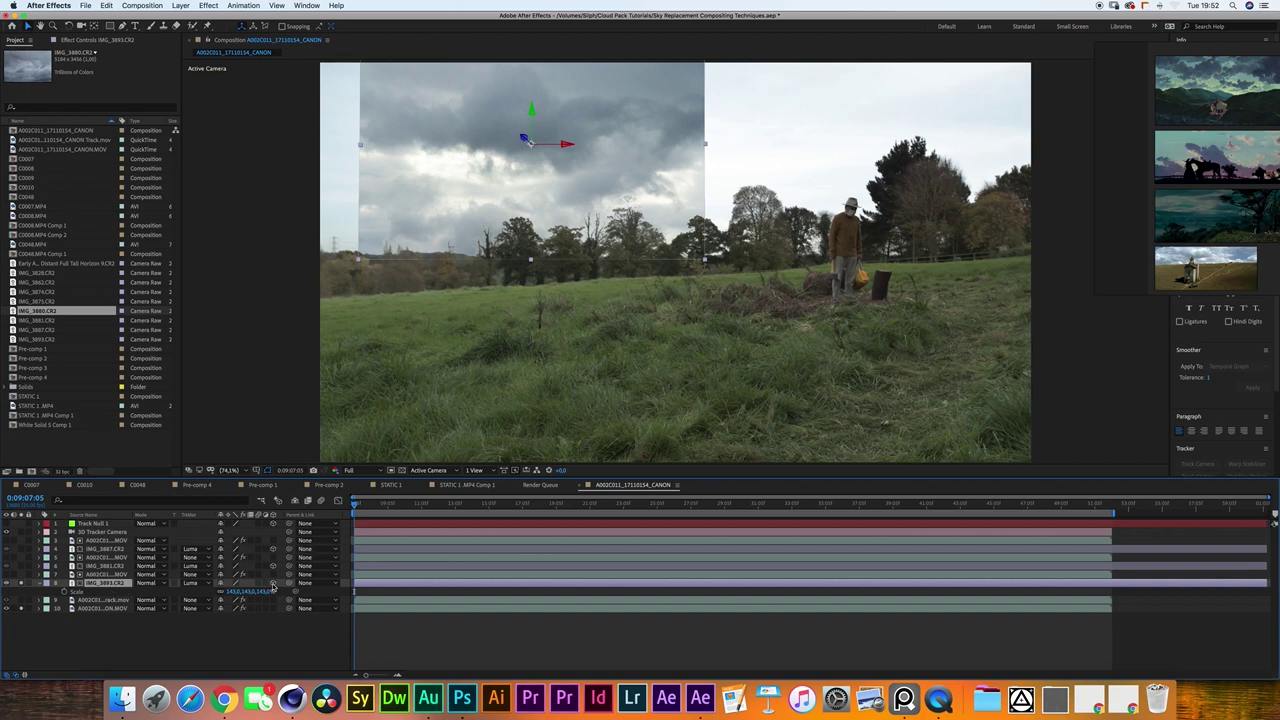
key(p)
key(s)
Solo and select the IMG_3881.CR2 sky layer and reveal the feather of its mask.
click(93, 576)
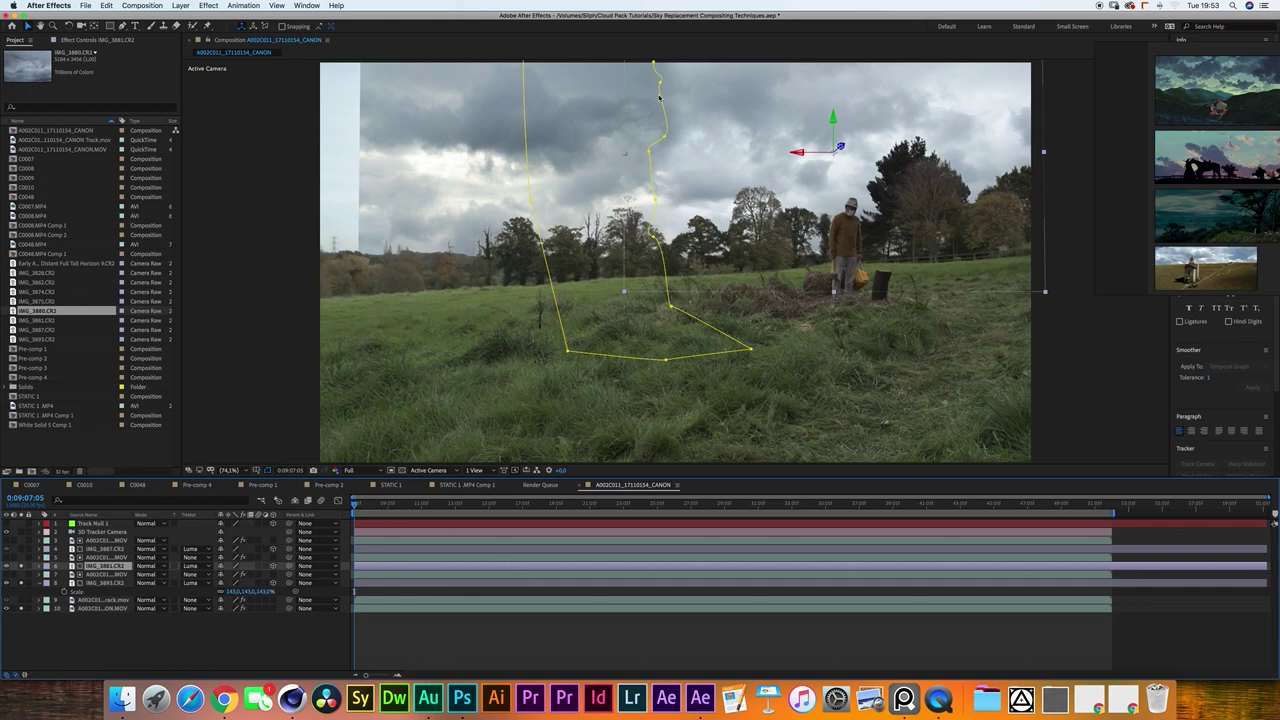
key(f)
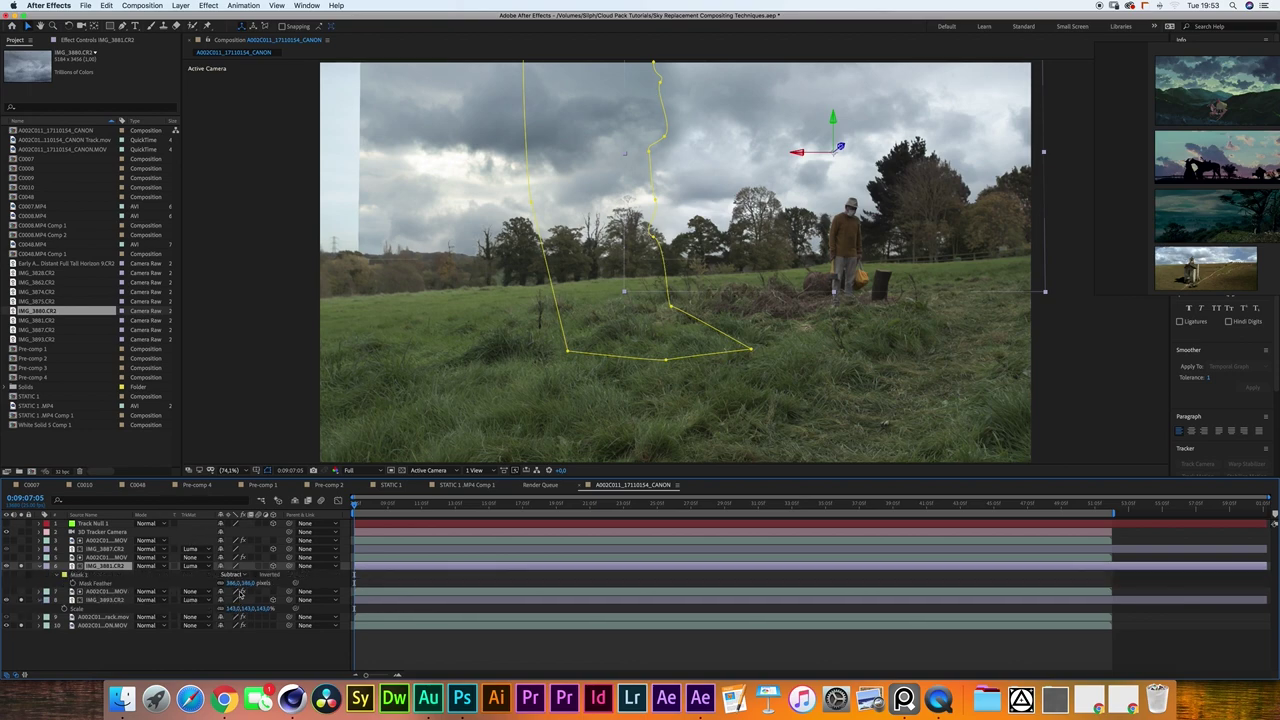
Show the full mask properties of the IMG_3881.CR2 layer, including path, feather, opacity and expansion, then collapse the layer.
key(m)
key(m)
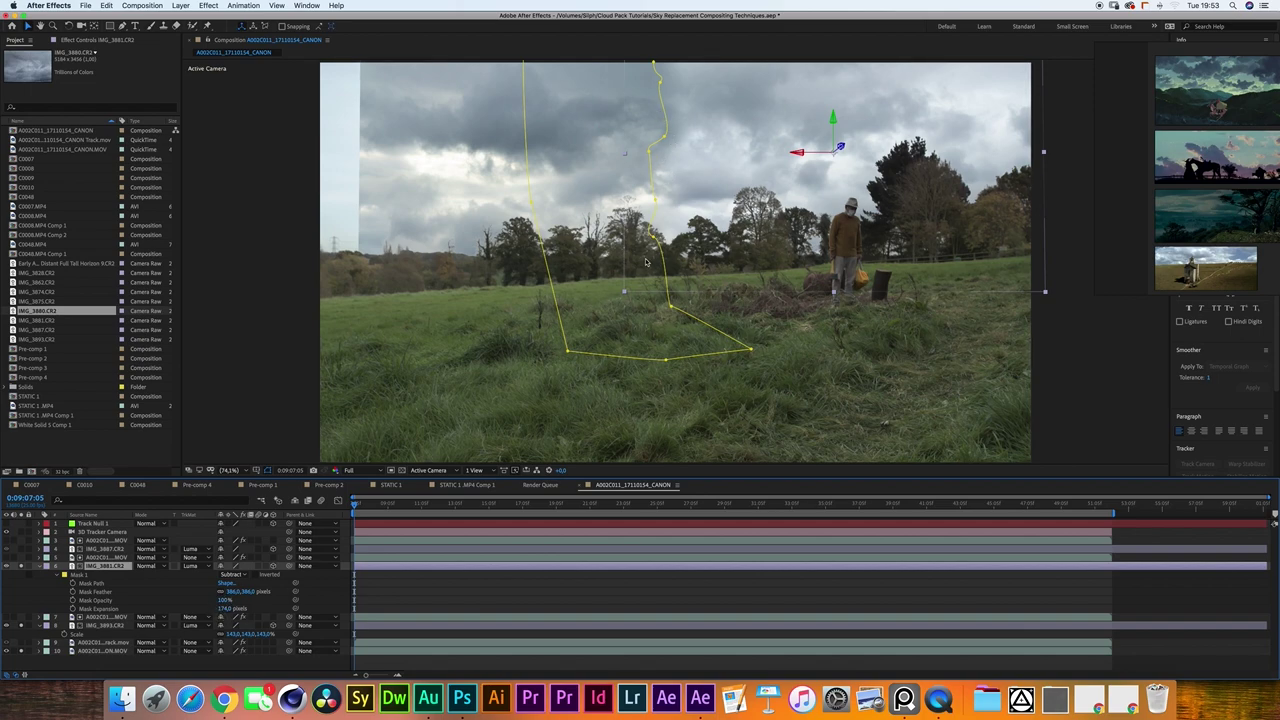
click(39, 566)
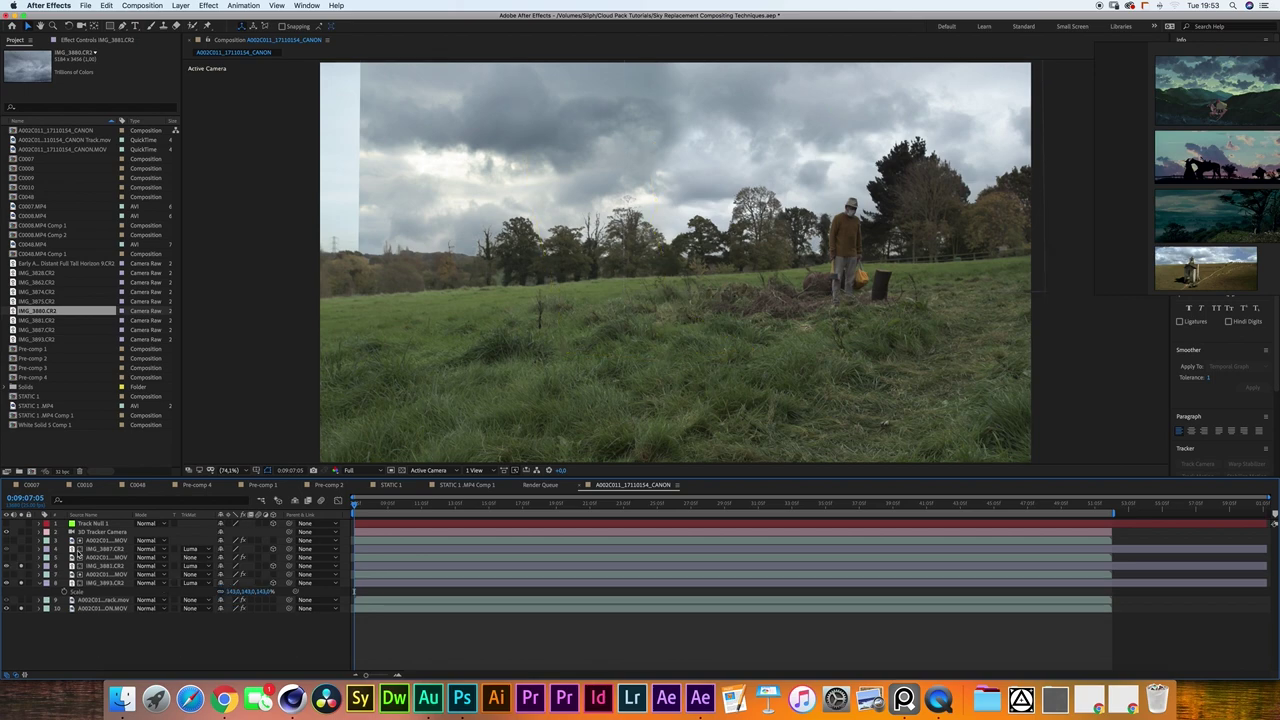
Solo the IMG_3887.CR2 sky layer and scrub through the shot to check how far the combined skies extend.
click(100, 549)
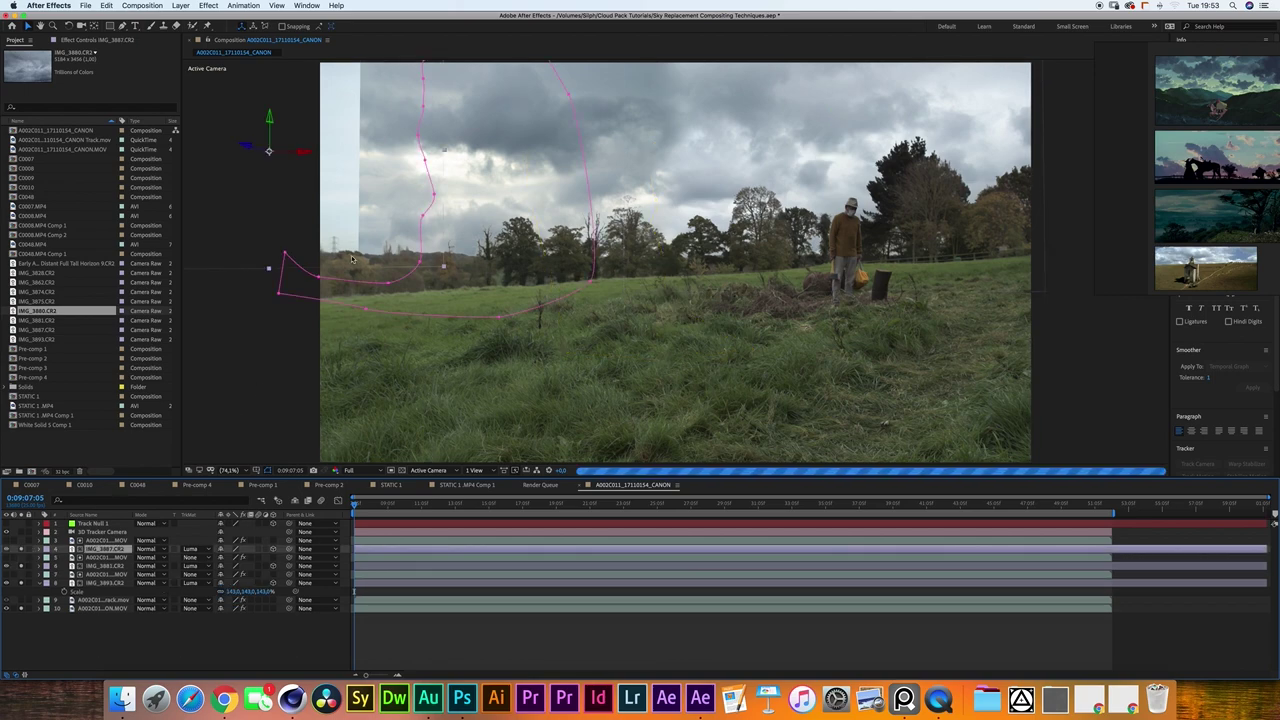
click(605, 505)
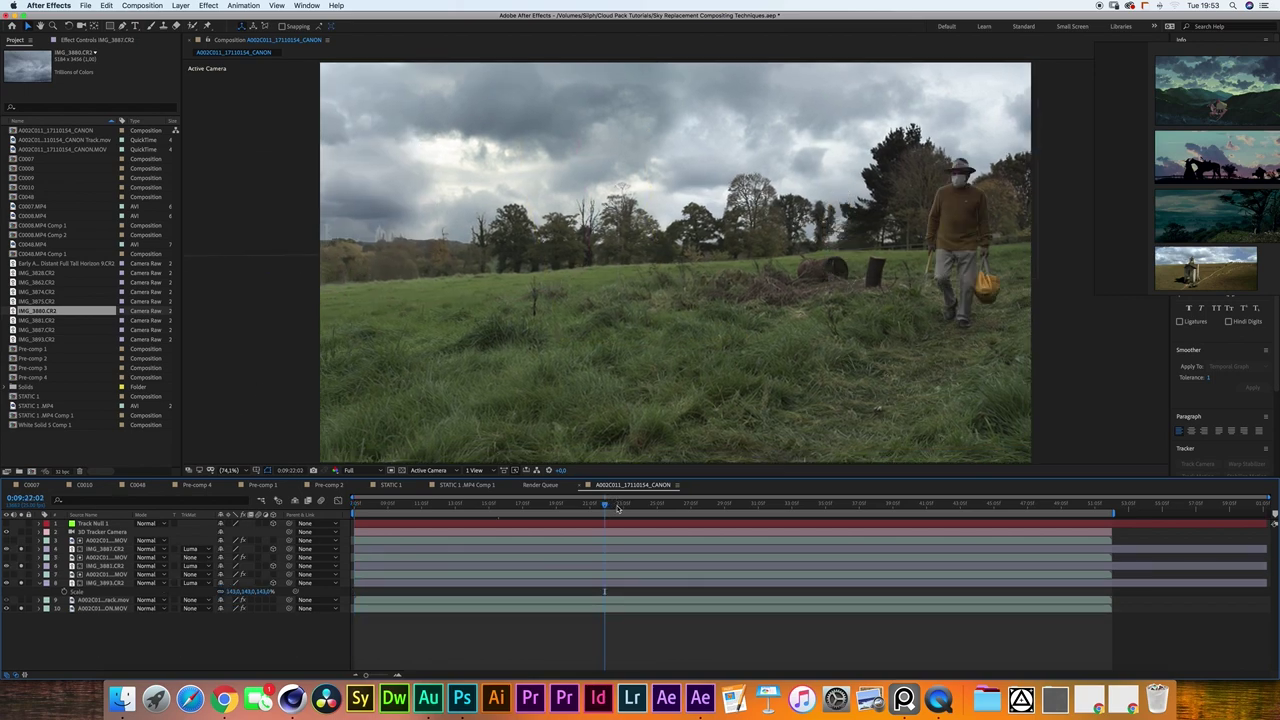
click(654, 503)
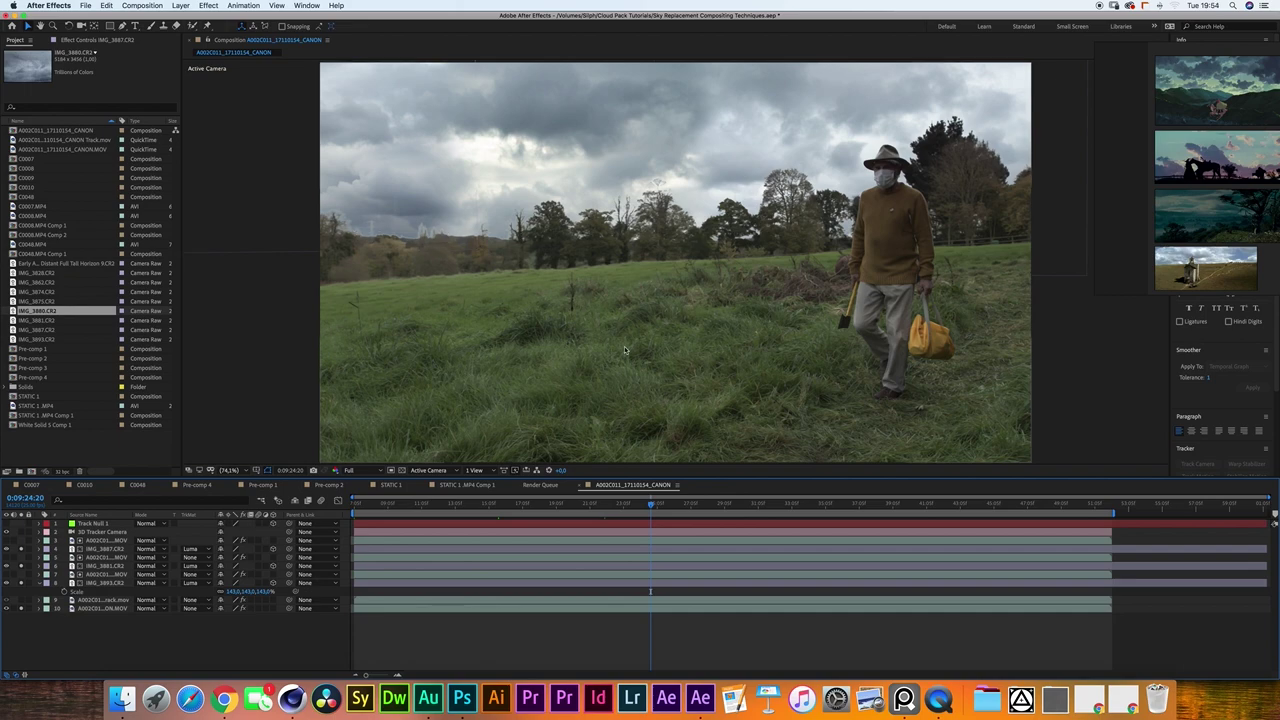
click(759, 505)
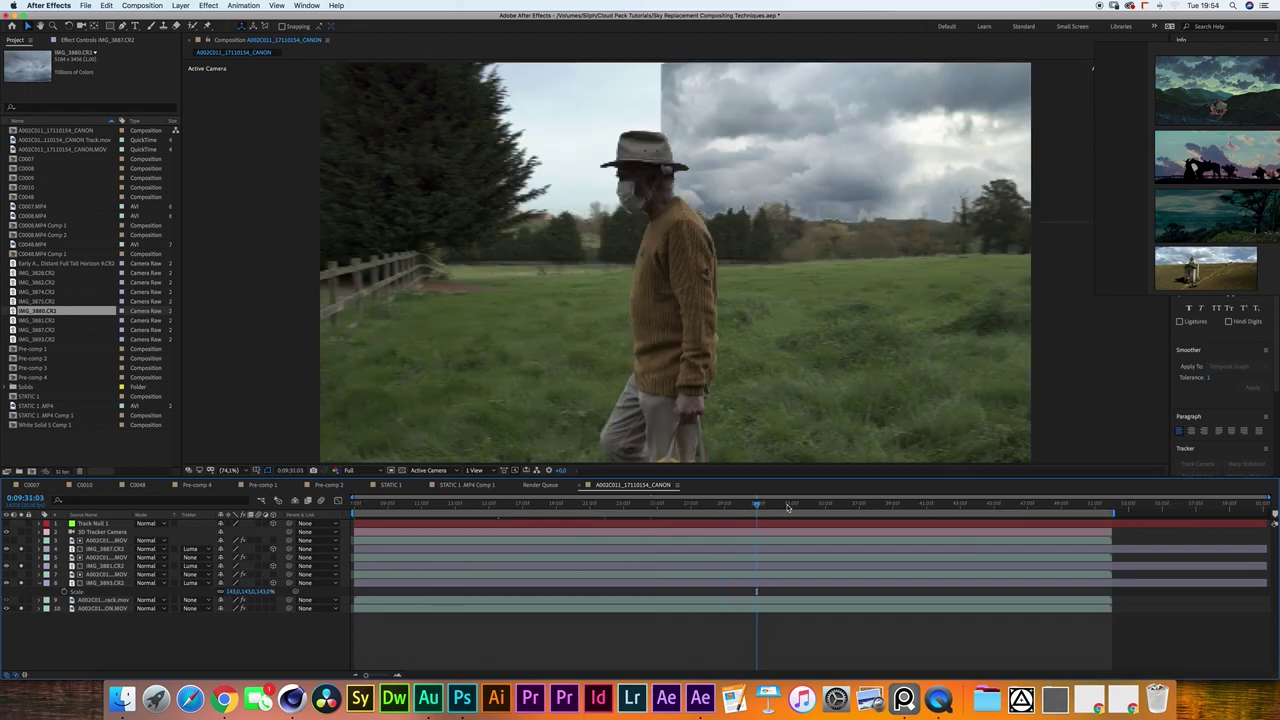
click(720, 505)
Place IMG_3880.CR2 directly below the IMG_3893.CR2 layer as a soloed 3D layer and show its position.
click(120, 608)
drag(118, 603, 111, 599)
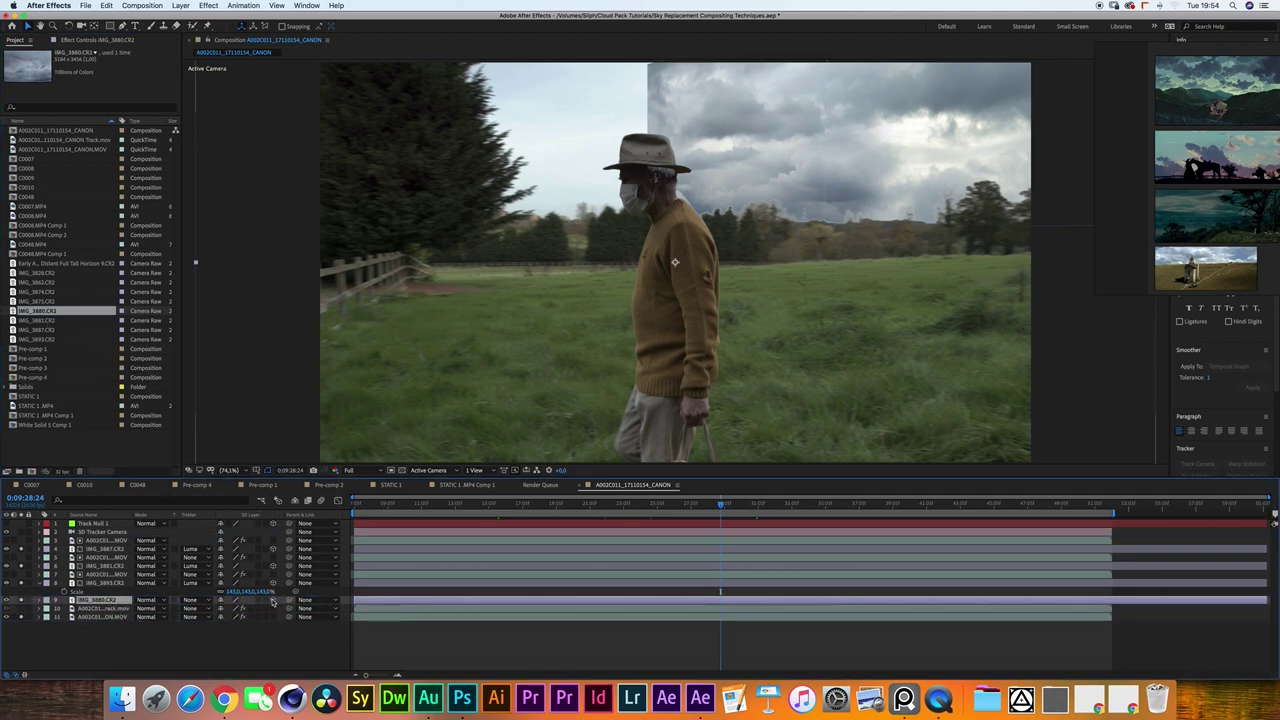
key(shift+p)
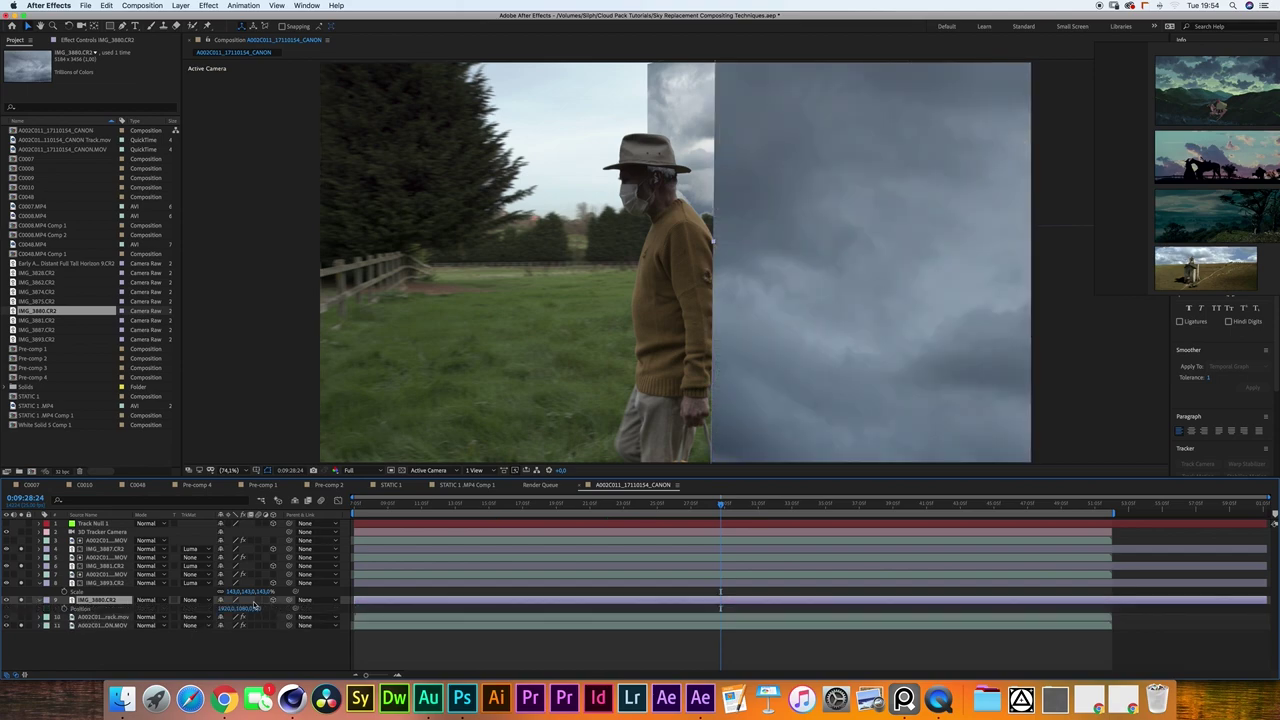
Copy the position of the IMG_3887.CR2 layer onto the new IMG_3880.CR2 layer.
click(105, 550)
key(p)
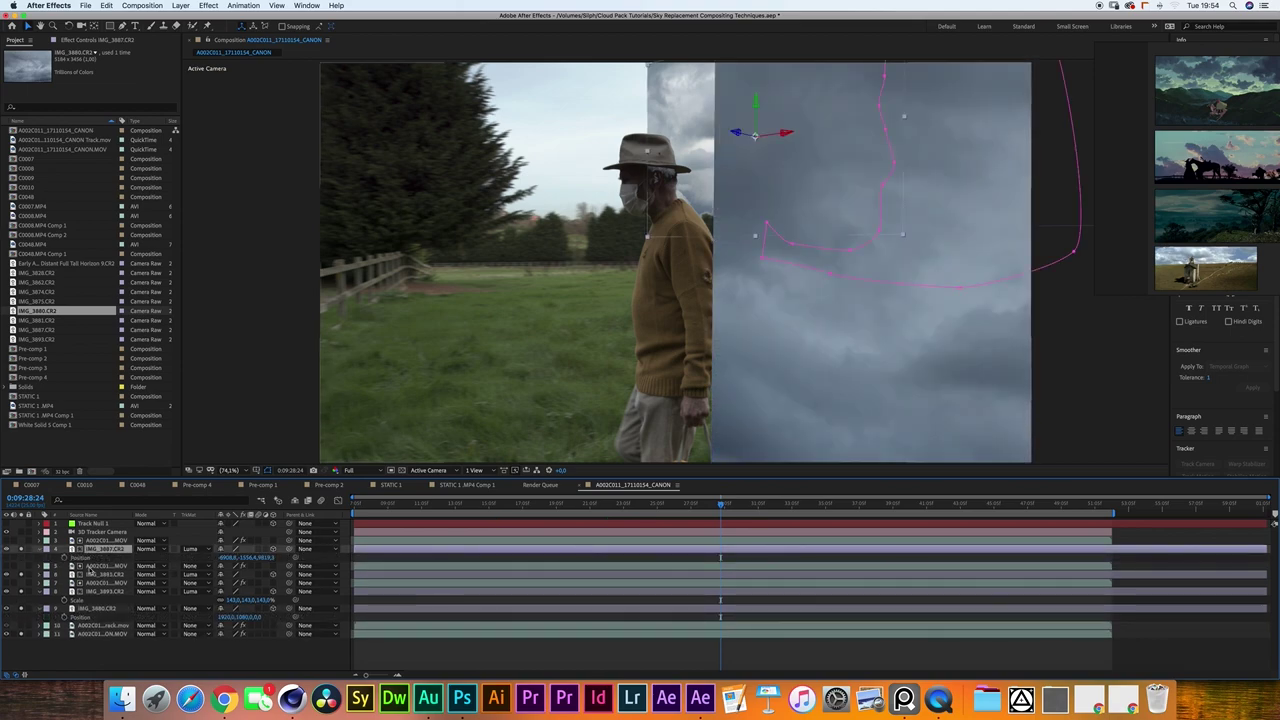
click(84, 558)
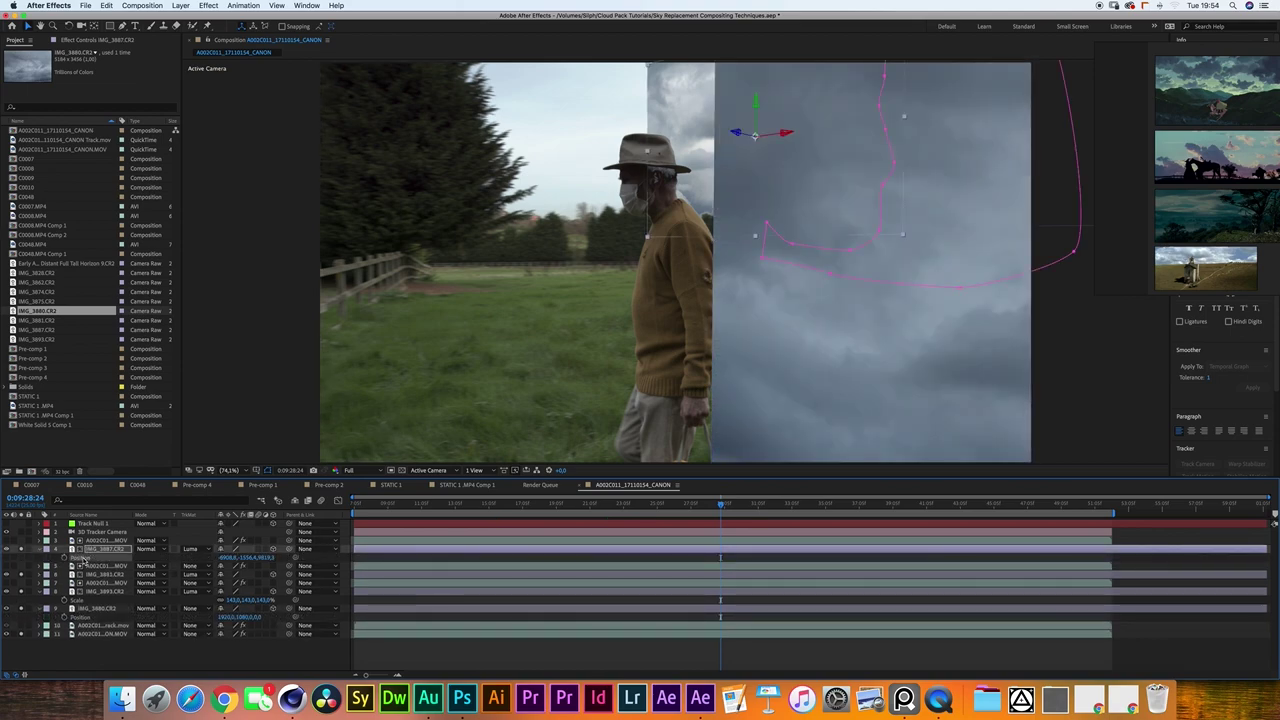
click(84, 617)
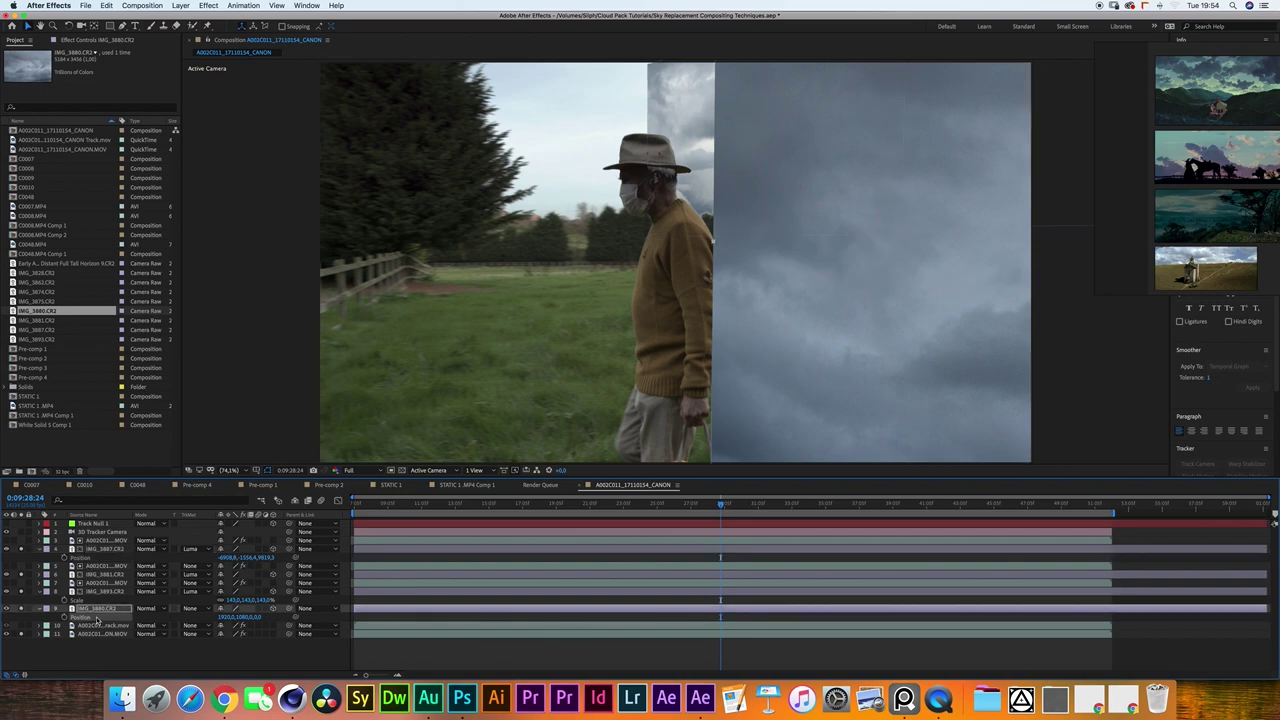
Rotate the IMG_3880.CR2 layer to face the camera and scale it up to match the neighbouring sky.
key(r)
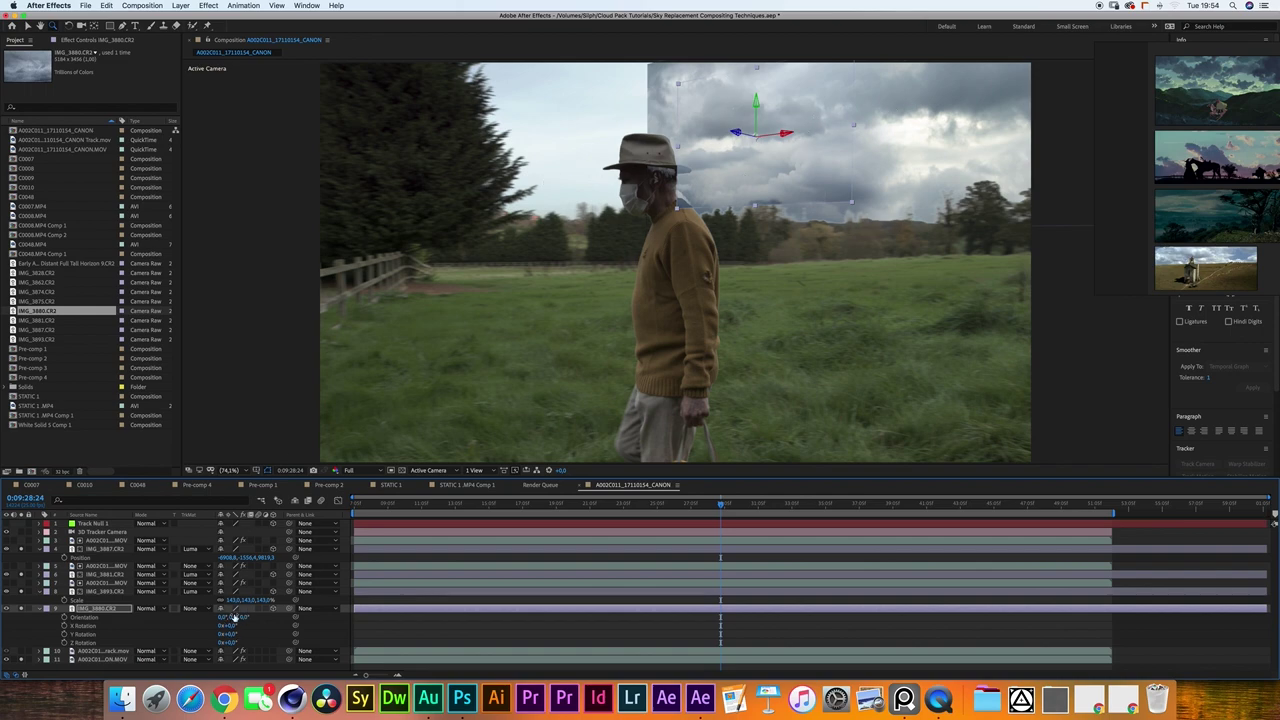
drag(232, 620, 258, 608)
key(s)
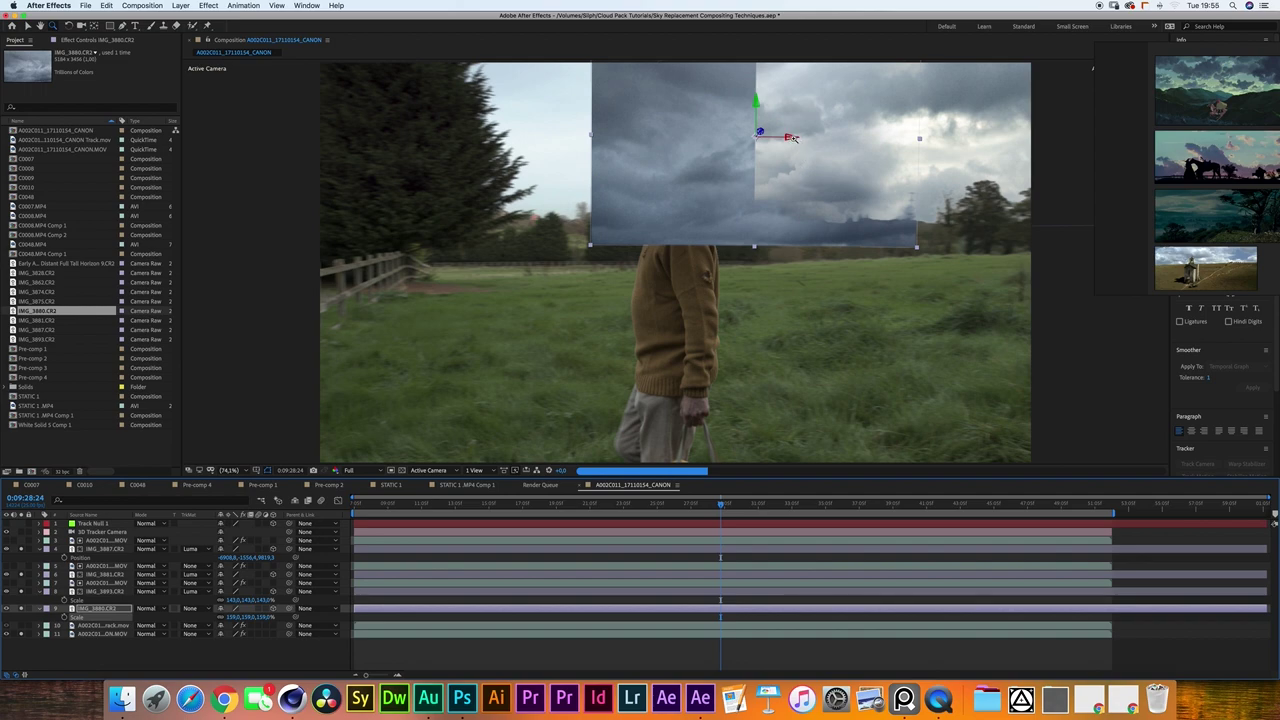
Slide the IMG_3880.CR2 layer along its X axis over the uncovered sky and delete its Exposure effect.
key(v)
click(792, 139)
drag(791, 137, 588, 135)
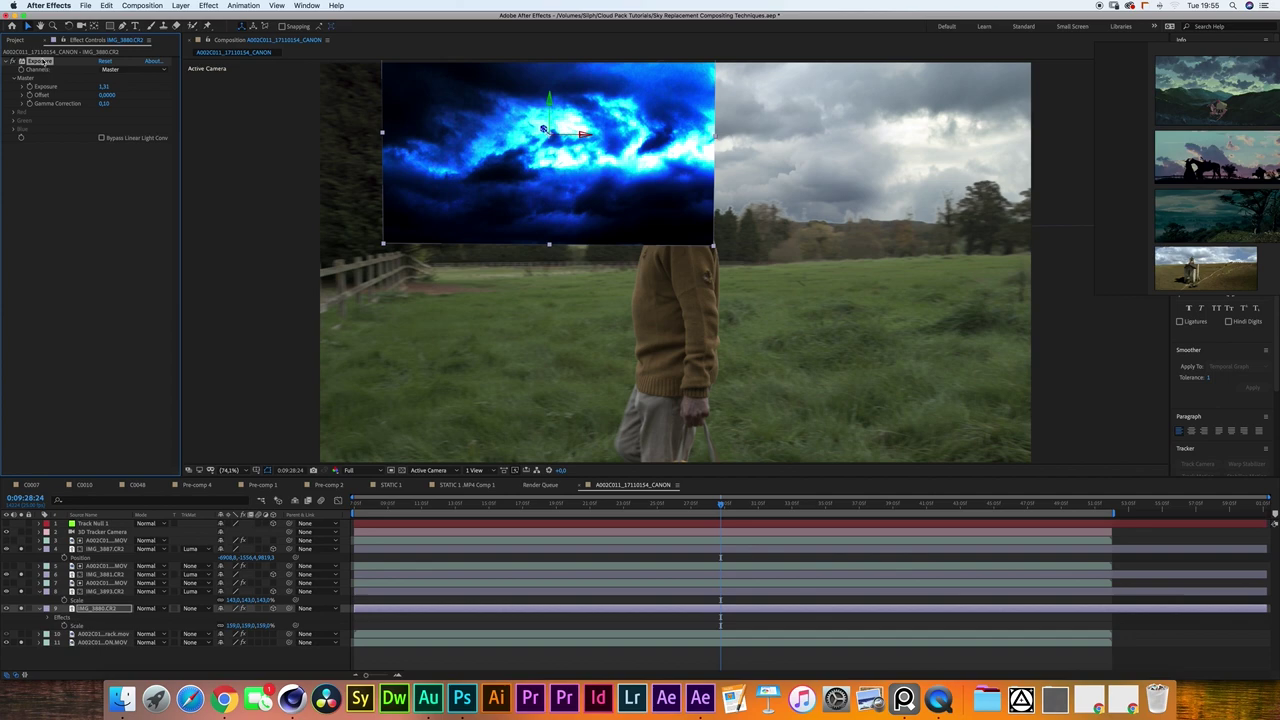
key(Delete)
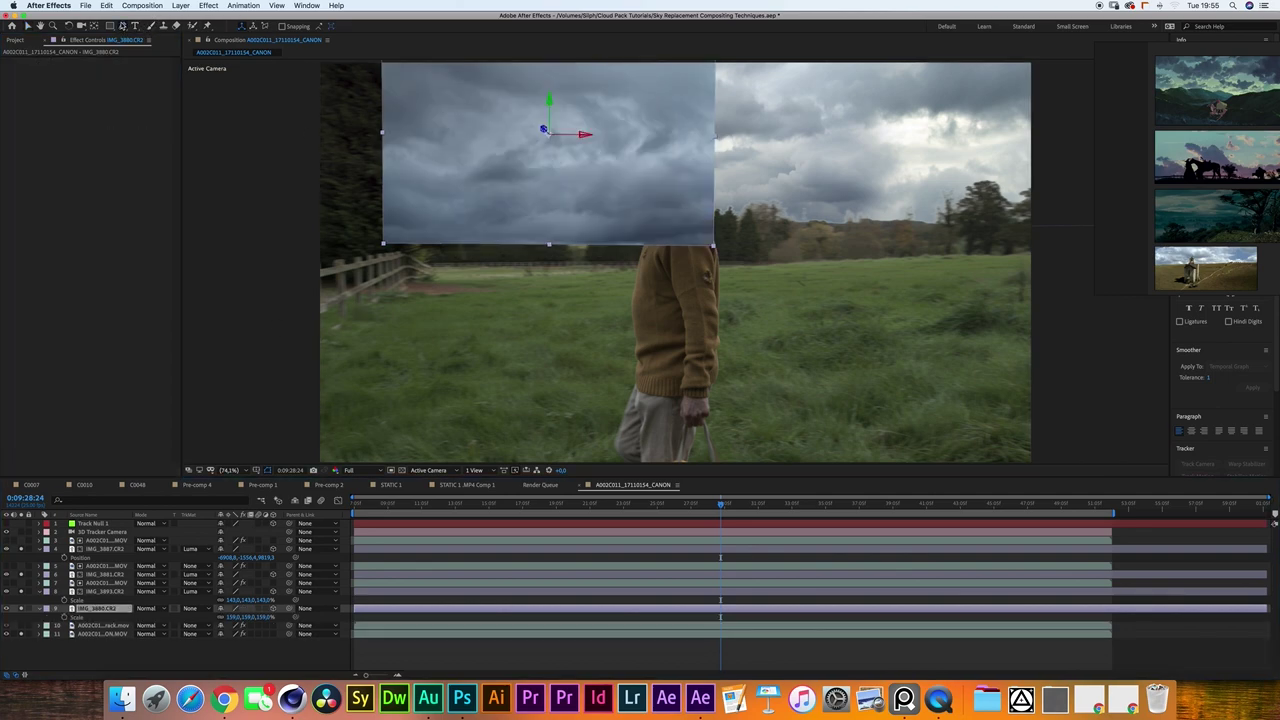
Draw a closed, irregular Pen mask around the IMG_3880.CR2 edge that overlaps the other sky, using Subtract mode with a soft feather.
key(g)
click(612, 249)
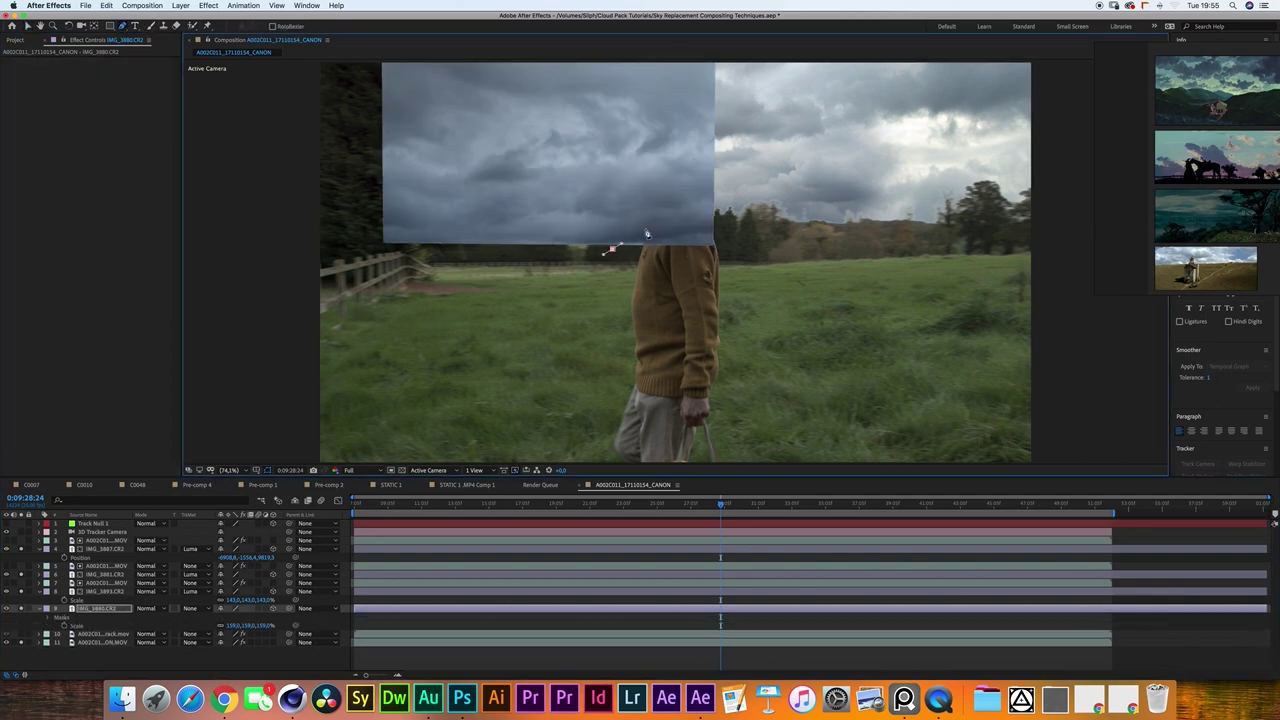
click(645, 229)
click(680, 207)
click(686, 187)
click(687, 164)
click(677, 133)
click(689, 103)
click(666, 75)
drag(730, 214, 721, 345)
click(652, 162)
click(716, 152)
click(759, 194)
click(782, 262)
click(795, 346)
click(762, 410)
click(692, 432)
click(619, 422)
click(604, 384)
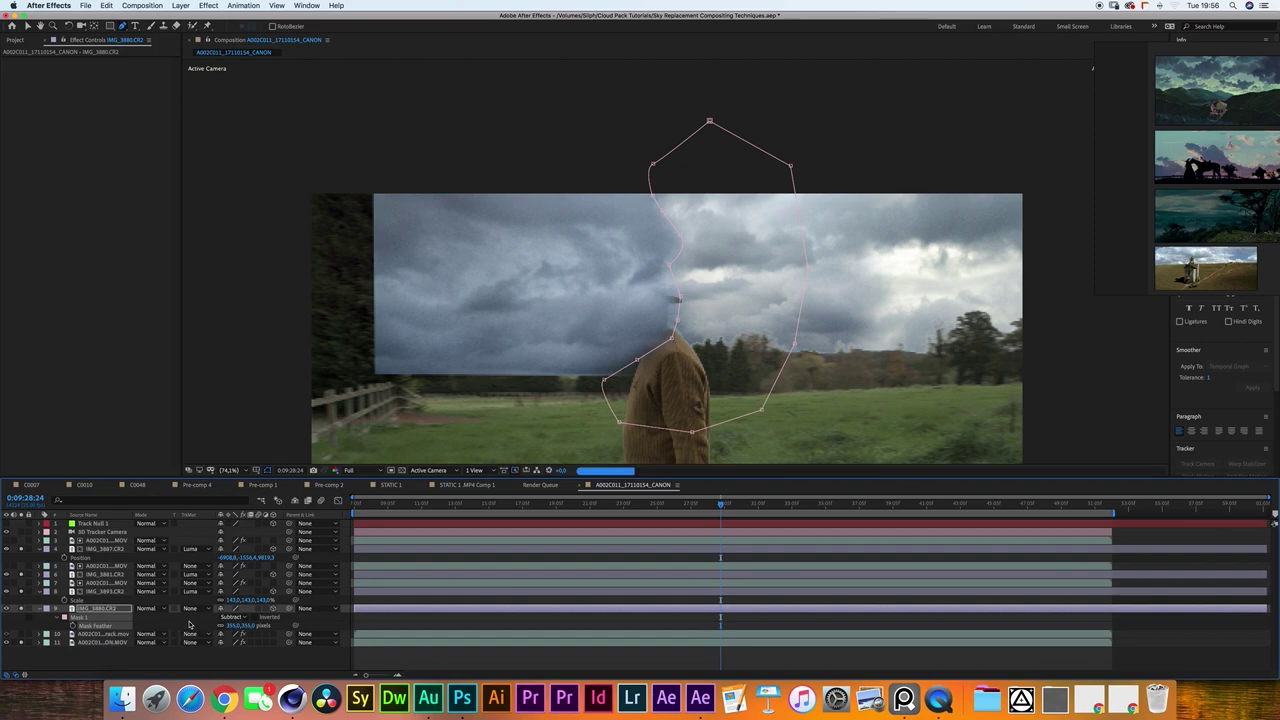
Refine the IMG_3880.CR2 mask to a feather of 374 pixels and an expansion of -49 pixels.
click(205, 655)
click(125, 614)
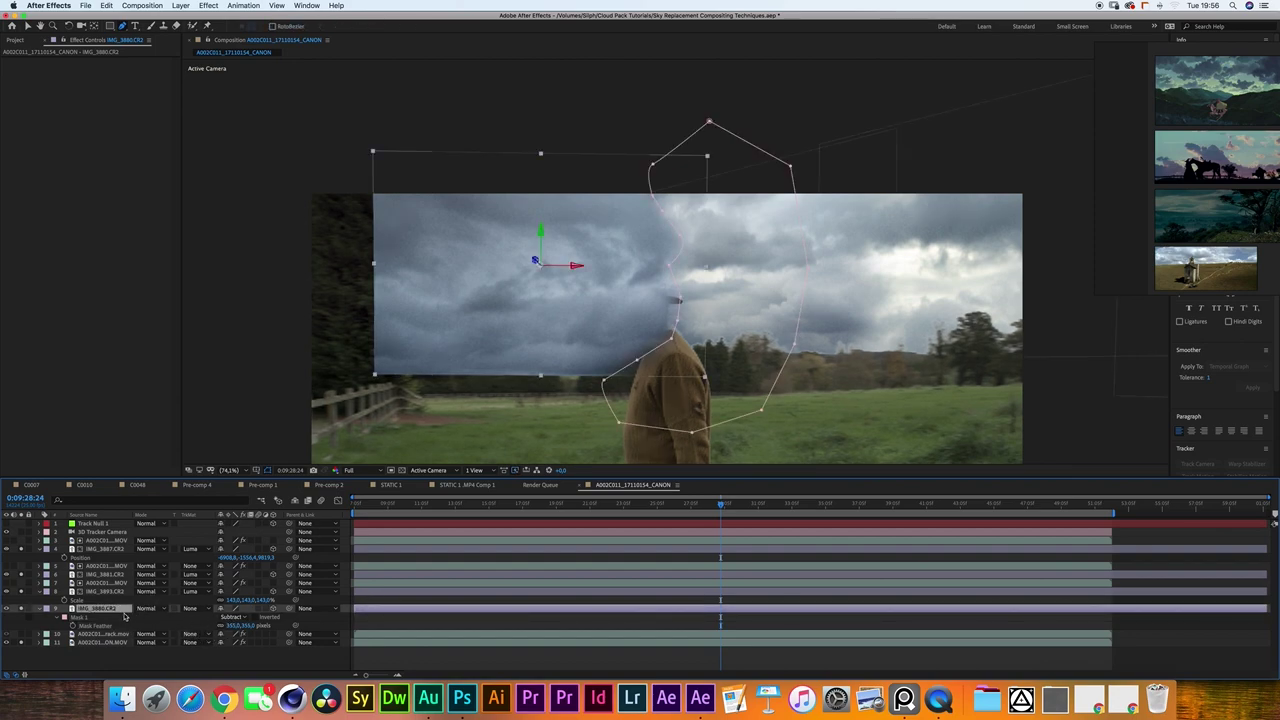
key(f)
key(m)
key(m)
scroll(212, 631, down, 1)
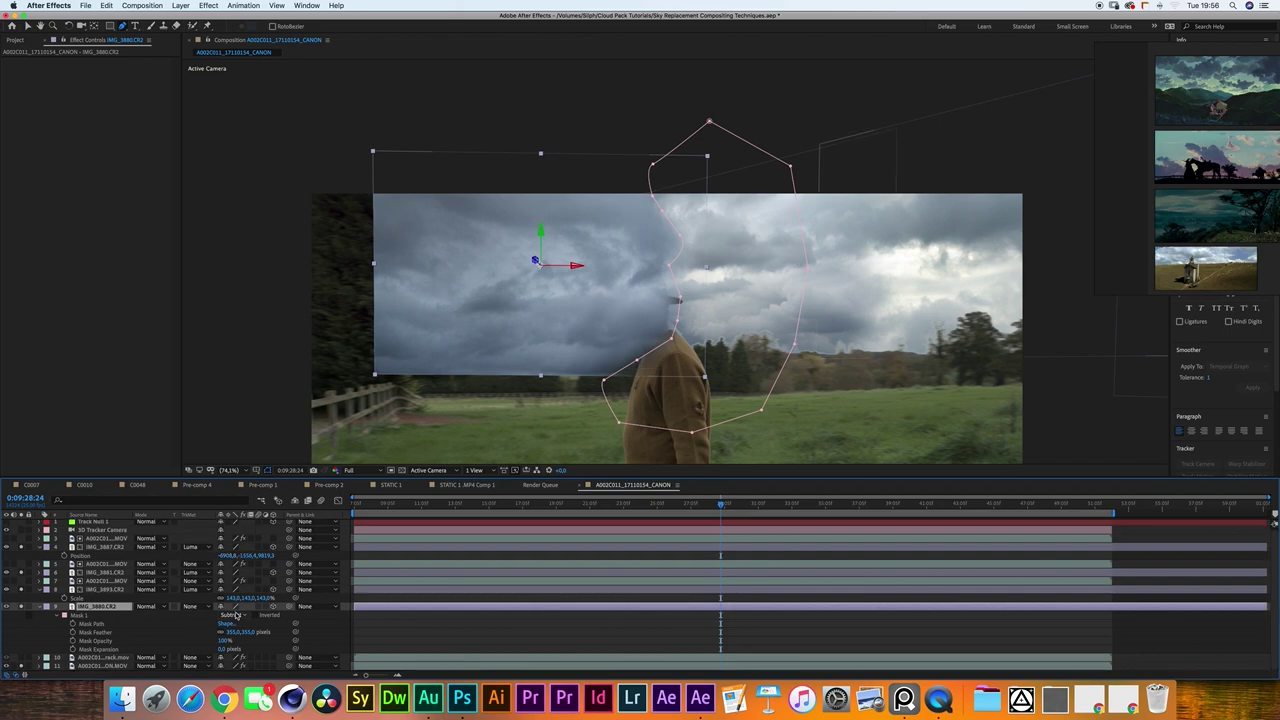
mouse_move(221, 645)
mouse_down()
mouse_move(384, 620)
mouse_move(230, 632)
mouse_up()
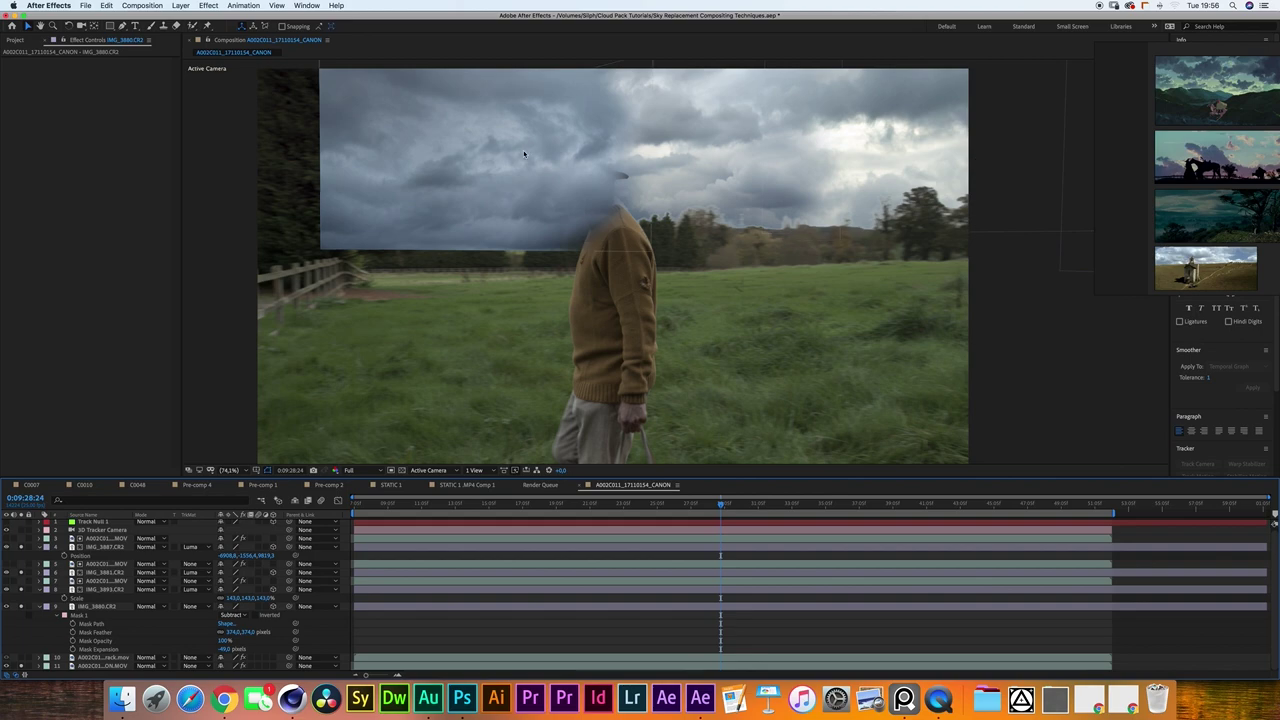
Apply a Curves effect to the IMG_3880.CR2 layer and slightly lower the bright end of the blue channel.
click(104, 607)
click(208, 5)
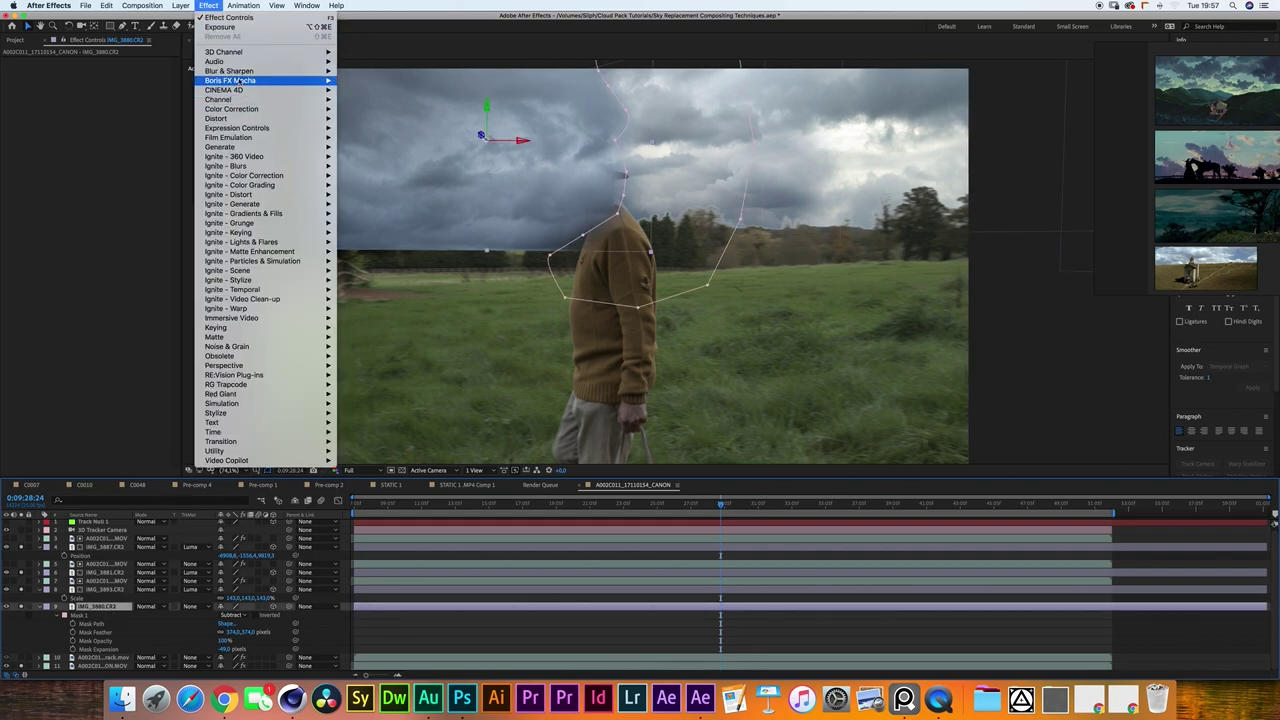
mouse_move(254, 110)
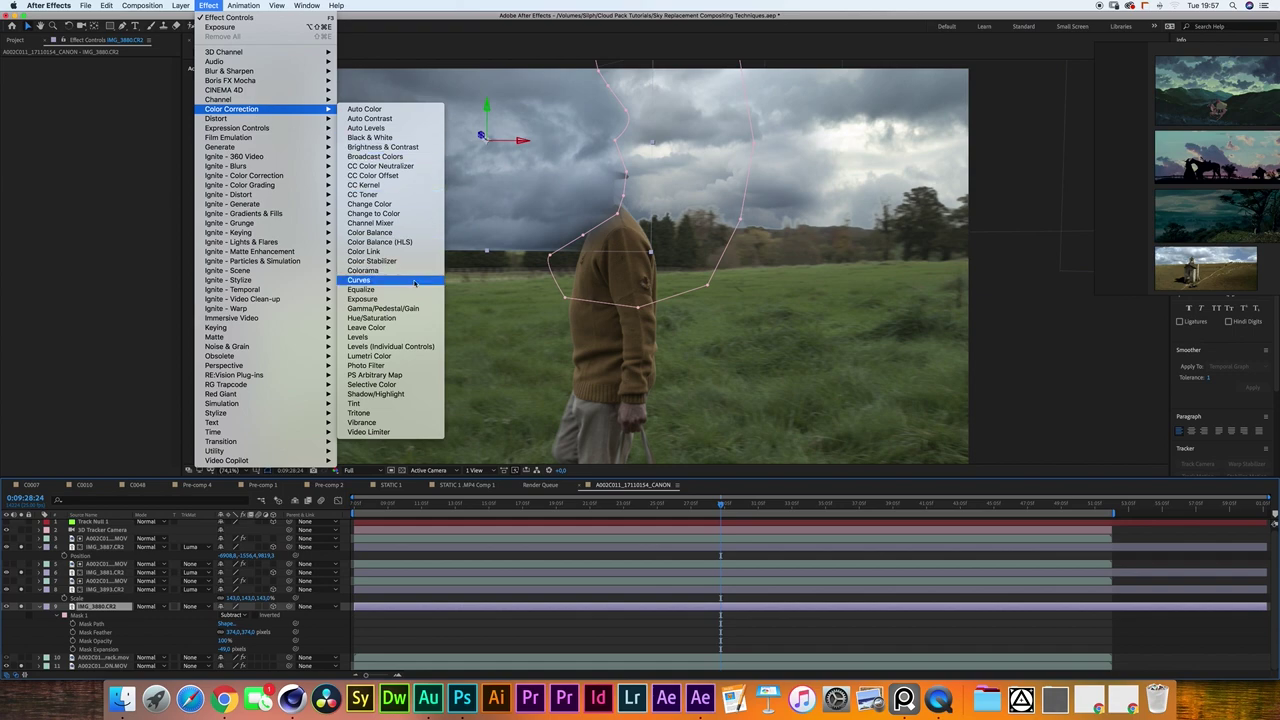
click(359, 279)
click(124, 72)
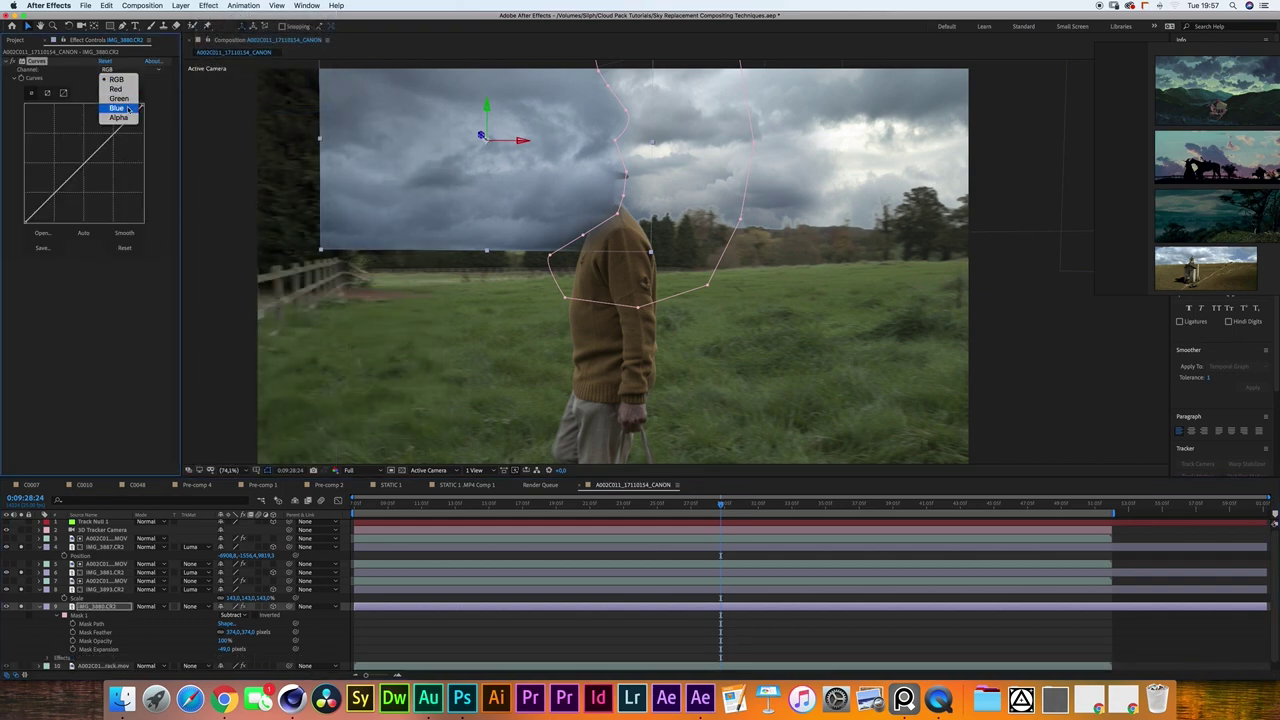
click(114, 101)
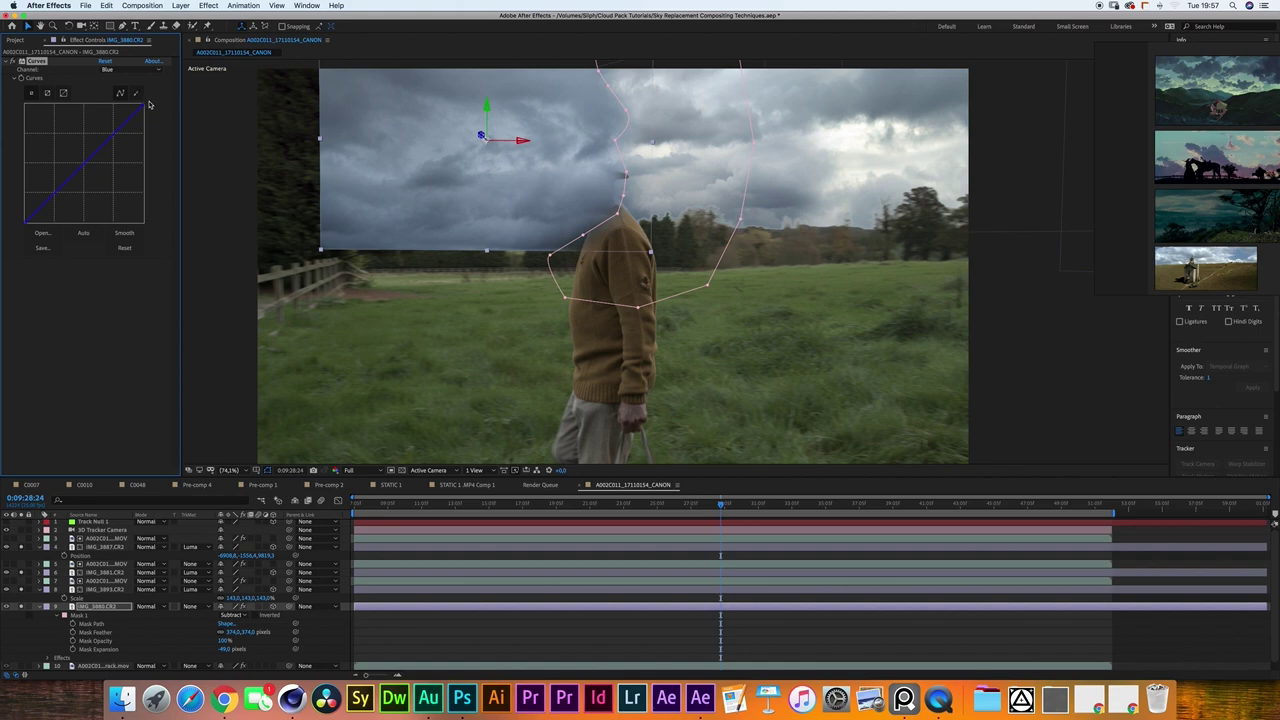
drag(147, 106, 152, 110)
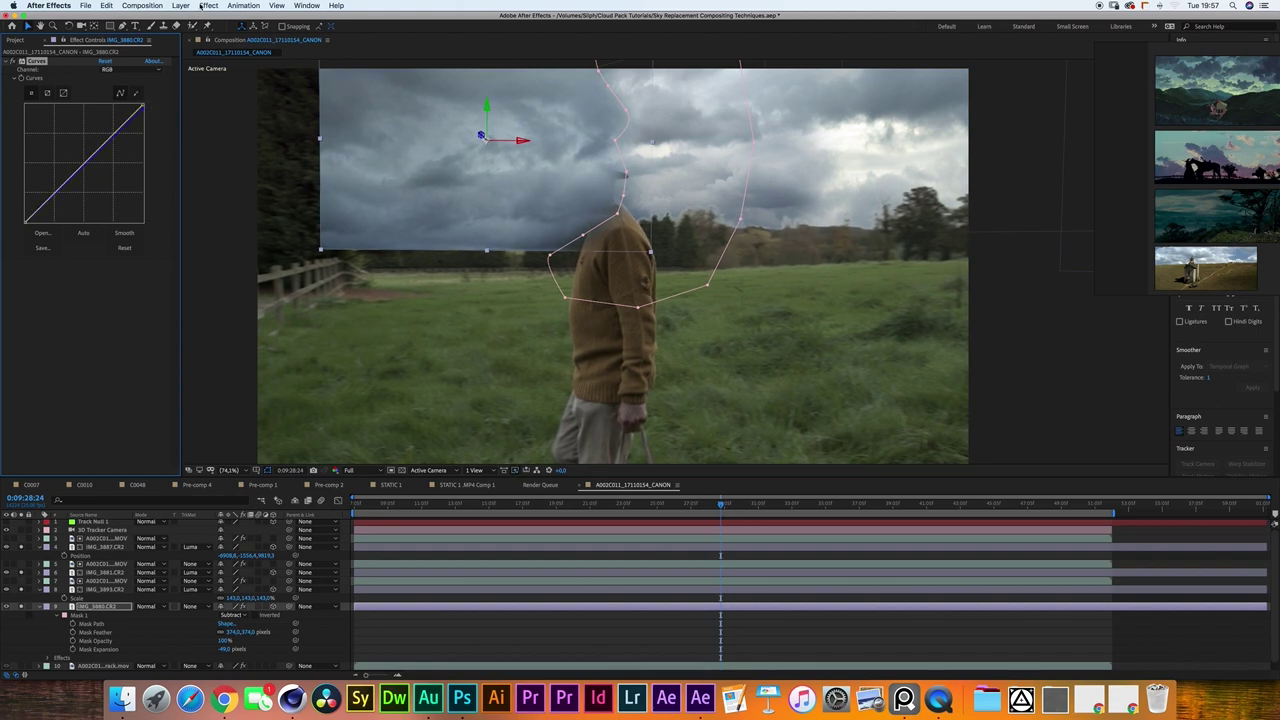
Apply a Vibrance effect to the IMG_3880.CR2 layer and reduce its vibrance to match the neighbouring clouds.
click(208, 5)
mouse_move(232, 108)
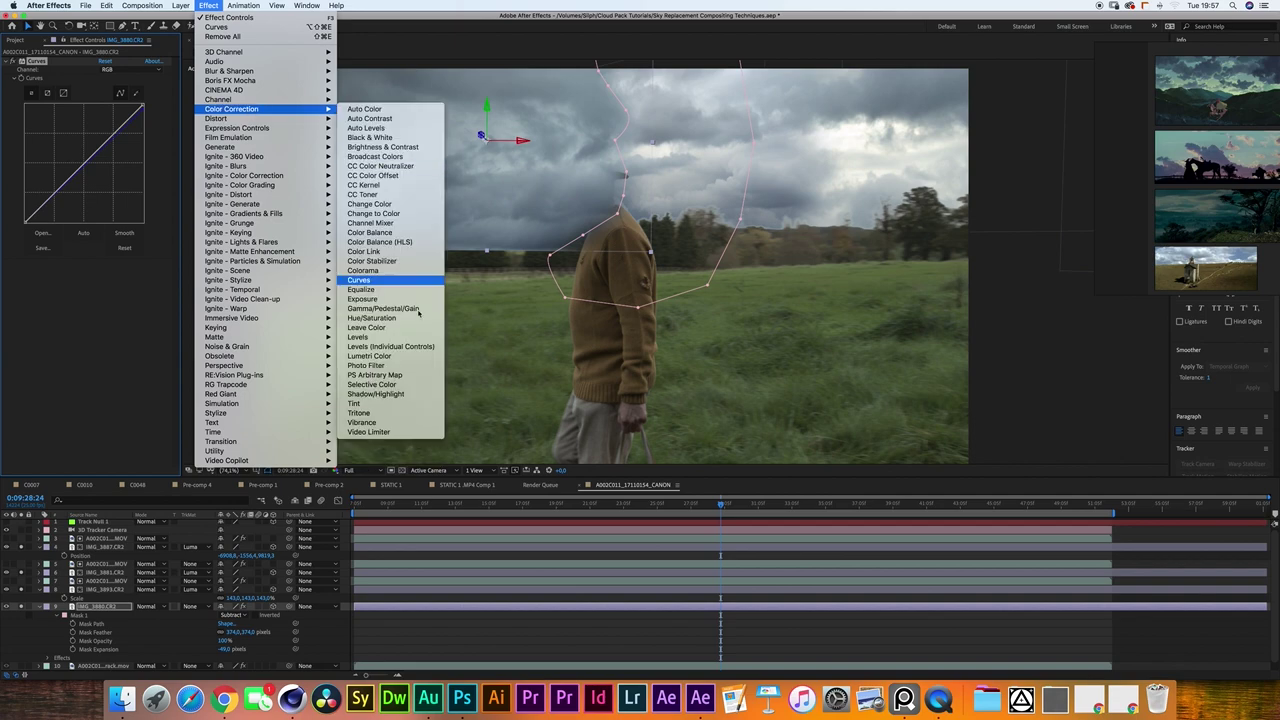
click(362, 422)
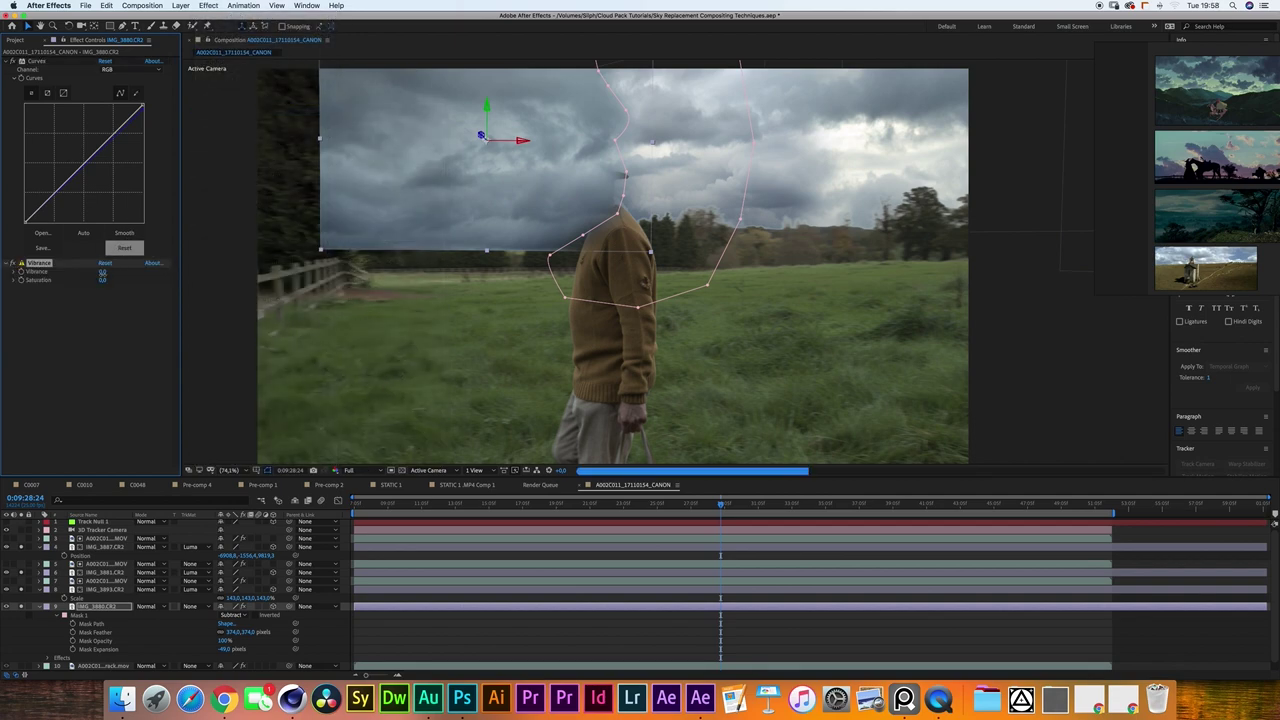
drag(102, 271, 86, 271)
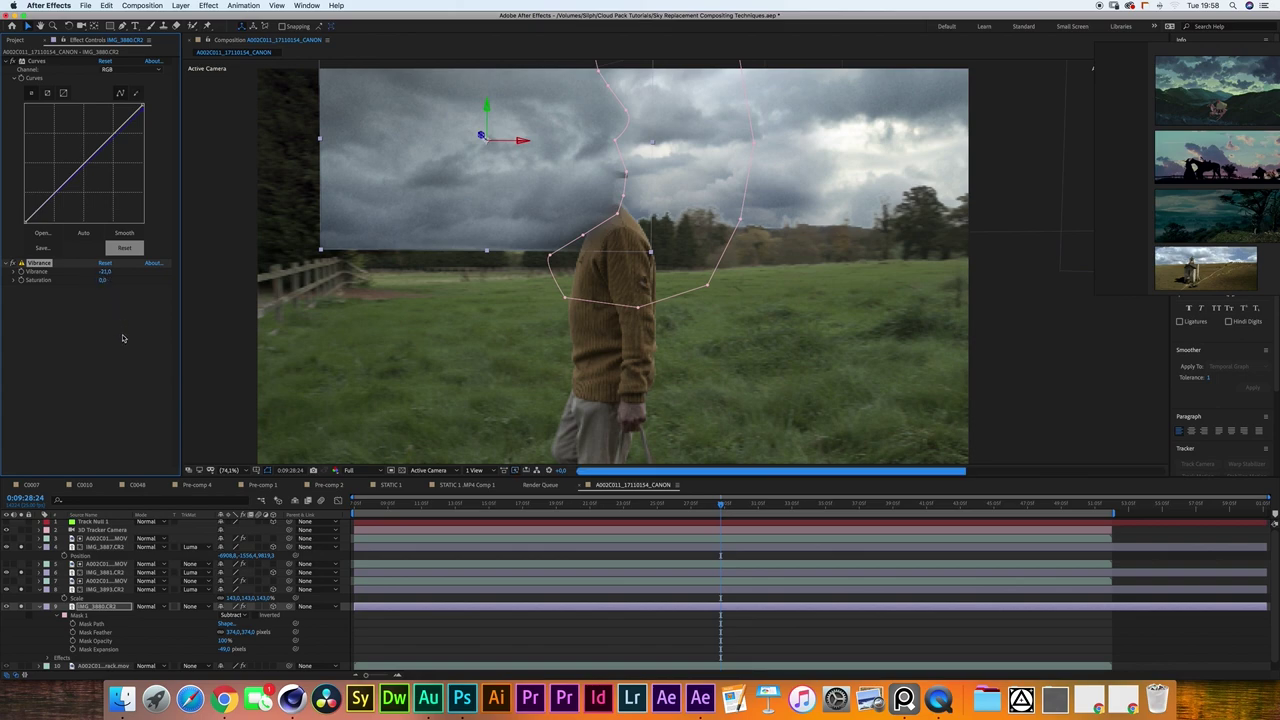
click(279, 645)
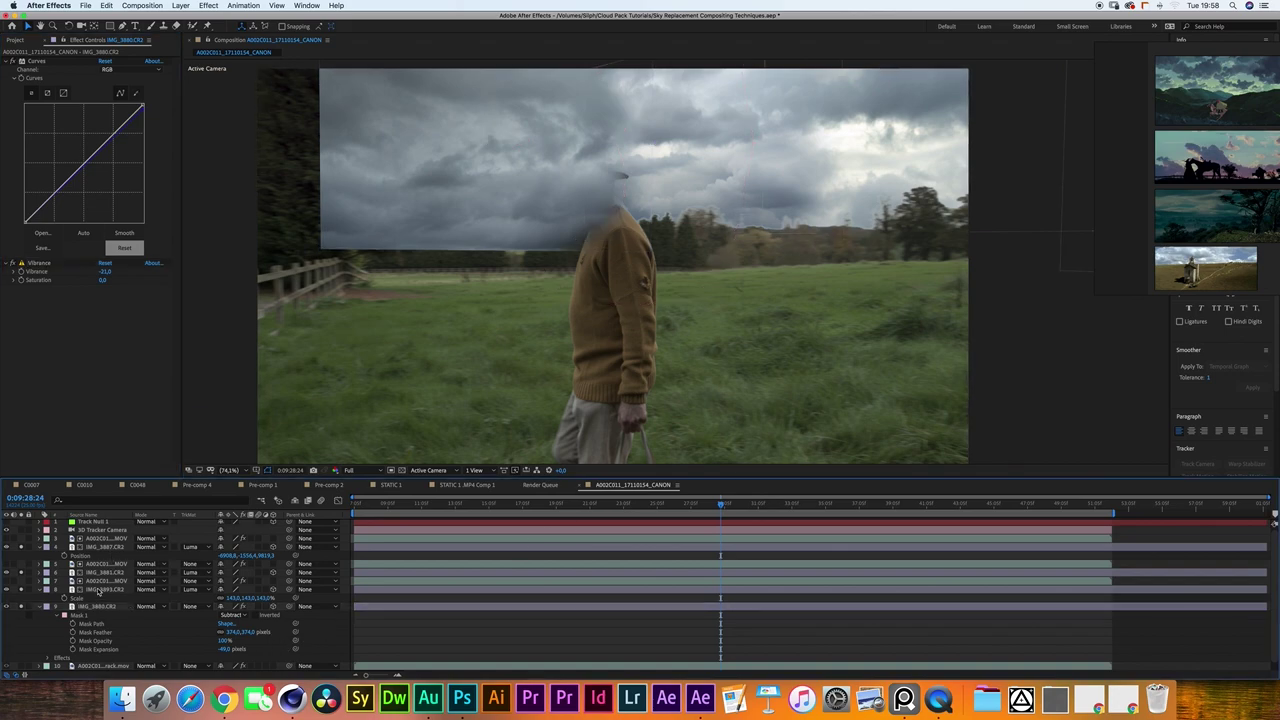
Duplicate the footage matte layer, place the copy directly above IMG_3880.CR2 and use it as that sky's luma matte.
click(98, 582)
key(super+d)
drag(98, 584, 104, 609)
click(113, 616)
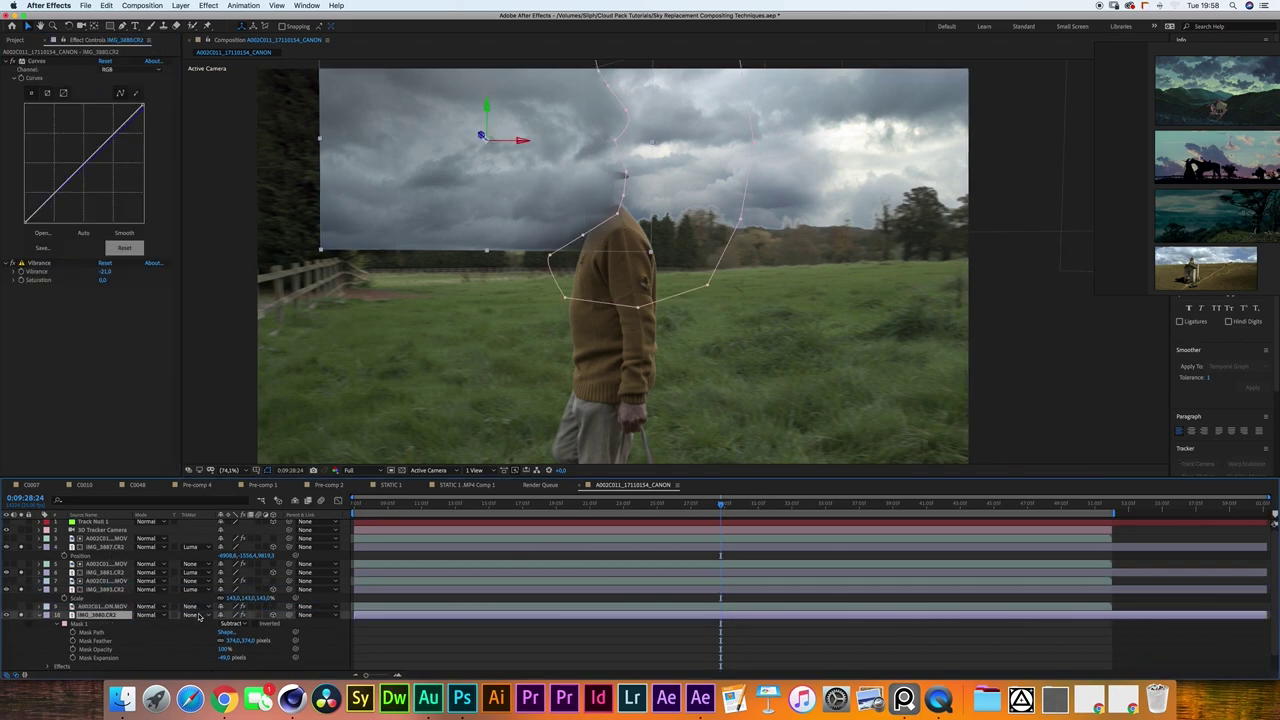
click(198, 617)
click(260, 662)
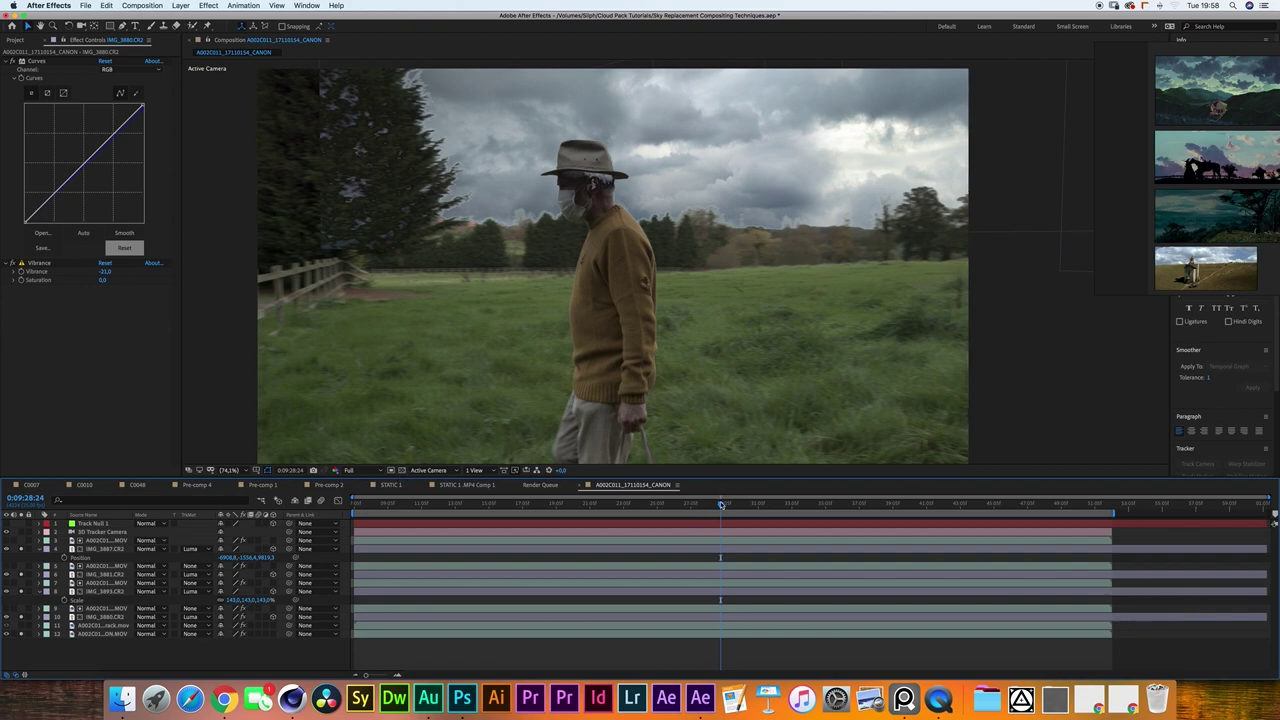
Solo the duplicated matte around 0:09:30:21 to examine its tree and sky separation, then turn its solo off.
click(752, 504)
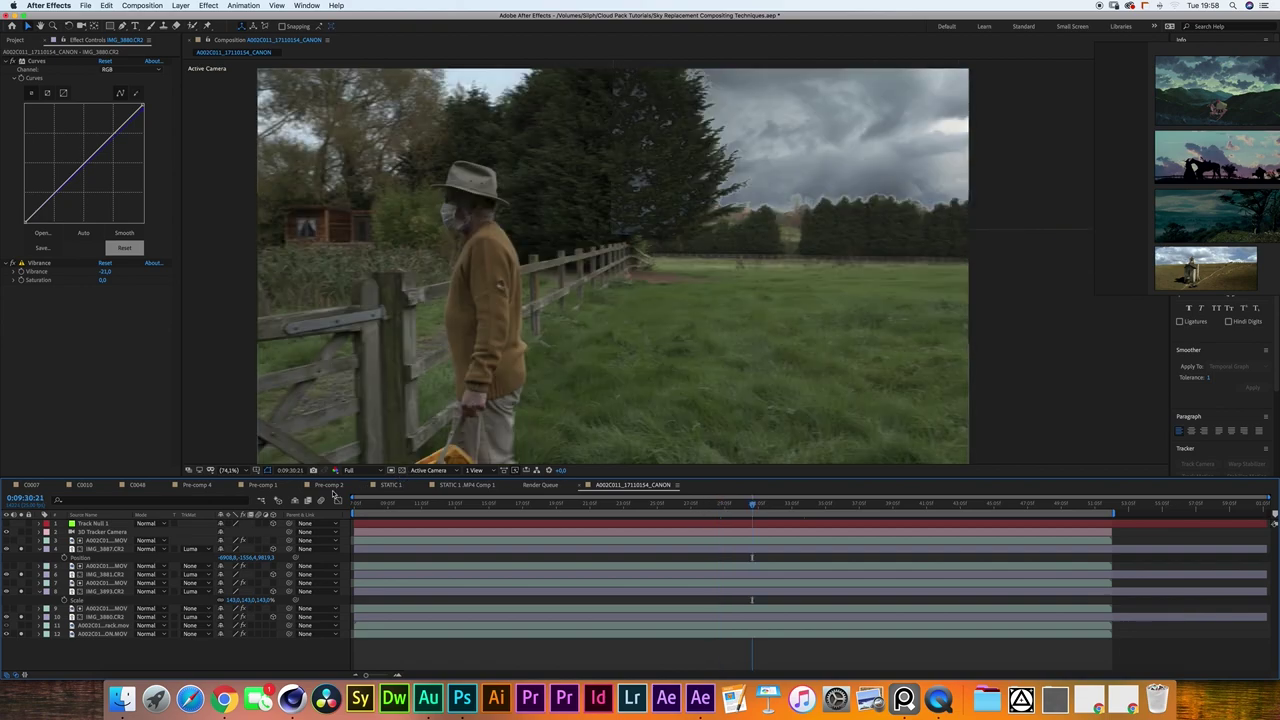
click(21, 610)
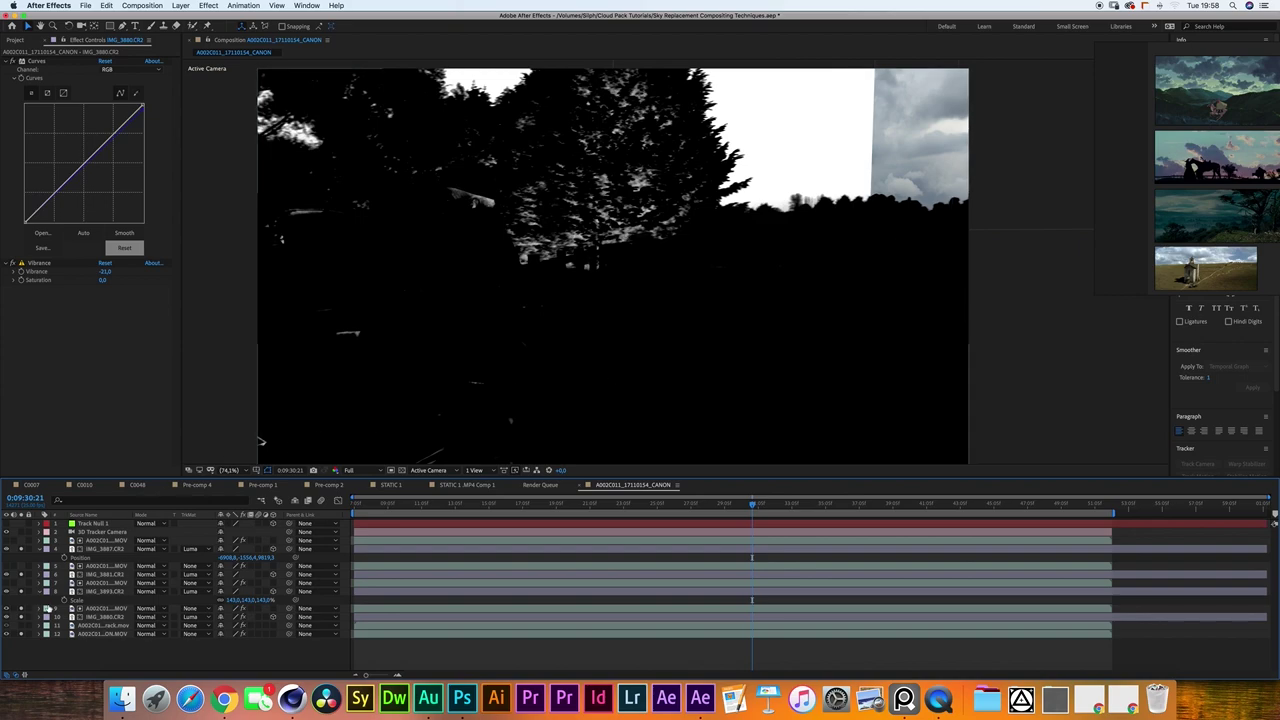
click(21, 608)
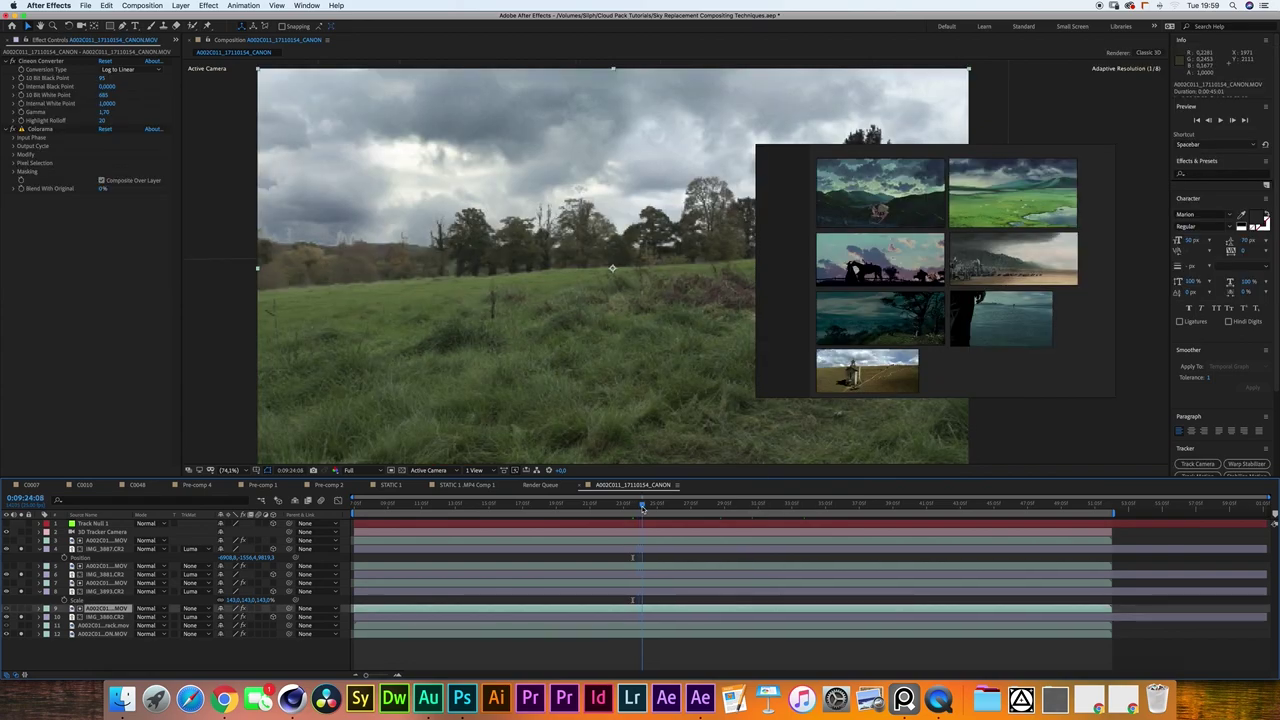
At 0:09:29:03, reshape the IMG_3880.CR2 mask by moving its vertex beside the man's shoulder outward and down, then deselect the layer.
drag(646, 506, 723, 507)
click(640, 211)
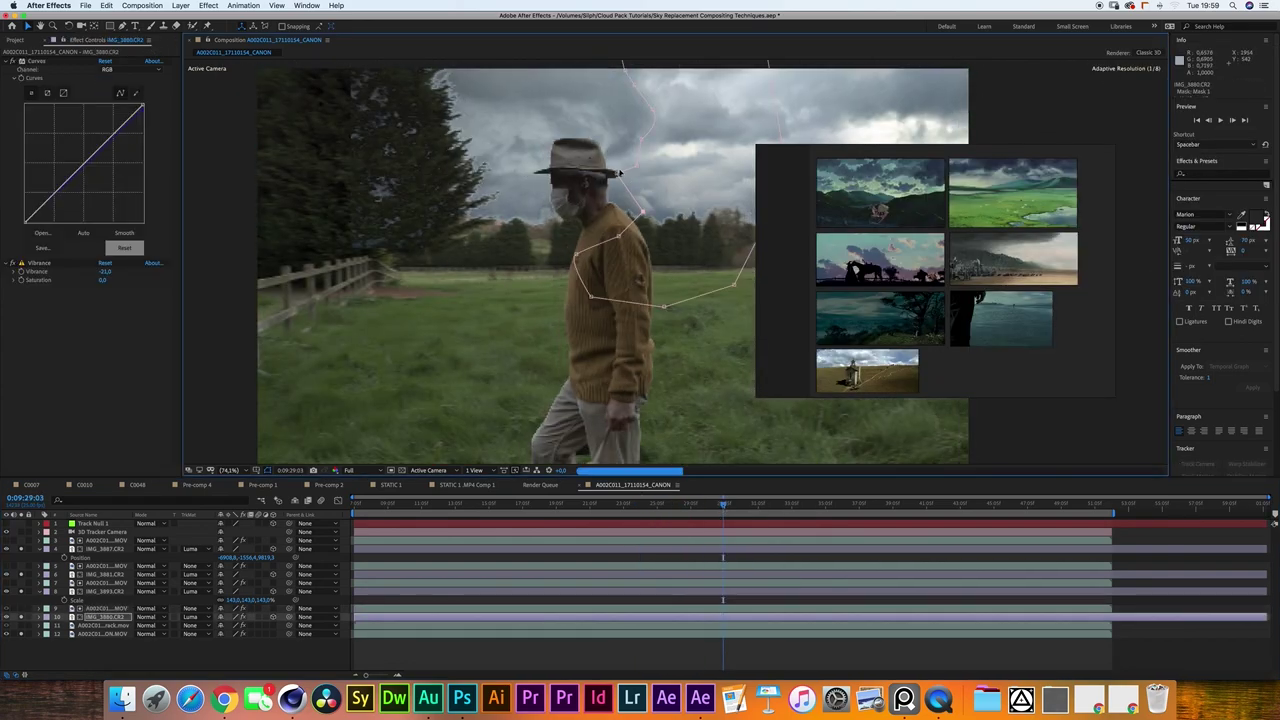
mouse_move(643, 212)
mouse_down()
mouse_move(664, 229)
mouse_move(657, 191)
mouse_up()
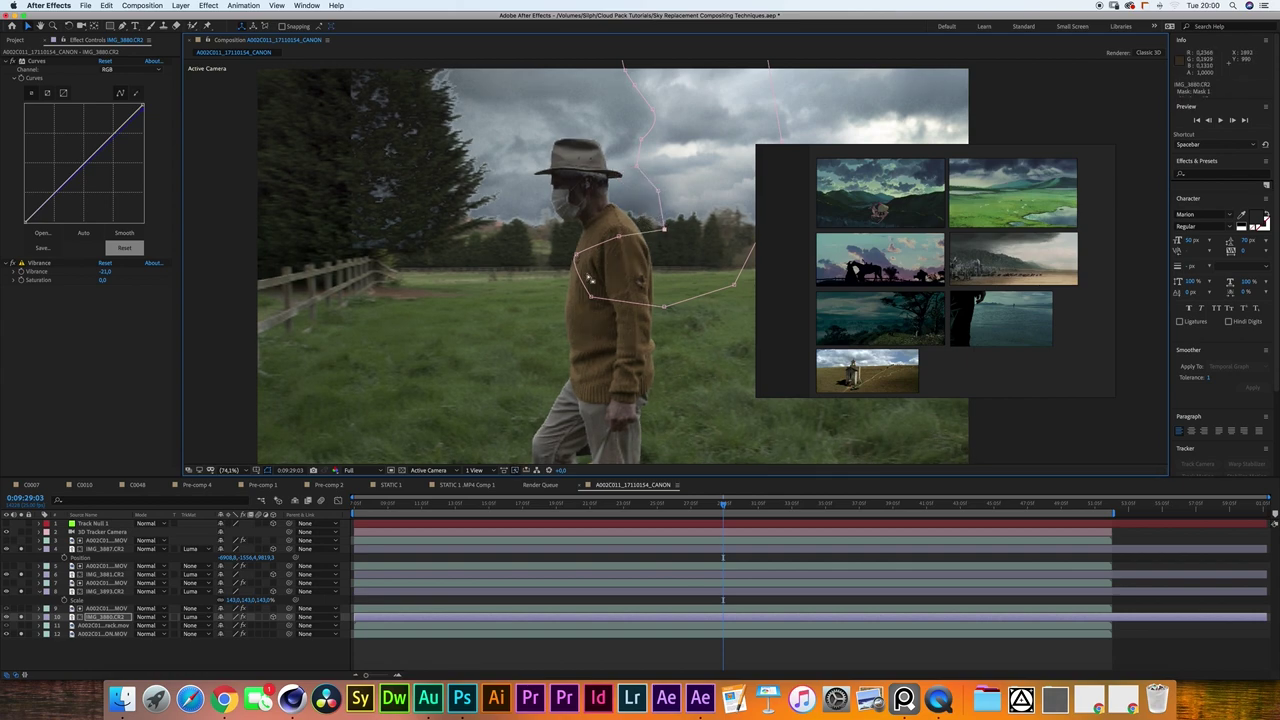
click(231, 670)
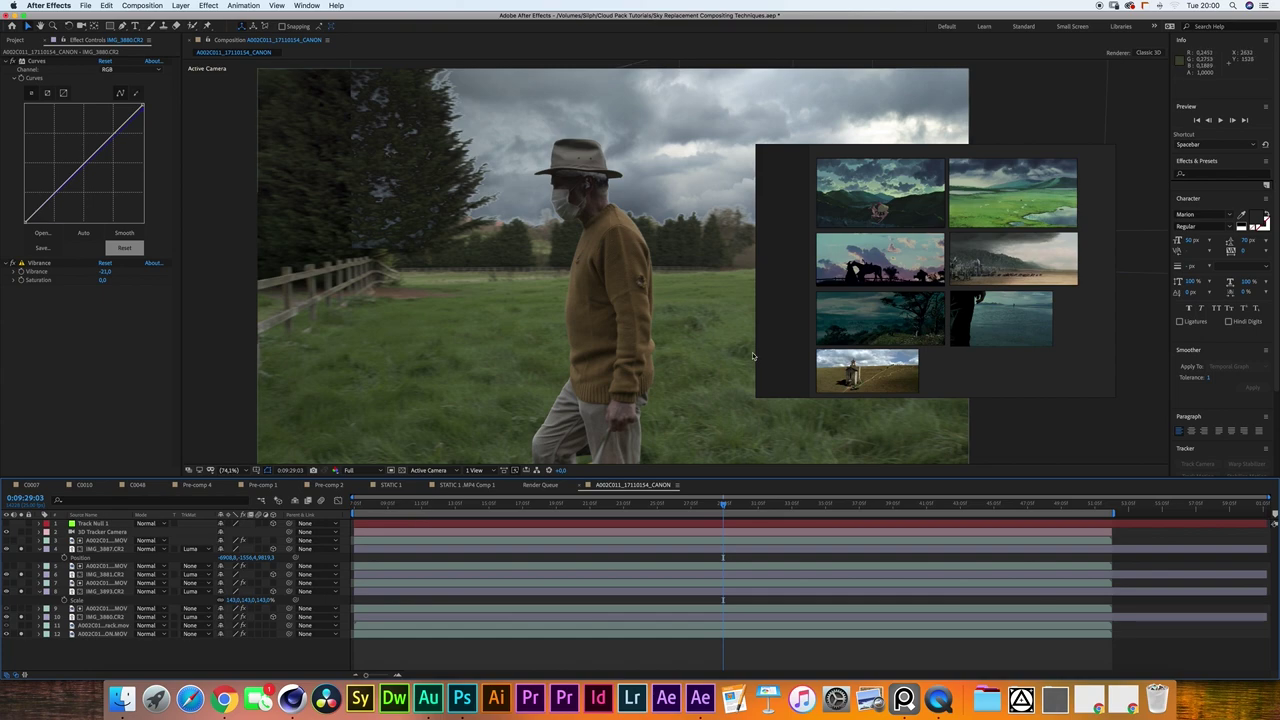
Go to 0:09:33:19, switch to Finder and preview the cloud photo IMG_3886.CR2 in the Assets folder.
click(823, 501)
mouse_move(822, 502)
mouse_down()
mouse_move(785, 504)
mouse_move(802, 505)
mouse_up()
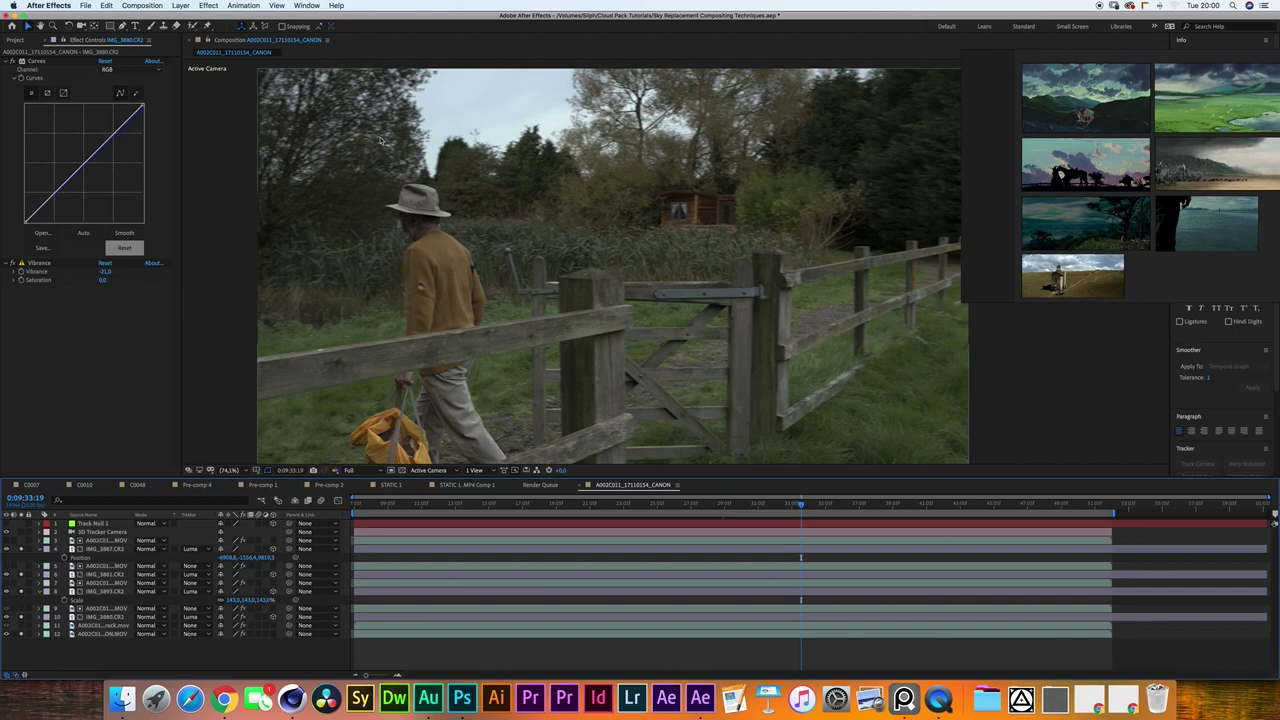
click(14, 40)
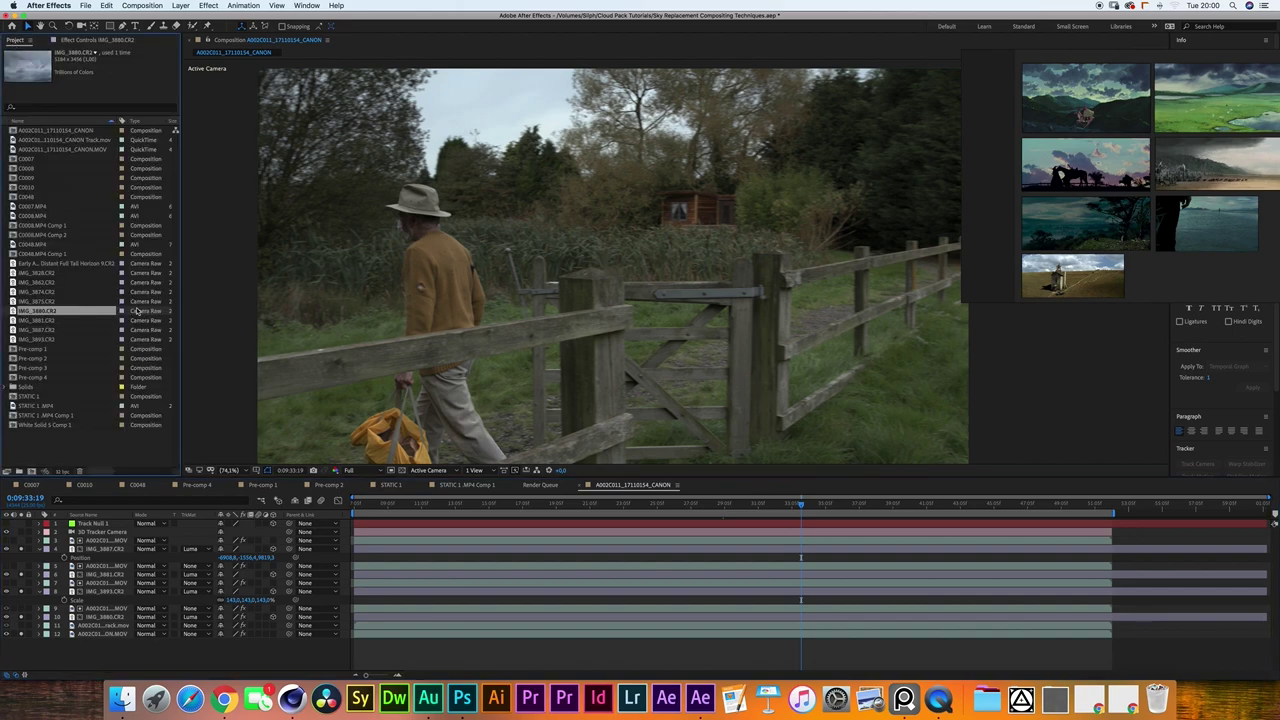
click(121, 698)
scroll(556, 526, down, 2)
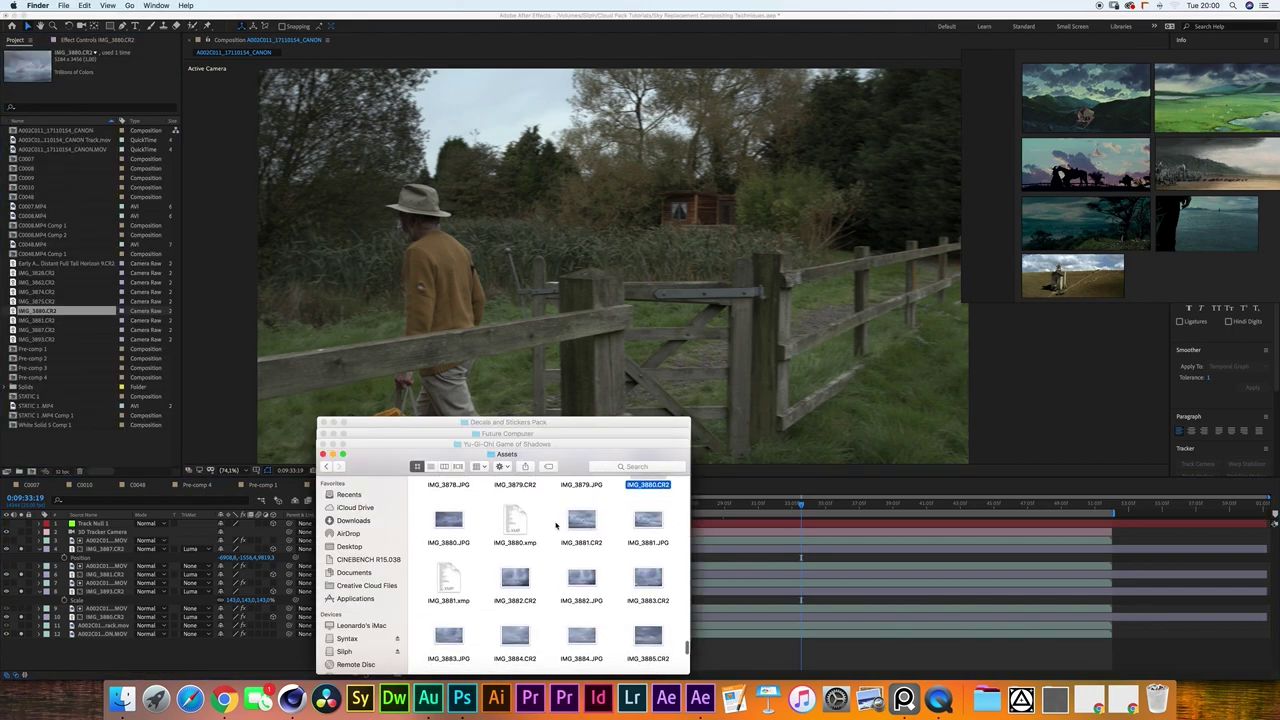
scroll(556, 590, down, 4)
scroll(560, 579, down, 2)
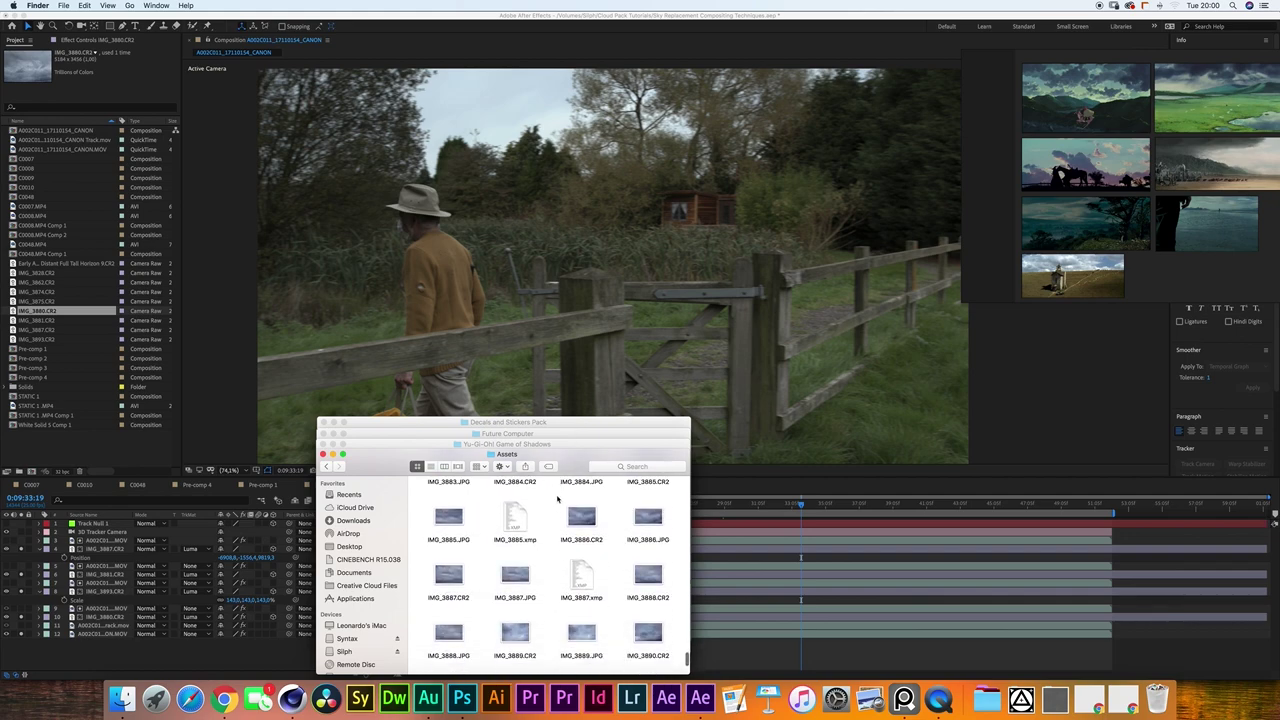
click(587, 540)
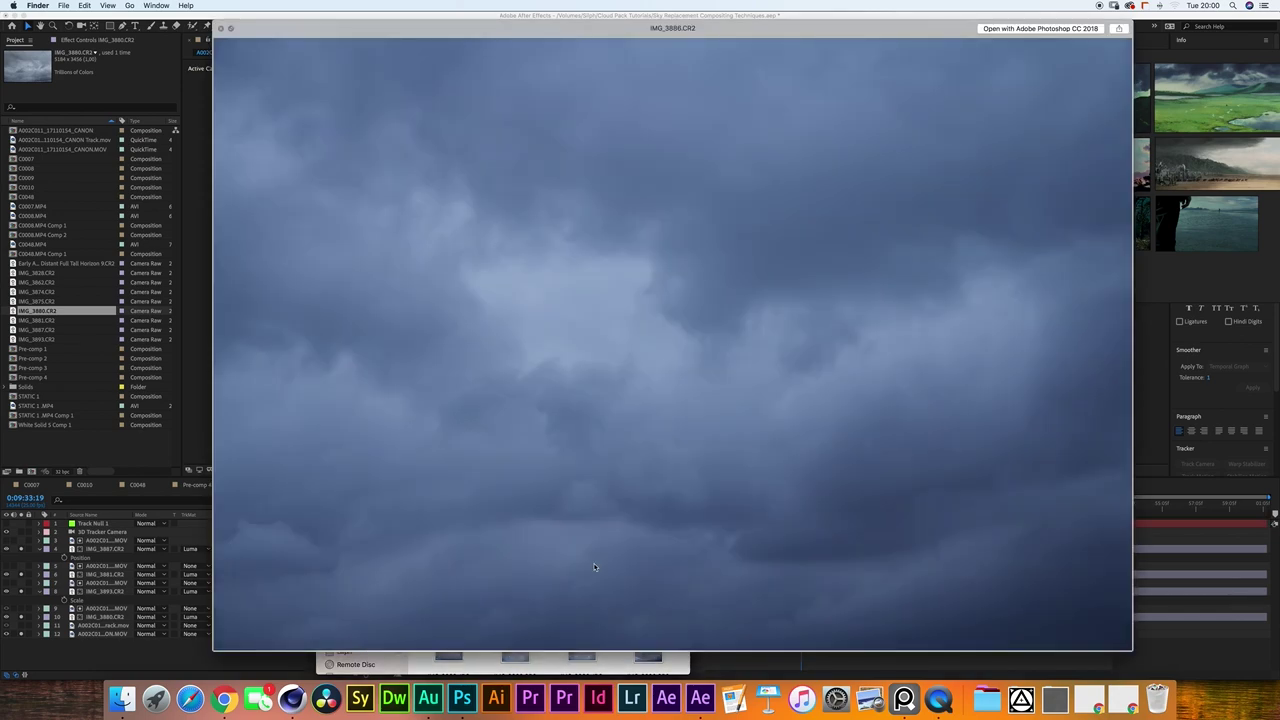
key(space)
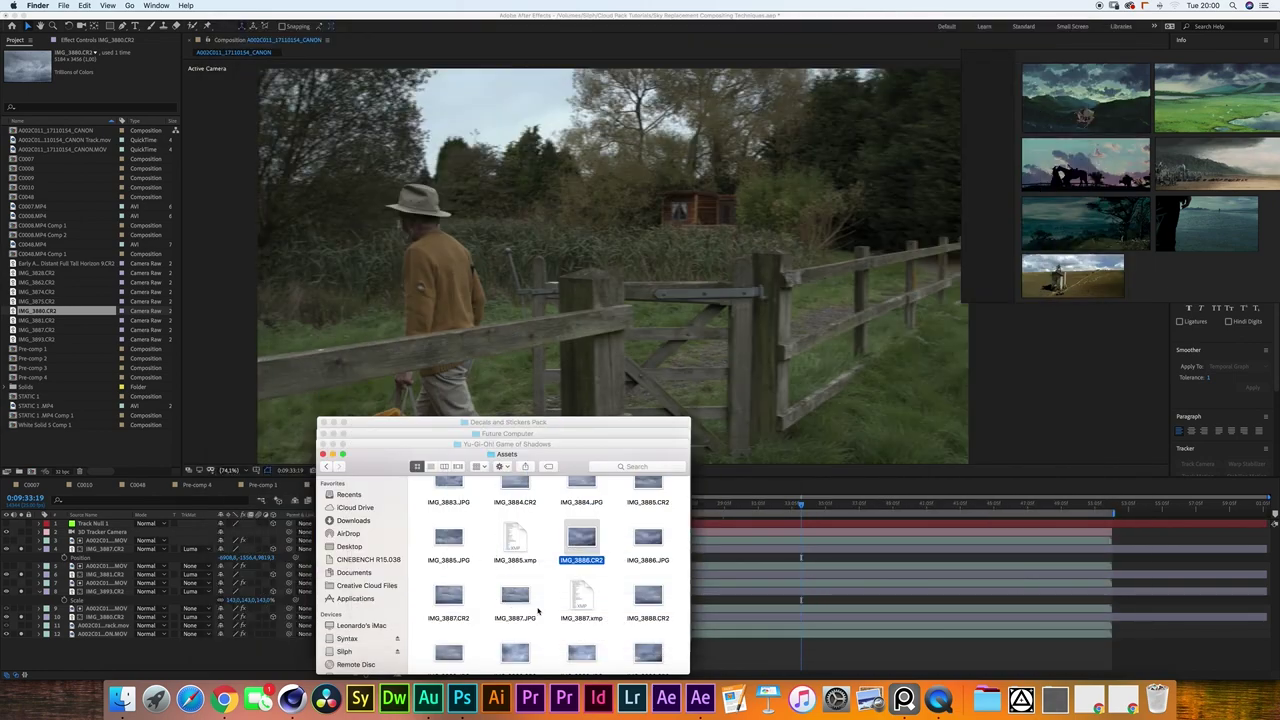
Preview IMG_3890.CR2 in the Assets folder and import it into the After Effects project.
scroll(538, 611, down, 4)
click(650, 533)
key(space)
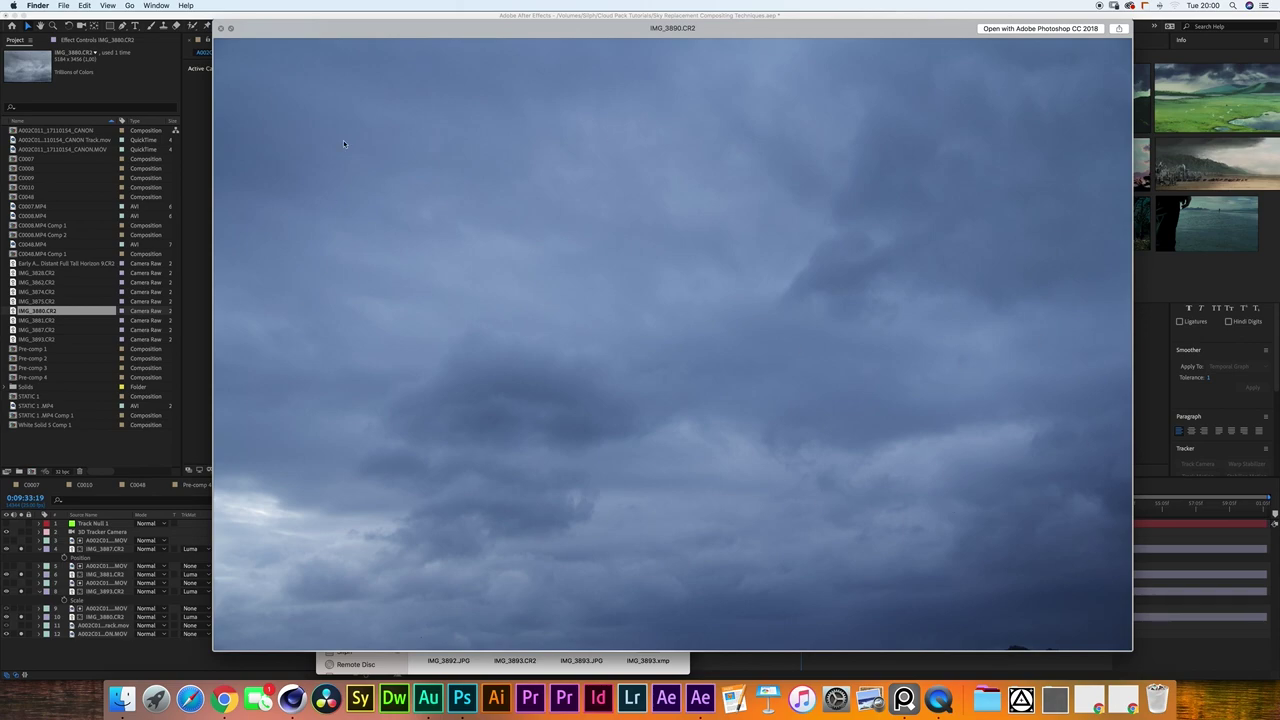
key(space)
drag(648, 524, 60, 425)
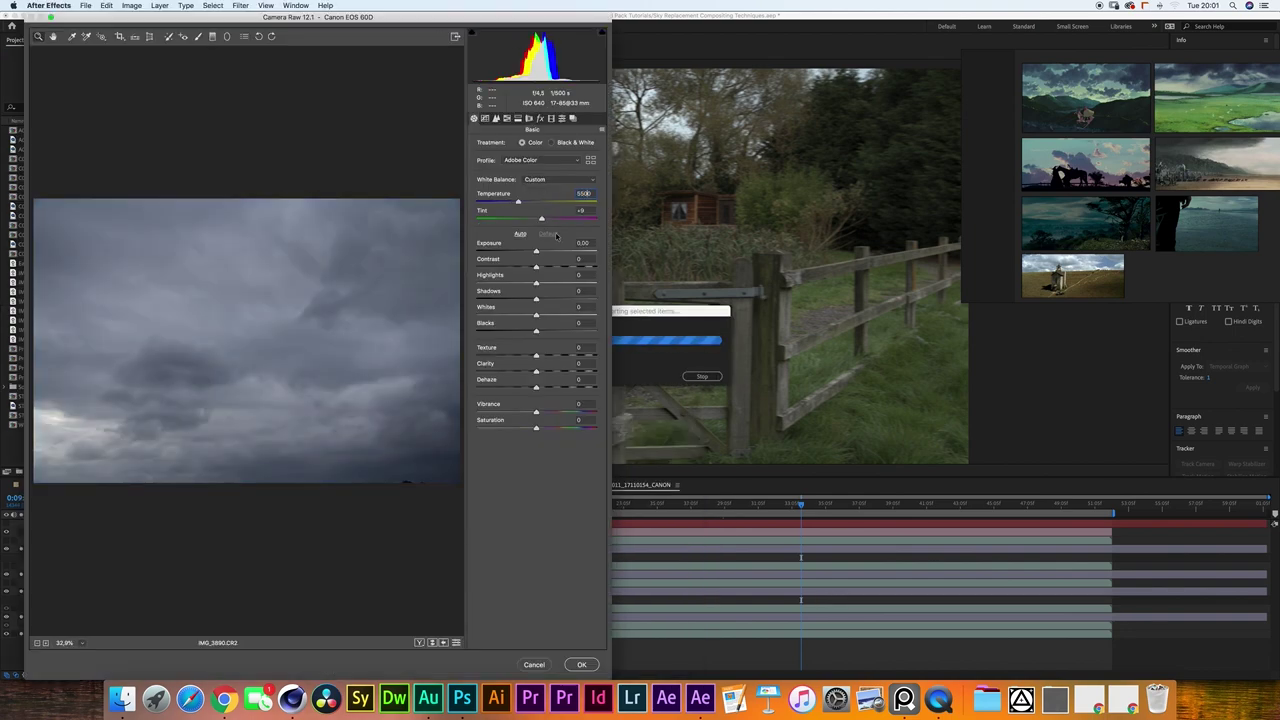
In Camera Raw, set IMG_3890.CR2's tint to +3, exposure to +0.20, shadows to -48 and blacks to -9, and slightly raise the highlights.
drag(542, 218, 539, 251)
drag(541, 299, 532, 329)
mouse_move(536, 283)
mouse_down()
mouse_move(481, 288)
mouse_move(541, 283)
mouse_up()
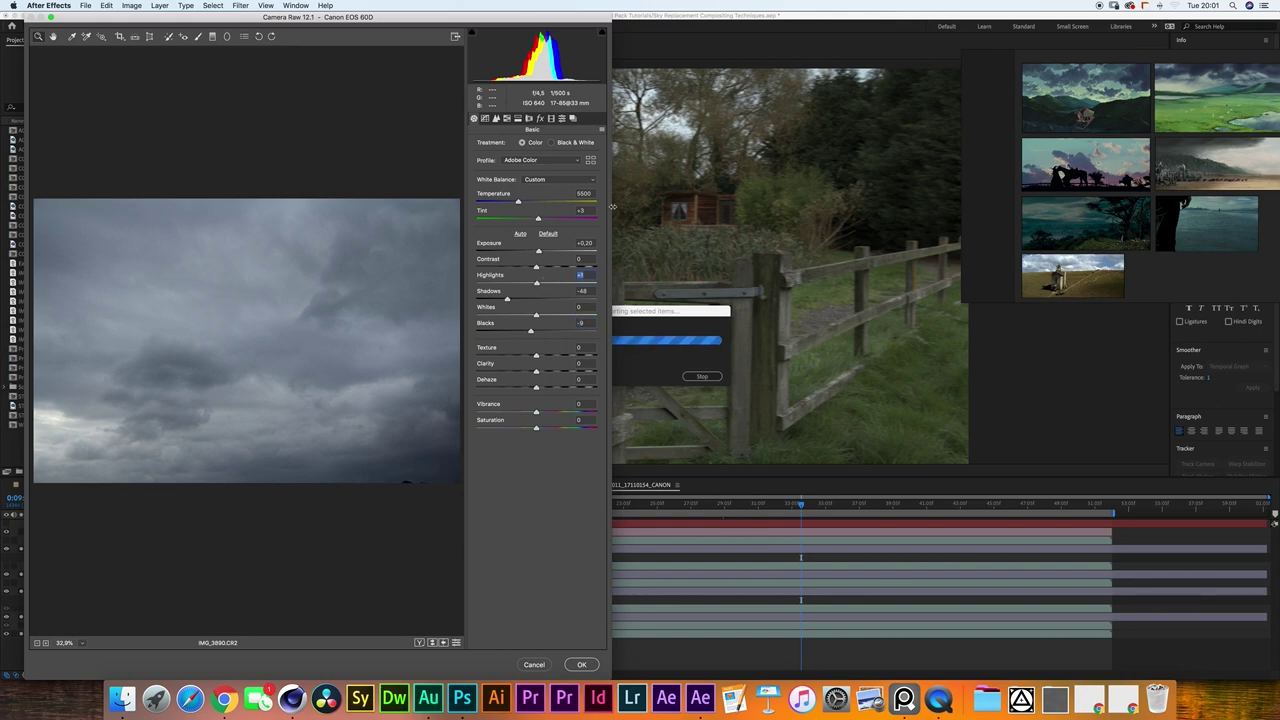
Enable chromatic aberration removal and lens profile corrections for IMG_3890.CR2, and accept the RAW settings.
click(528, 118)
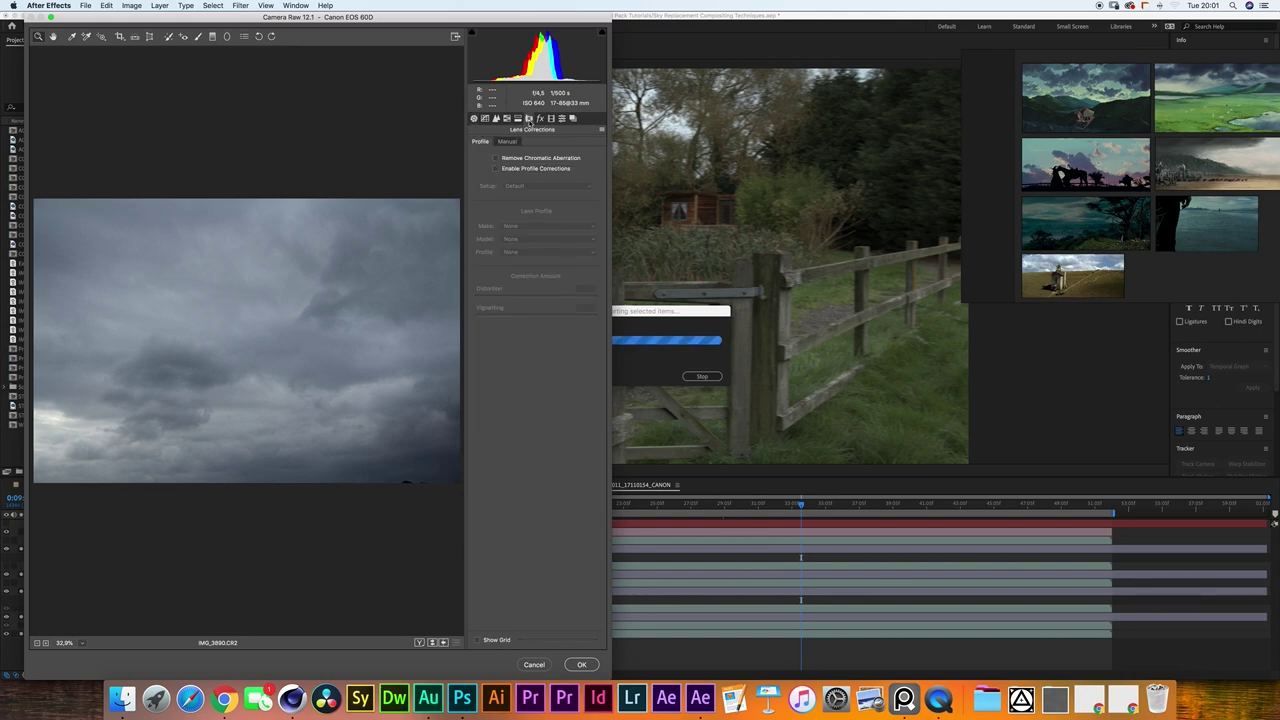
click(495, 158)
click(495, 168)
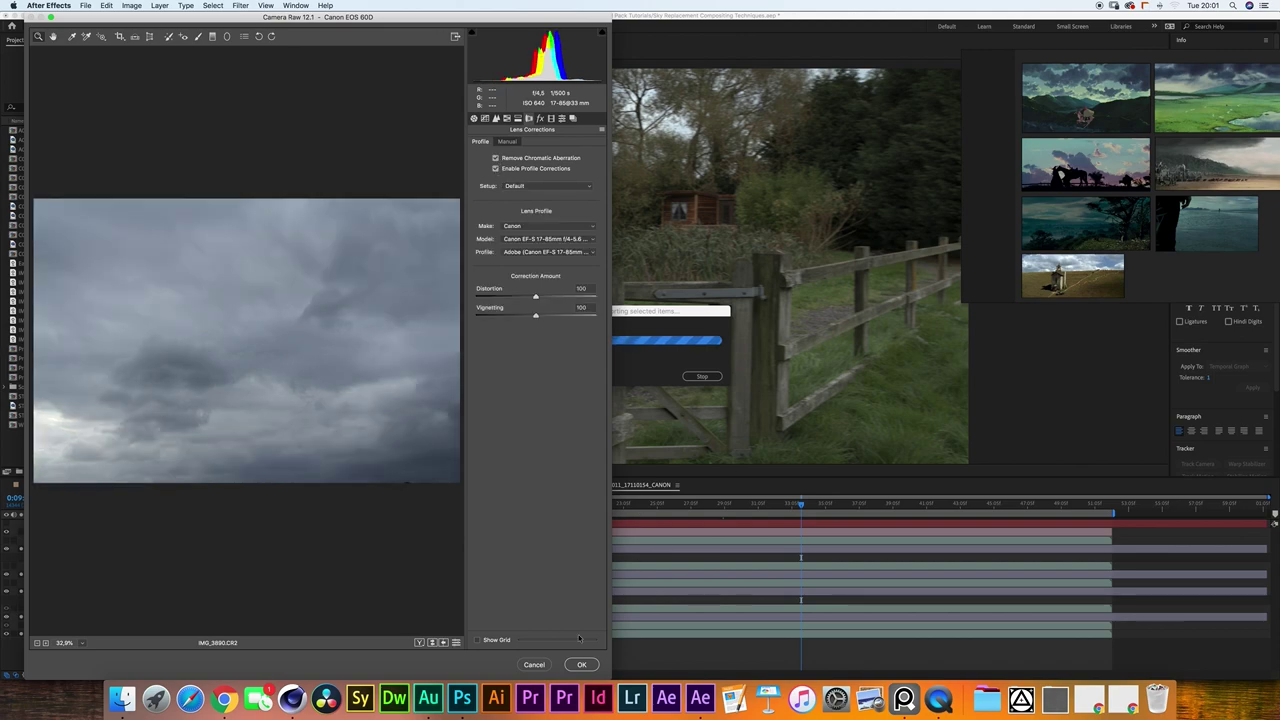
click(582, 664)
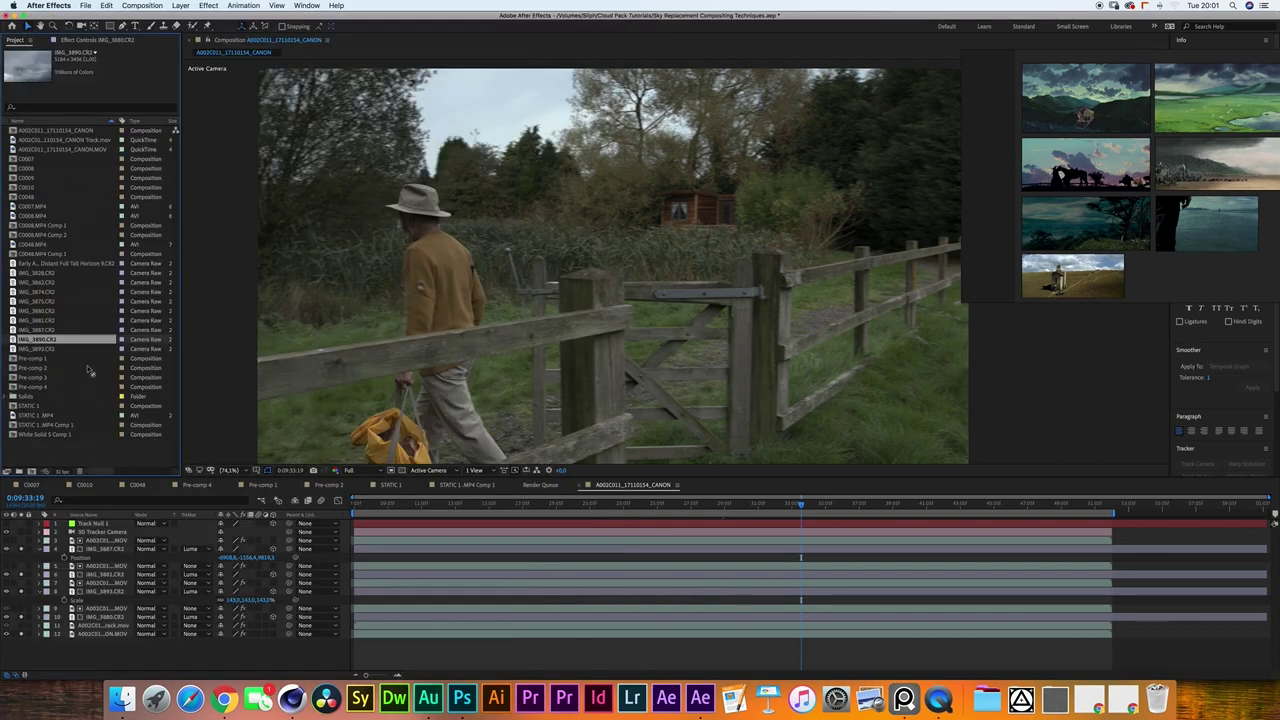
Add IMG_3890.CR2 as a 3D layer directly below IMG_3880.CR2 and copy that layer's position onto it.
drag(100, 380, 110, 625)
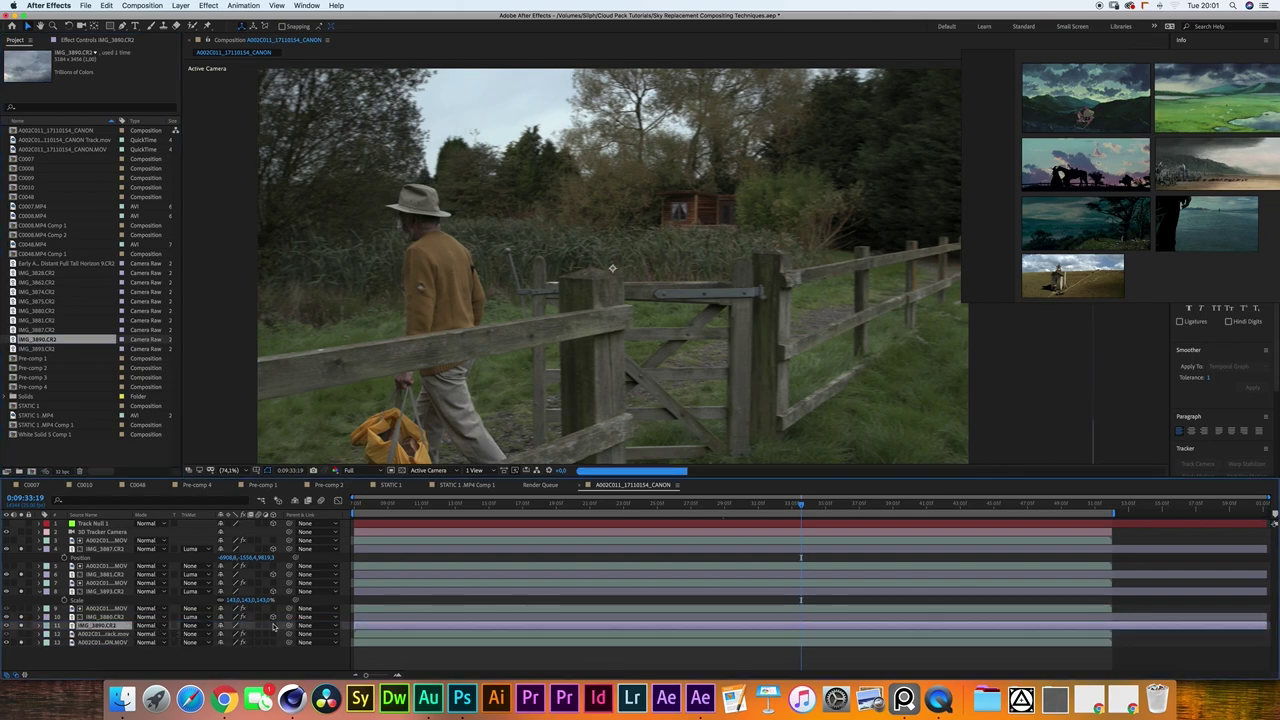
drag(91, 626, 93, 620)
key(p)
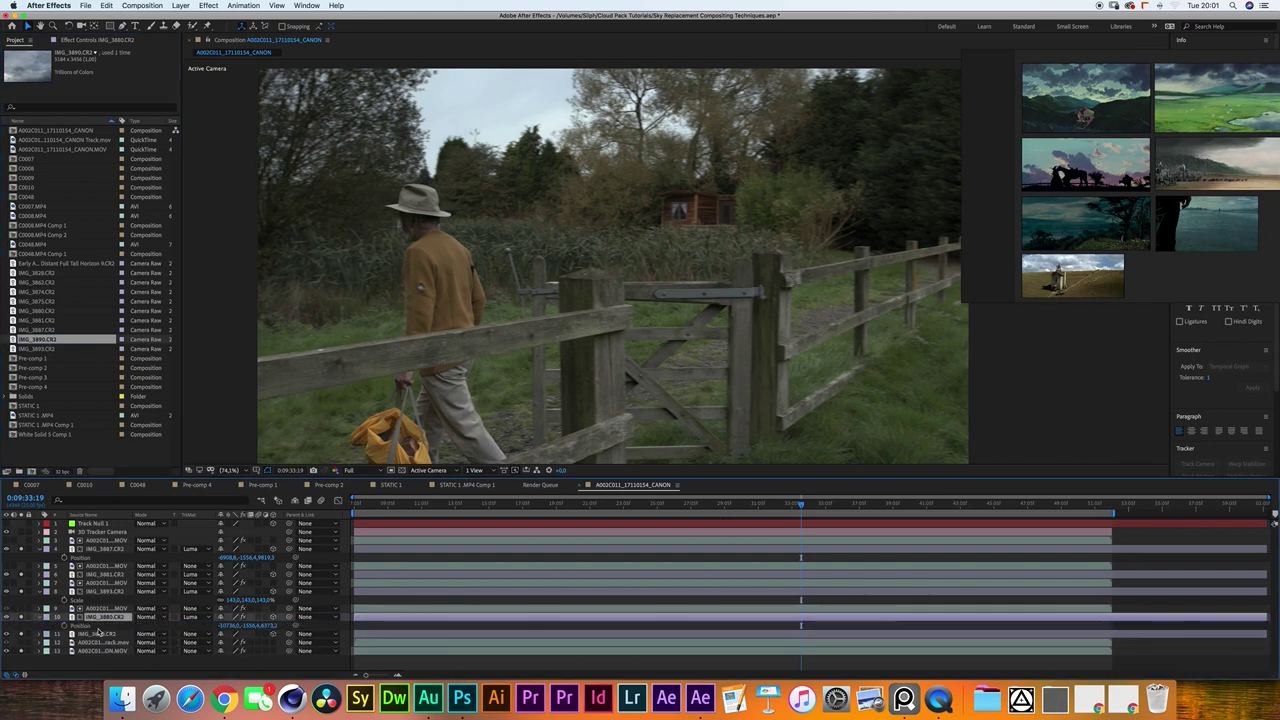
click(100, 634)
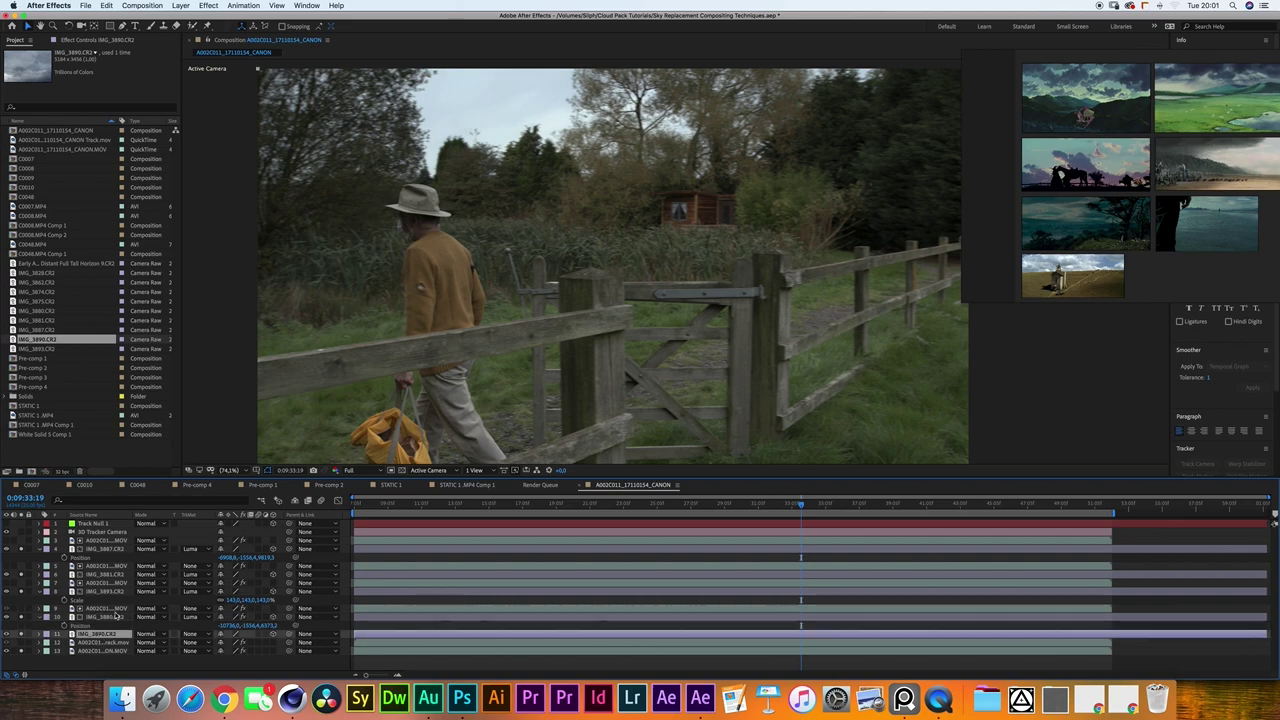
key(p)
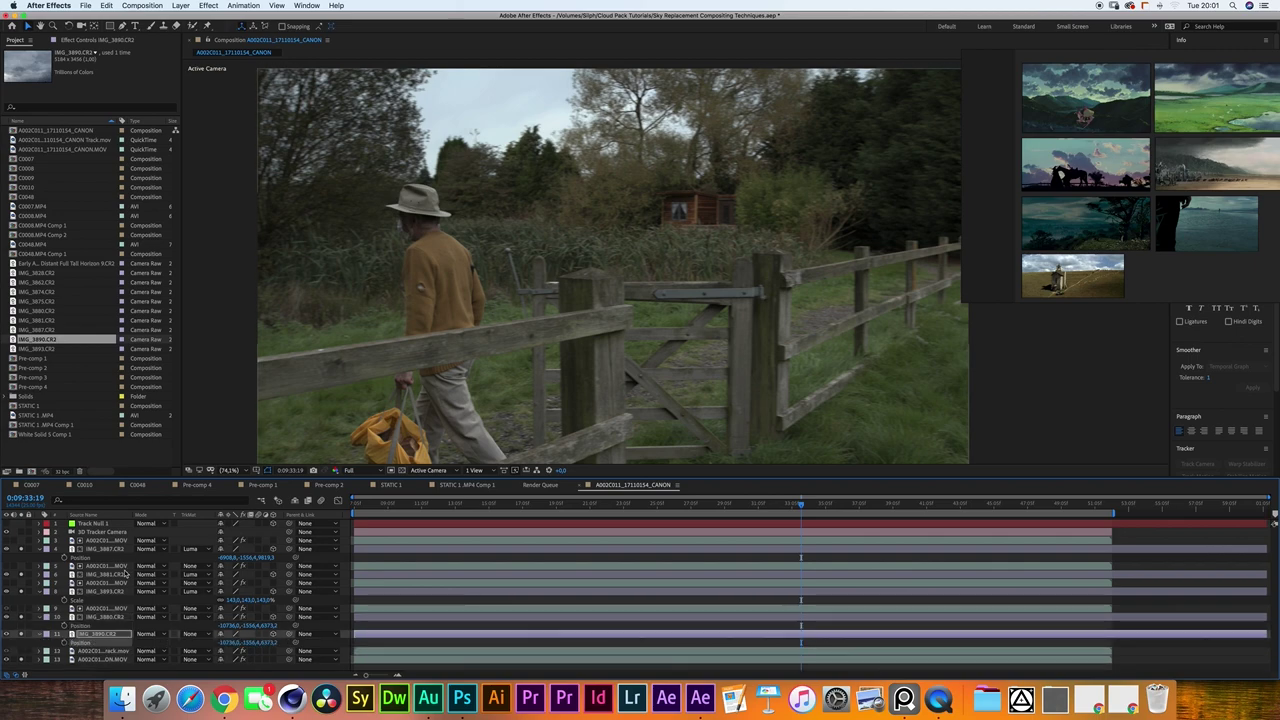
Set the IMG_3890.CR2 layer's scale to 145% on all axes.
key(s)
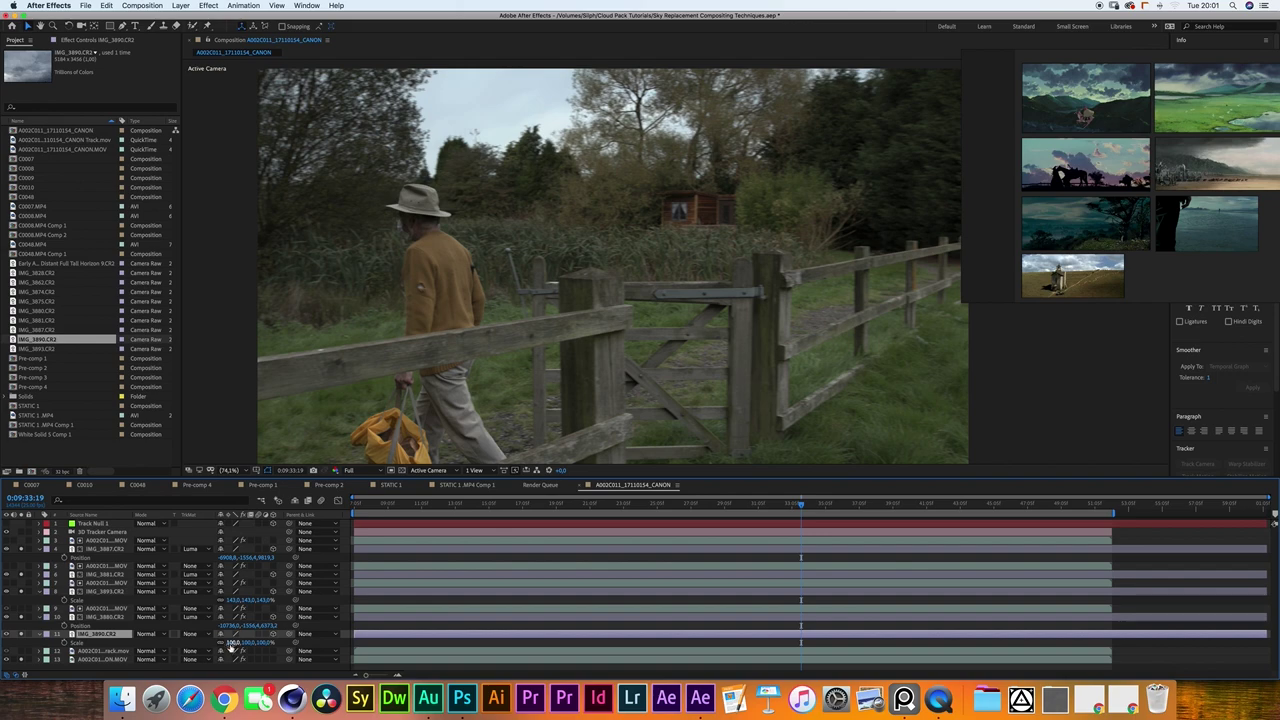
click(234, 642)
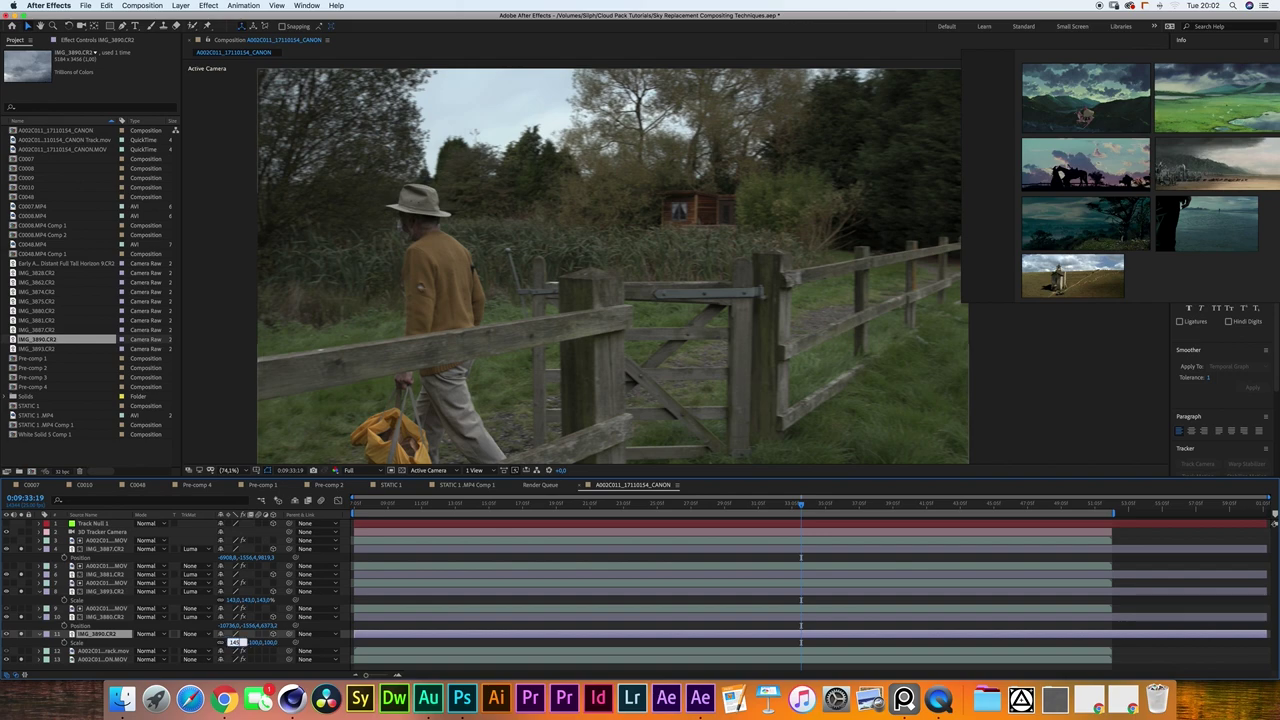
key(Return)
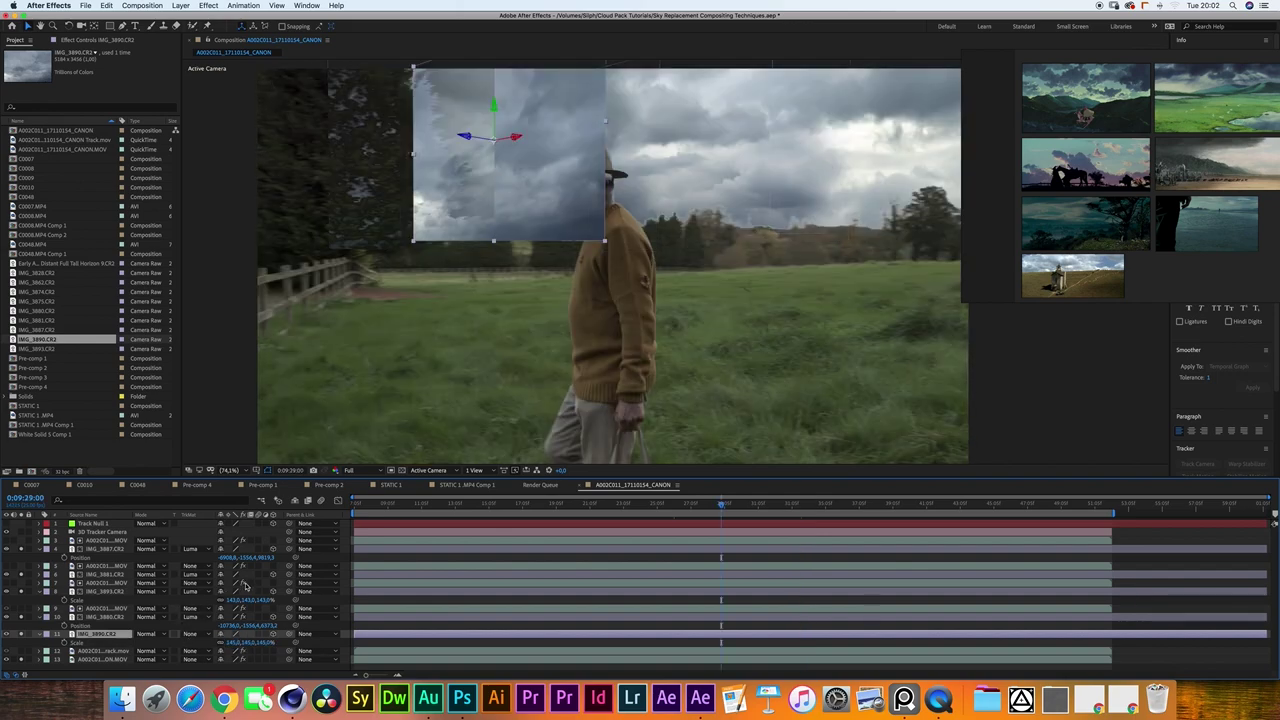
Turn the IMG_3890.CR2 layer to a Y orientation of 290° and move it over the trees around 0:09:33:18.
key(r)
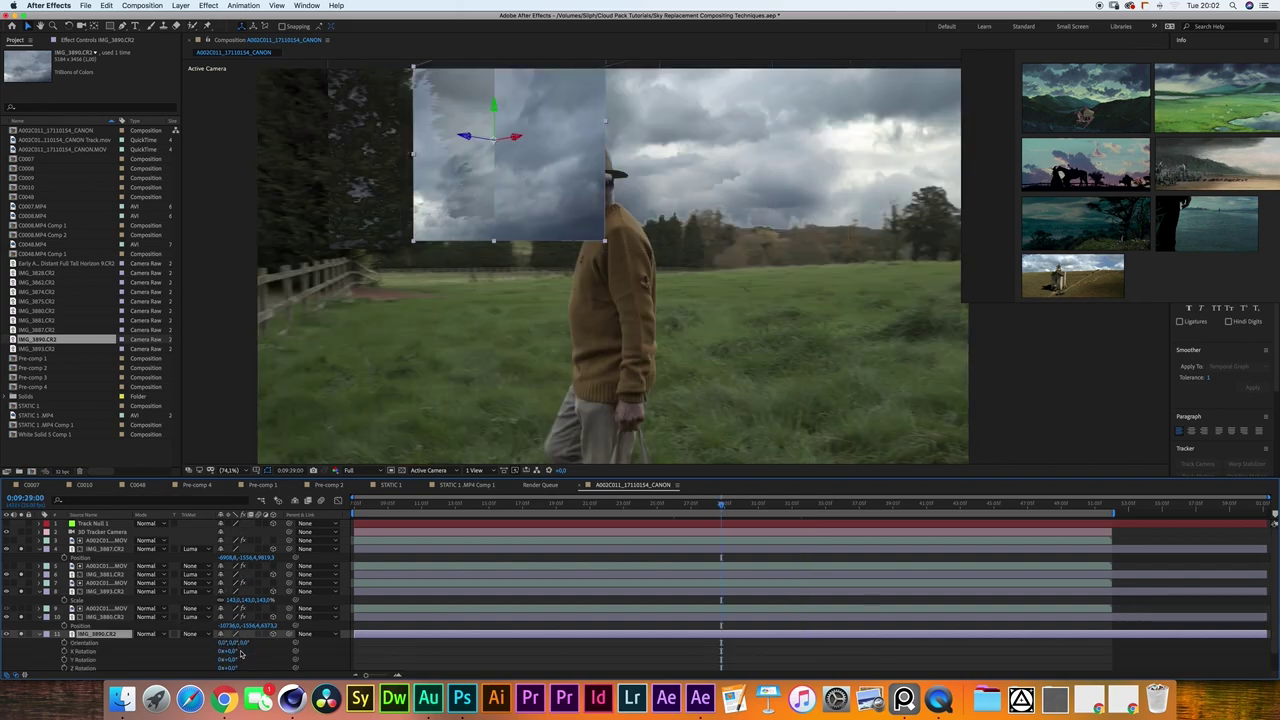
drag(231, 643, 231, 643)
drag(529, 144, 410, 134)
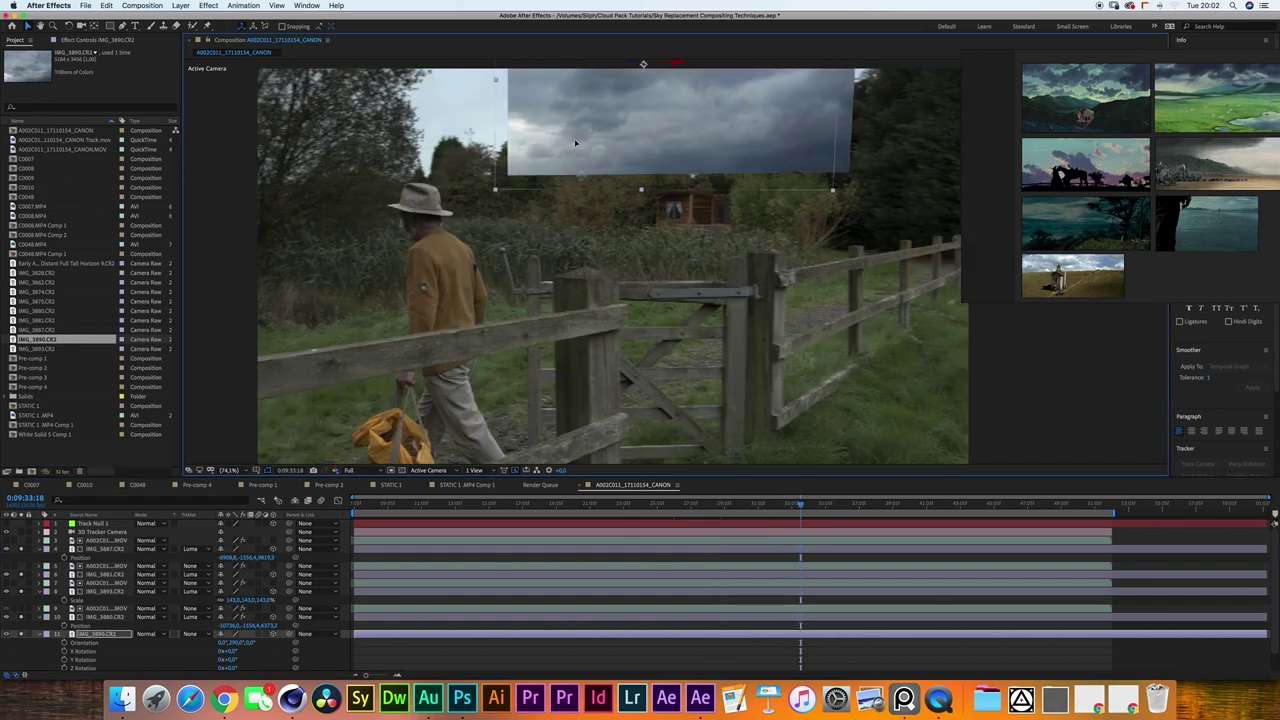
drag(575, 143, 618, 140)
drag(246, 642, 268, 642)
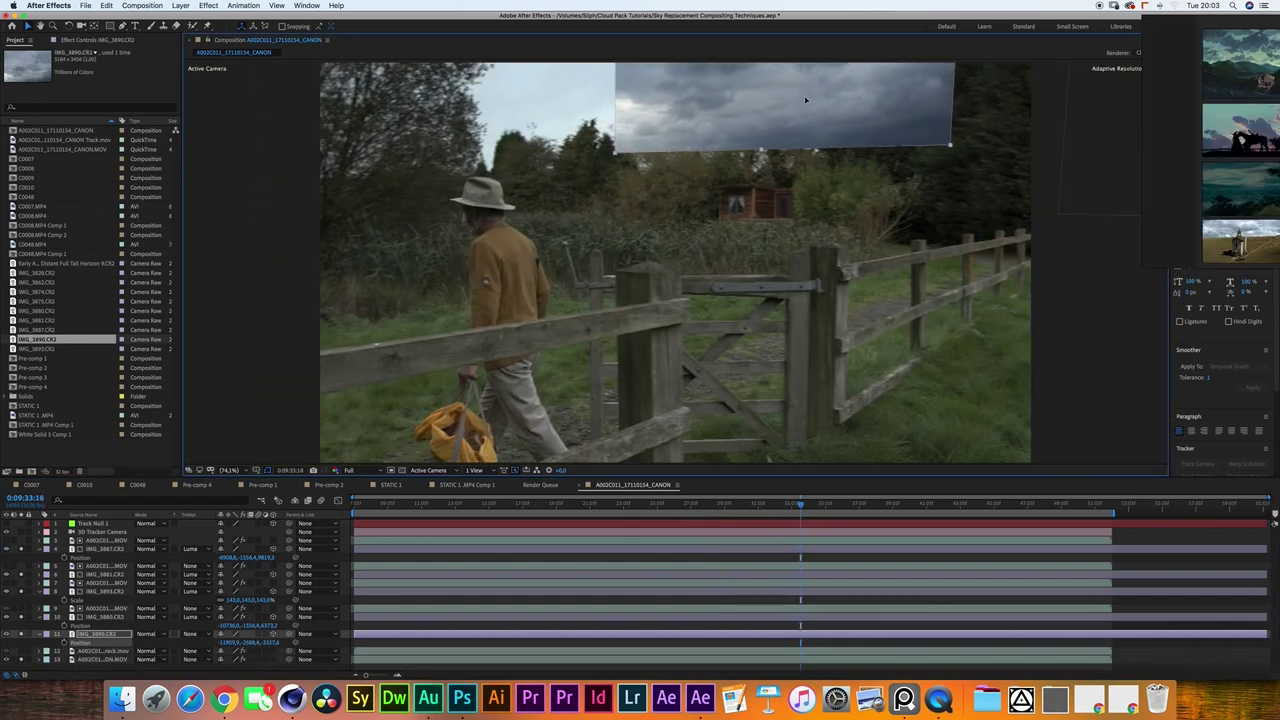
Mirror the IMG_3890.CR2 layer horizontally by setting only its X scale to -145%.
key(s)
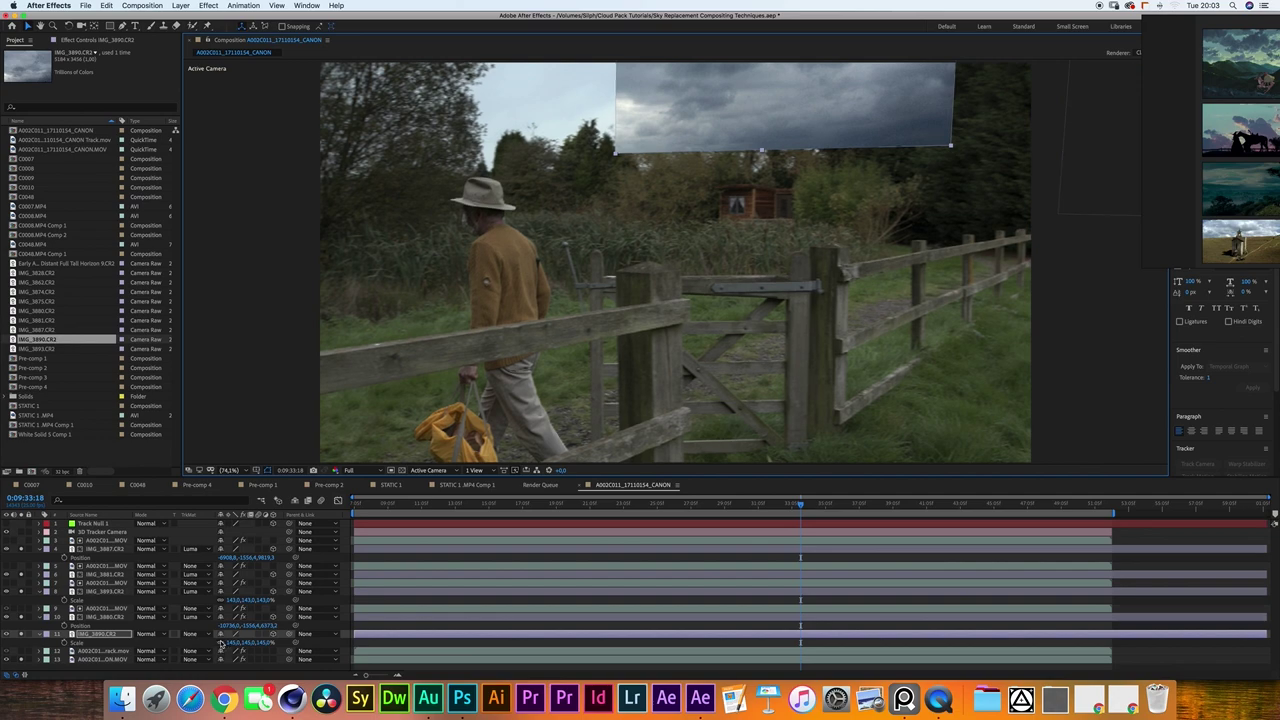
click(233, 643)
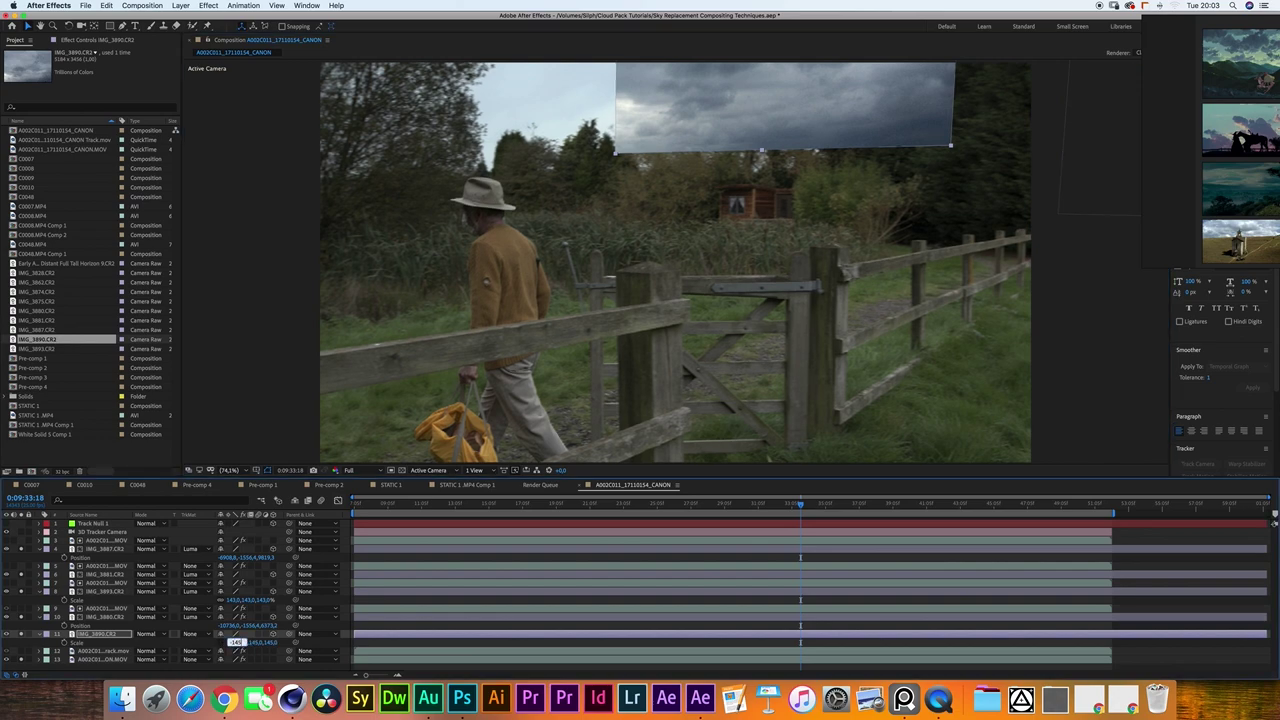
key(Return)
Duplicate the footage matte layer, place the copy directly above IMG_3890.CR2 and use it as that sky's luma matte.
click(105, 608)
key(super+d)
drag(105, 608, 104, 638)
click(104, 642)
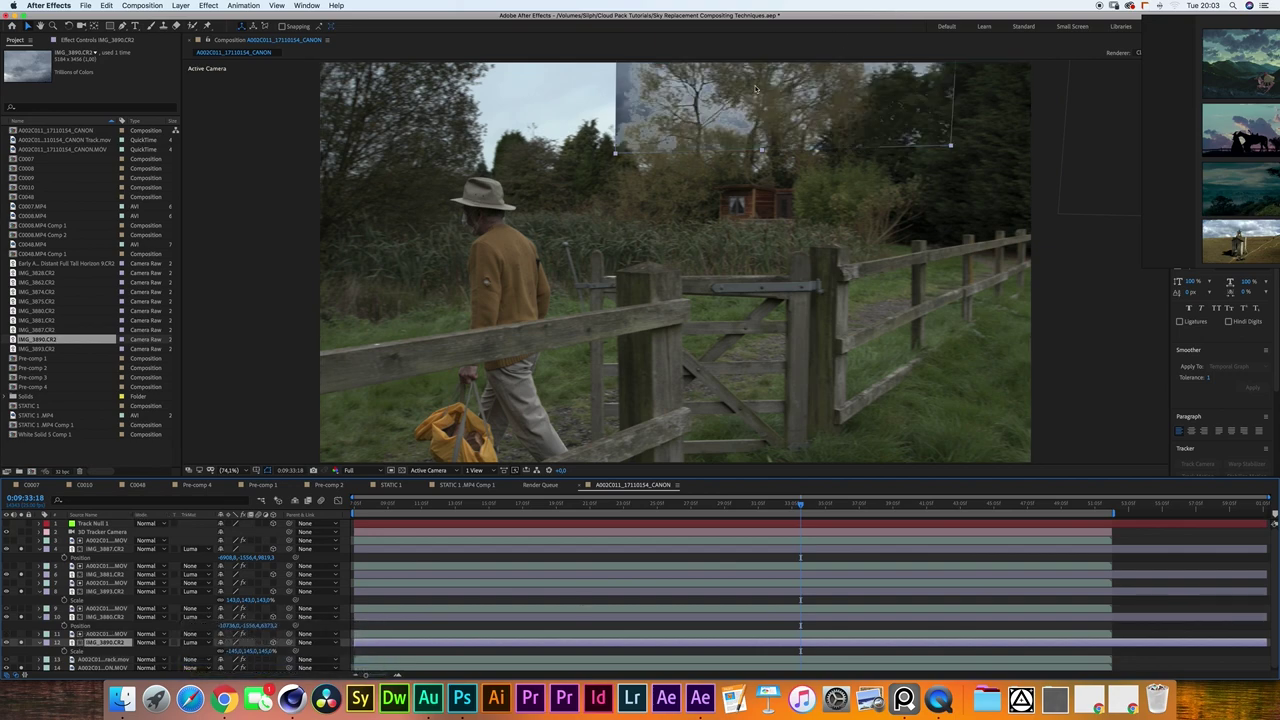
Reposition the IMG_3890.CR2 sky behind the trees and play back from about 0:09:31:15 to check its movement.
drag(754, 93, 729, 158)
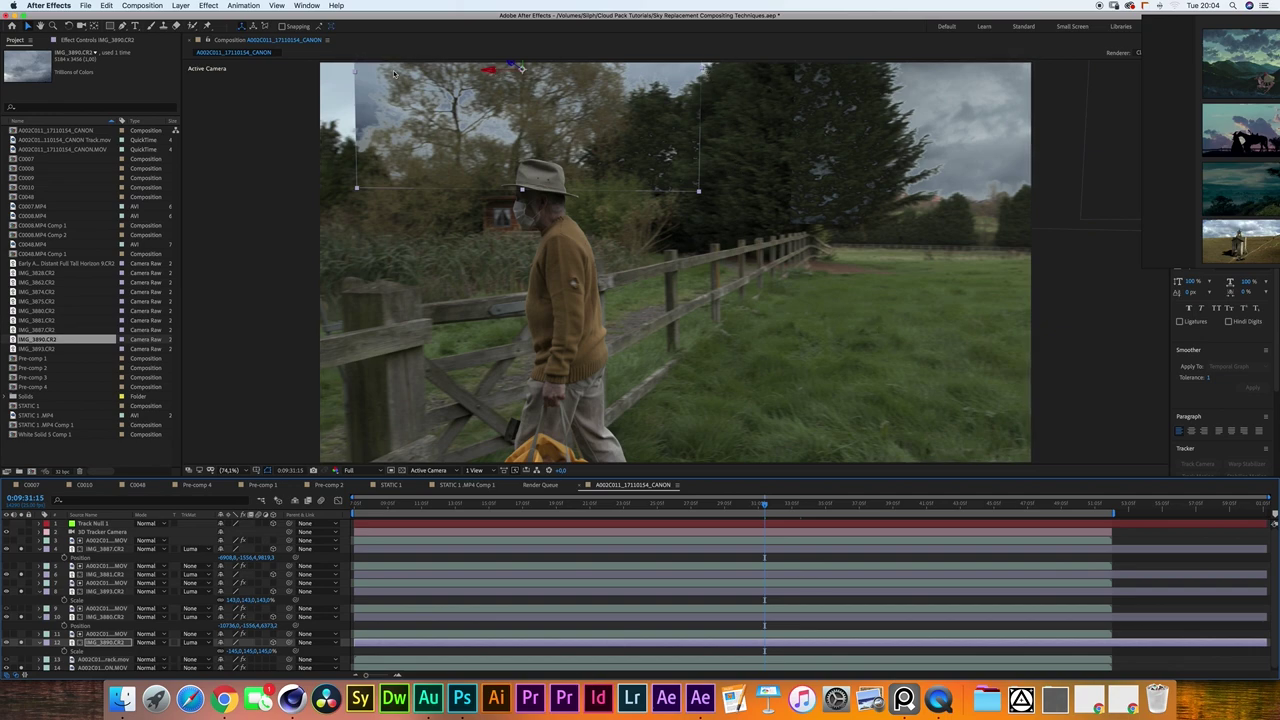
drag(488, 70, 525, 74)
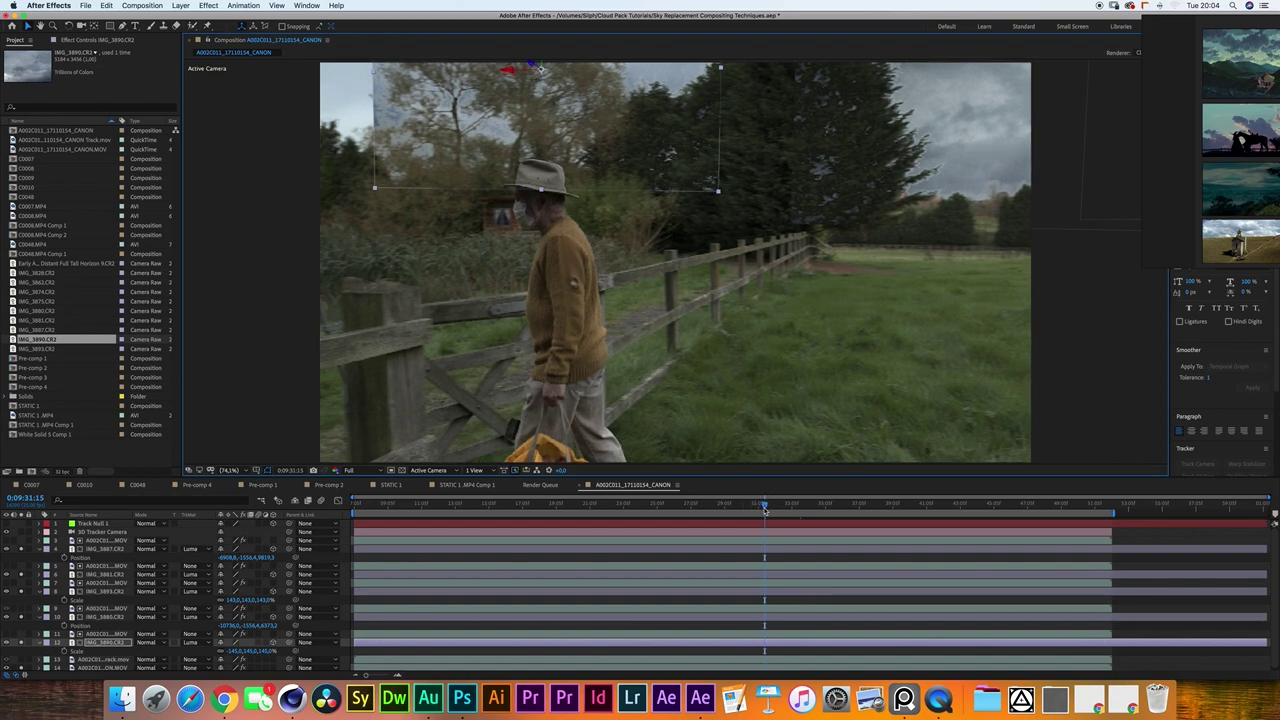
key(space)
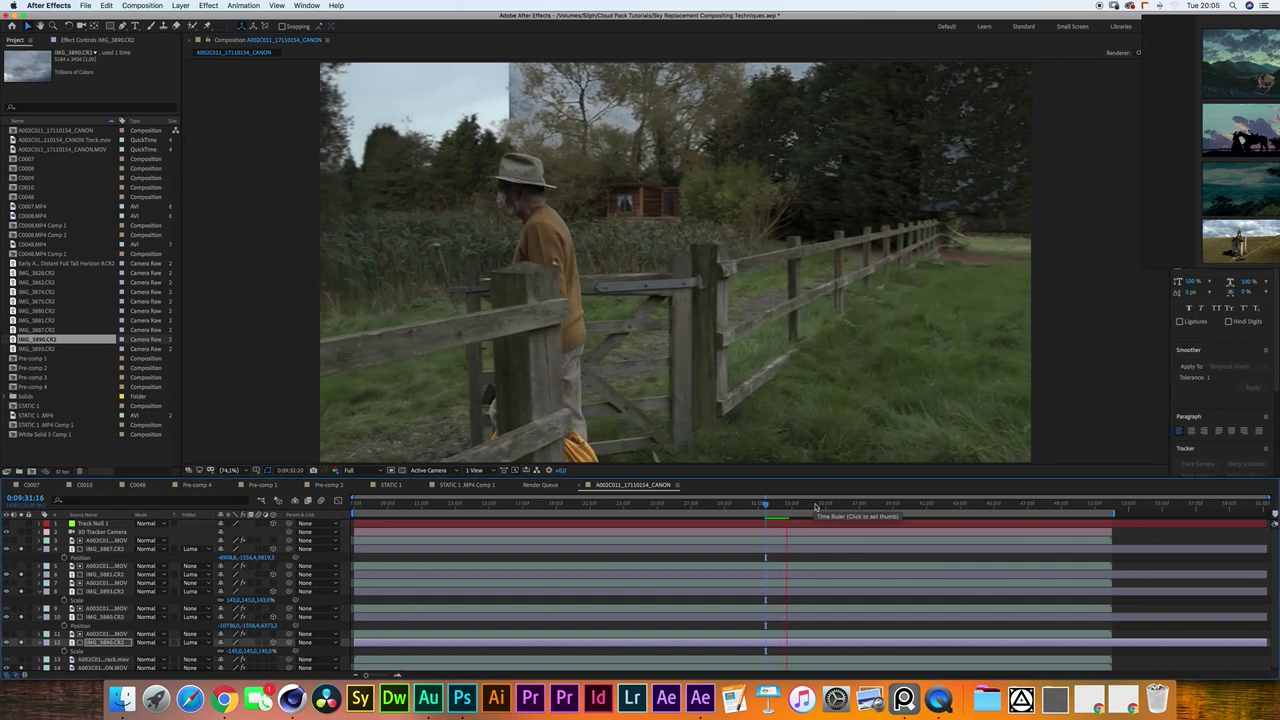
key(space)
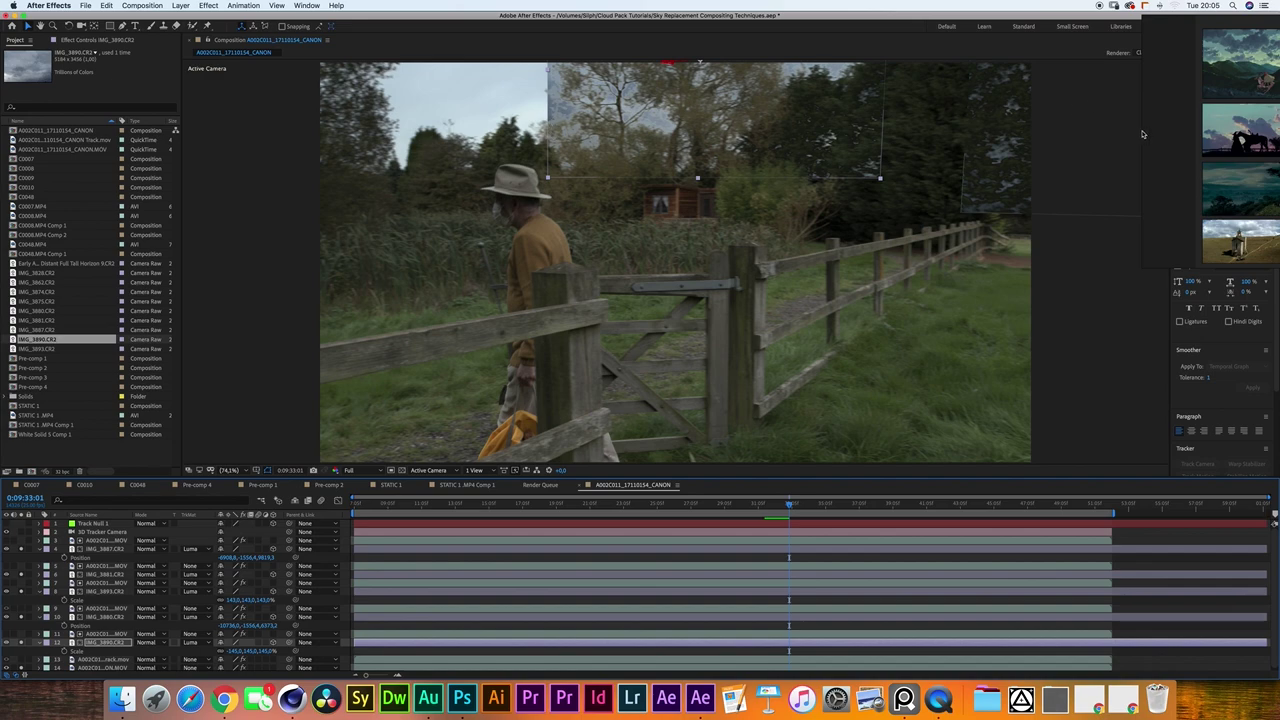
Switch to Finder, preview IMG_3871.CR2 from the Assets folder at full size and inspect its file information.
drag(1147, 137, 305, 390)
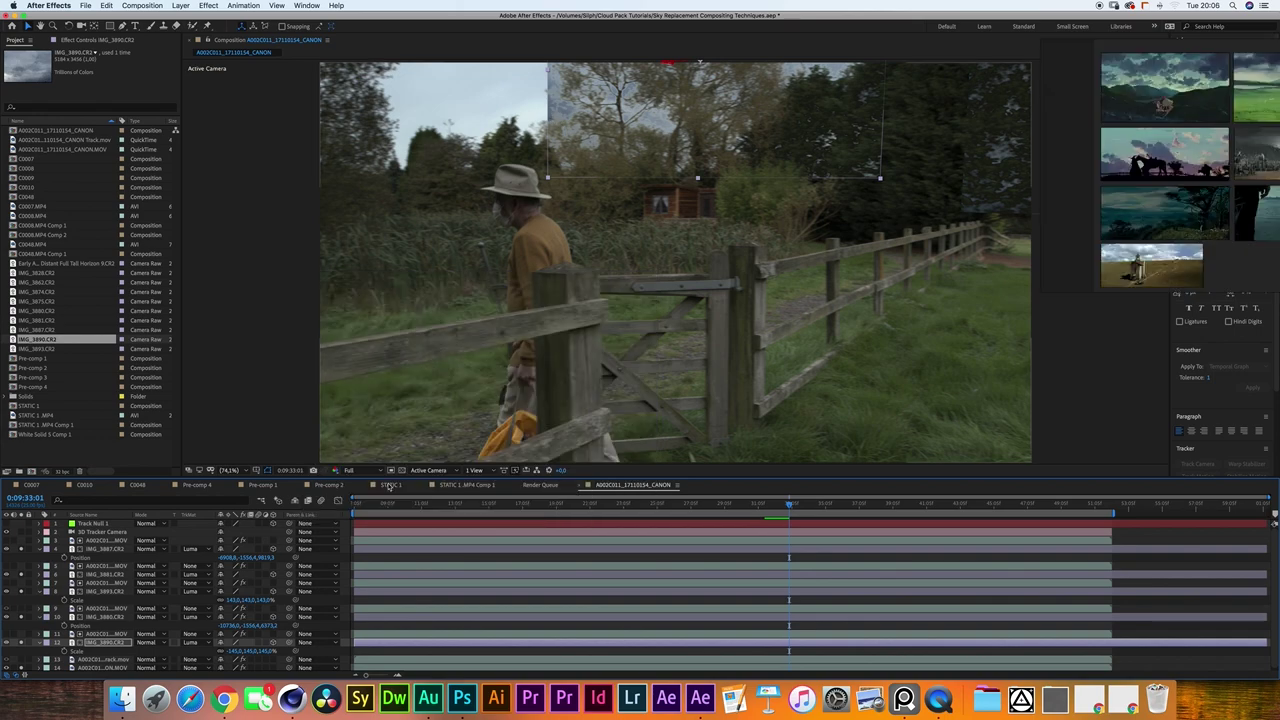
click(122, 698)
scroll(511, 600, down, 2)
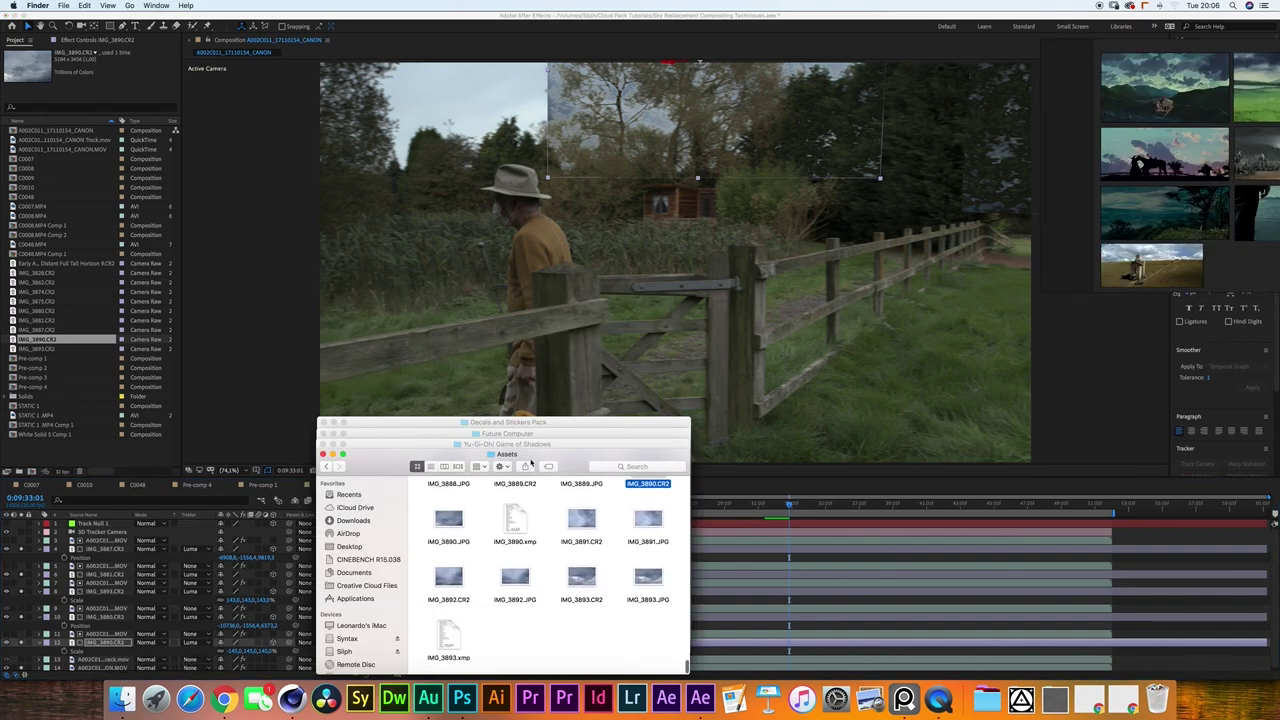
scroll(537, 563, up, 4)
scroll(553, 577, up, 2)
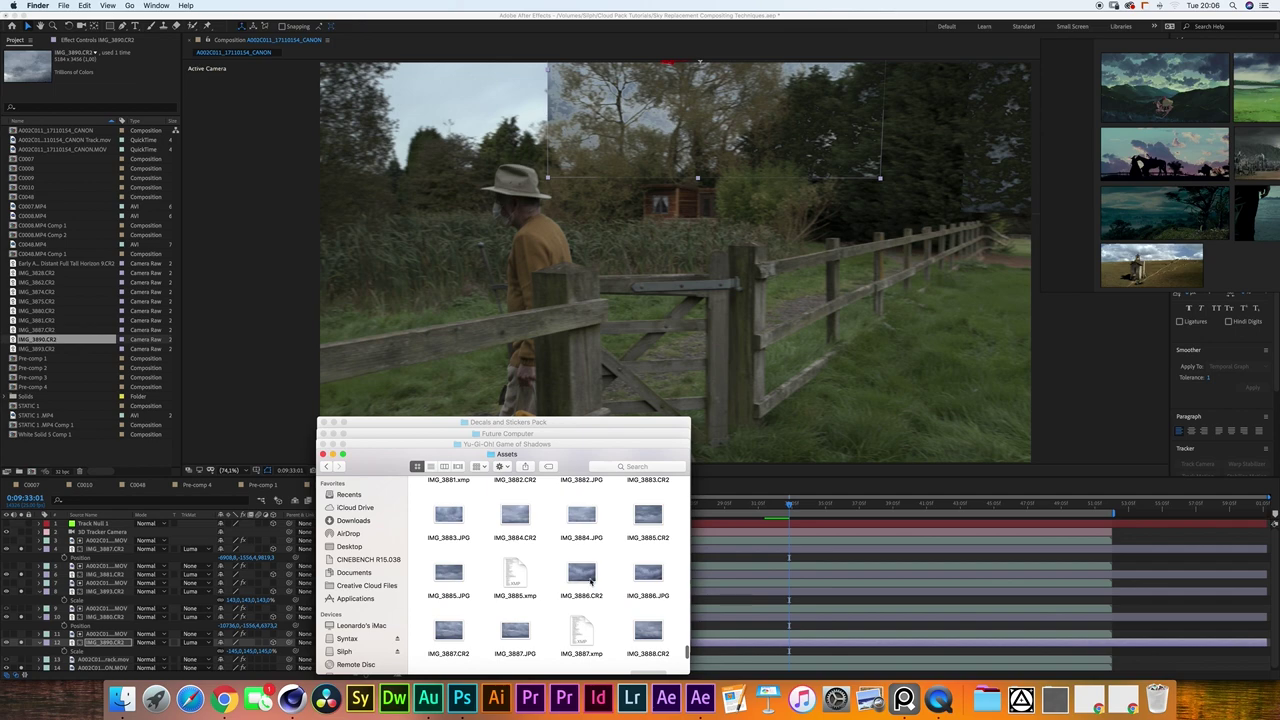
click(580, 578)
scroll(553, 551, up, 5)
click(518, 596)
key(space)
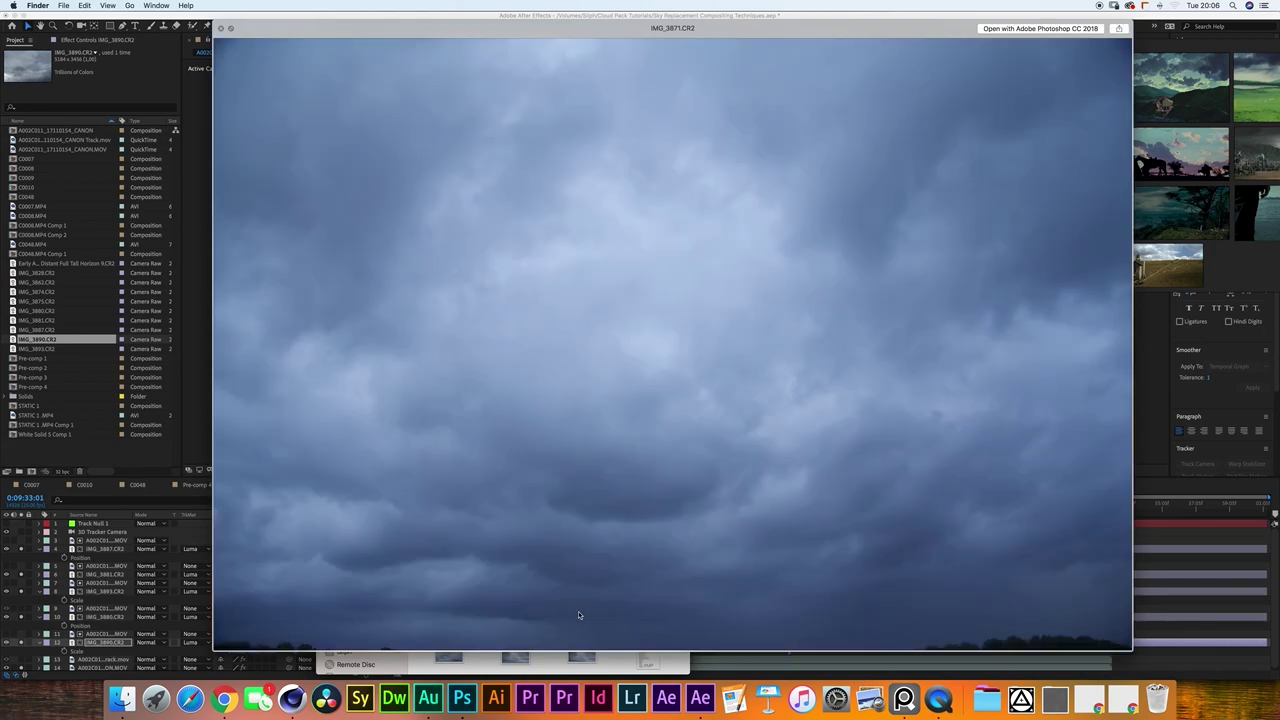
key(space)
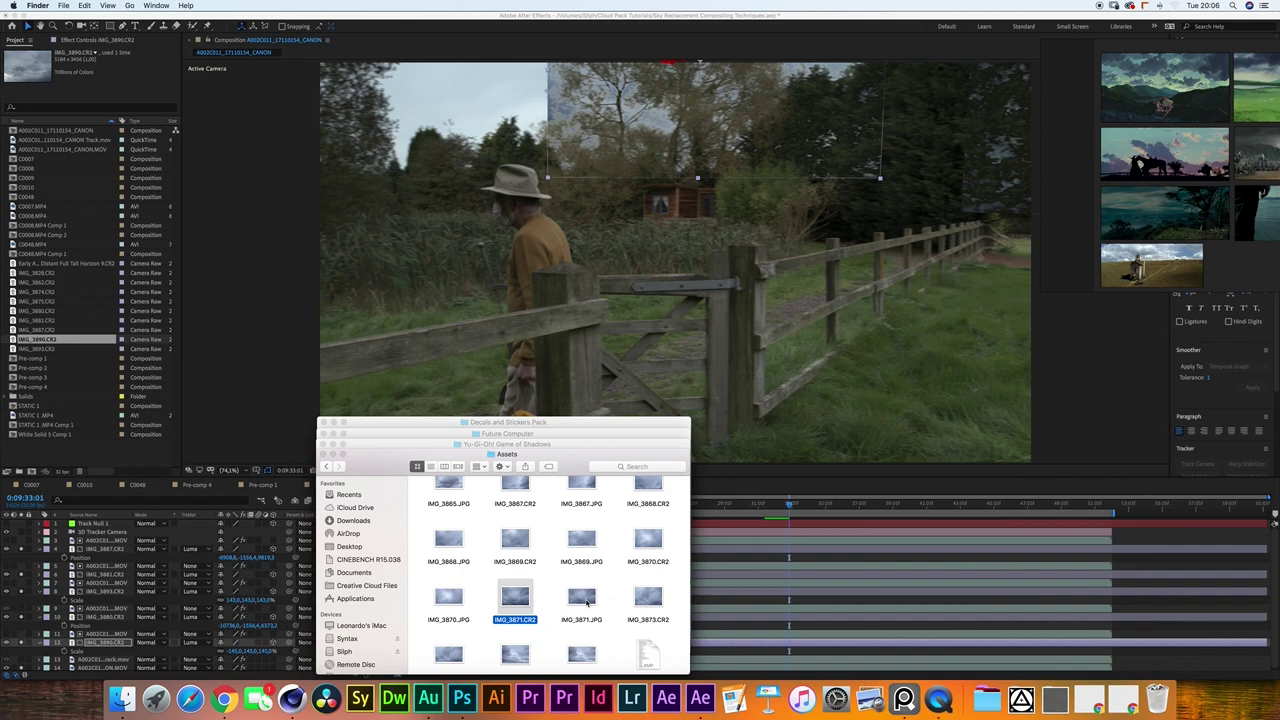
key(super+i)
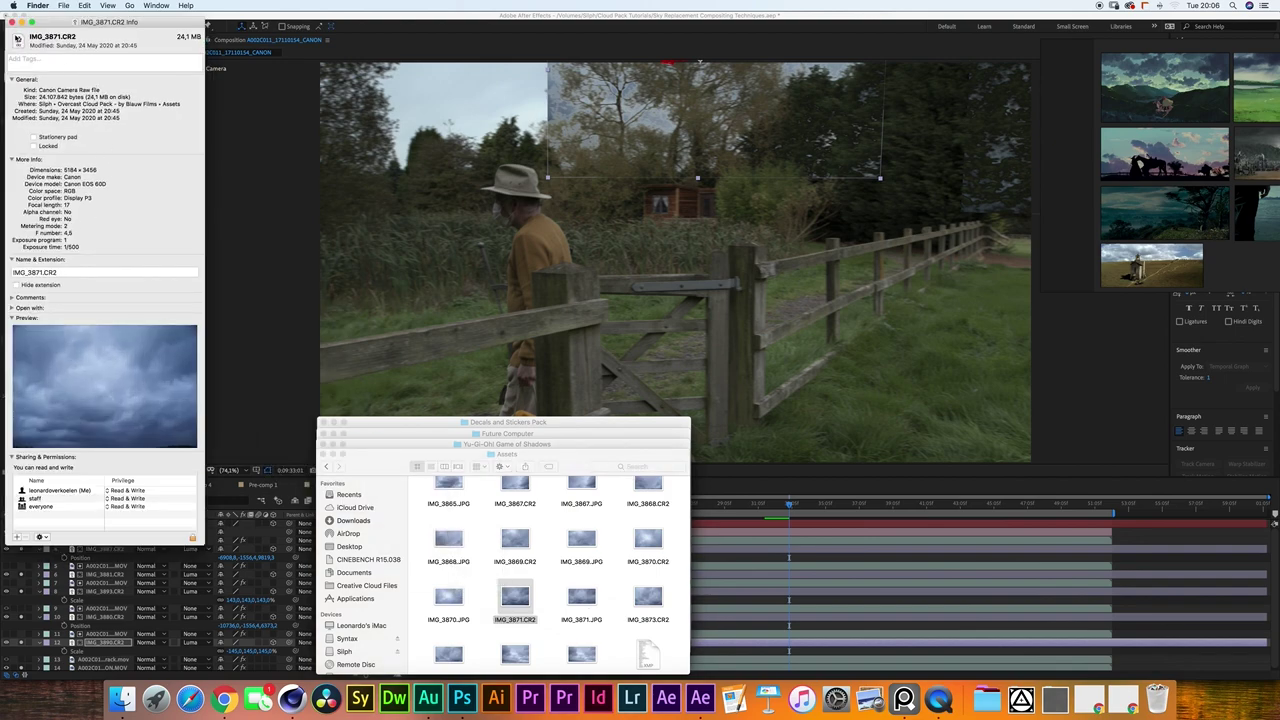
click(12, 22)
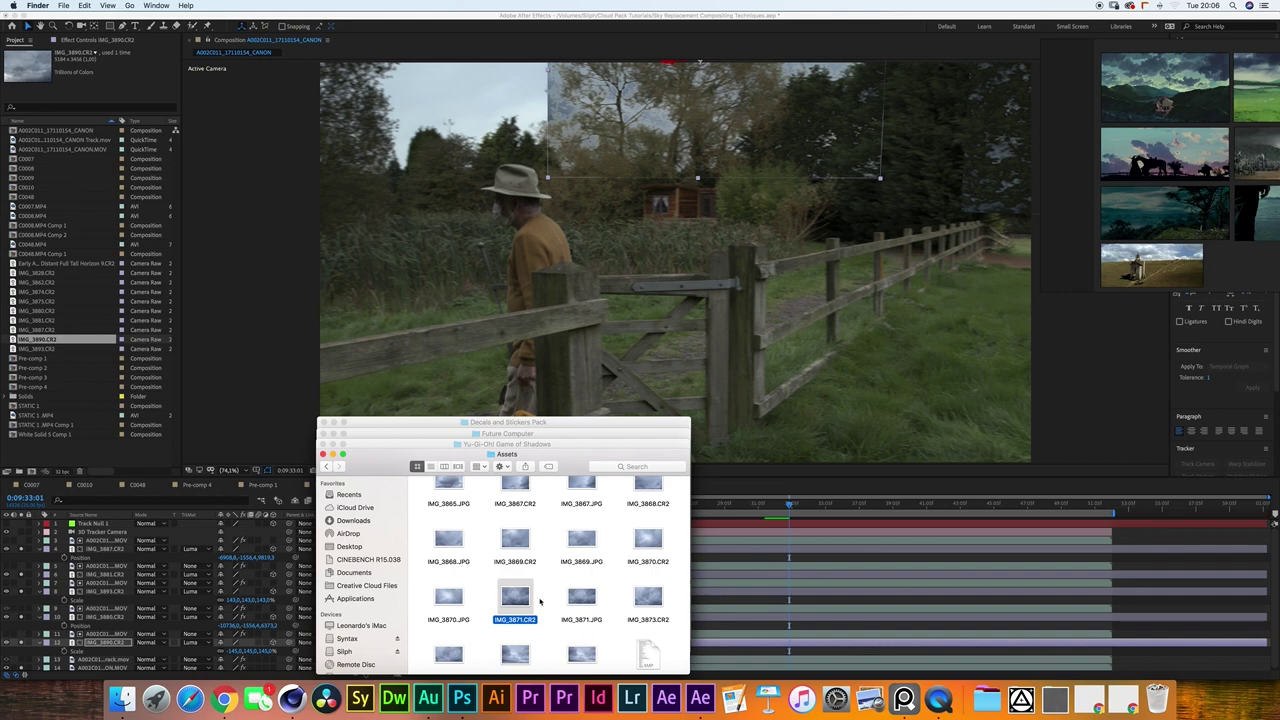
Examine the cloud shapes in IMG_3865.CR2 and IMG_3858.CR2 at full size in the Assets folder.
click(549, 598)
scroll(551, 565, up, 5)
scroll(560, 600, up, 2)
click(648, 620)
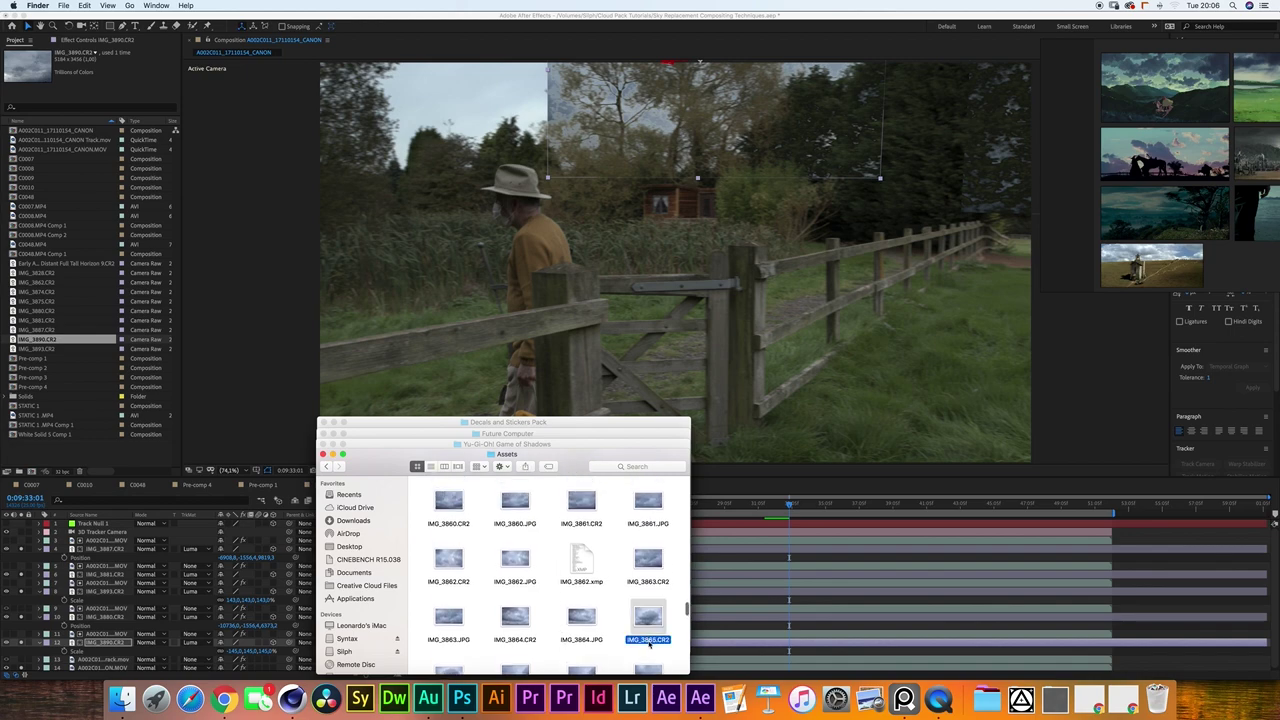
key(space)
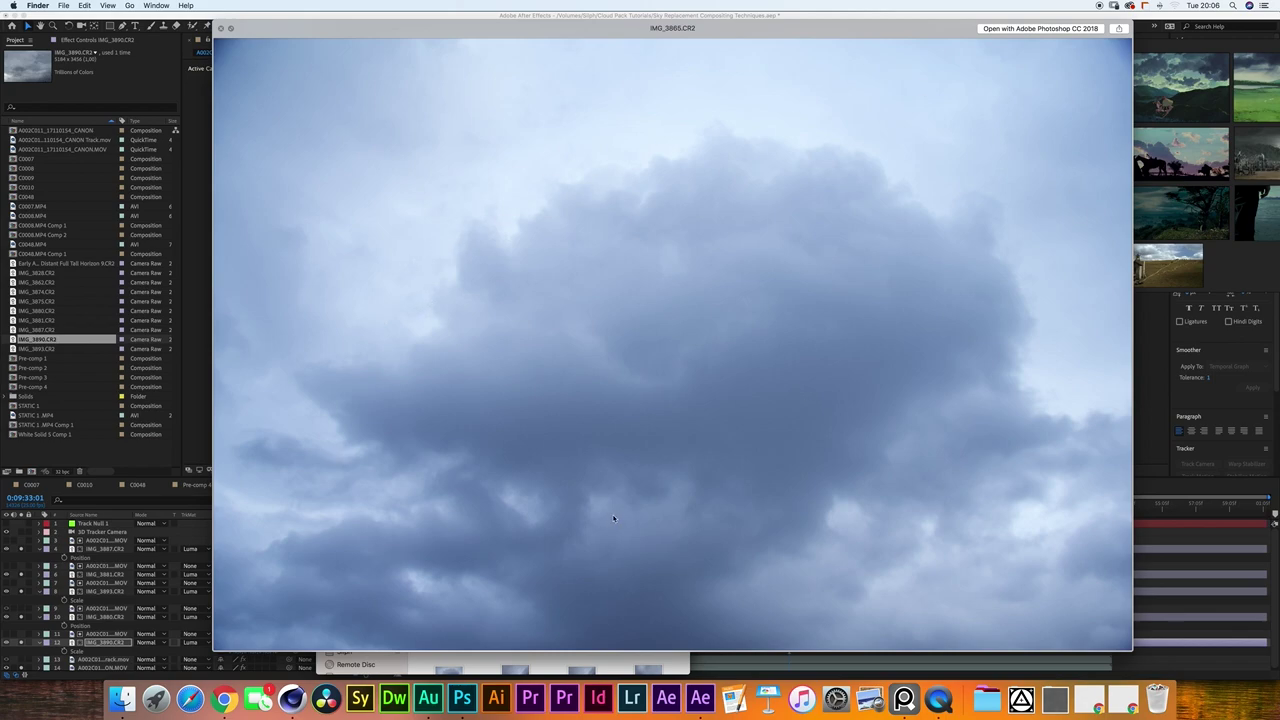
key(space)
scroll(568, 535, up, 3)
click(587, 540)
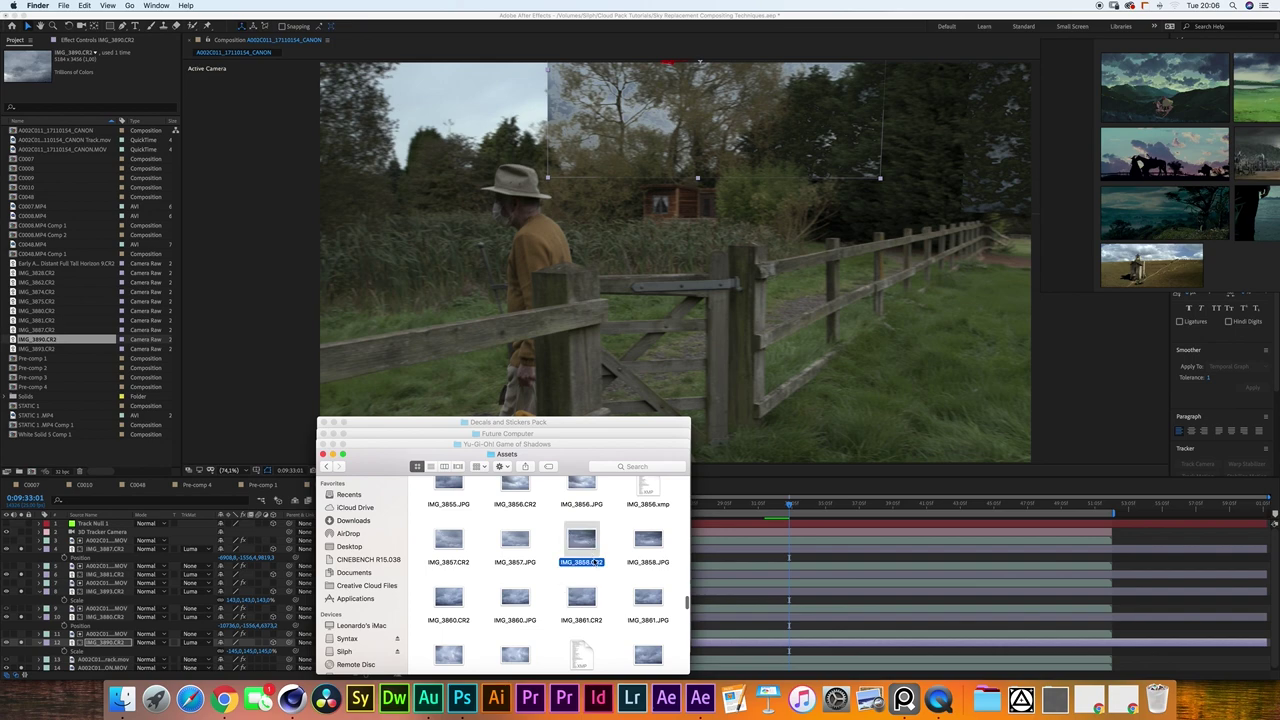
key(space)
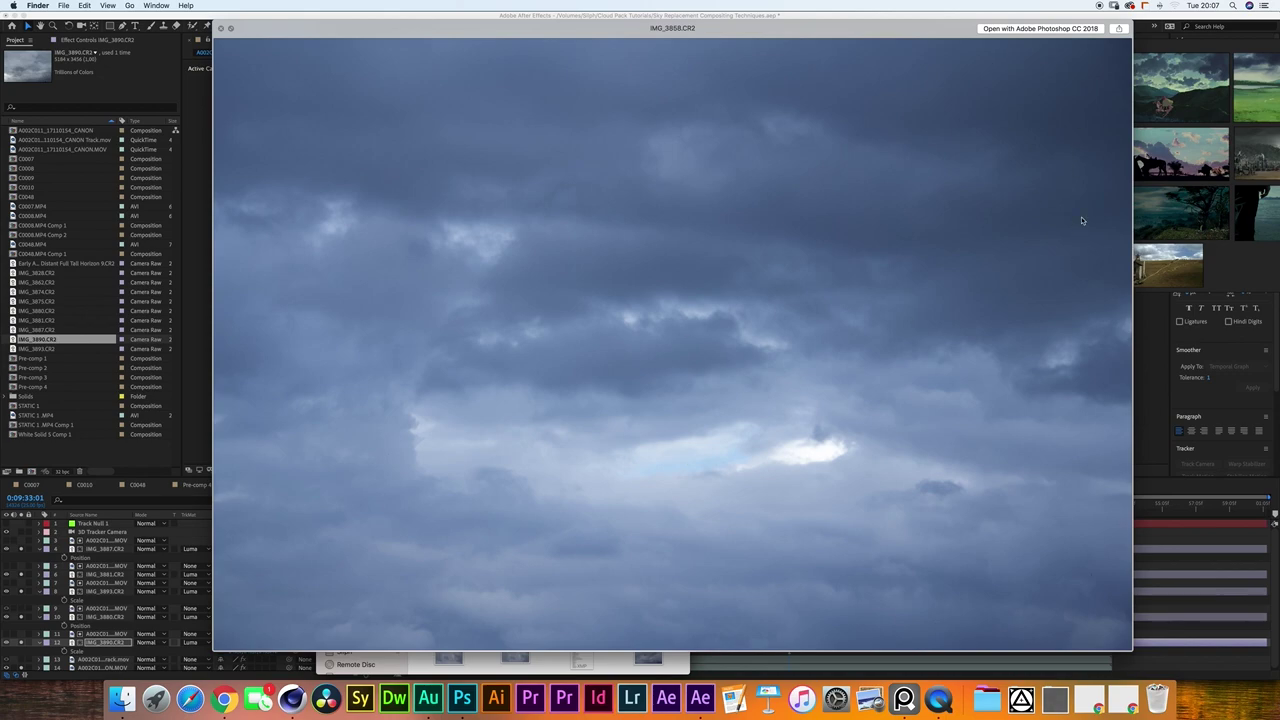
key(space)
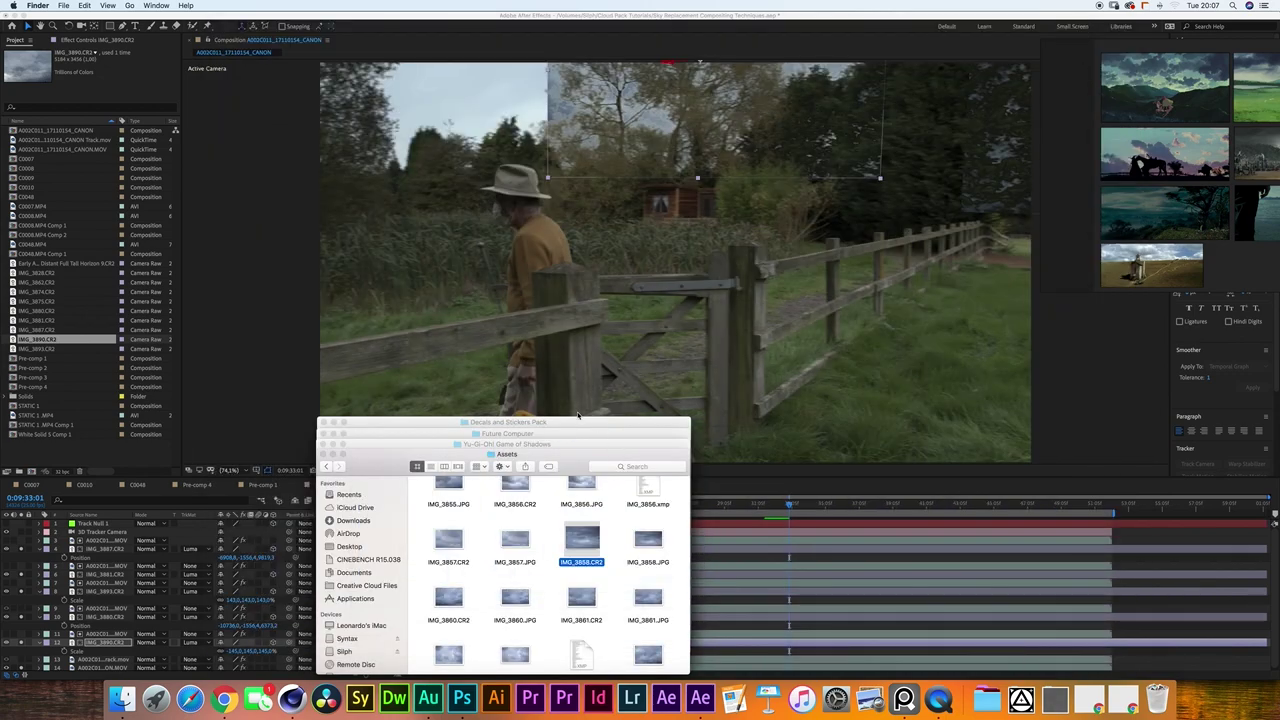
Compare more overcast sky photos in full-size preview, including IMG_3854.CR2 and IMG_3849.CR2.
scroll(560, 590, up, 2)
click(515, 545)
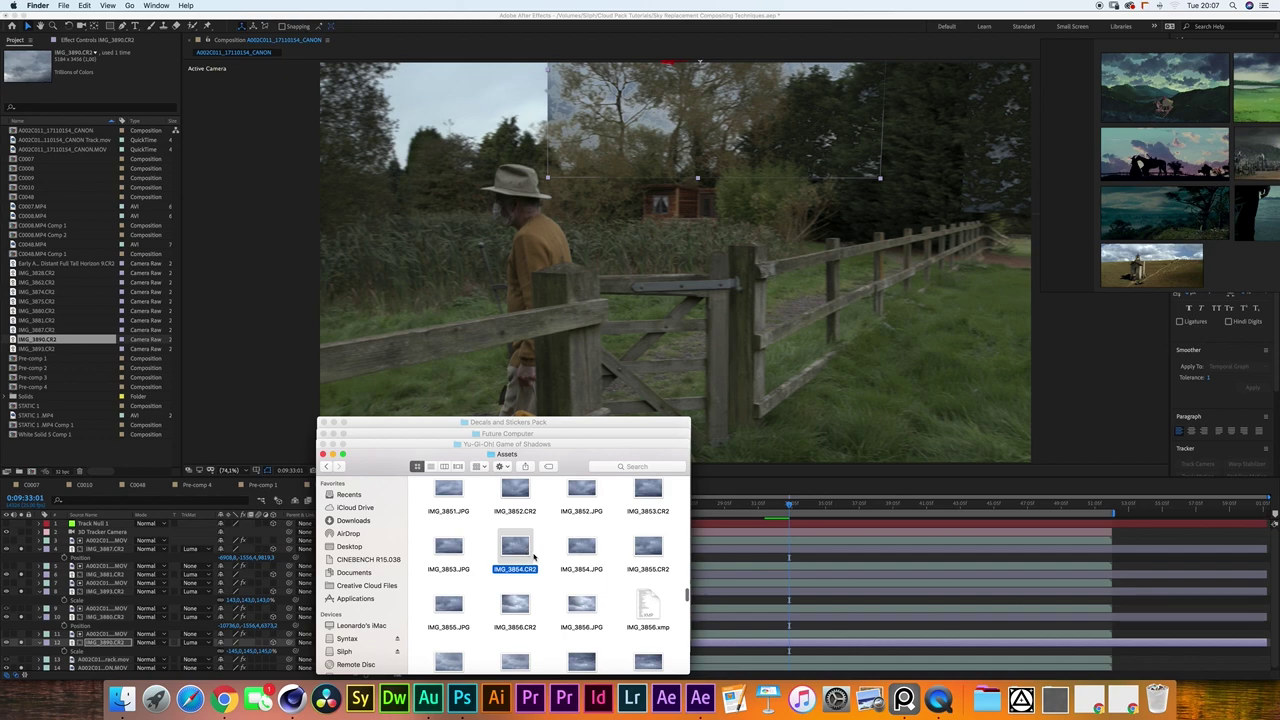
key(space)
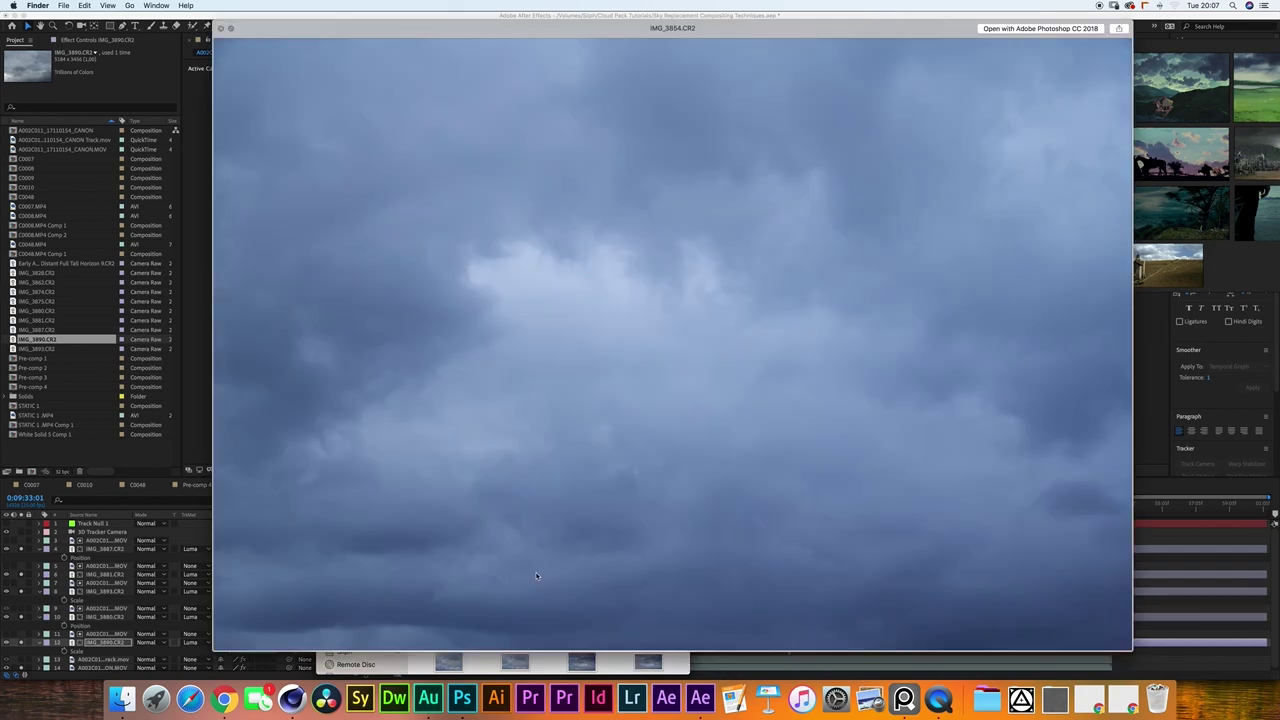
key(space)
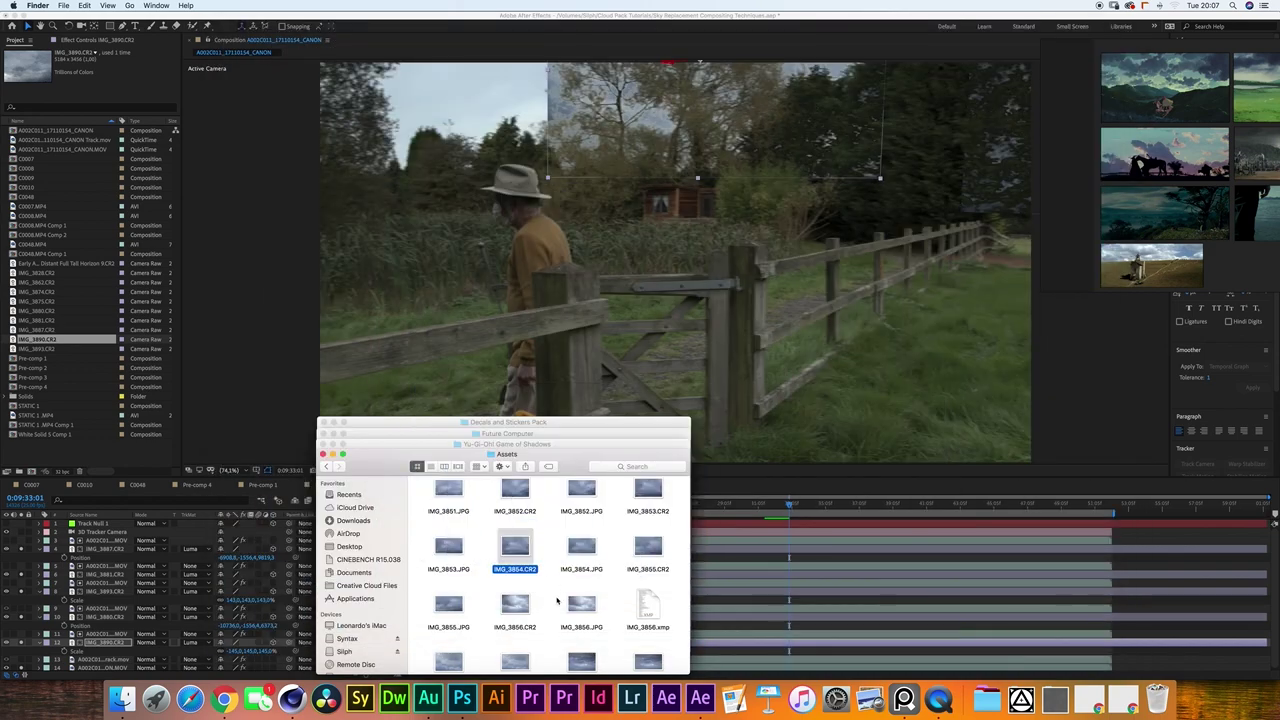
click(643, 595)
key(space)
key(space)
scroll(520, 512, up, 1)
scroll(520, 512, up, 1)
click(520, 596)
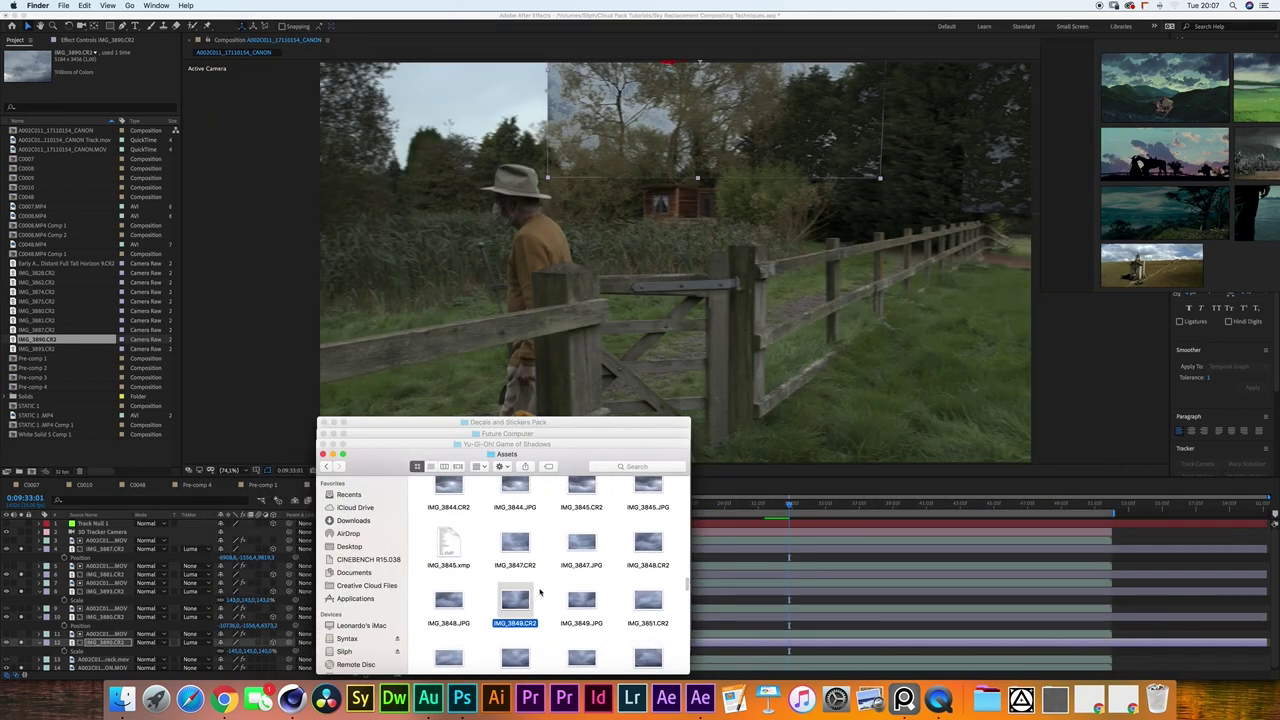
key(space)
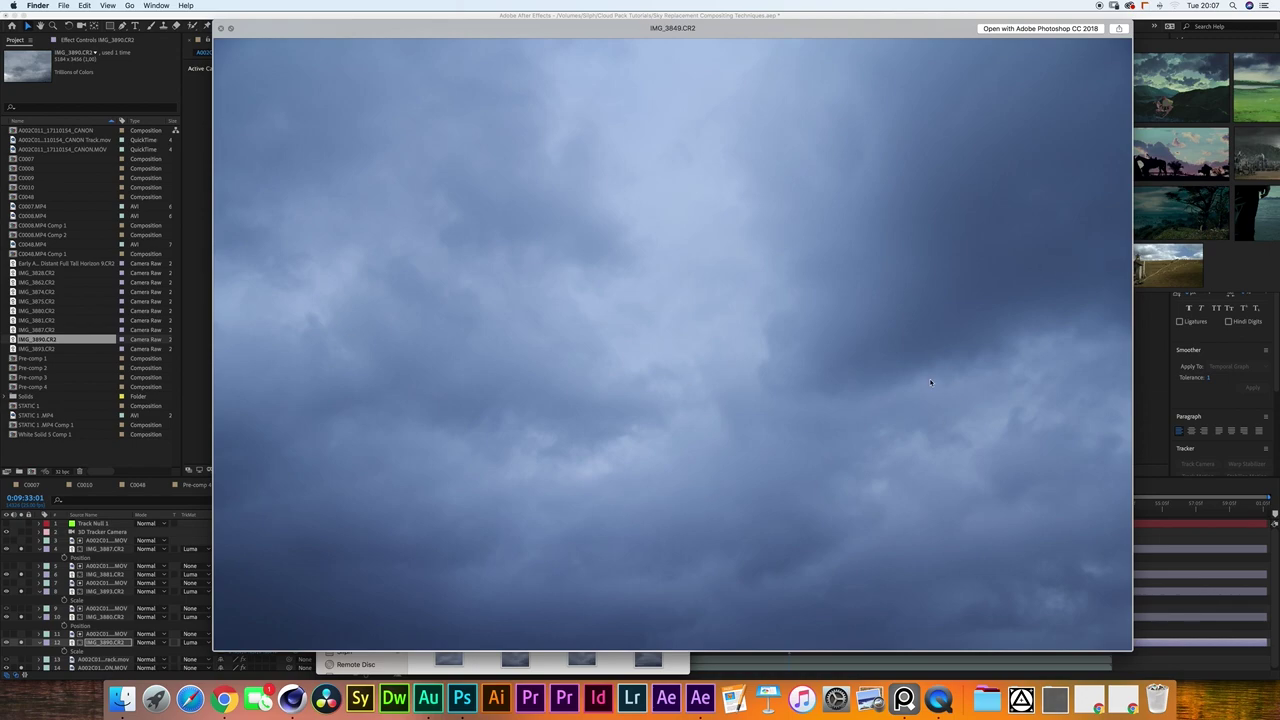
key(space)
Find IMG_3821.CR2 in the Assets folder, preview it and import it into the After Effects project.
scroll(557, 559, up, 3)
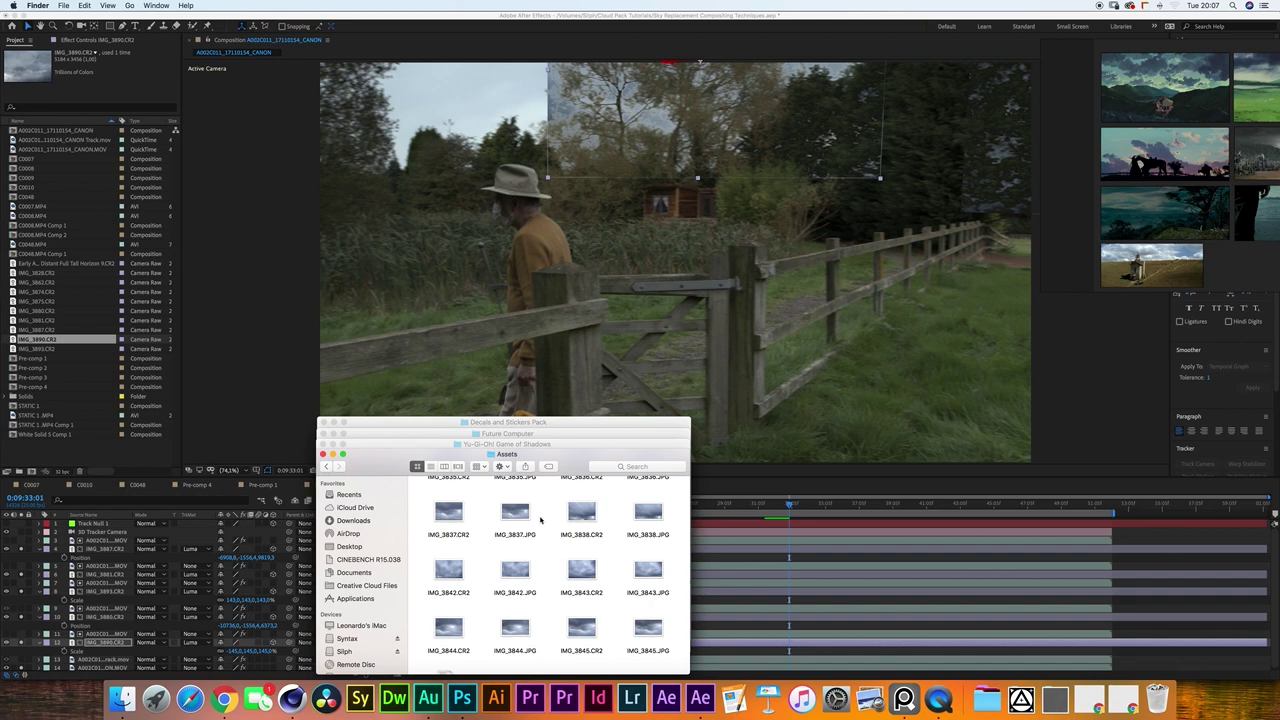
scroll(540, 518, up, 5)
click(581, 583)
key(space)
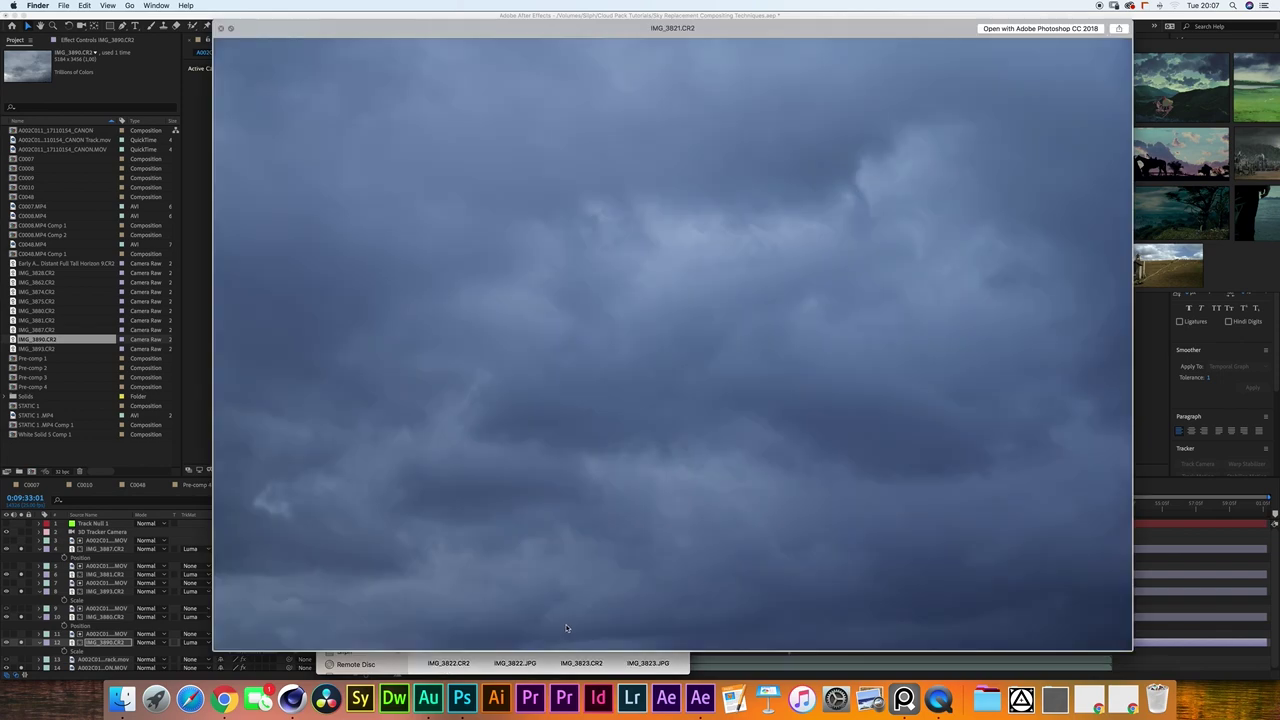
key(space)
key(space)
key(space)
drag(581, 585, 90, 298)
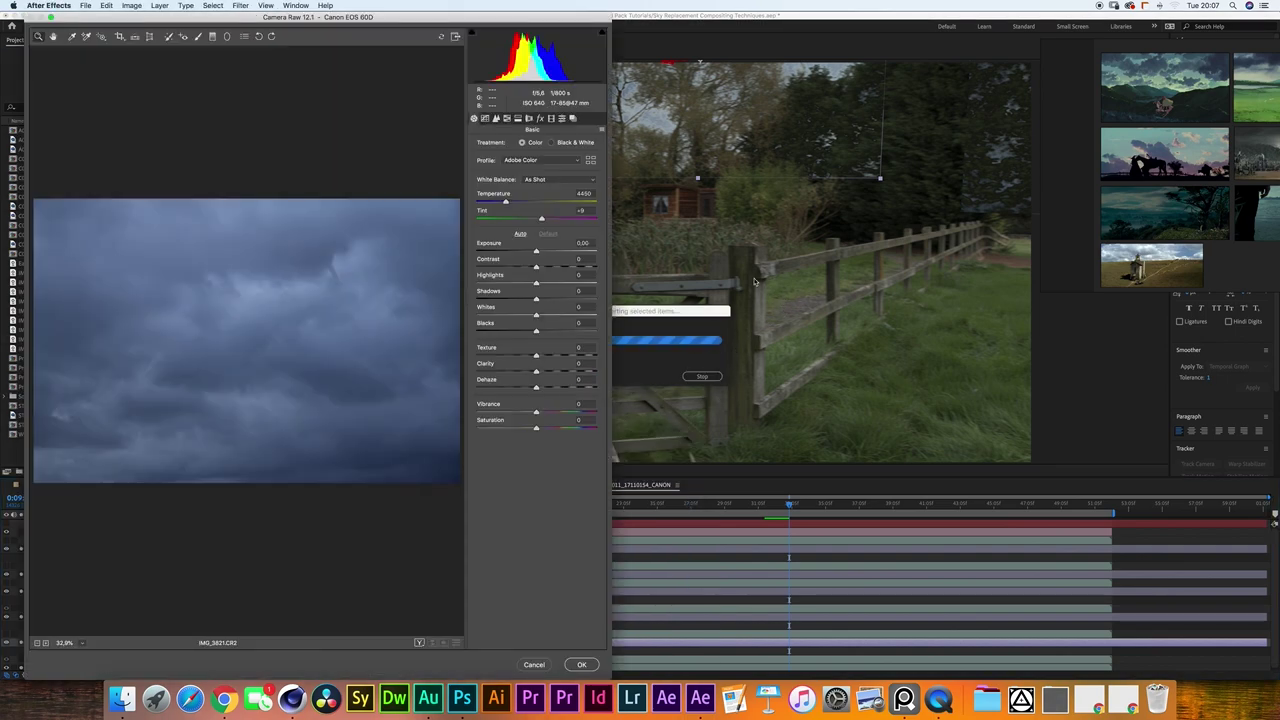
Warm IMG_3821.CR2, lower its highlights and blacks and enable lens corrections in Camera Raw, and give the imported photo a red label.
drag(506, 201, 538, 251)
mouse_move(536, 283)
mouse_down()
mouse_move(522, 282)
mouse_move(523, 298)
mouse_up()
drag(536, 330, 517, 330)
click(529, 118)
click(489, 157)
click(489, 171)
click(581, 664)
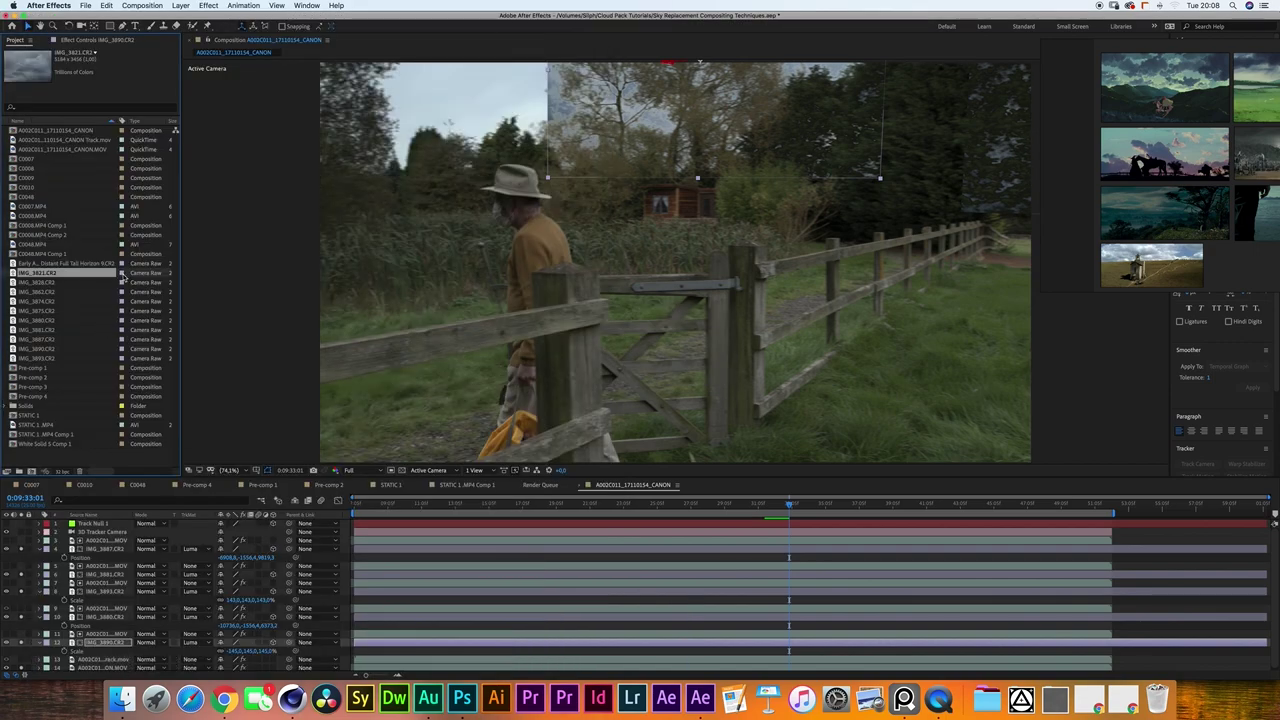
click(122, 276)
click(150, 322)
Find IMG_3858.CR2 in the Assets folder, preview it and import it into the After Effects project.
click(121, 695)
scroll(550, 560, down, 2)
click(643, 541)
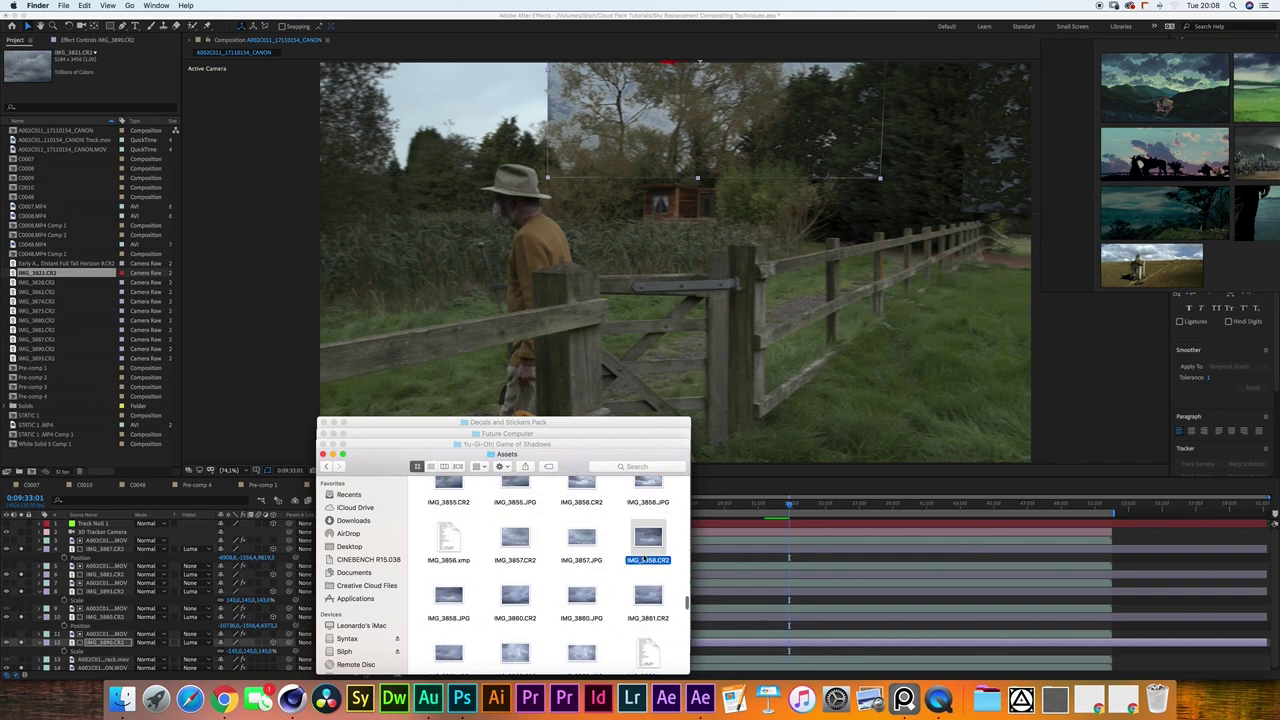
key(space)
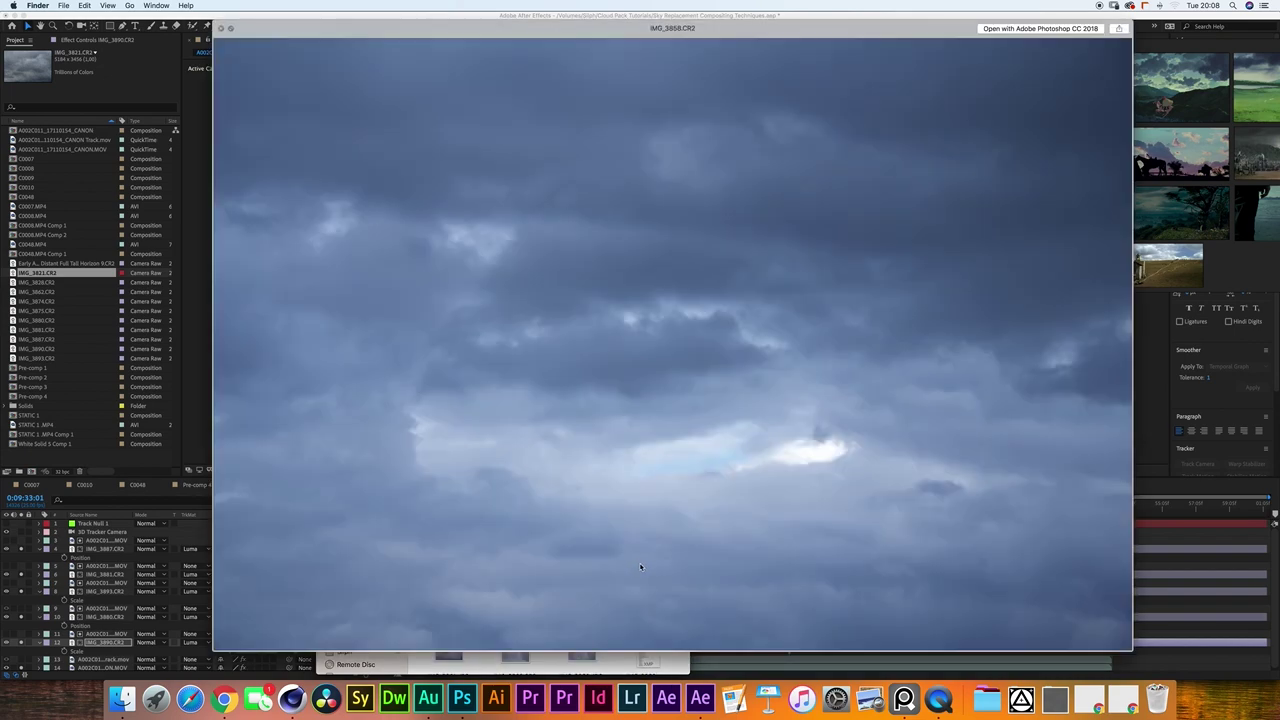
key(space)
drag(645, 565, 88, 325)
Adjust the temperature, exposure and shadows of IMG_3858.CR2 in Camera Raw and give the imported photo a red label.
drag(506, 201, 538, 218)
drag(536, 250, 516, 282)
mouse_move(536, 298)
mouse_down()
mouse_move(517, 299)
mouse_move(518, 330)
mouse_move(531, 314)
mouse_up()
drag(540, 251, 537, 253)
click(581, 664)
click(122, 292)
click(148, 330)
Find IMG_3865.CR2 in the Assets folder, preview it and import it into the After Effects project.
click(122, 700)
scroll(548, 640, down, 3)
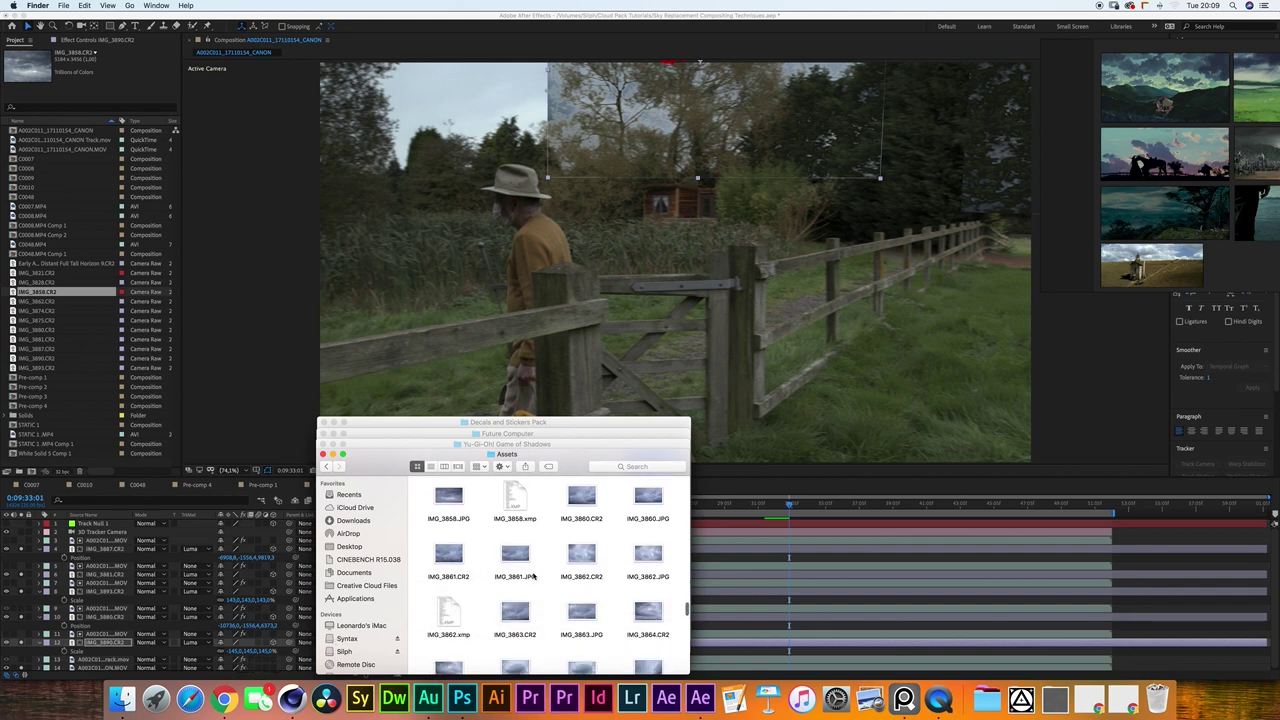
scroll(535, 595, down, 2)
scroll(578, 636, down, 1)
click(516, 543)
key(space)
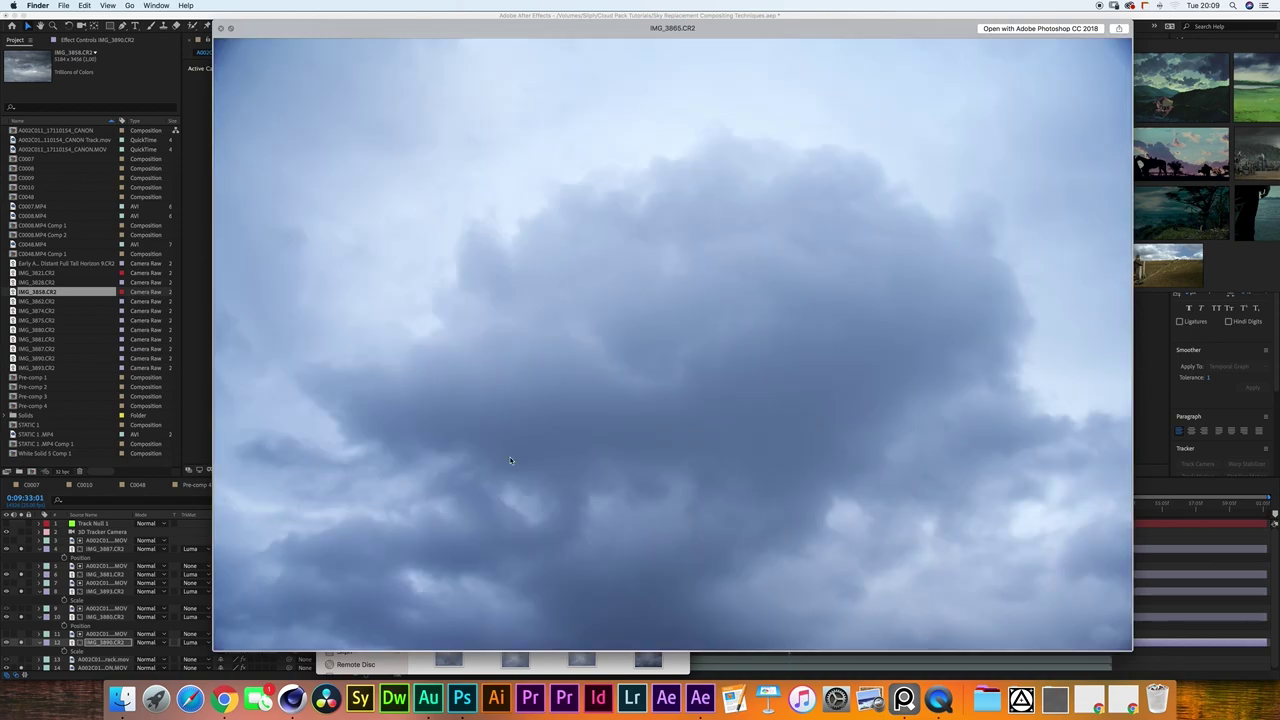
key(space)
drag(514, 546, 70, 305)
Adjust the tint of IMG_3865.CR2 in Camera Raw, lower its exposure, shadows and blacks, and raise its highlights.
drag(542, 218, 538, 218)
drag(536, 250, 528, 250)
drag(536, 282, 551, 282)
drag(536, 298, 524, 298)
mouse_move(536, 330)
mouse_down()
mouse_move(520, 330)
mouse_move(533, 330)
mouse_up()
key(Return)
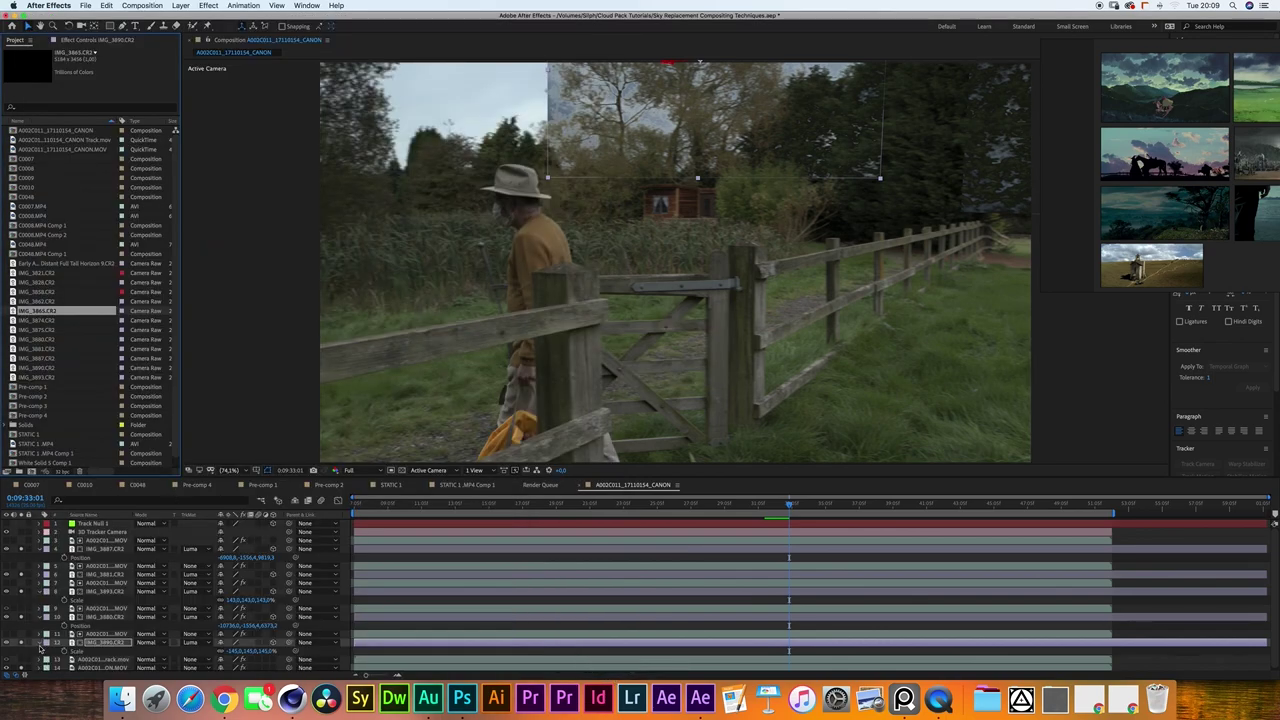
Go to 0:09:35:02 and add IMG_3821.CR2 to the composition directly beneath the IMG_3890.CR2 layer.
click(39, 643)
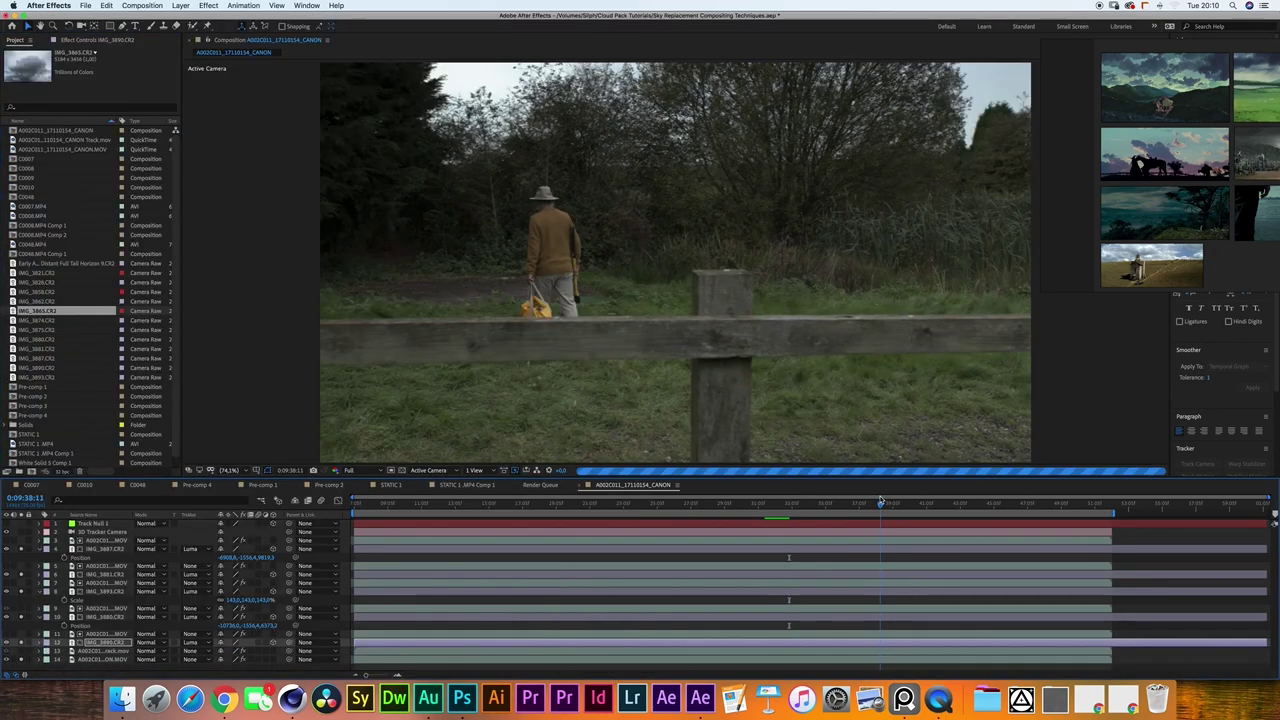
drag(881, 502, 876, 502)
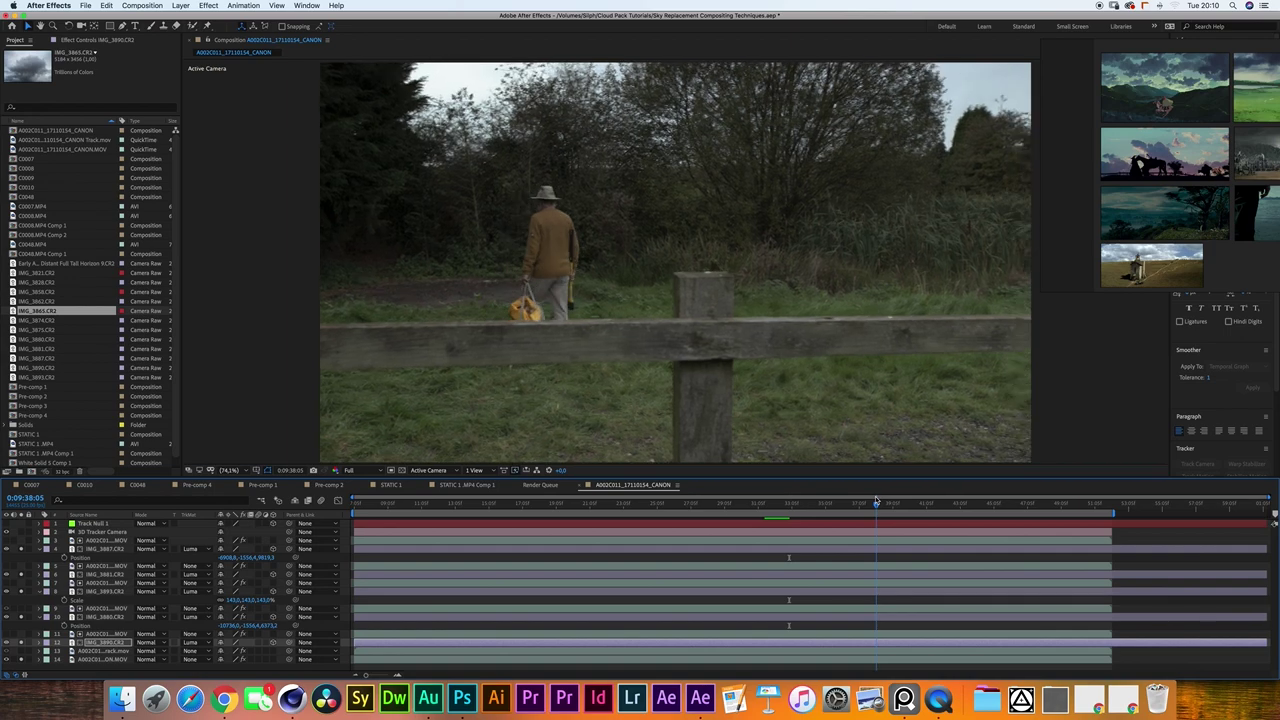
drag(861, 500, 823, 502)
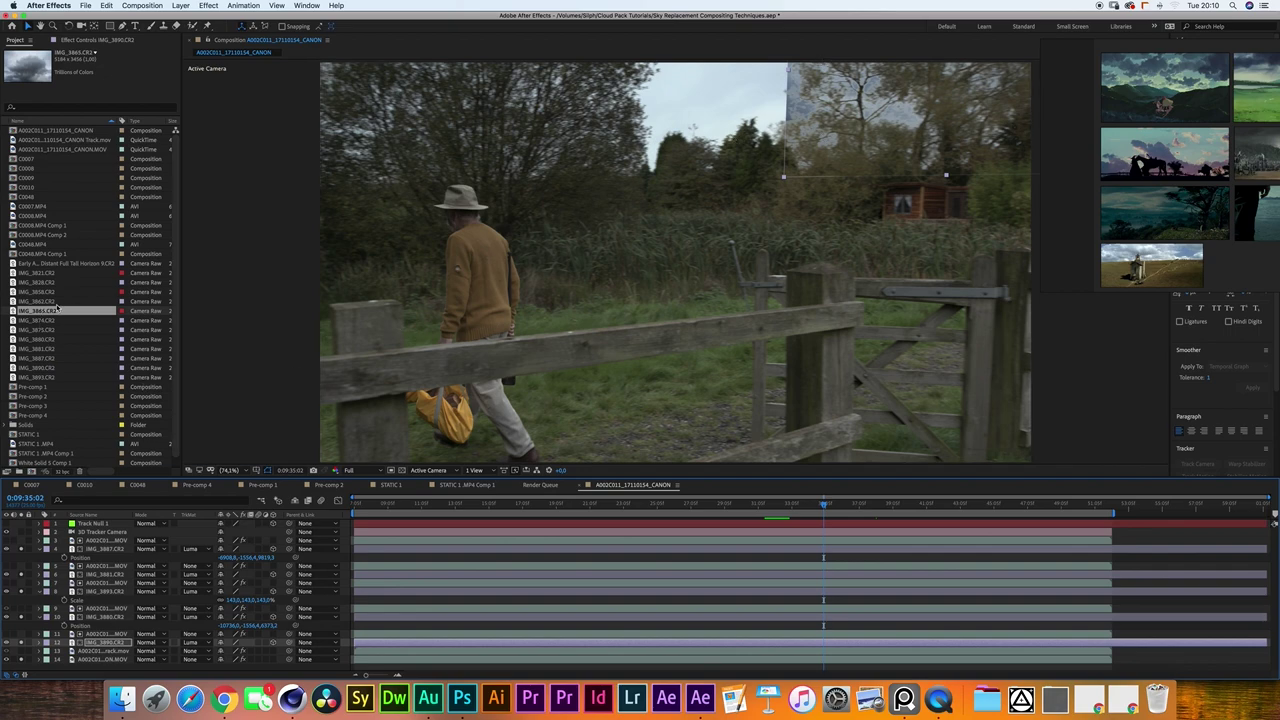
click(47, 293)
click(47, 274)
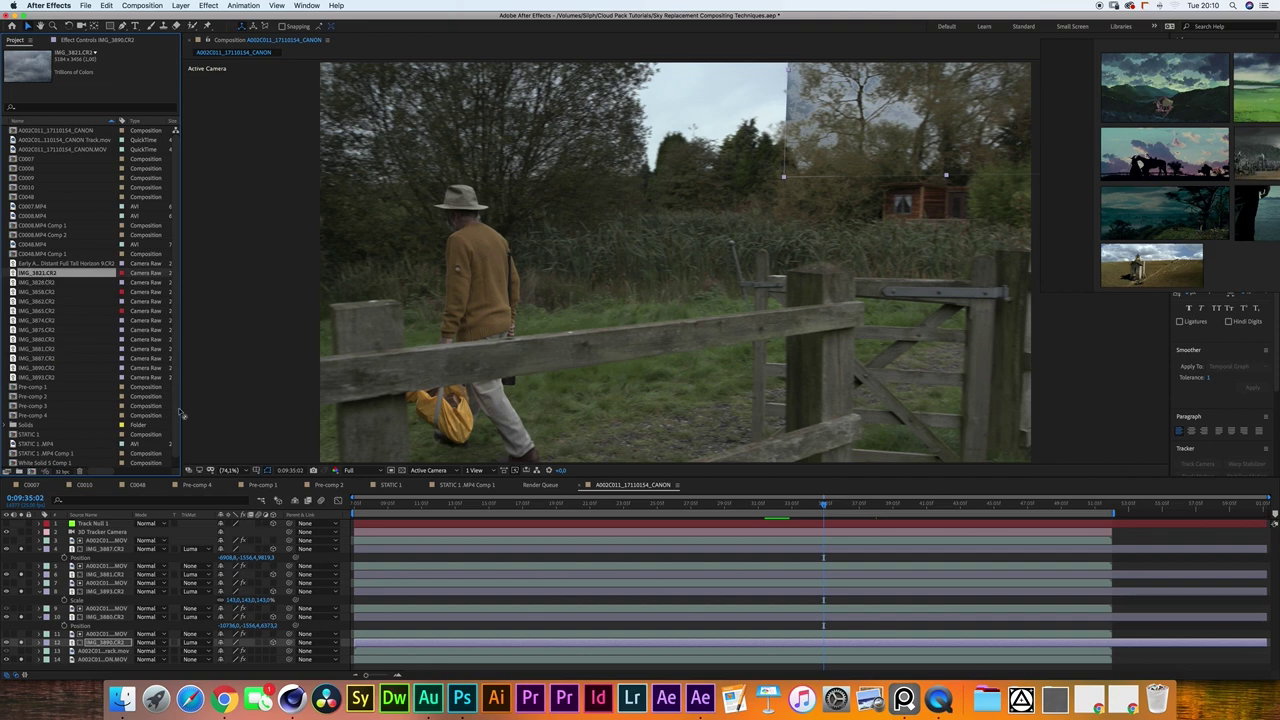
drag(200, 457, 106, 651)
Copy the position and rotation of the IMG_3890.CR2 layer onto the new IMG_3821.CR2 layer.
click(105, 642)
key(p)
key(shift+r)
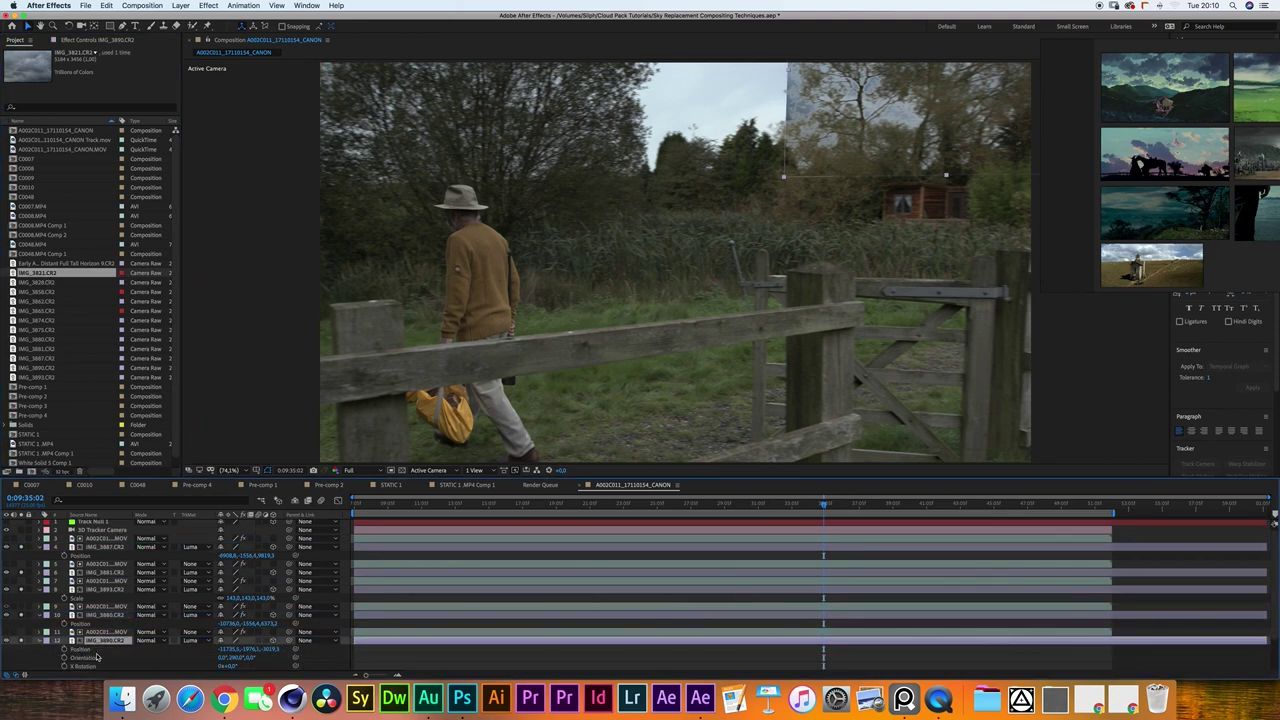
key(super+v)
Enlarge and turn the IMG_3821.CR2 sky and reposition it over the open sky between the trees.
key(s)
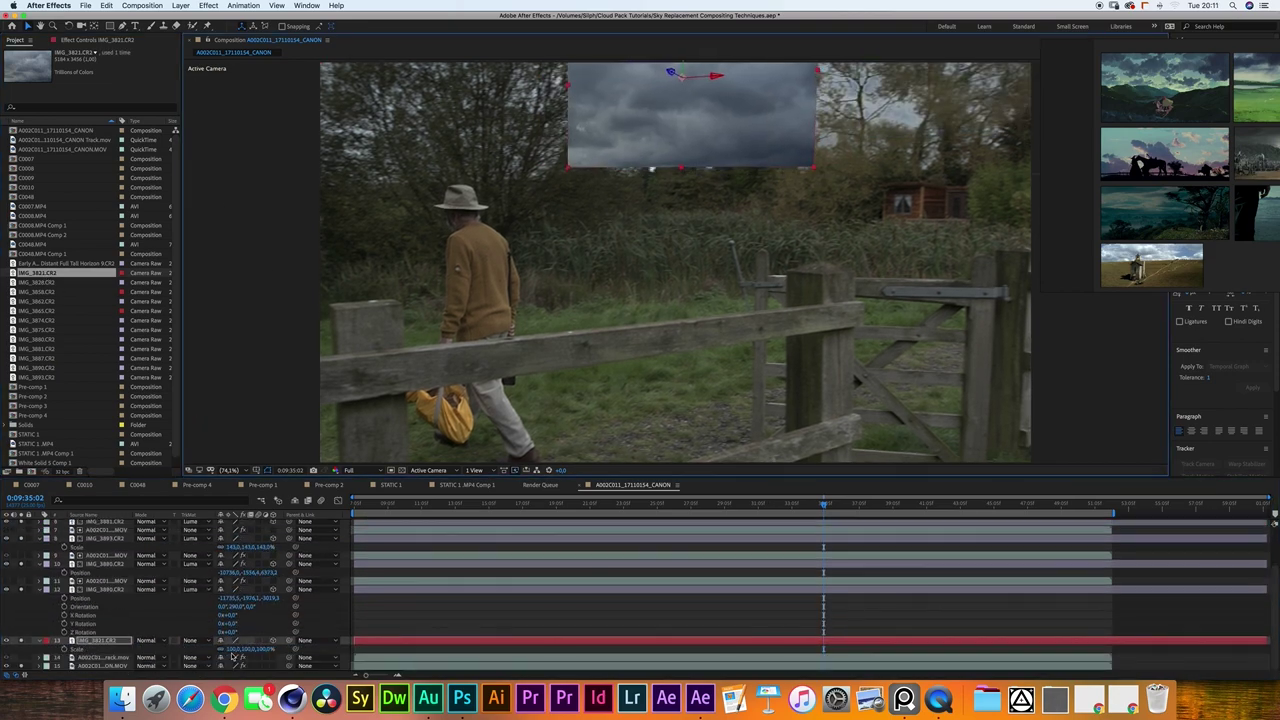
drag(230, 650, 273, 650)
drag(672, 73, 657, 76)
key(r)
drag(237, 649, 215, 649)
drag(668, 73, 650, 80)
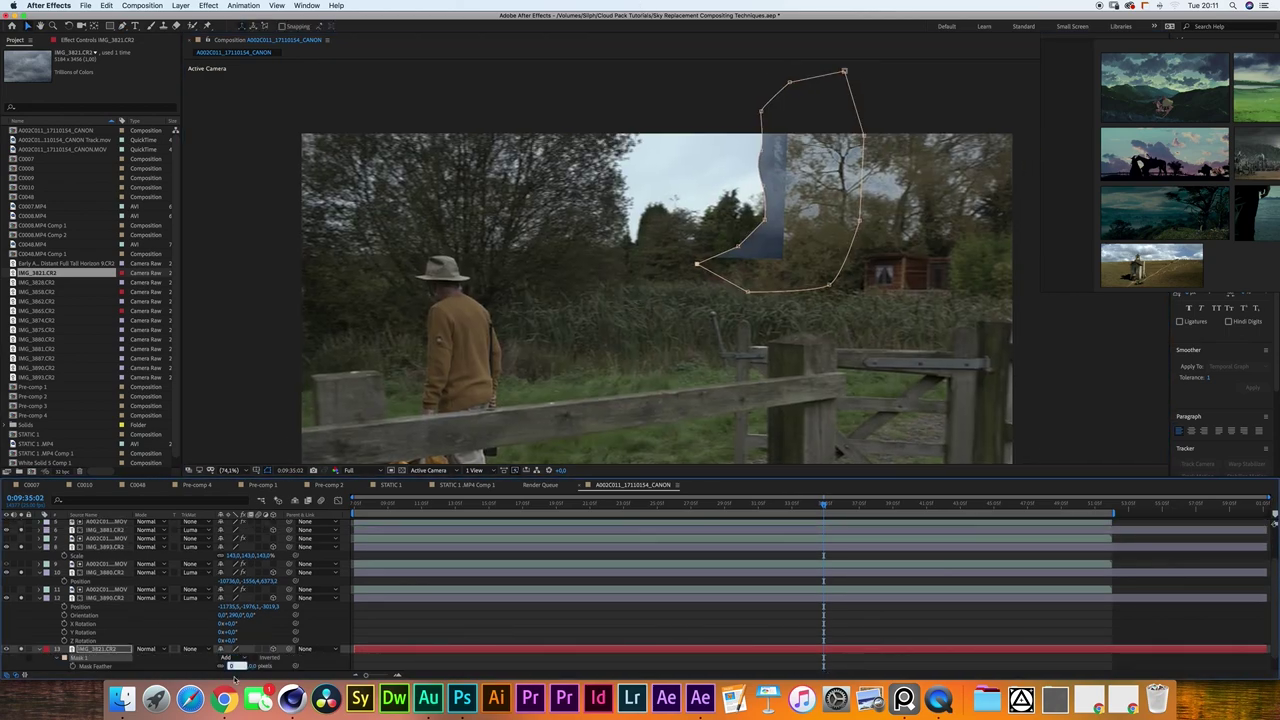
Set the IMG_3821.CR2 mask to Subtract with 300-pixel feather and 118-pixel expansion, and nudge the layer to the right.
key(Return)
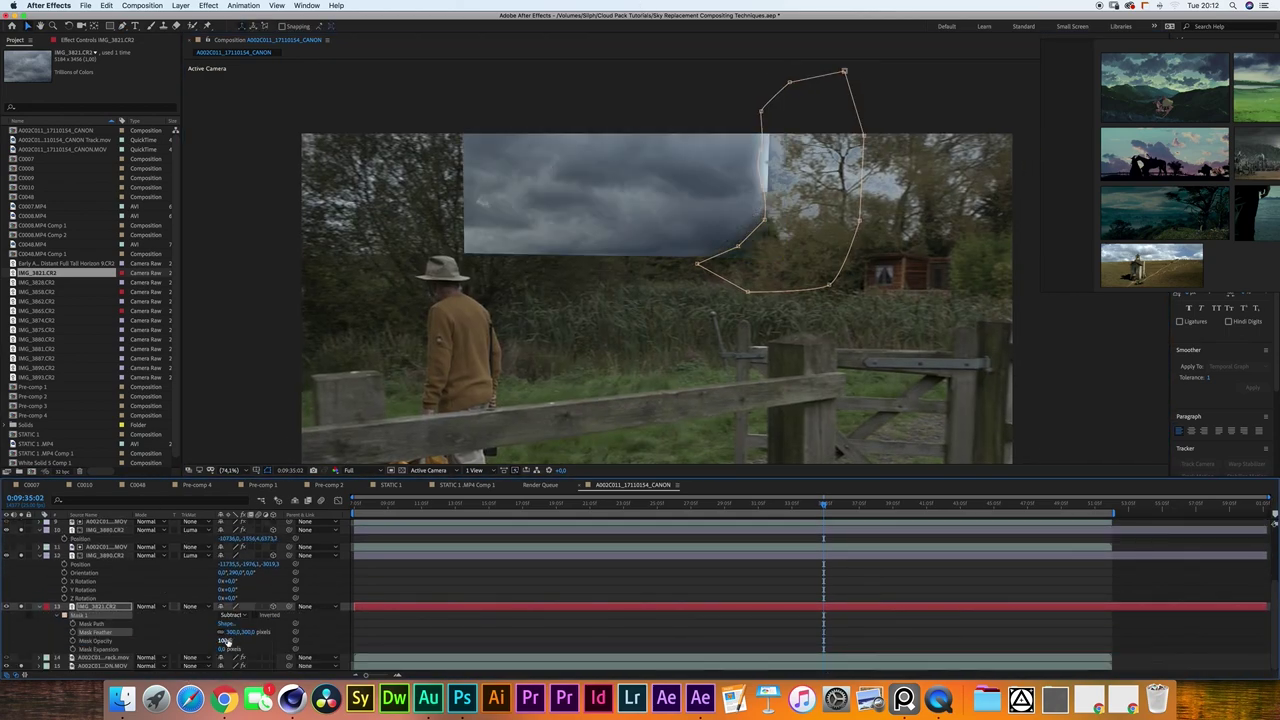
drag(228, 649, 290, 649)
key(shift+Right)
key(shift+Right)
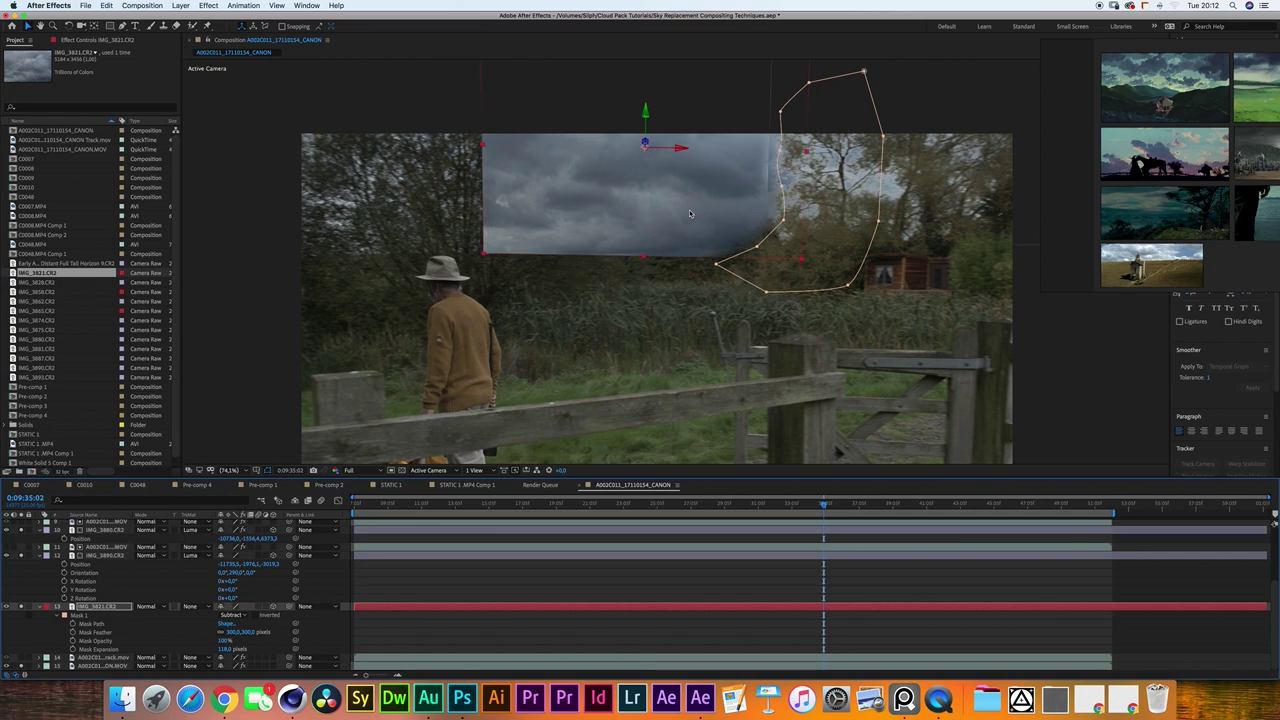
Shift the IMG_3821.CR2 layer further right and slightly up over the open sky between the trees.
key(shift+Right)
key(shift+Right)
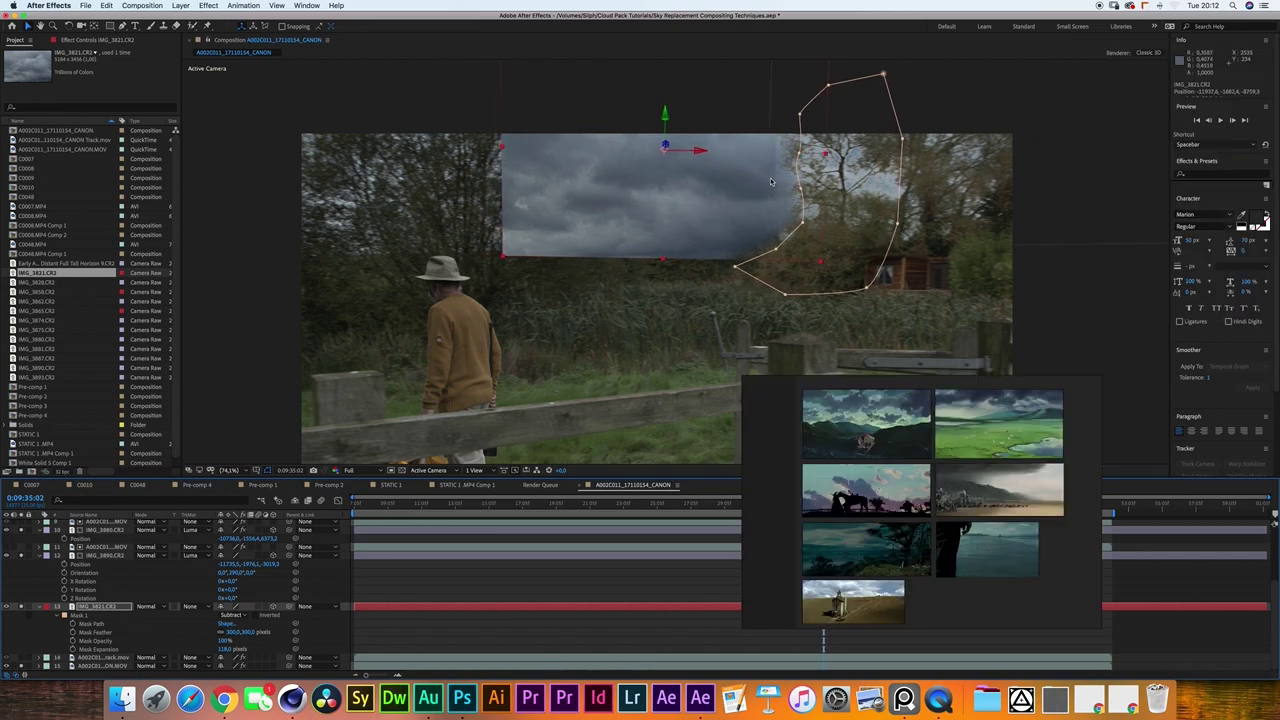
key(shift+Right)
drag(668, 140, 688, 28)
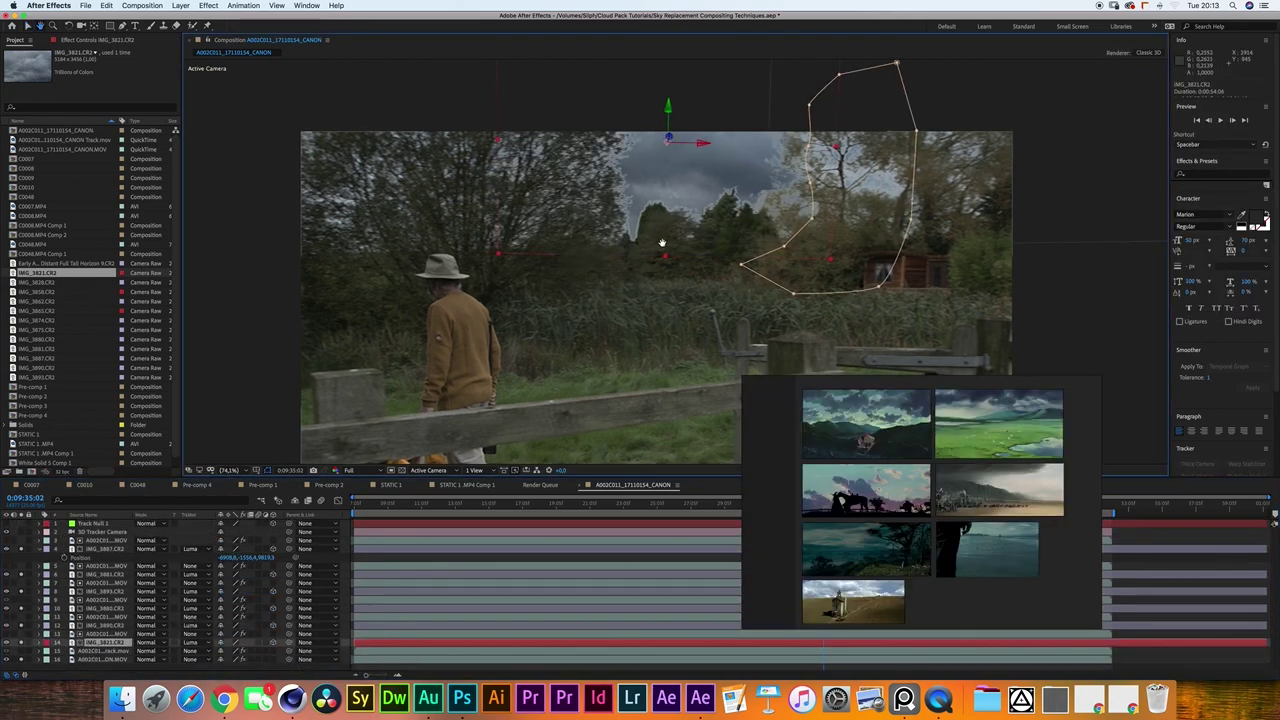
Go to 0:09:39:03, preview candidate cloud photos, and add IMG_3858.CR2 to the composition beneath the IMG_3821.CR2 layer.
mouse_move(662, 243)
mouse_down()
mouse_move(697, 277)
mouse_move(611, 223)
mouse_move(659, 238)
mouse_move(646, 230)
mouse_up()
drag(756, 388, 1159, 22)
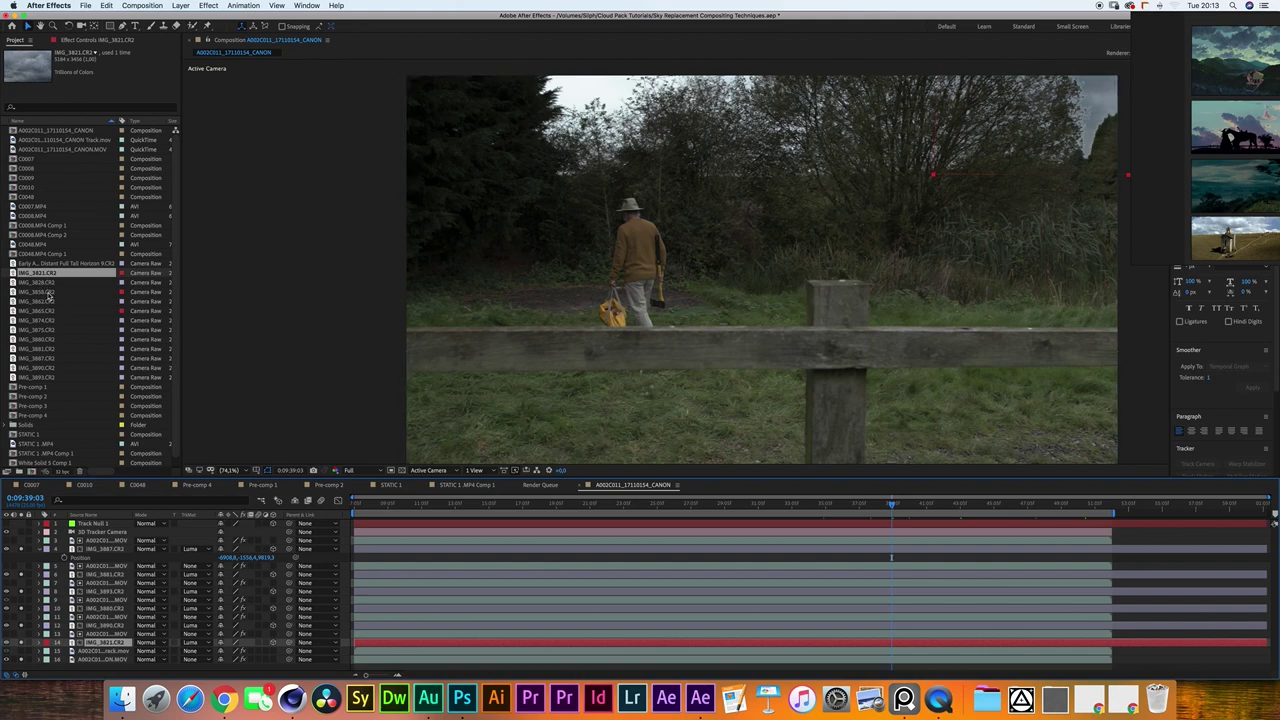
click(48, 310)
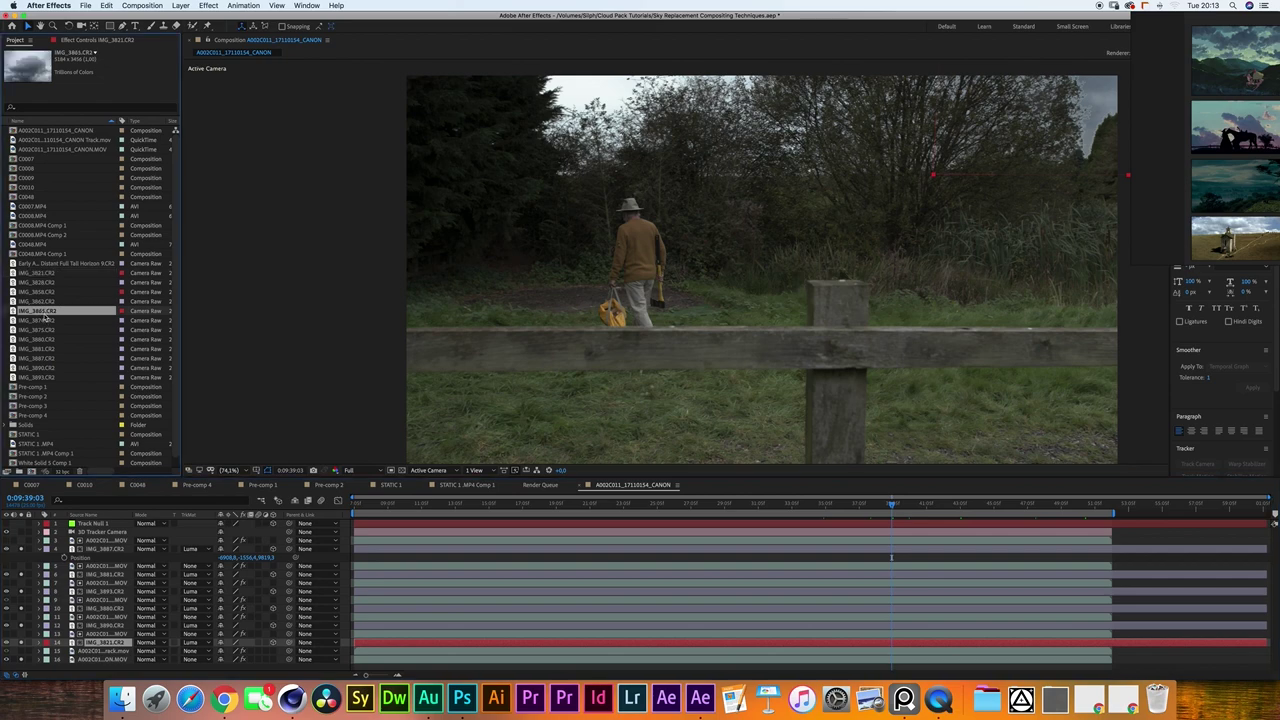
click(44, 292)
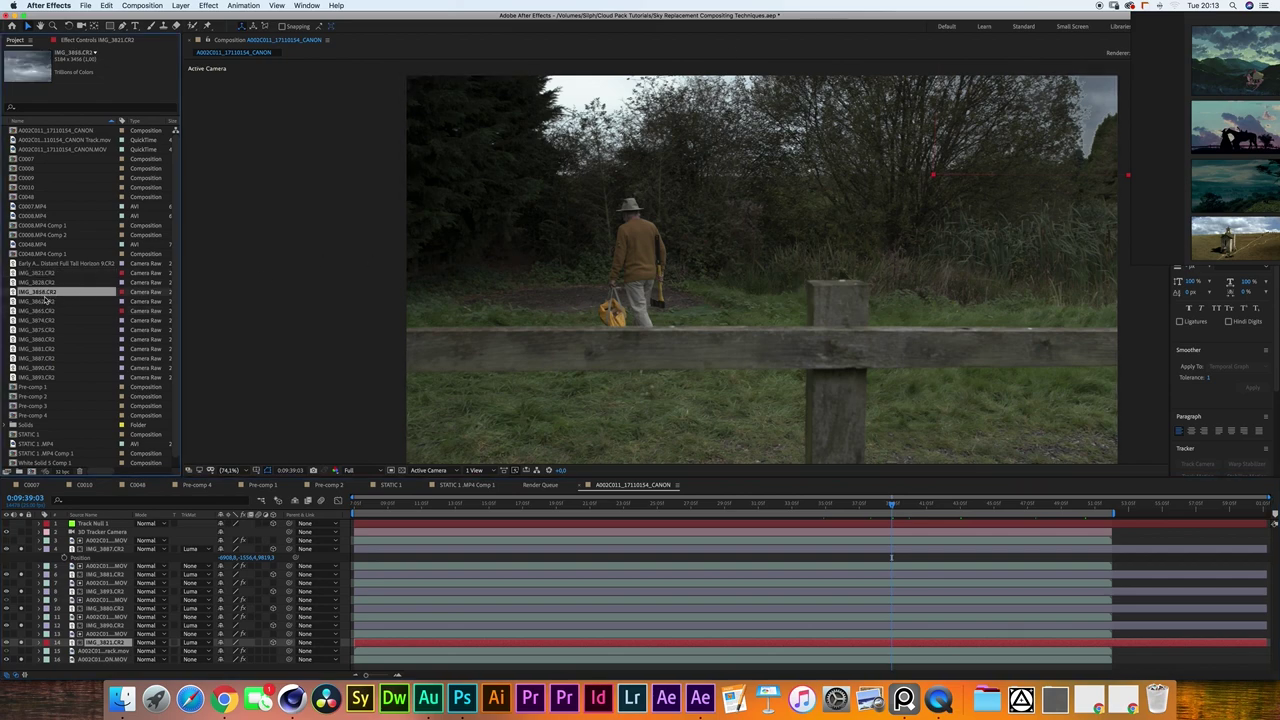
drag(48, 301, 80, 655)
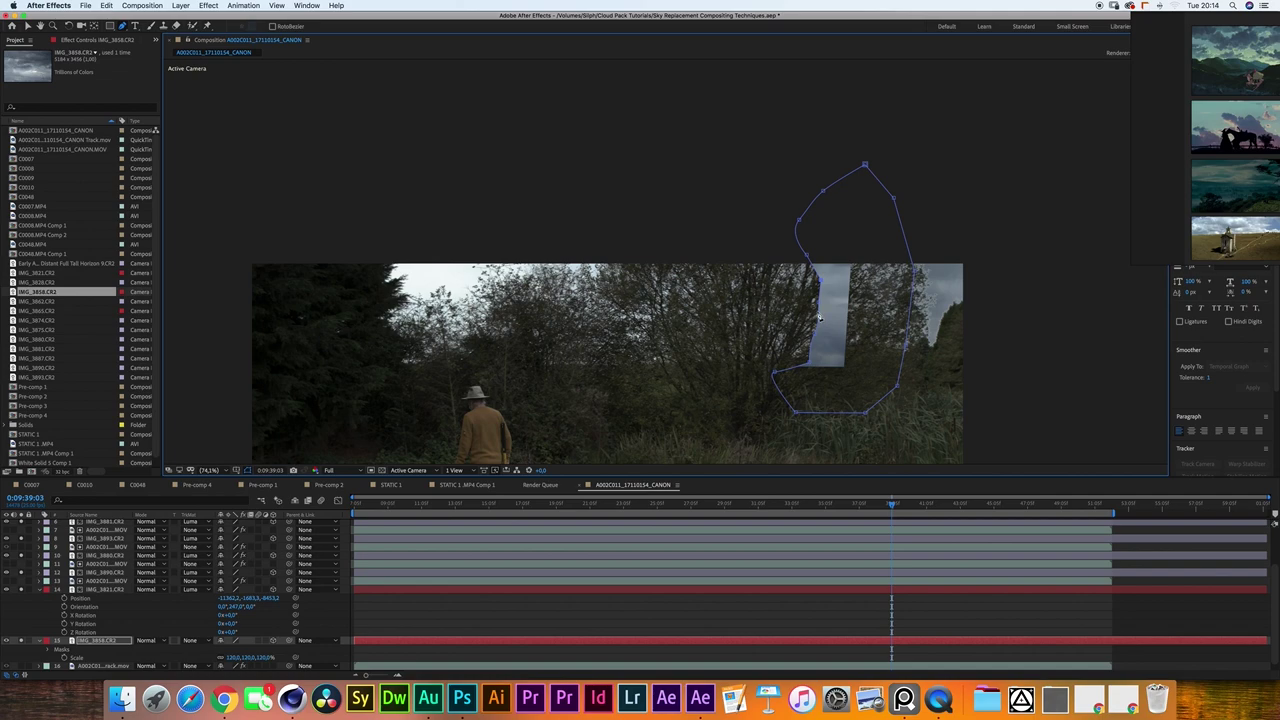
Feather the IMG_3858.CR2 mask, set it to Subtract, and give the layer a luma matte from the footage copy above it.
key(f)
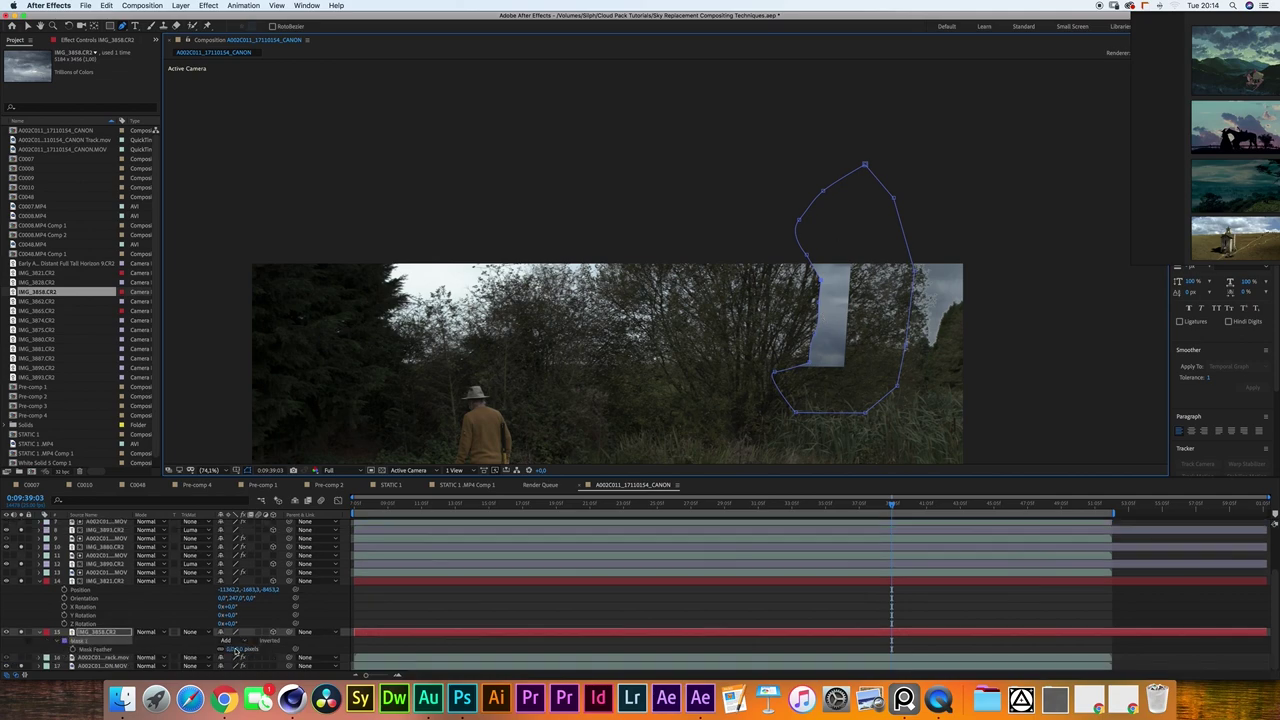
drag(234, 649, 262, 649)
click(230, 640)
click(236, 632)
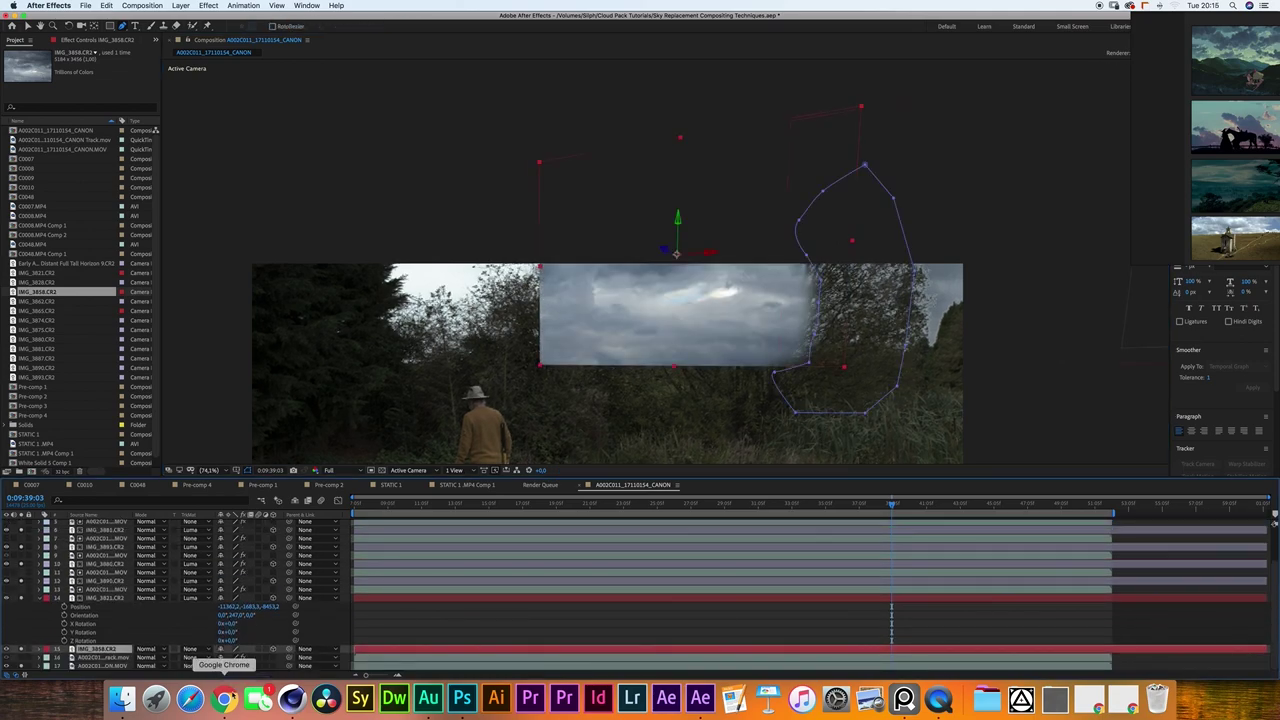
click(195, 649)
click(195, 656)
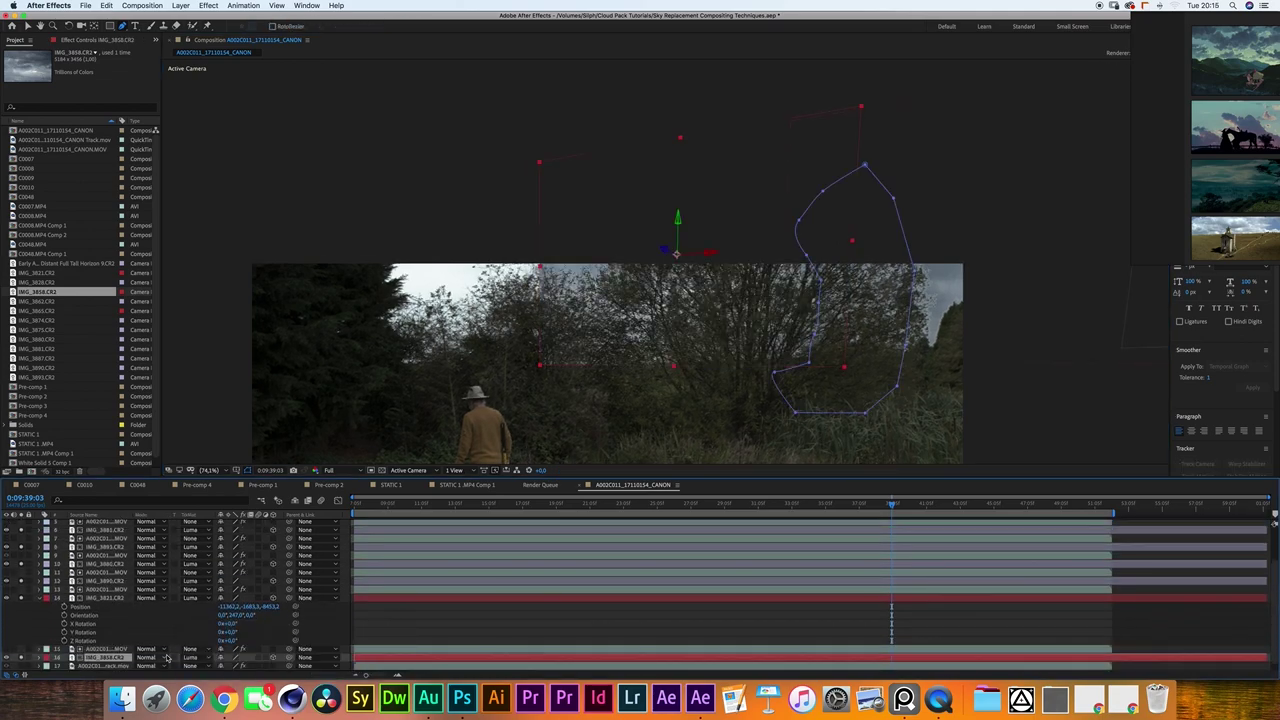
Add IMG_3865.CR2 beneath the IMG_3858.CR2 layer and move it left over the sky above the walking man.
click(39, 598)
drag(40, 310, 100, 661)
click(105, 648)
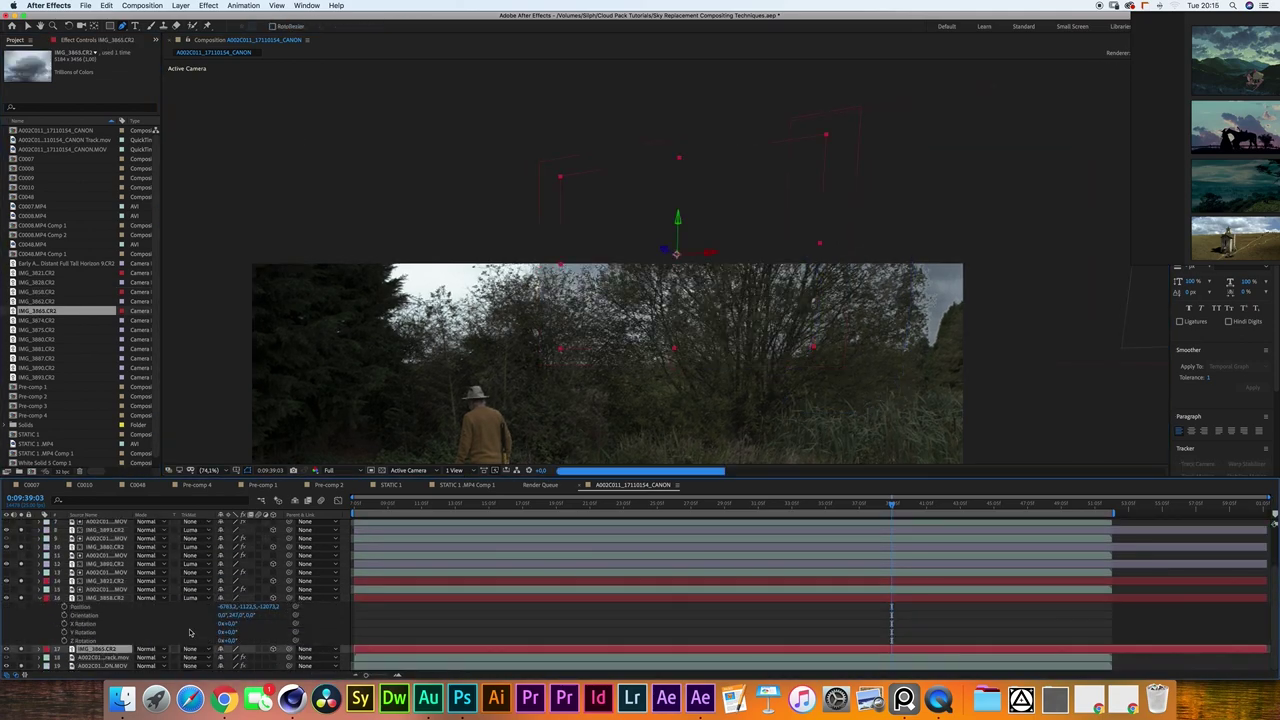
mouse_move(710, 280)
mouse_down()
mouse_move(422, 314)
mouse_move(460, 322)
mouse_up()
Mask the right edge of the IMG_3865.CR2 sky, using Subtract mode with a 280-pixel feather.
click(514, 260)
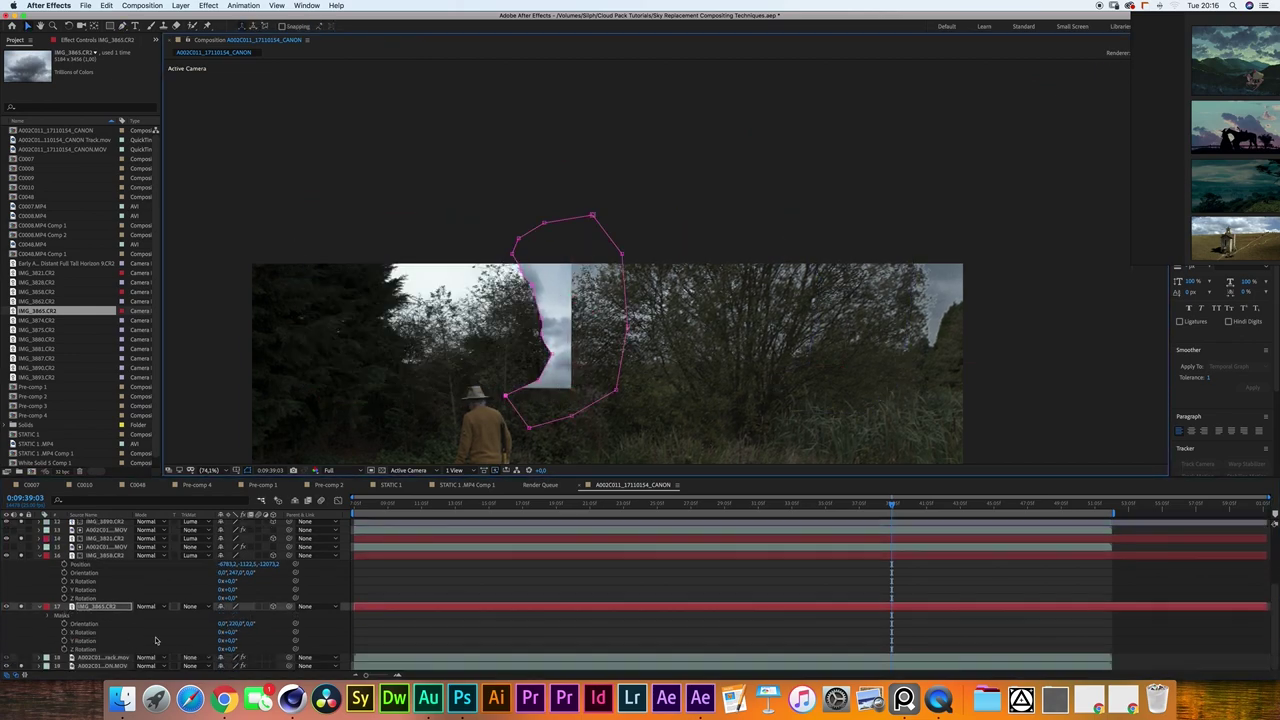
key(f)
drag(234, 649, 262, 649)
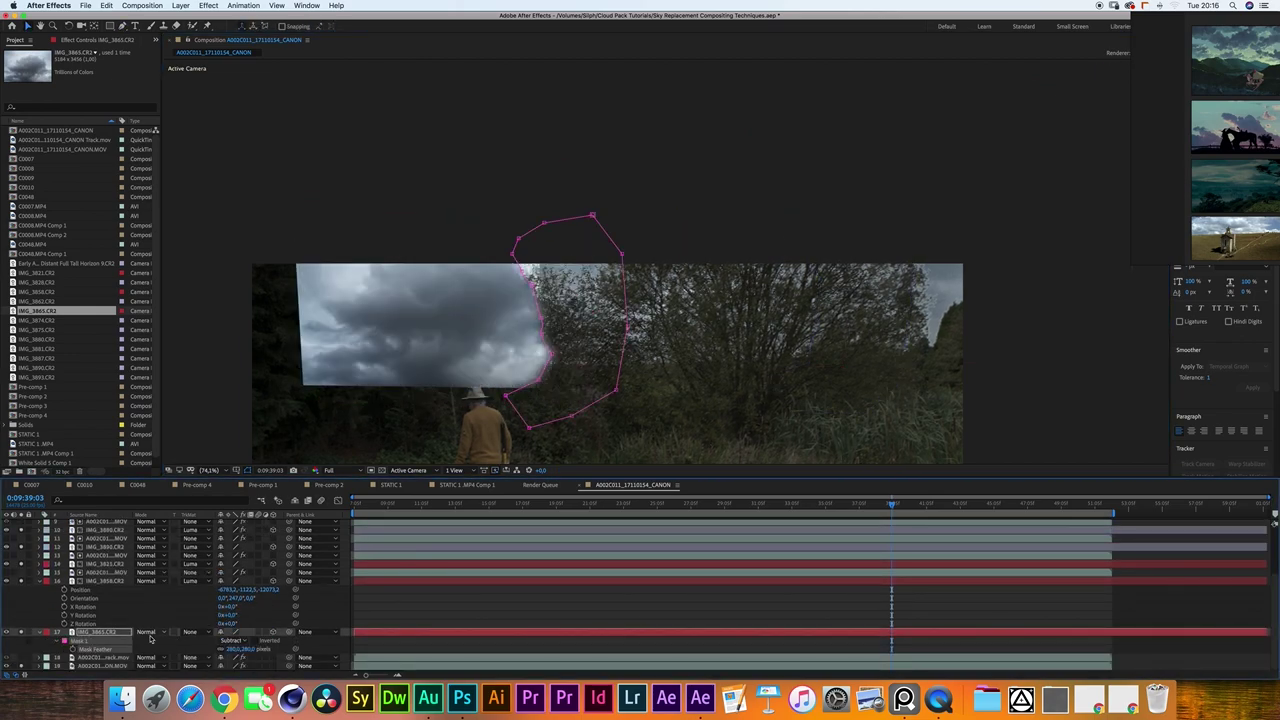
click(122, 634)
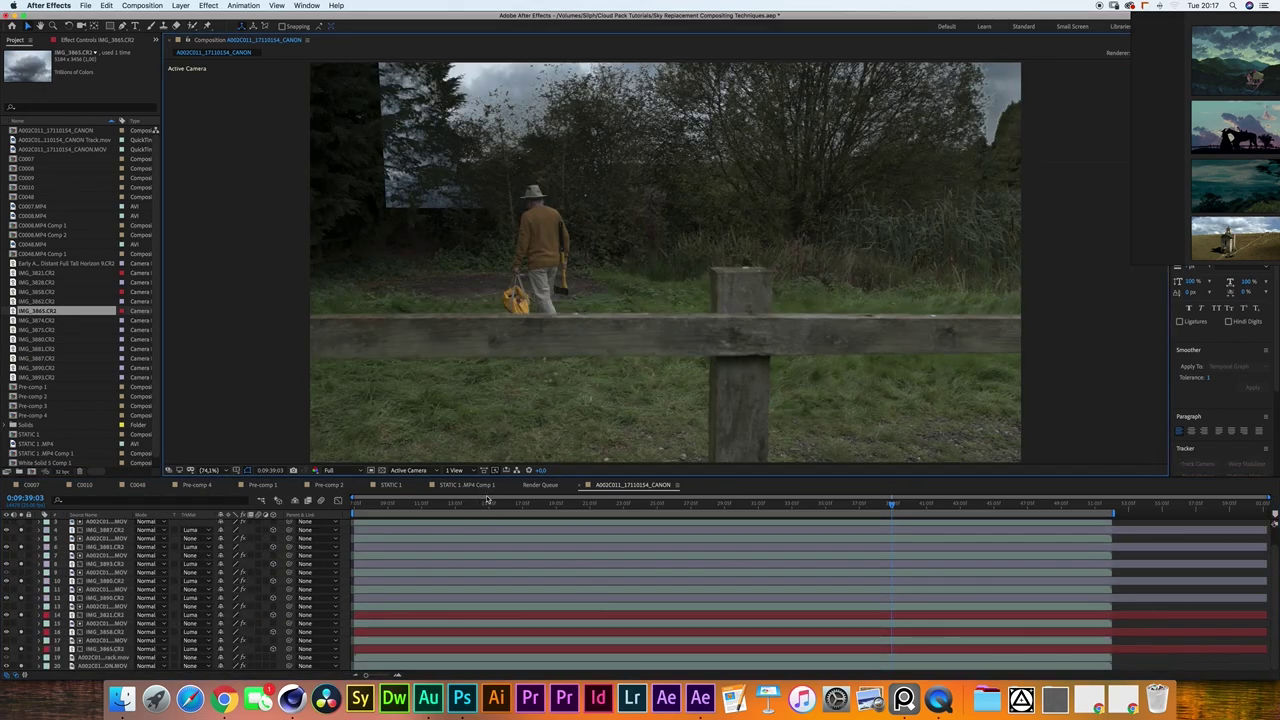
Go to 0:09:52:00 and nudge the IMG_3865.CR2 layer up and slightly right behind the trees.
click(1030, 505)
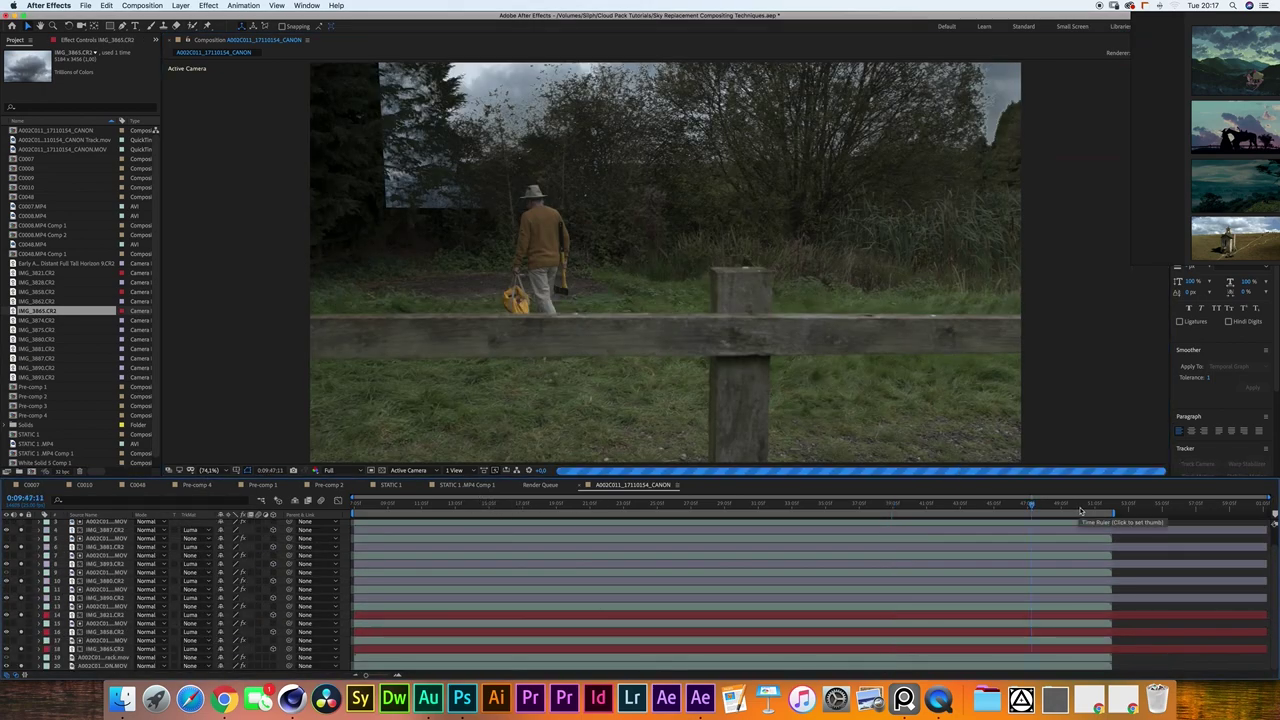
mouse_move(1100, 505)
mouse_down()
mouse_move(525, 508)
mouse_move(1110, 514)
mouse_up()
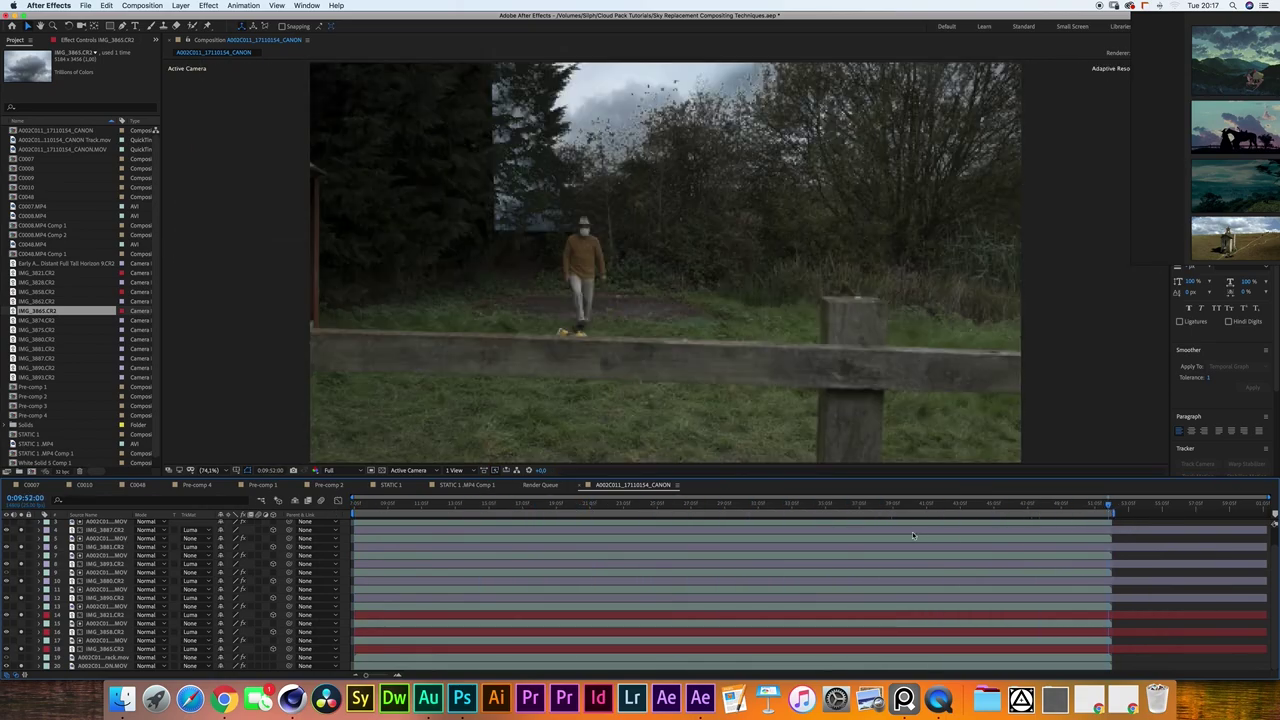
click(106, 649)
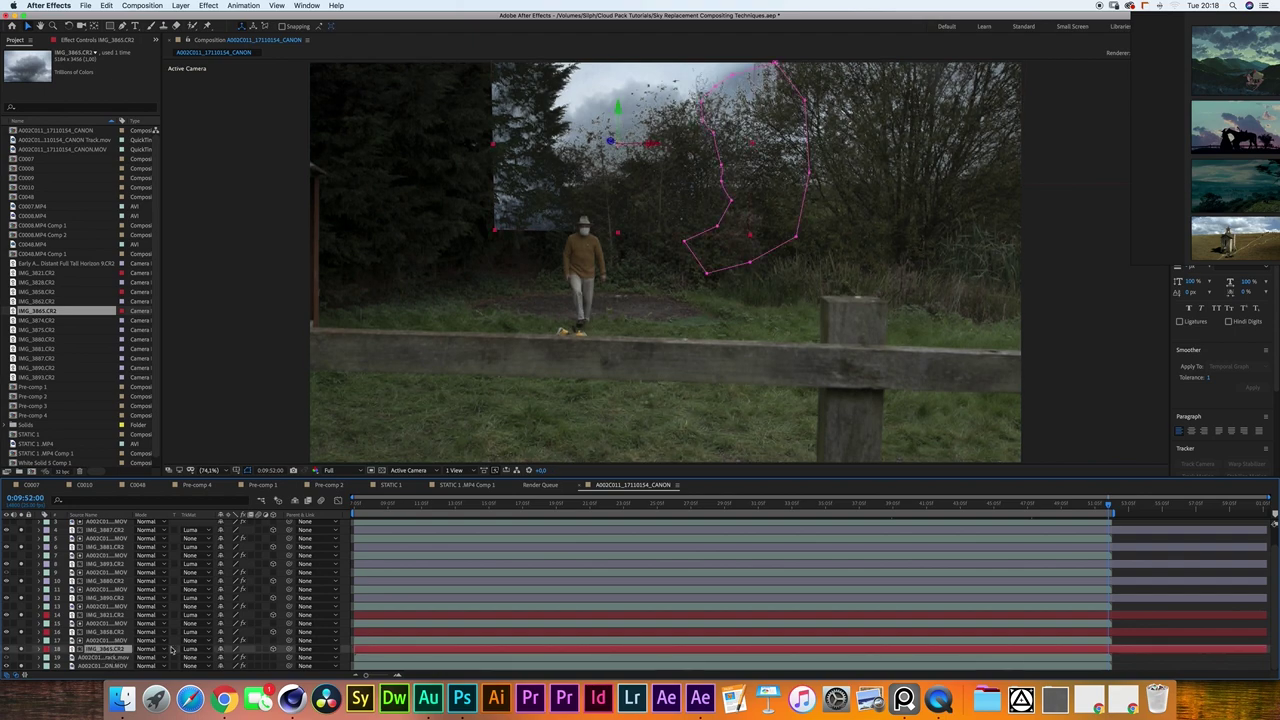
key(Up)
key(Up)
key(Up)
key(Up)
key(Up)
key(Up)
key(Up)
key(Up)
key(Up)
key(Up)
key(Up)
key(Up)
key(Up)
key(Up)
key(Up)
key(Up)
key(Up)
key(Up)
key(Up)
key(Up)
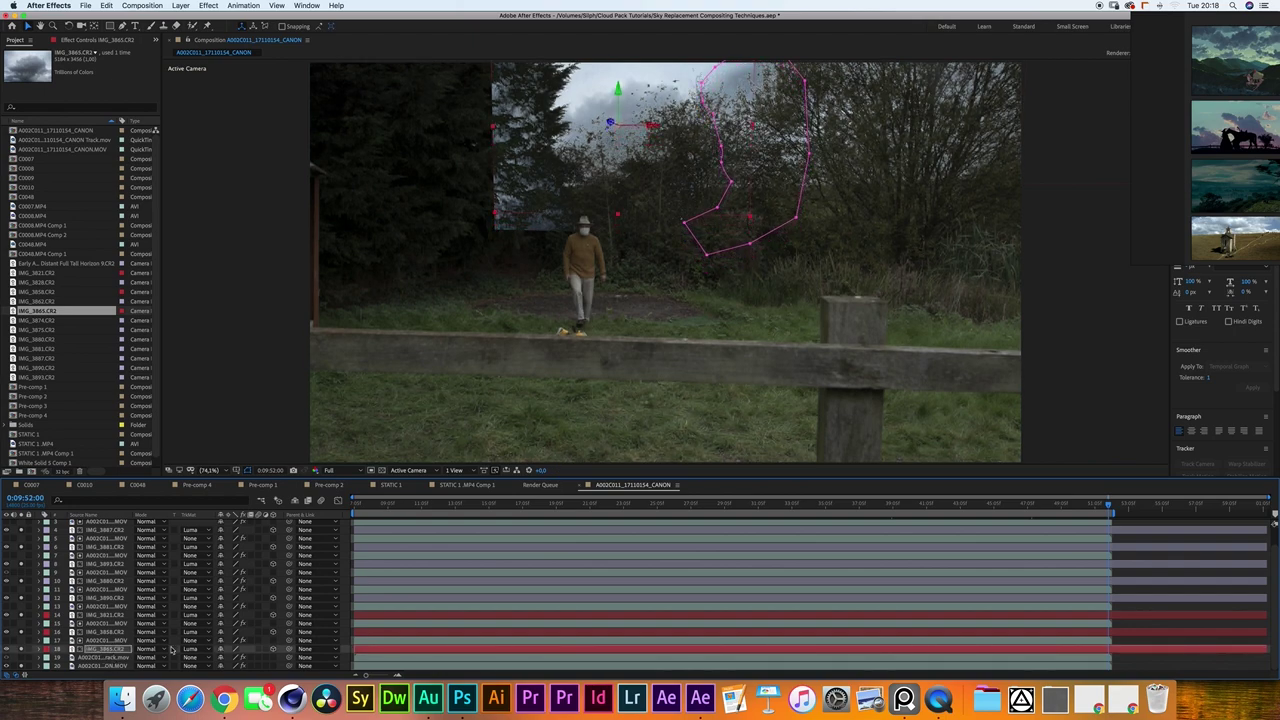
key(Up)
key(Up)
key(Up)
key(Up)
key(Up)
key(Up)
key(Up)
key(Up)
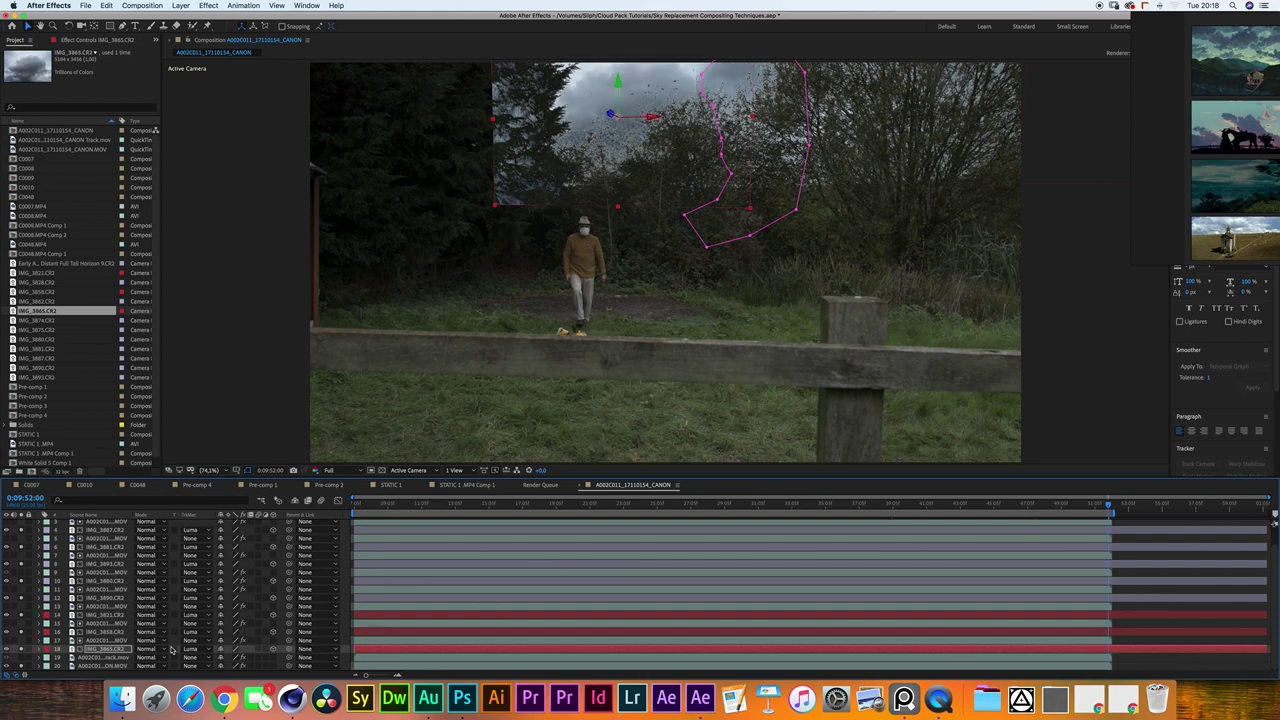
key(Up)
key(Up)
key(Up)
key(Up)
key(Up)
key(Right)
key(Right)
key(Right)
key(Right)
key(Right)
key(Right)
key(Up)
key(Up)
key(Up)
key(Up)
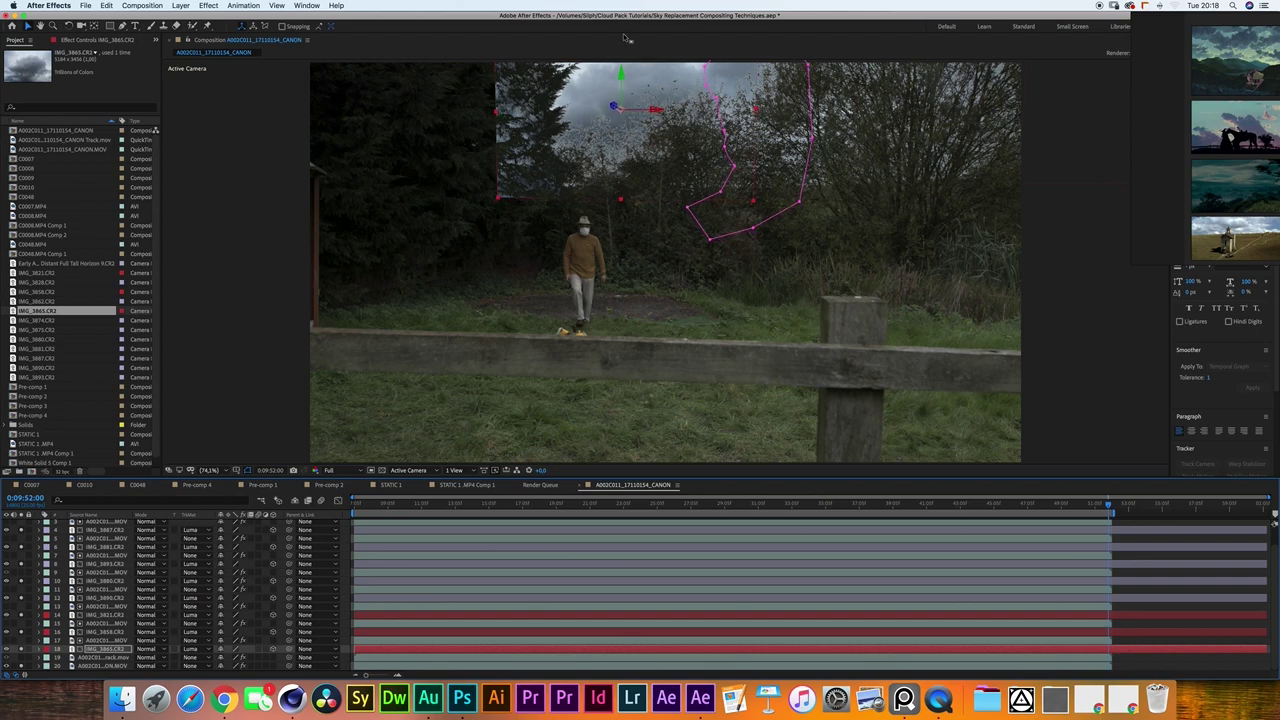
key(Up)
key(Up)
key(Up)
key(Up)
key(Up)
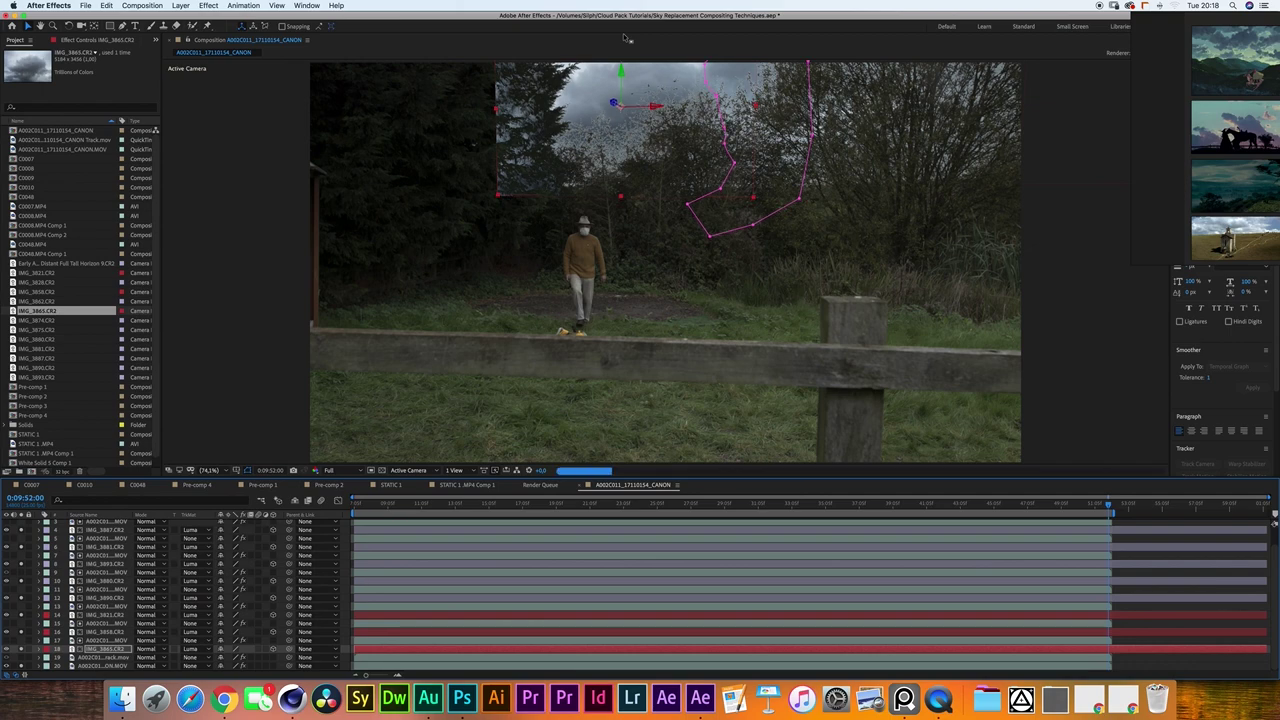
Scale up the IMG_3865.CR2 layer and raise it further in the frame.
key(s)
drag(234, 658, 254, 659)
key(shift+Up)
key(shift+Up)
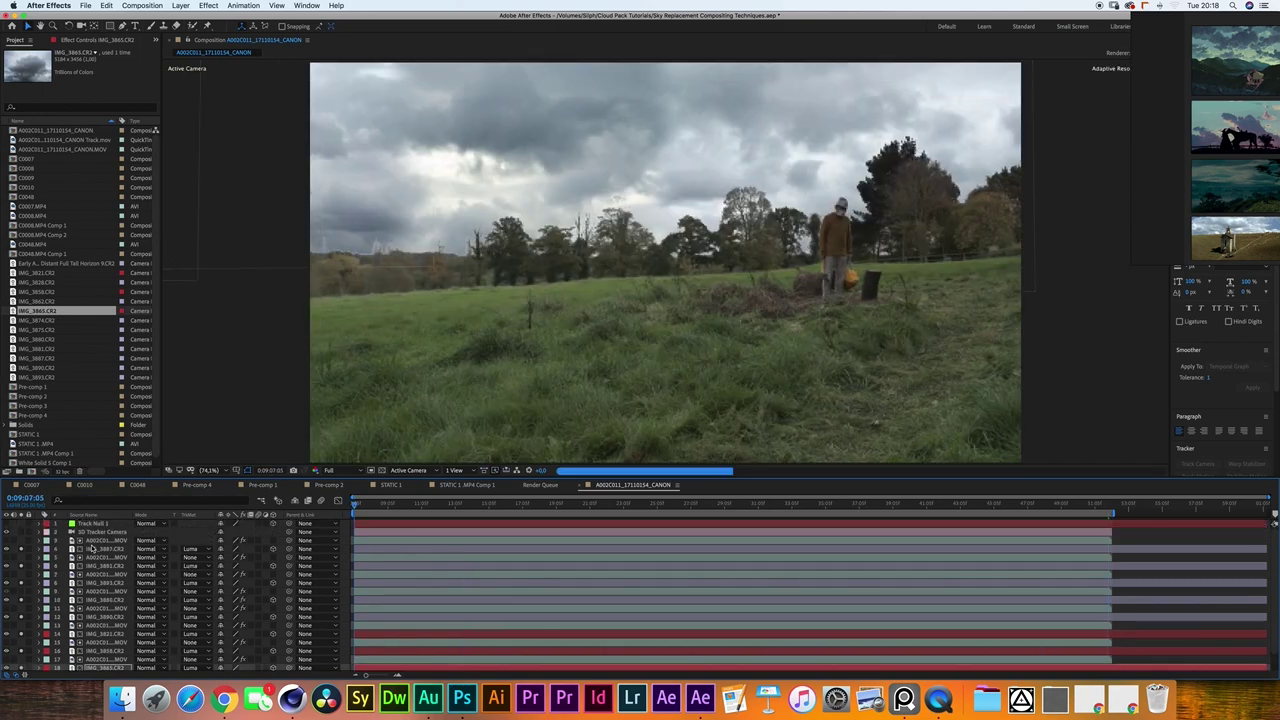
At 0:09:07:05, duplicate the IMG_3881.CR2 layer and its footage matte, placing the copied matte directly above the upper IMG_3881.CR2 copy.
click(95, 549)
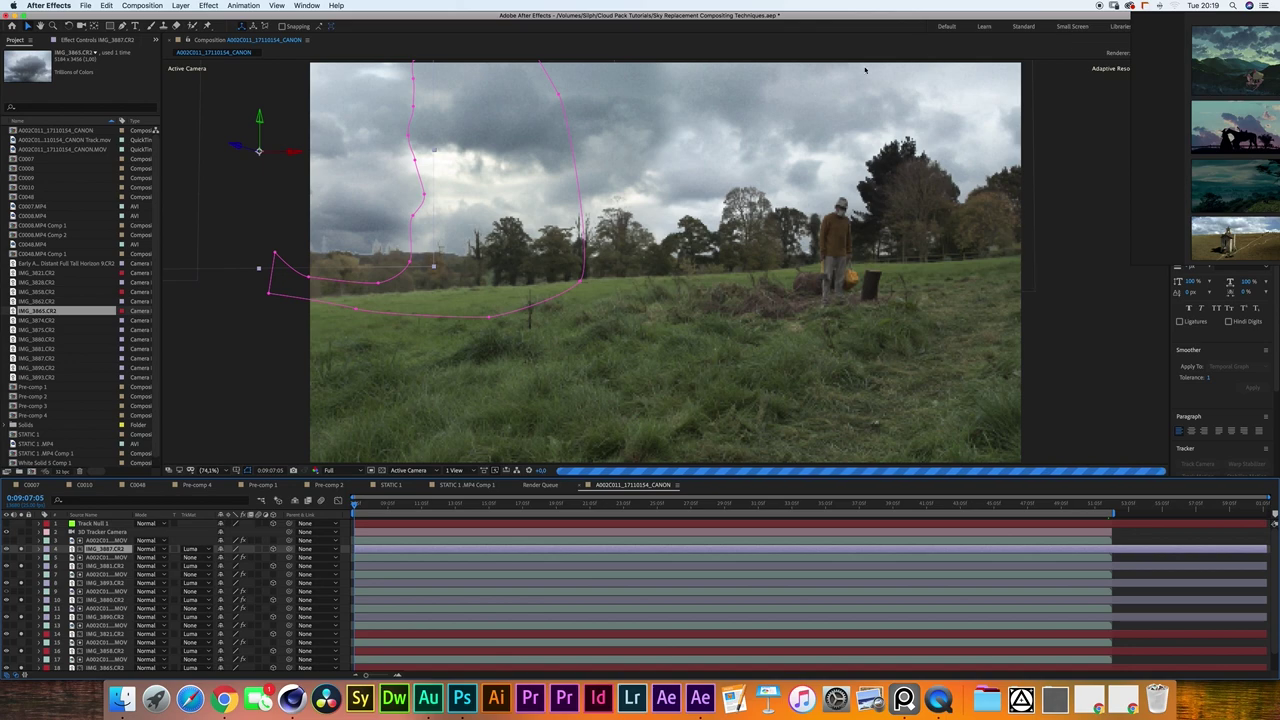
click(92, 574)
click(97, 566)
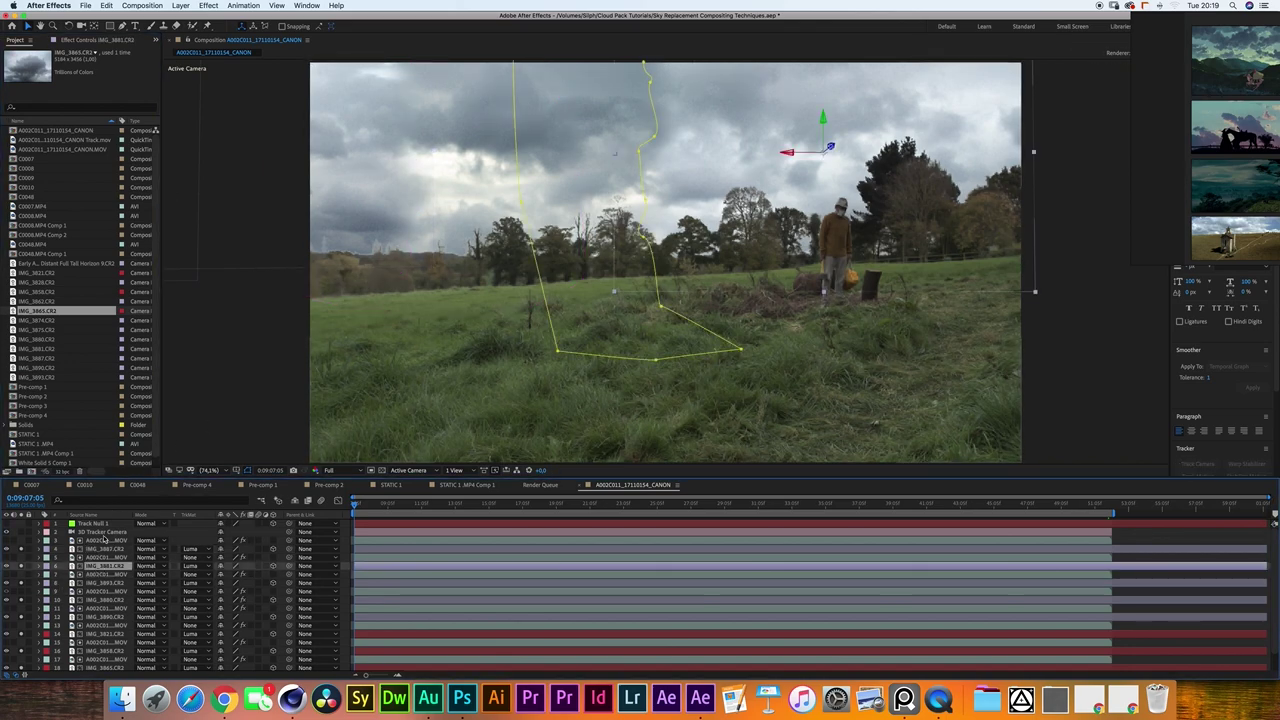
key(super+d)
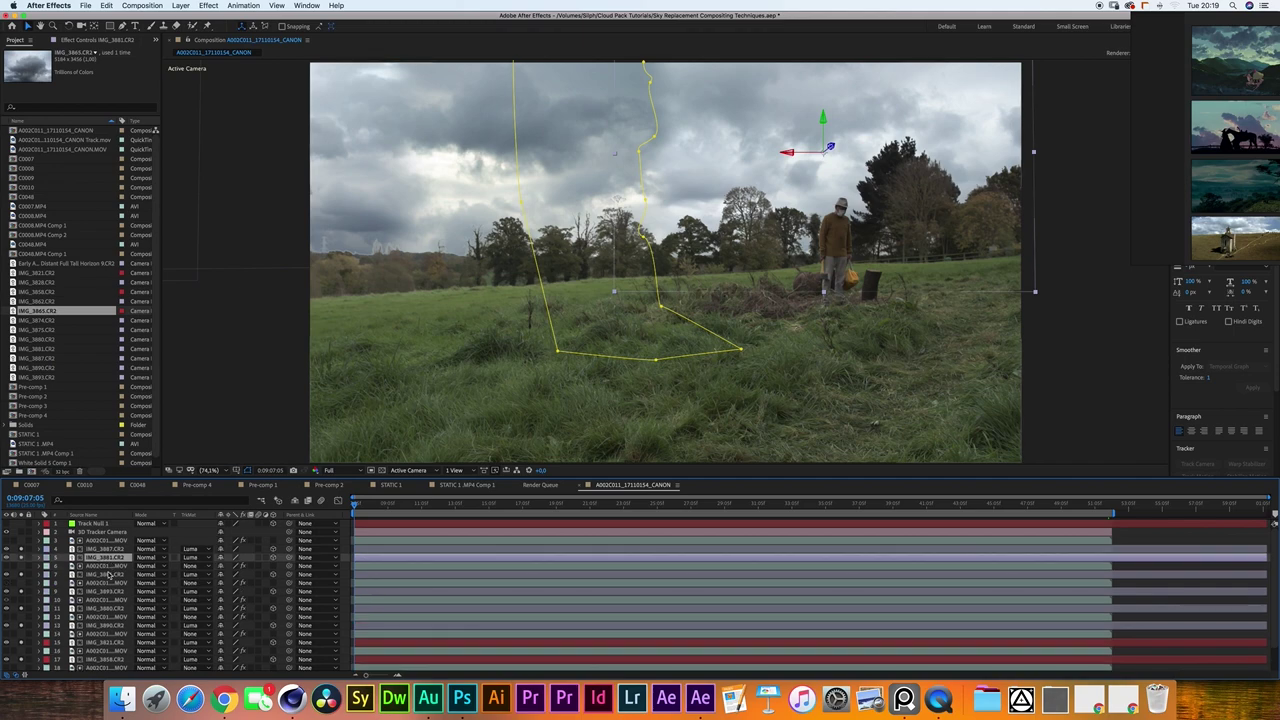
click(100, 566)
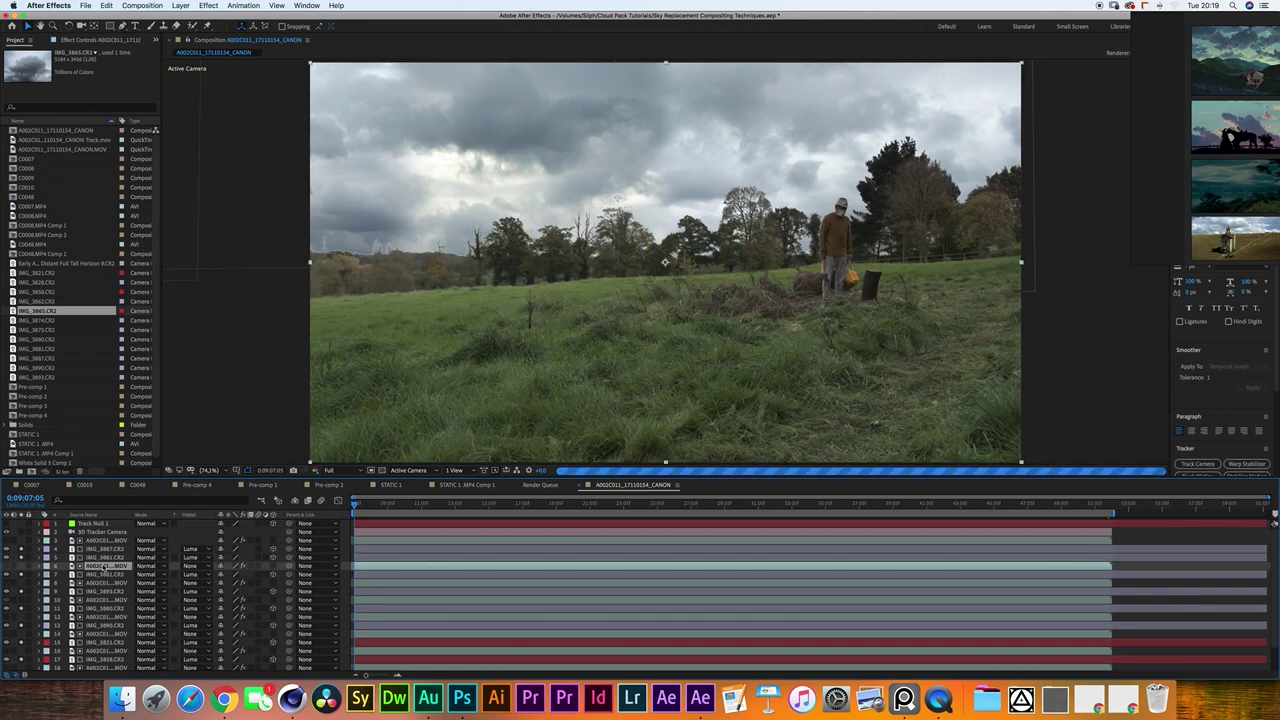
key(super+d)
drag(101, 566, 102, 554)
Delete the existing mask from the upper IMG_3881.CR2 copy.
click(97, 566)
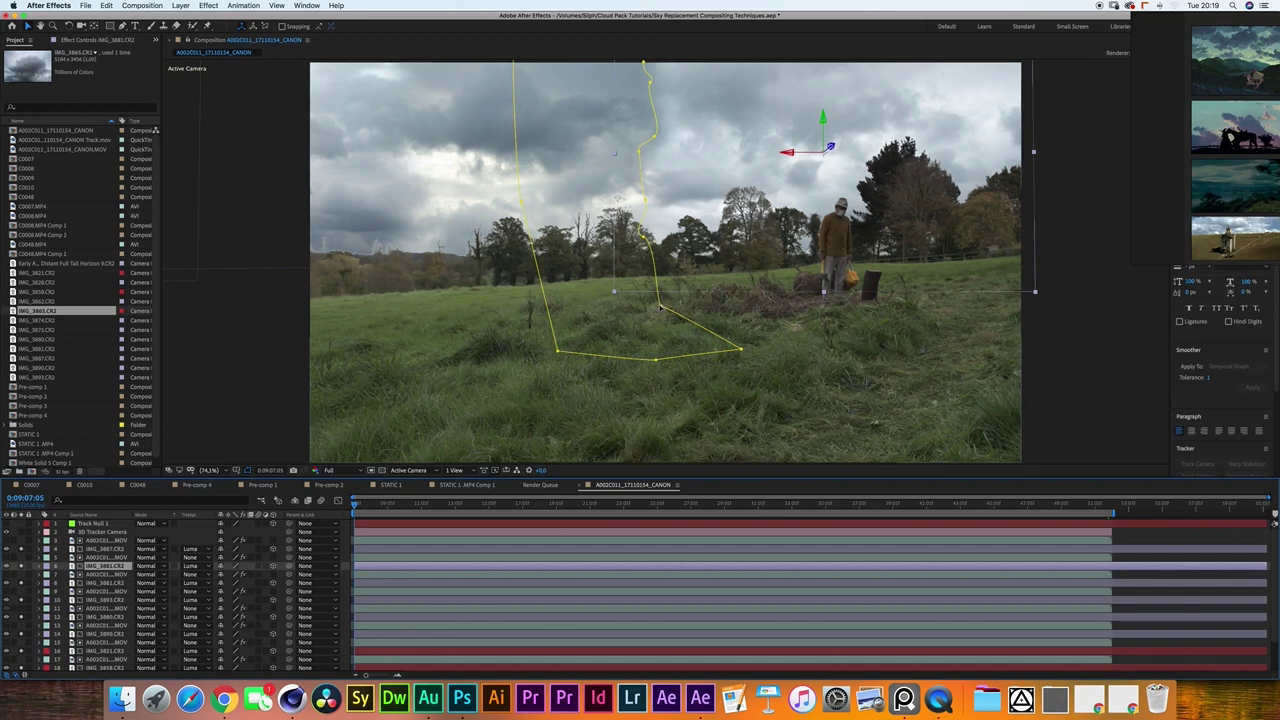
key(m)
click(132, 580)
key(Delete)
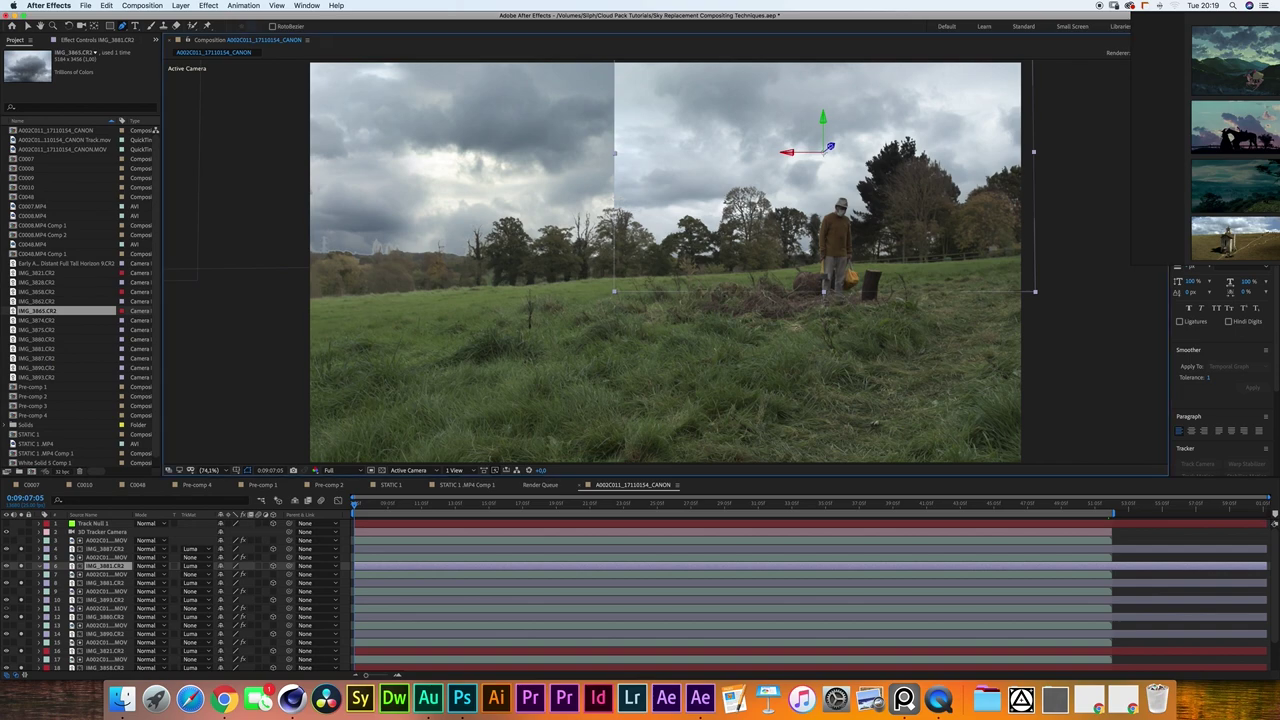
Draw a mask on the upper IMG_3881.CR2 copy around the sky over the dark trees, and feather it 400 pixels.
drag(869, 64, 867, 90)
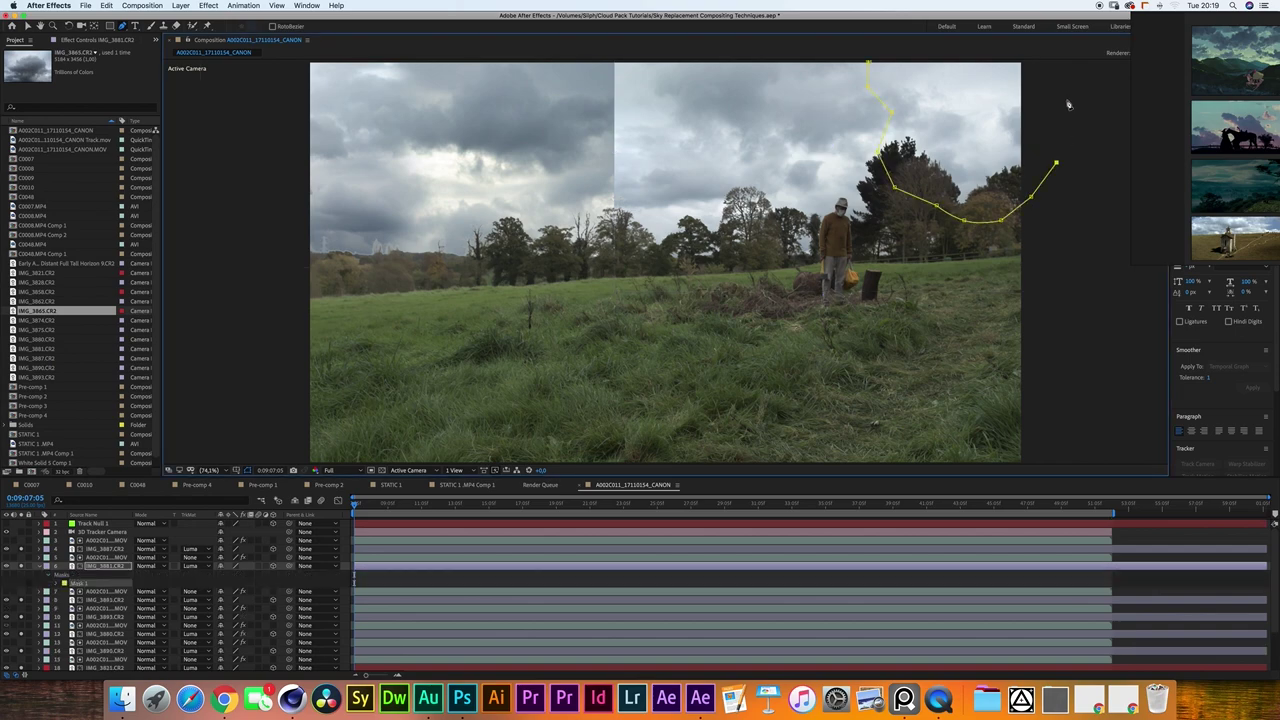
drag(1015, 227, 975, 389)
click(829, 219)
scroll(829, 219, down, 5)
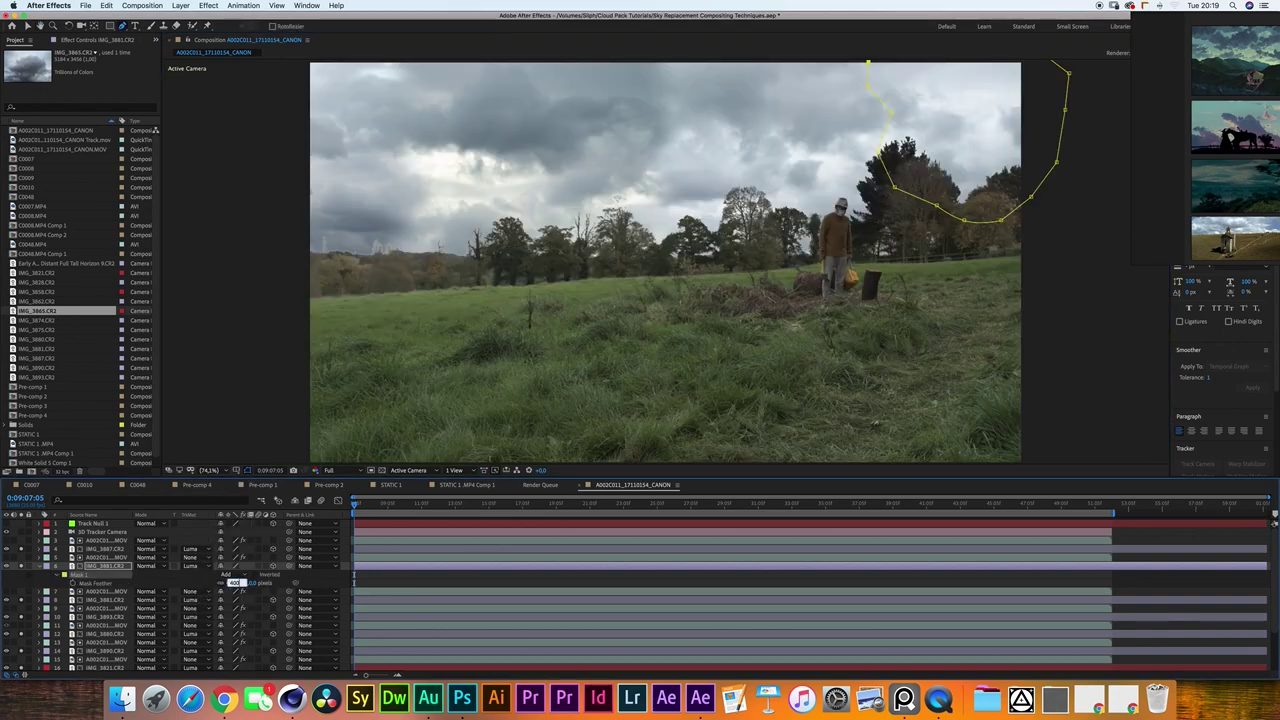
key(Return)
key(v)
Apply the Exposure effect to the masked IMG_3881.CR2 copy, raise its exposure to about 0.39, and compare with the layer off and on.
click(95, 40)
click(208, 5)
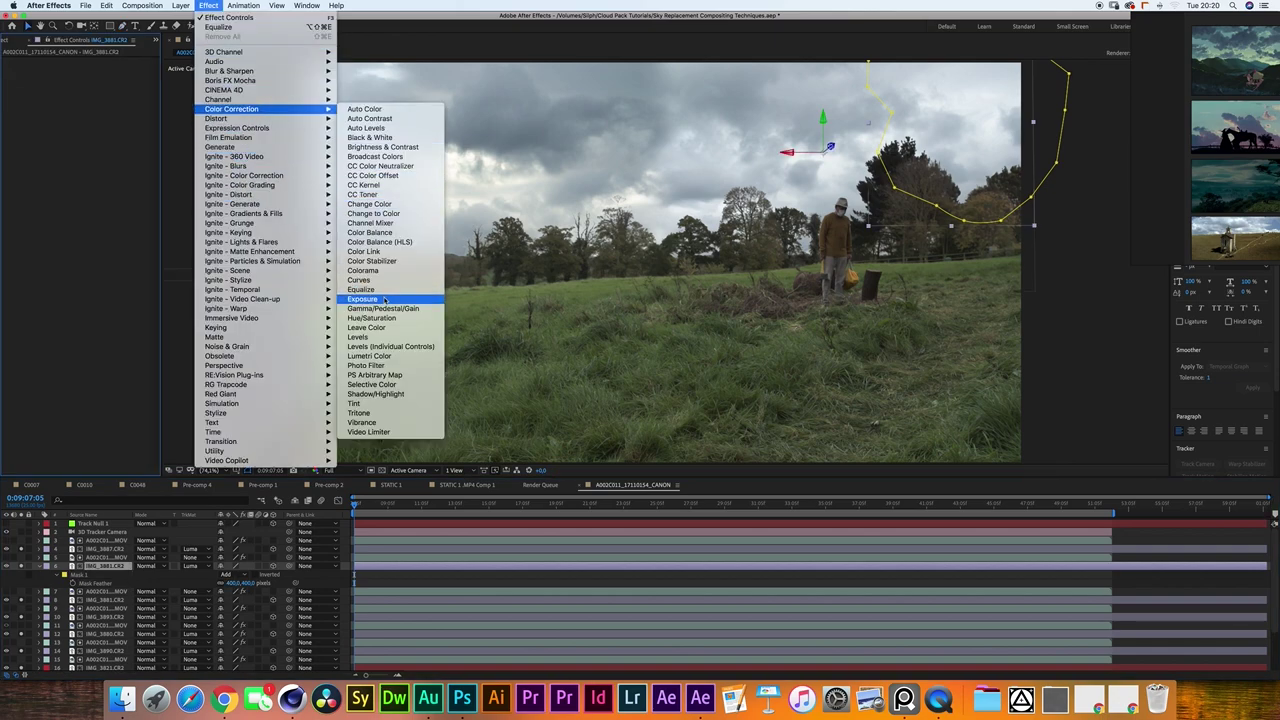
click(188, 212)
mouse_move(103, 86)
mouse_down()
mouse_move(216, 76)
mouse_move(104, 82)
mouse_up()
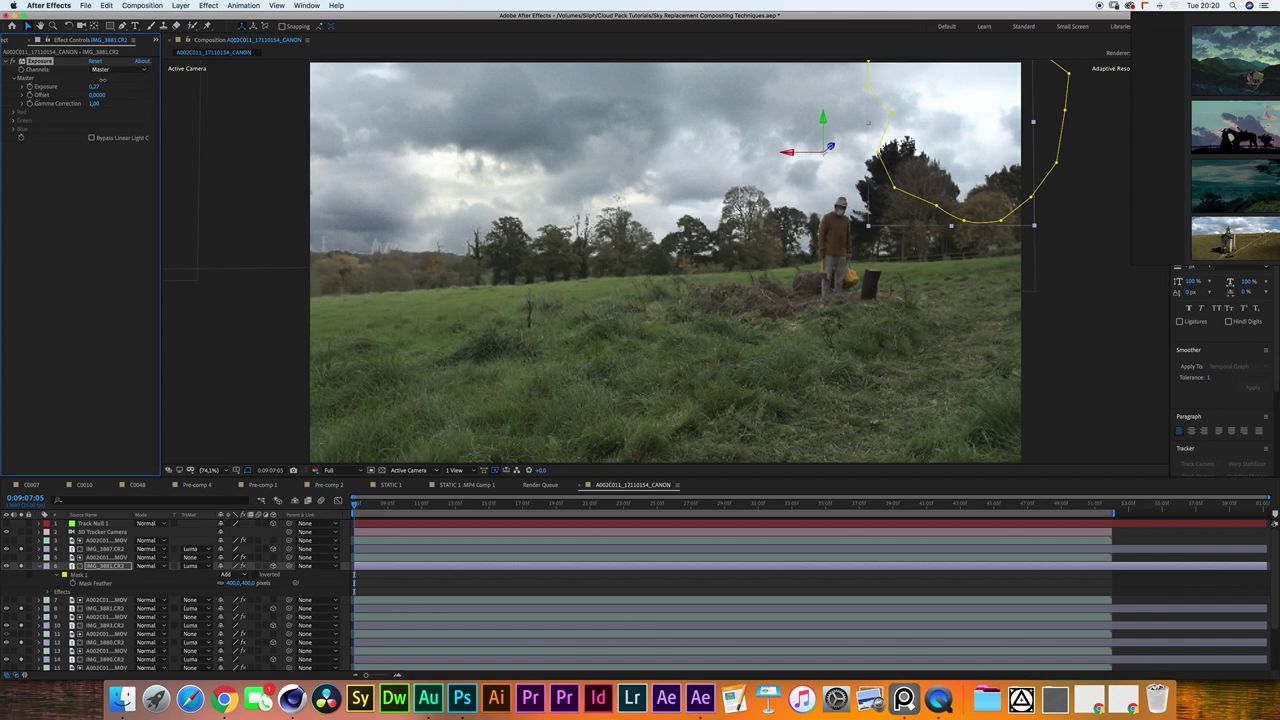
click(186, 344)
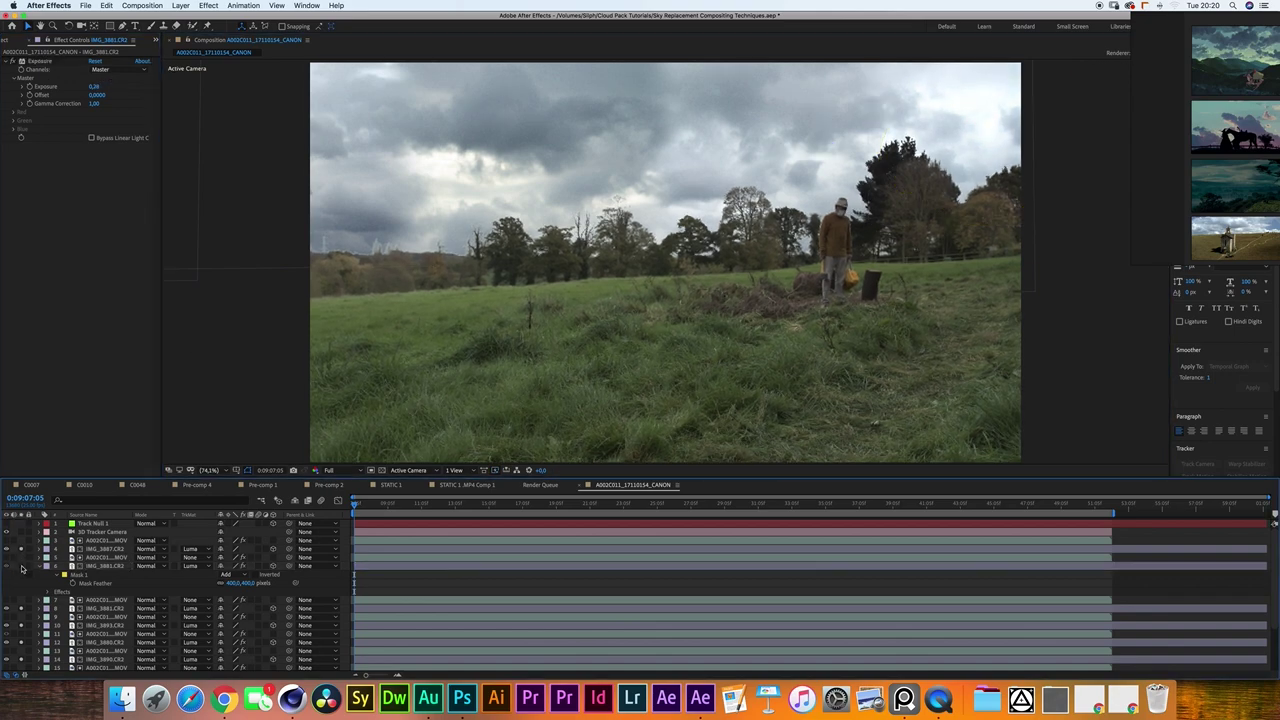
click(21, 566)
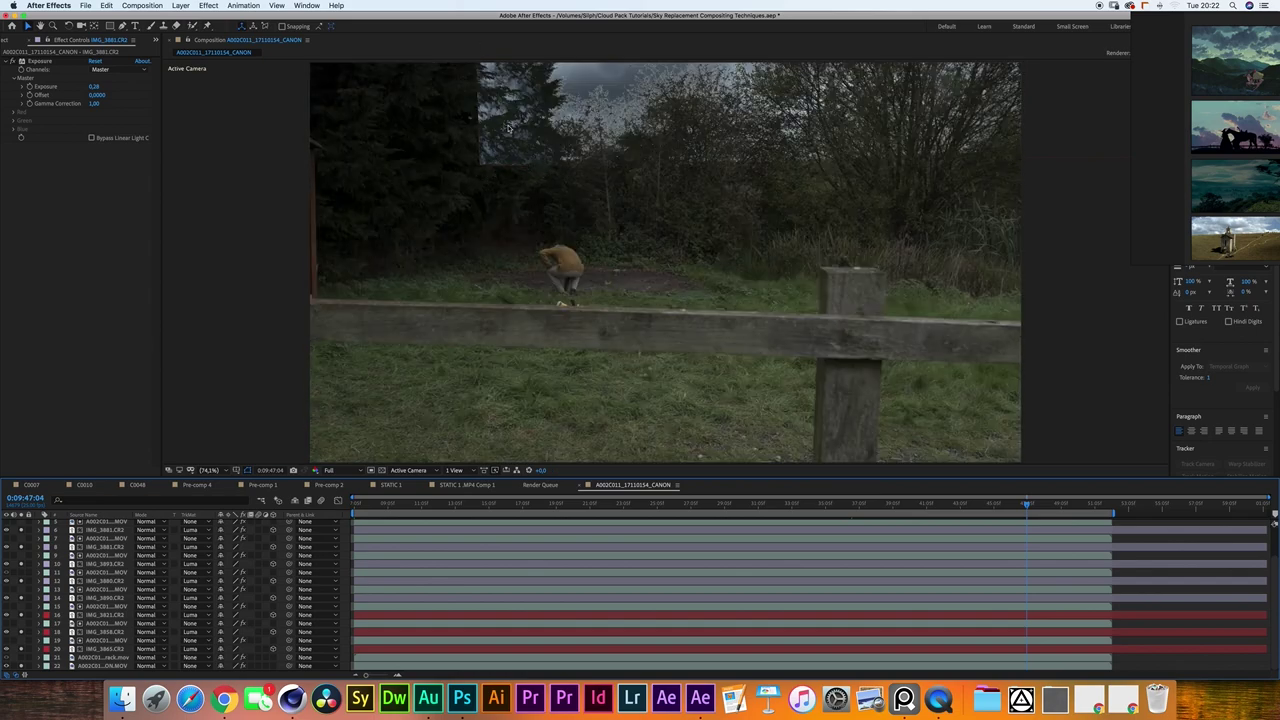
Select all the IMG cloud photo layers and clear their luma track mattes by setting the track matte to None.
click(91, 644)
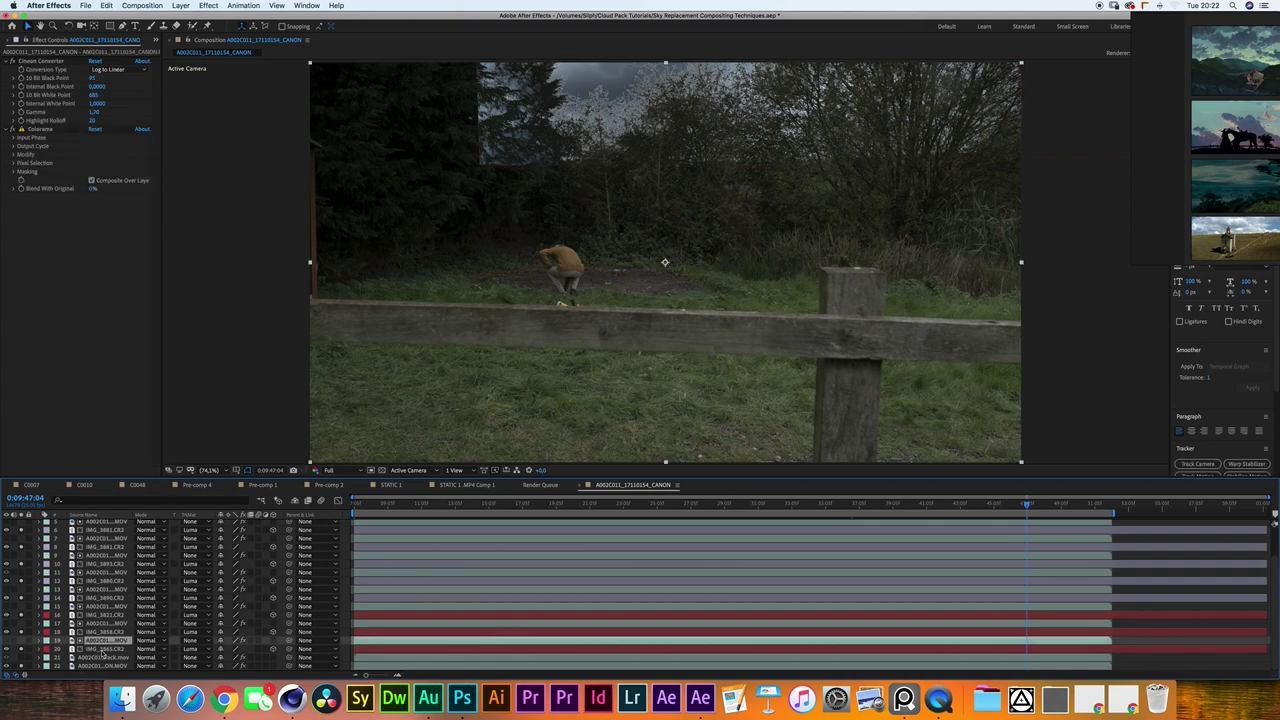
click(103, 649)
click(105, 632)
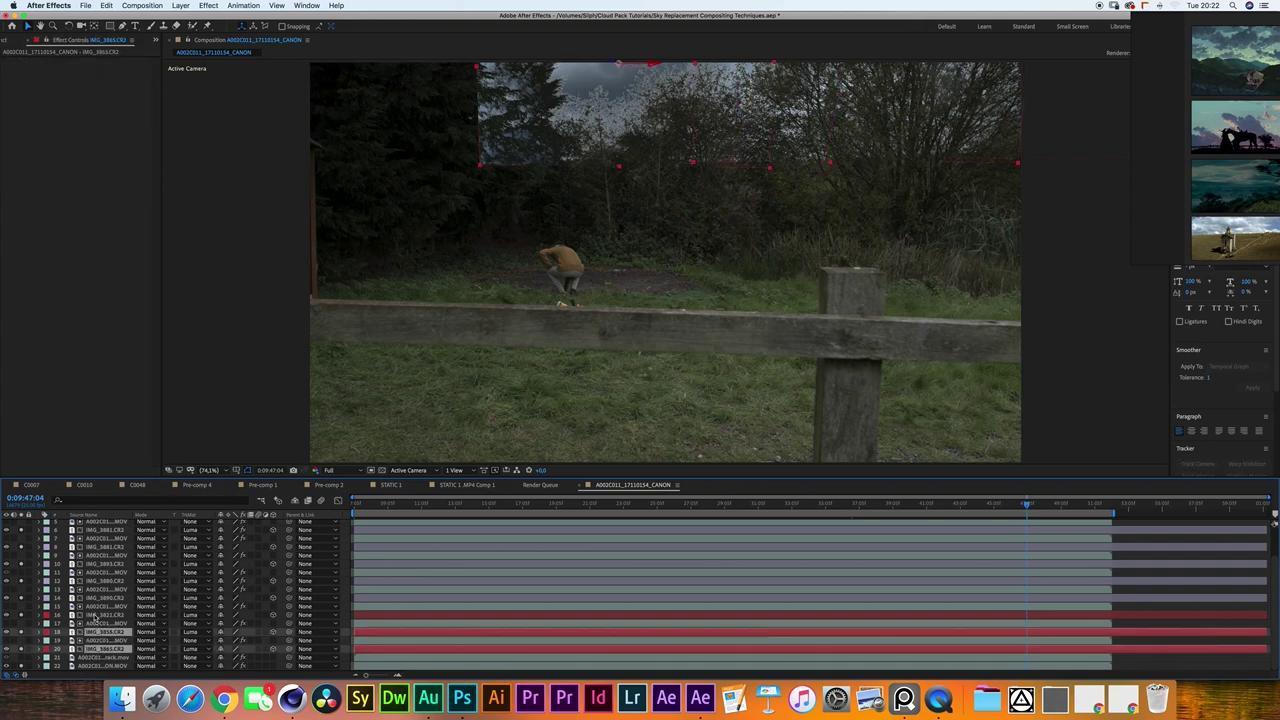
super+click(94, 615)
super+click(98, 598)
super+click(102, 581)
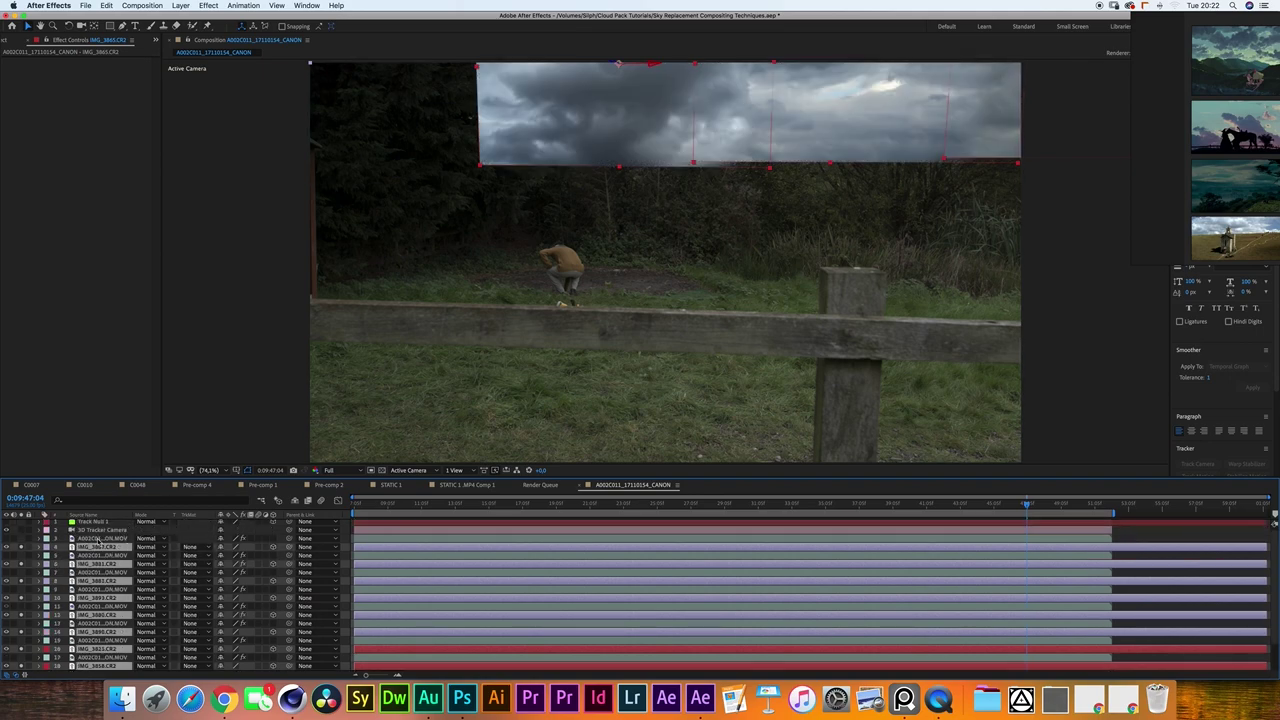
Delete all the duplicated A002C011_17110154_CANON.MOV matte layers stacked above and between the cloud photos.
click(98, 539)
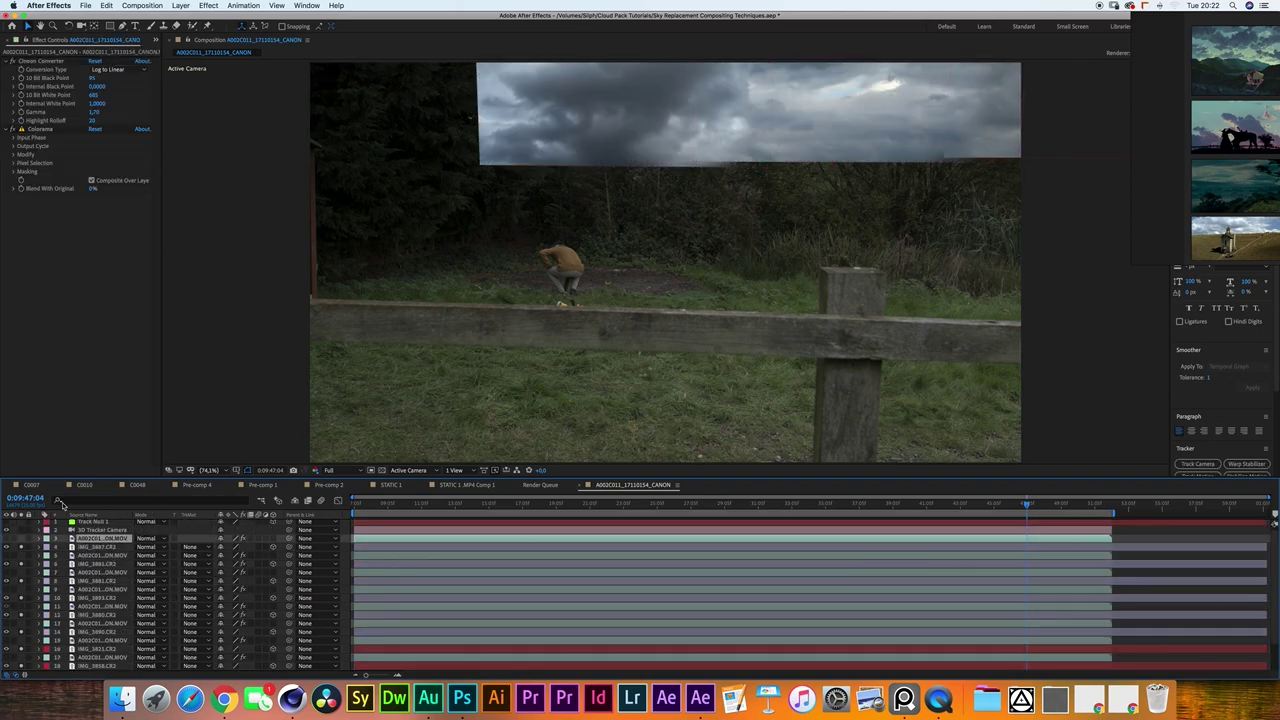
super+click(87, 556)
super+click(98, 573)
super+click(98, 590)
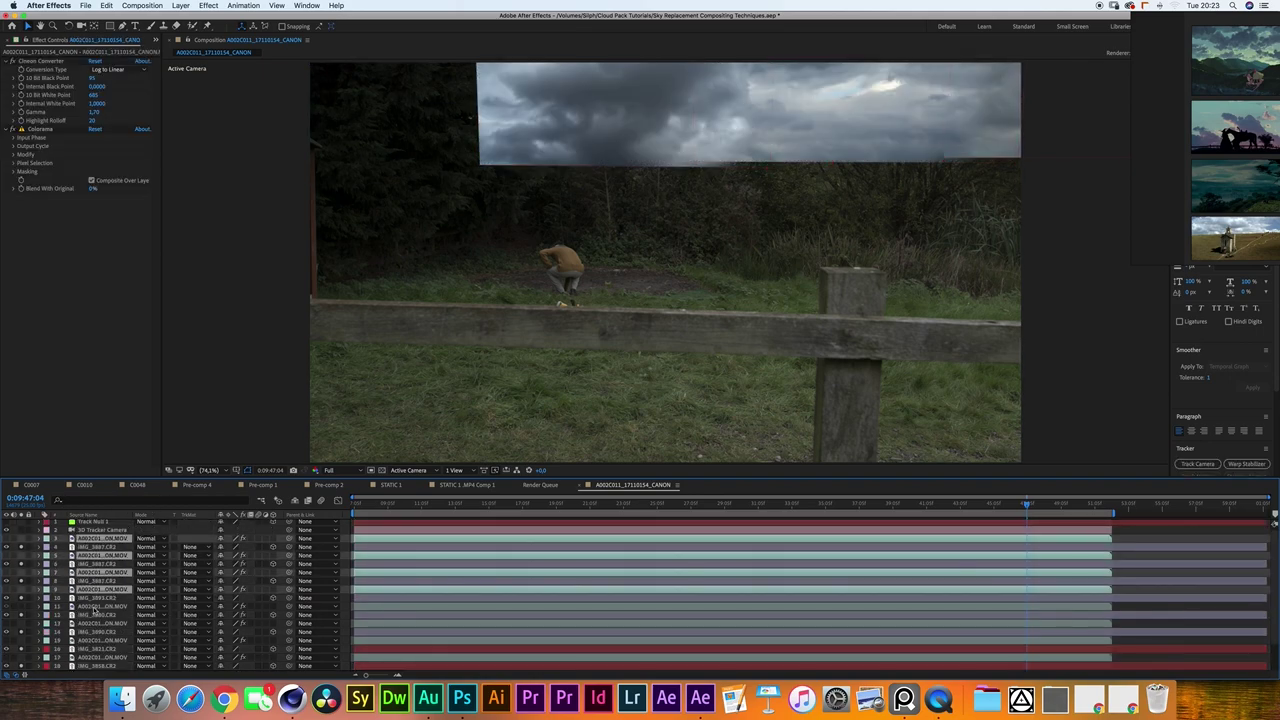
super+click(98, 606)
super+click(98, 623)
super+click(98, 640)
super+click(98, 657)
scroll(95, 650, down, 1)
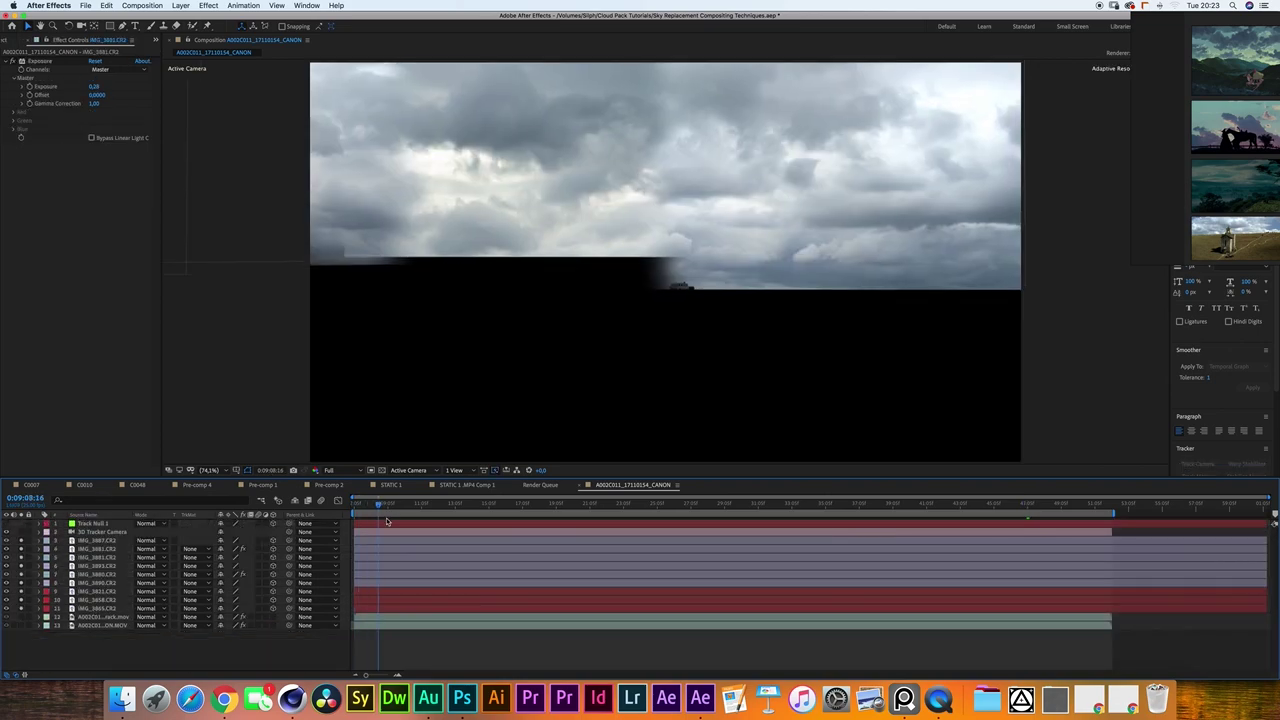
At 0:09:07:05, place one soloed black-and-white footage matte above the cloud layers and pre-compose it, moving all attributes into the new composition.
drag(387, 521, 59, 629)
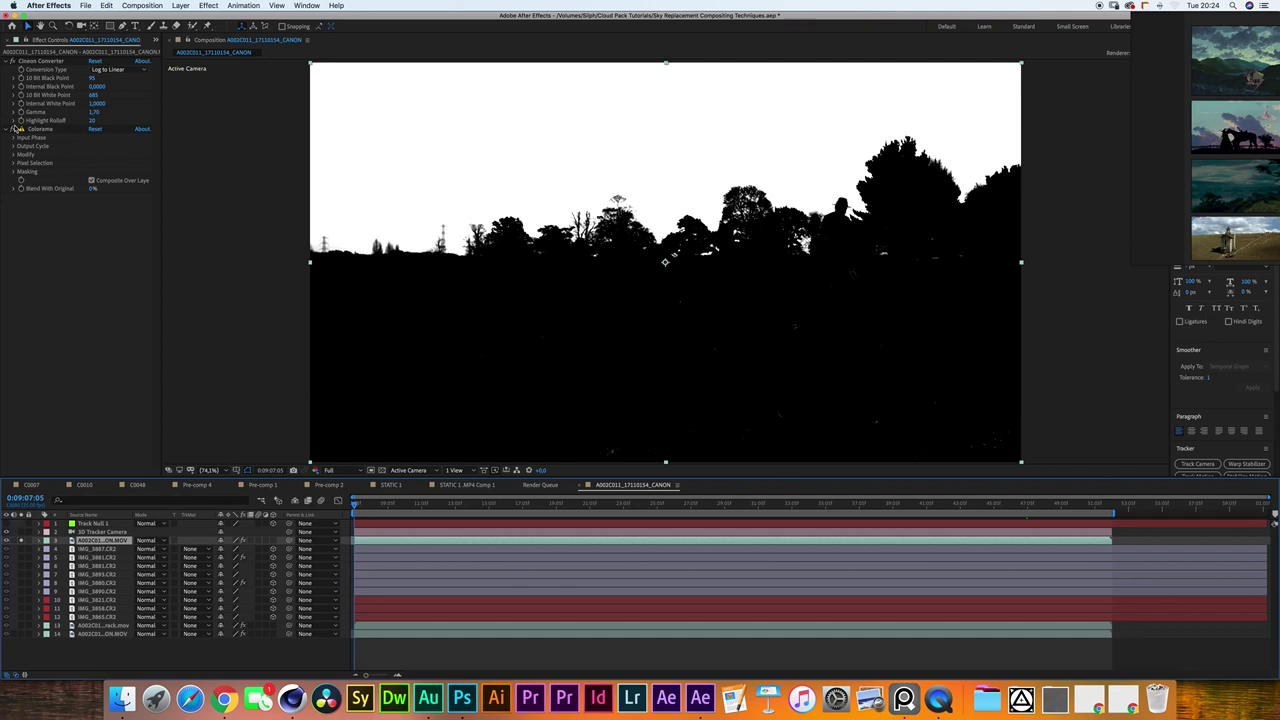
click(14, 128)
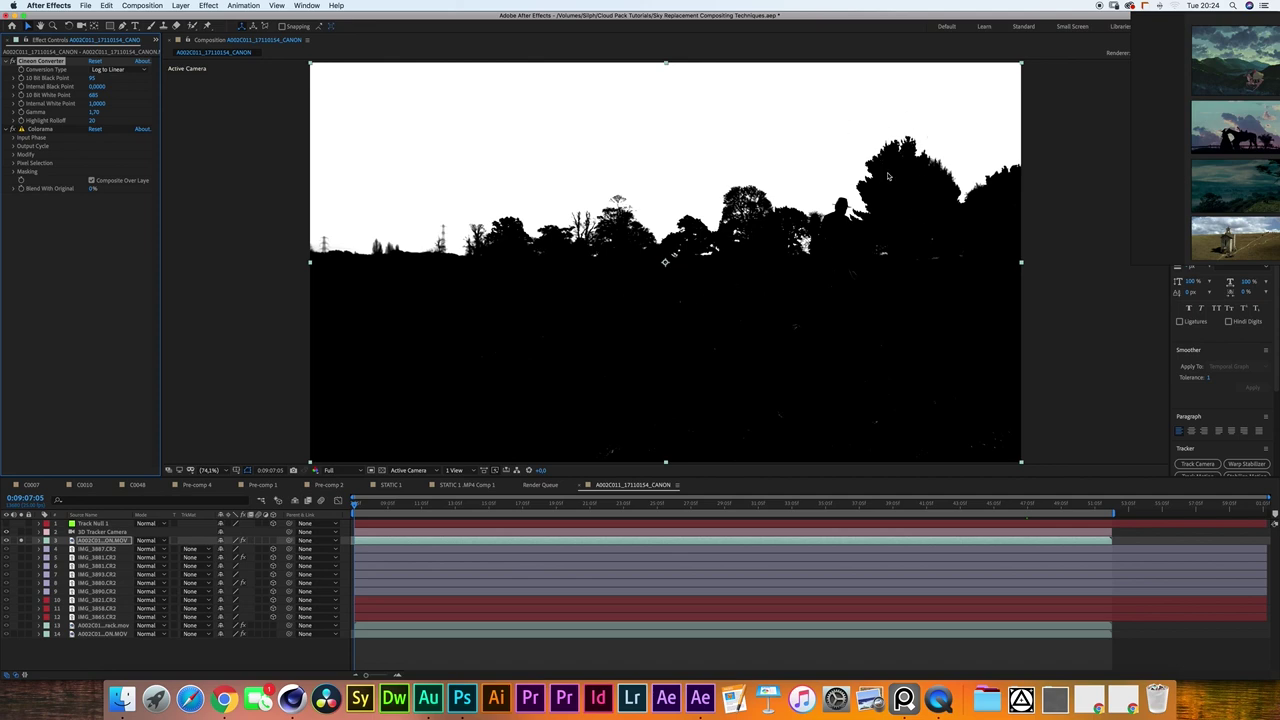
click(208, 6)
click(209, 7)
click(209, 6)
click(393, 98)
key(shift+super+c)
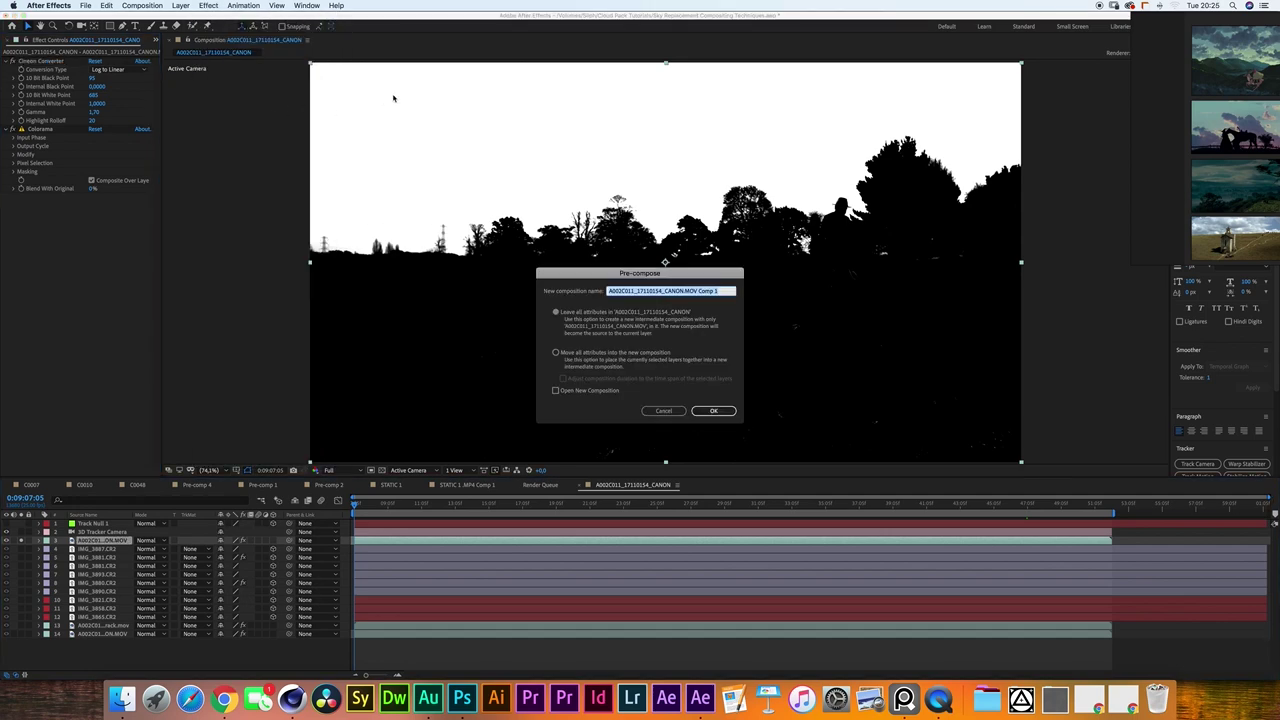
click(600, 366)
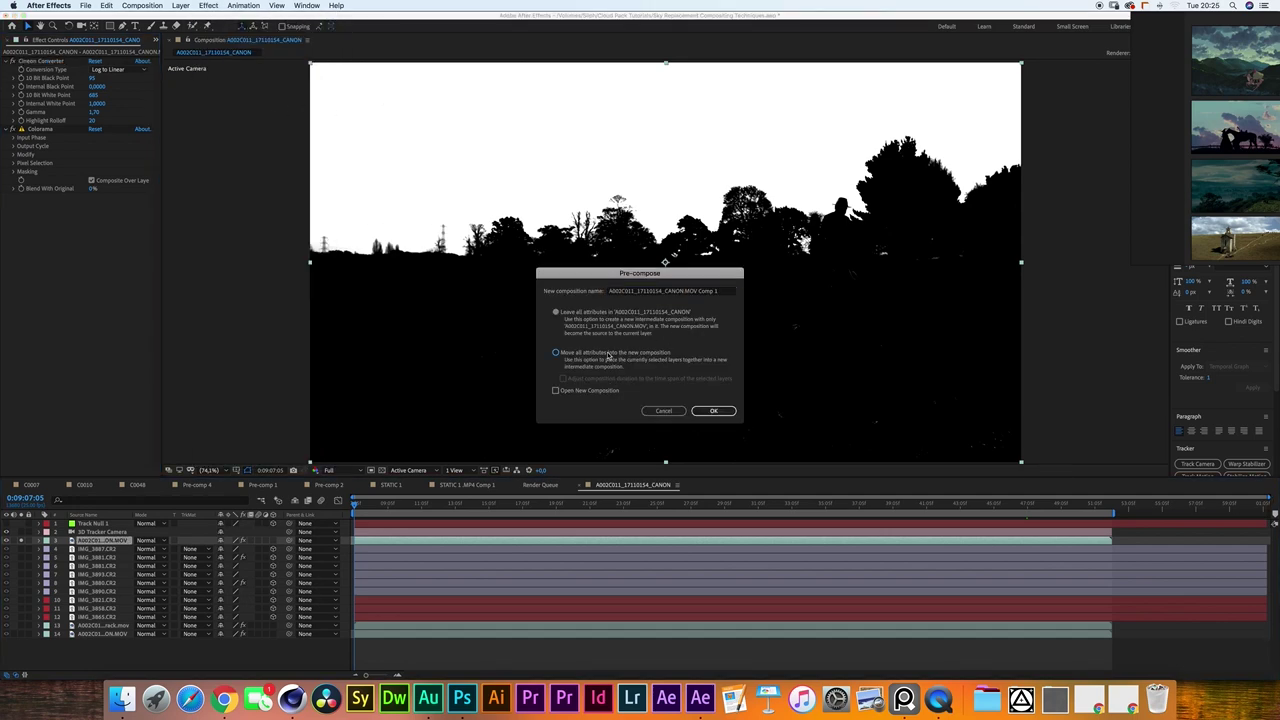
click(712, 412)
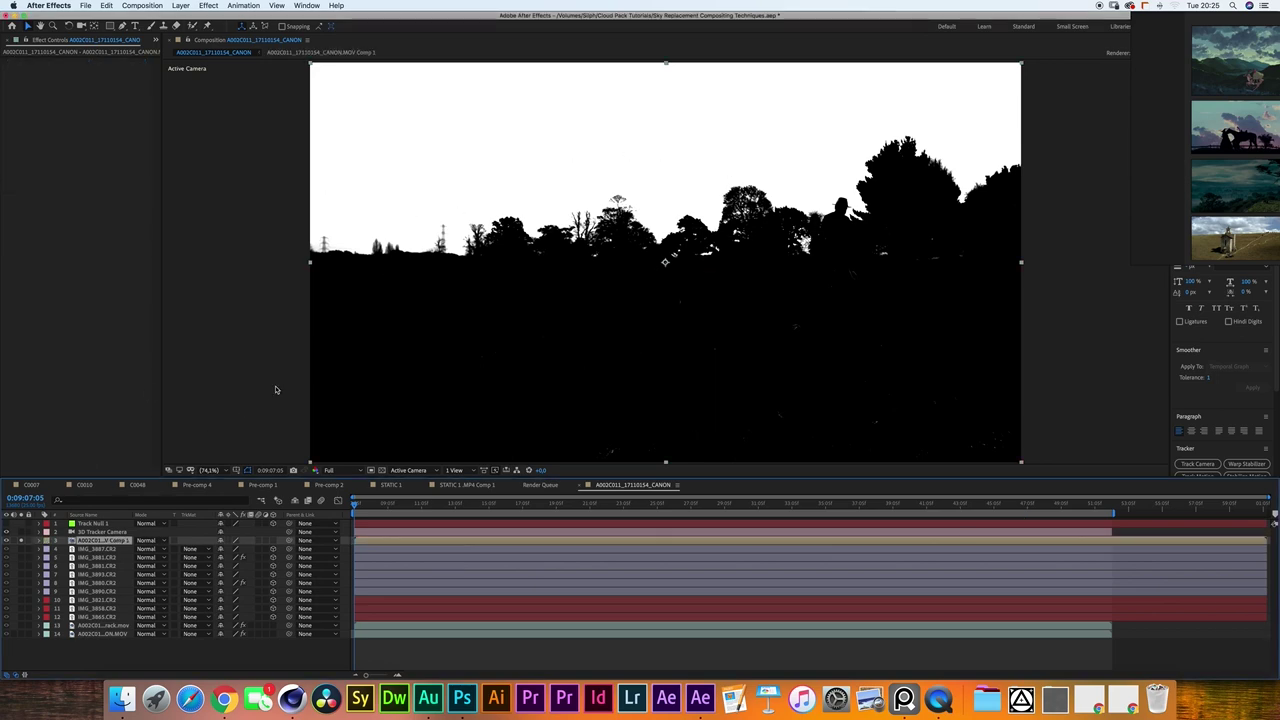
Apply Set Matte to the pre-composed footage matte, using its own Luminance with Invert Matte enabled, and show the transparency grid.
click(208, 5)
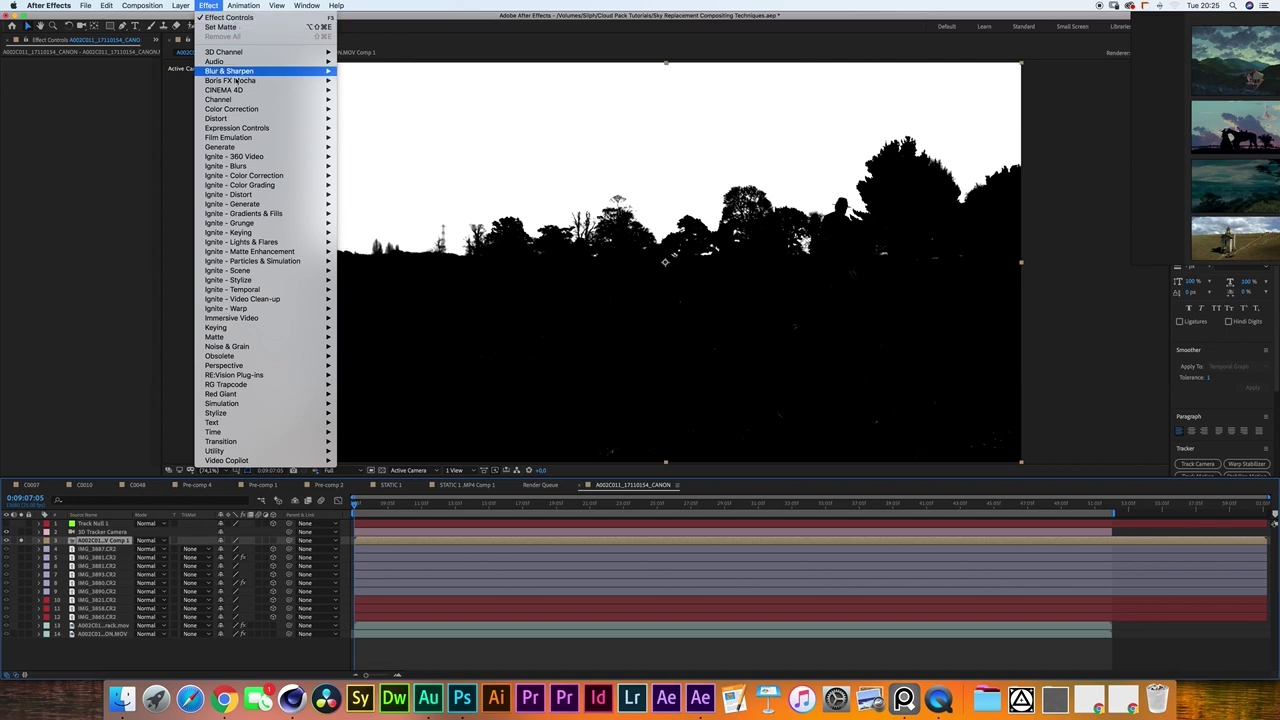
mouse_move(240, 100)
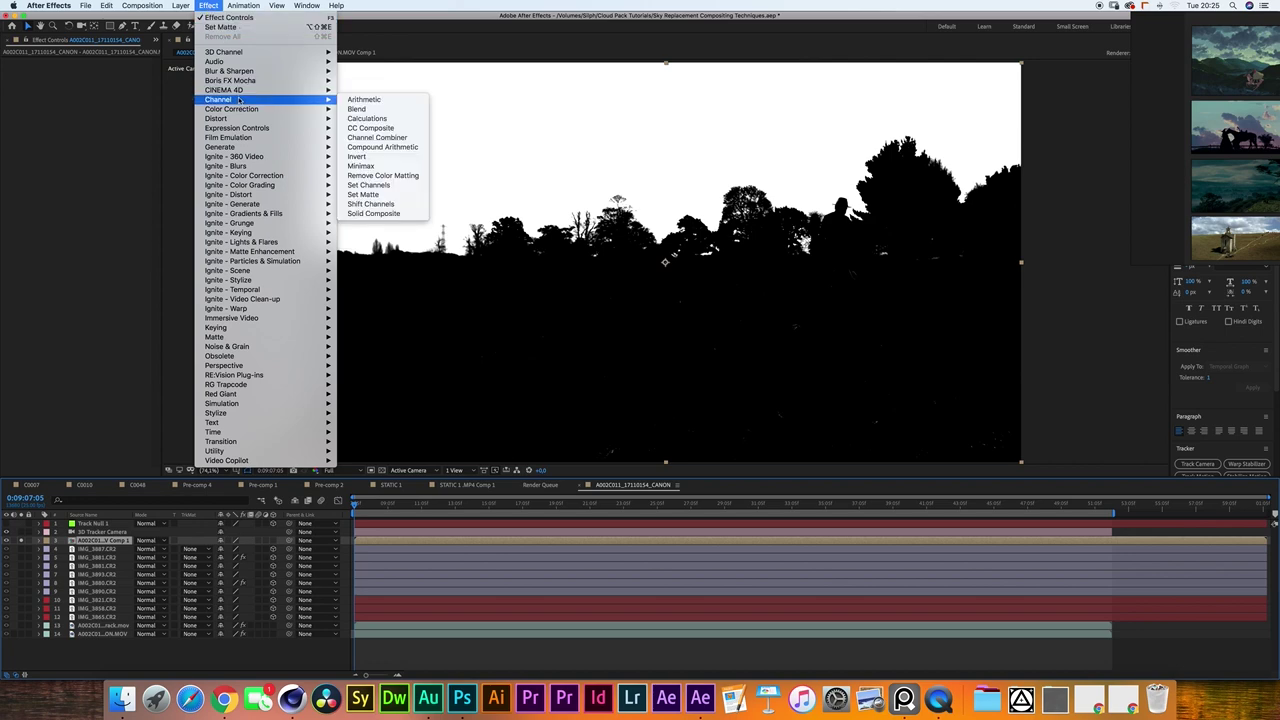
click(362, 195)
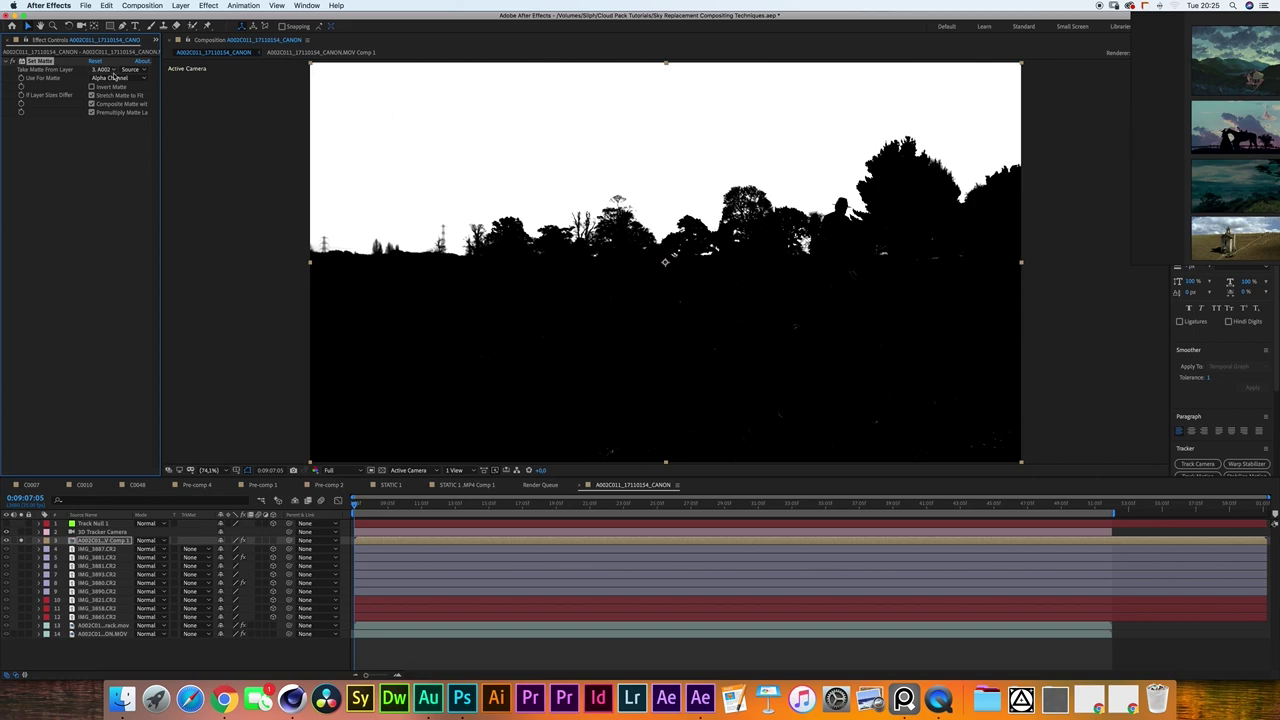
click(112, 71)
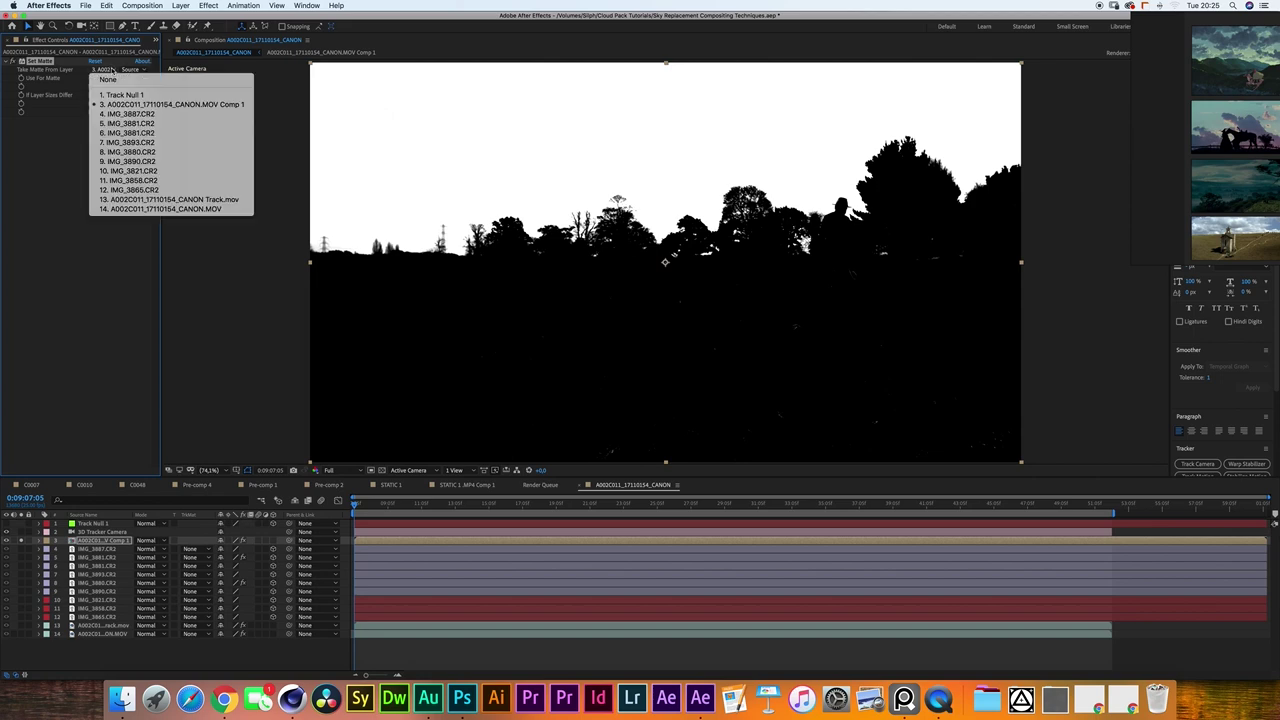
click(122, 104)
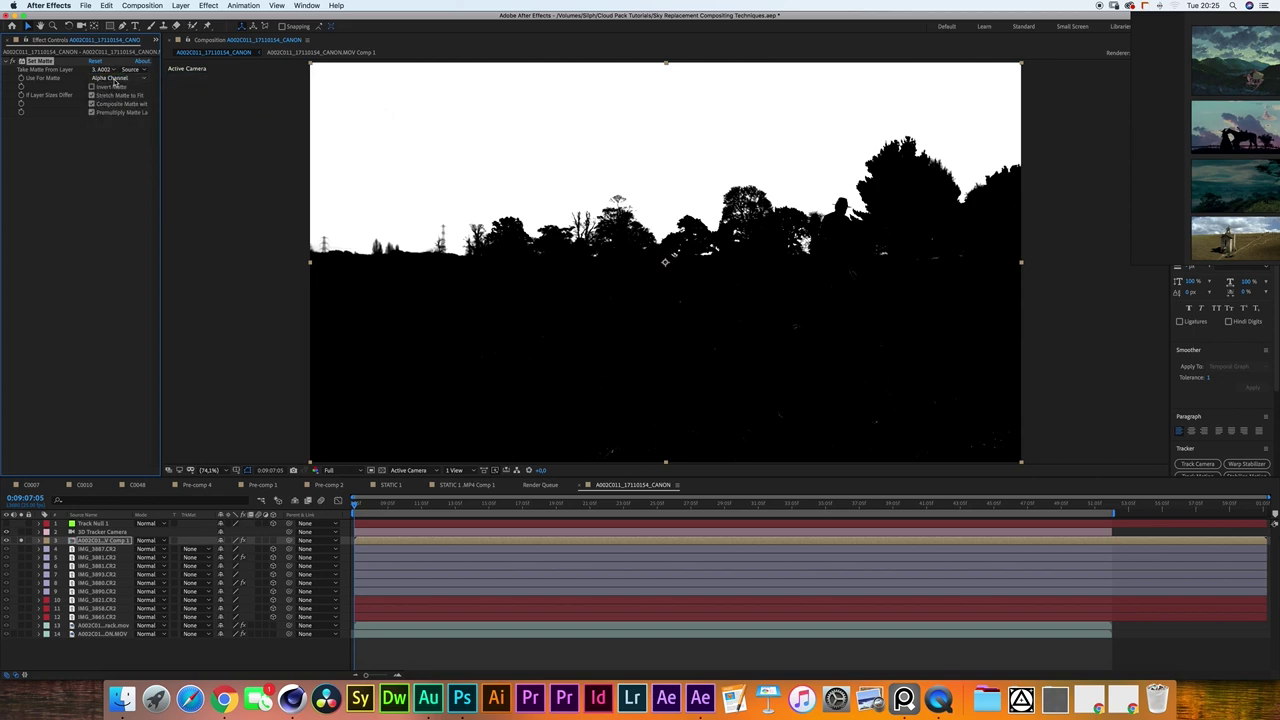
click(115, 80)
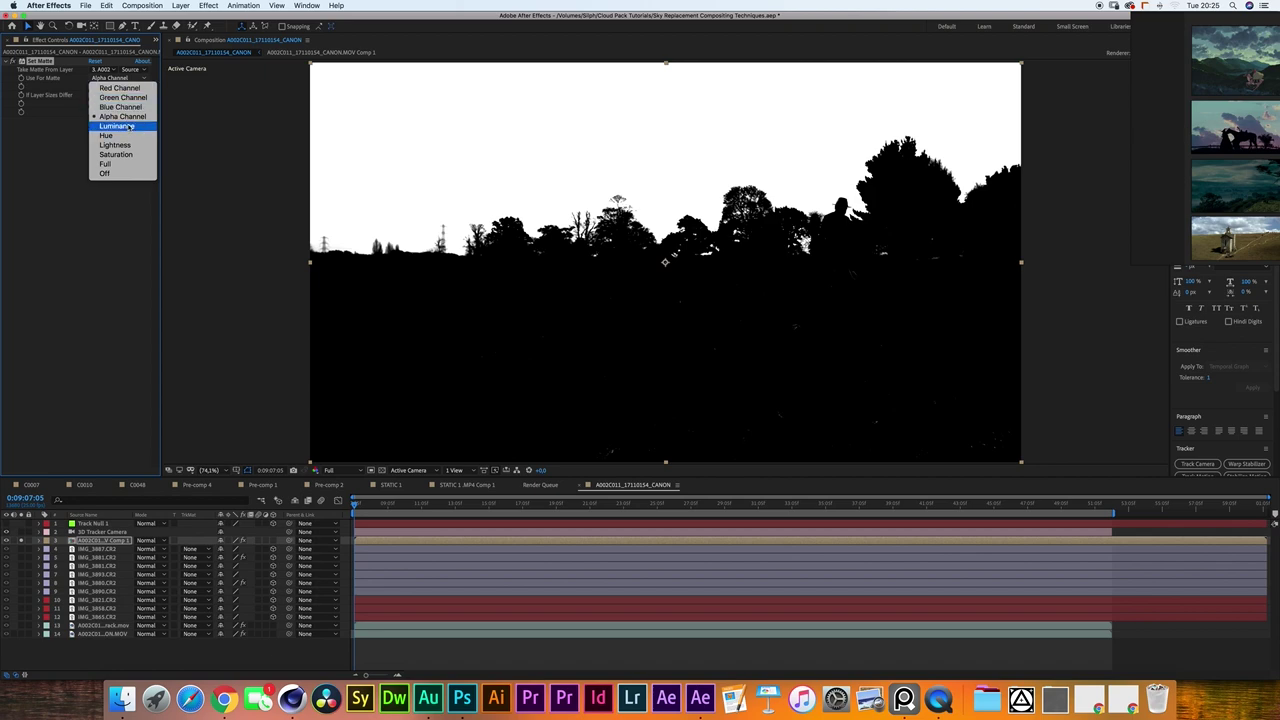
click(130, 128)
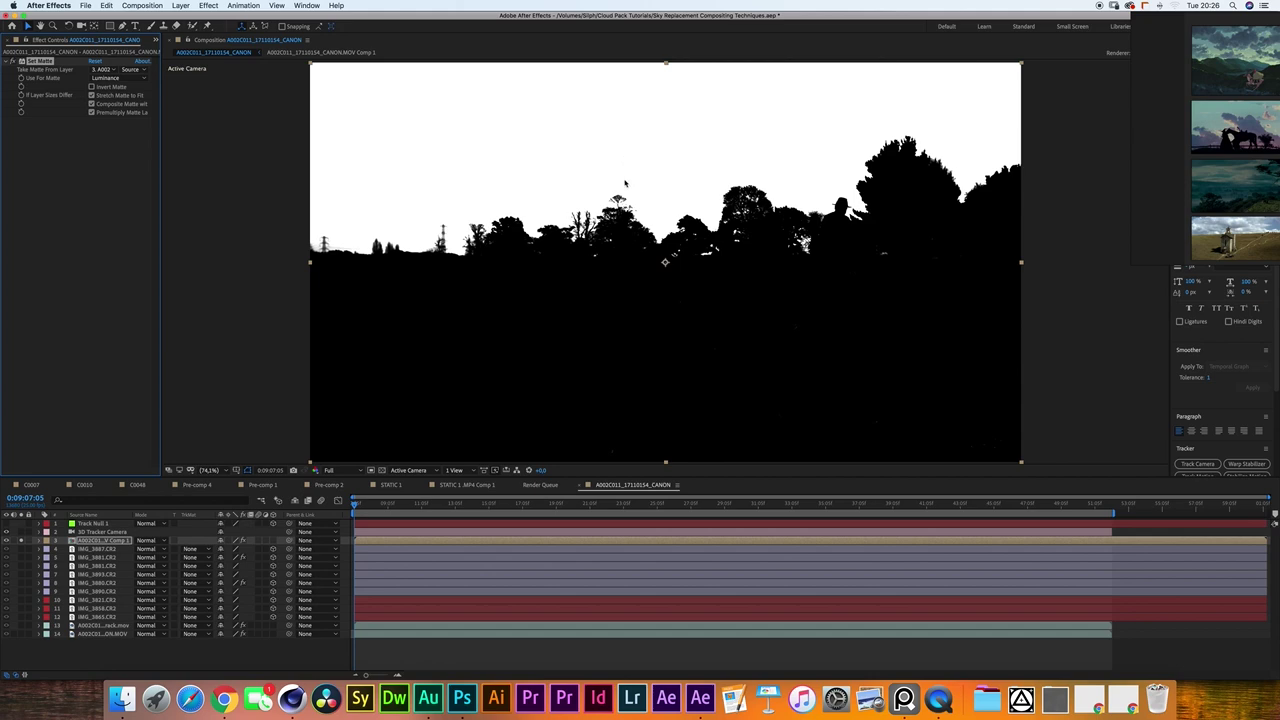
click(91, 87)
click(382, 470)
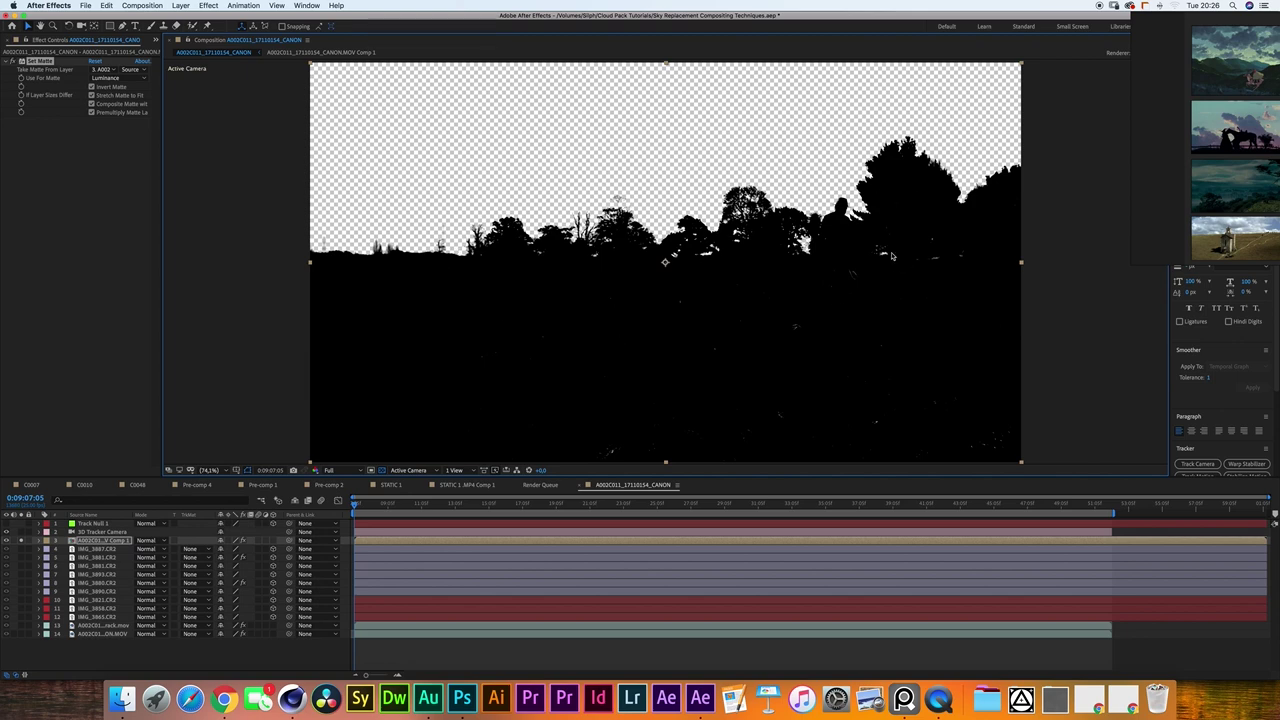
Apply Simple Choker to the pre-composed footage matte and set Choke Matte to 0,70.
click(208, 5)
click(208, 5)
click(208, 5)
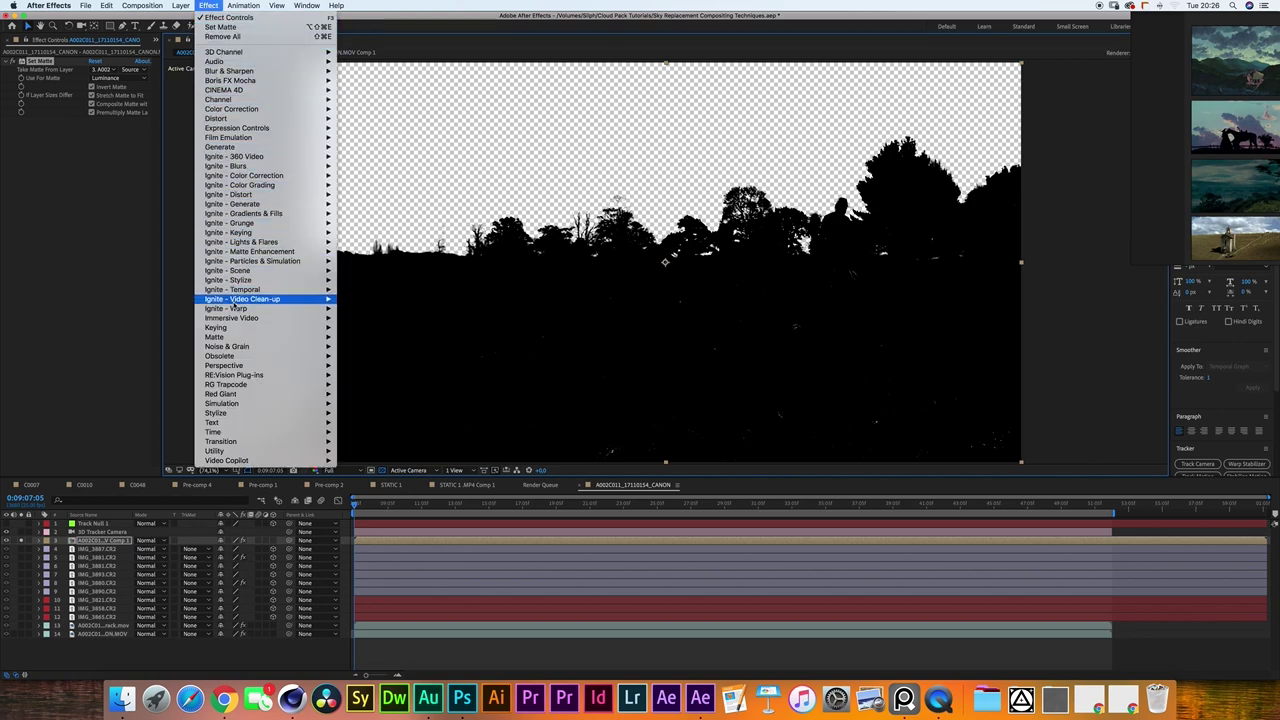
mouse_move(237, 340)
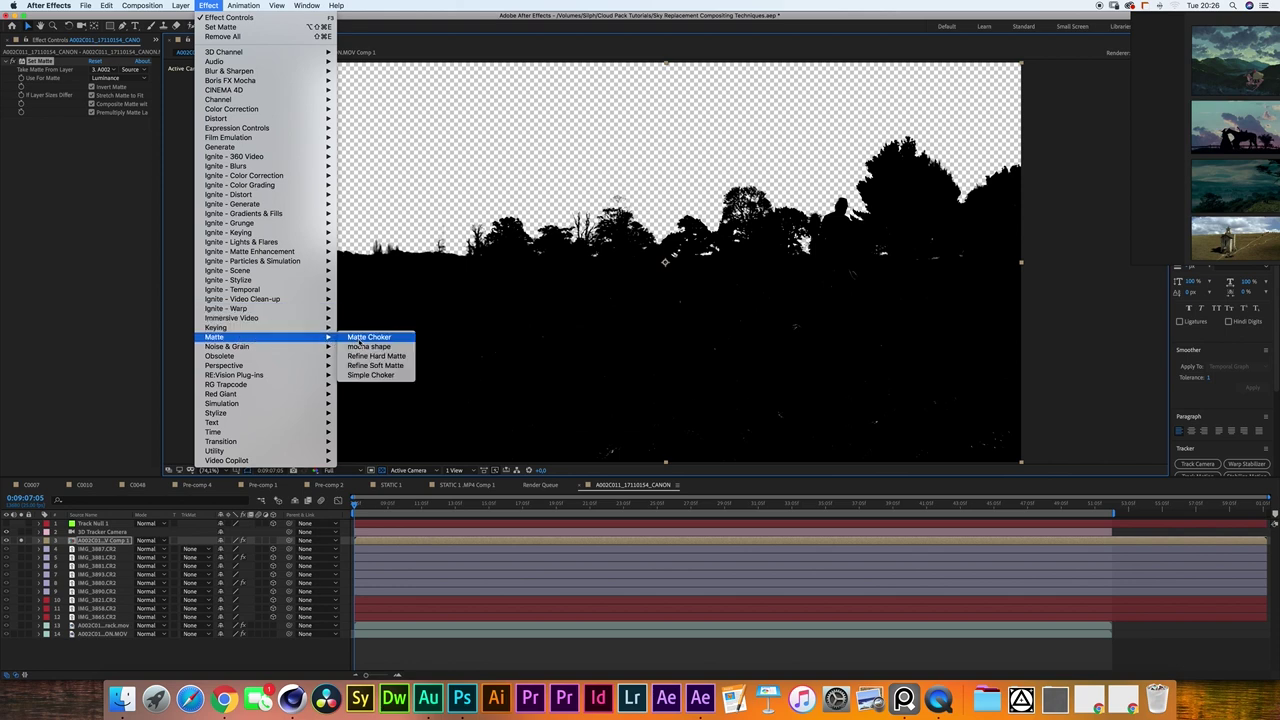
click(370, 374)
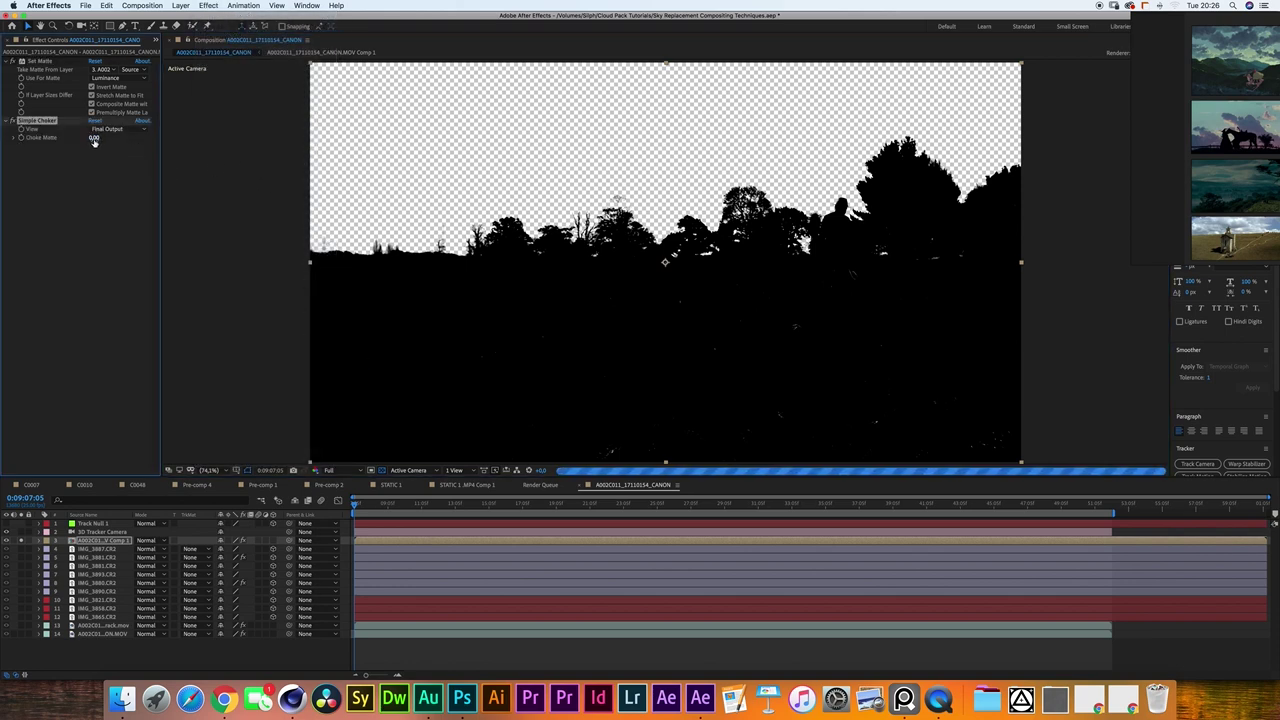
drag(93, 140, 140, 140)
drag(450, 132, 1061, 180)
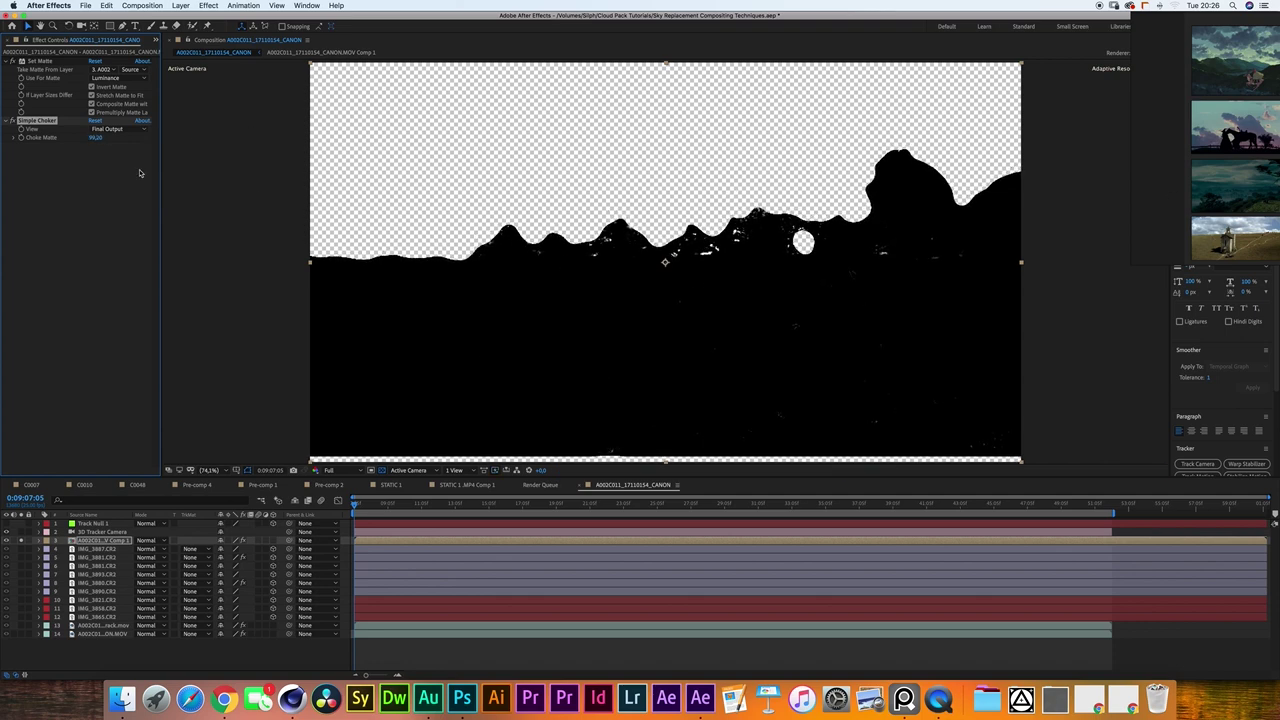
click(97, 138)
text(1)
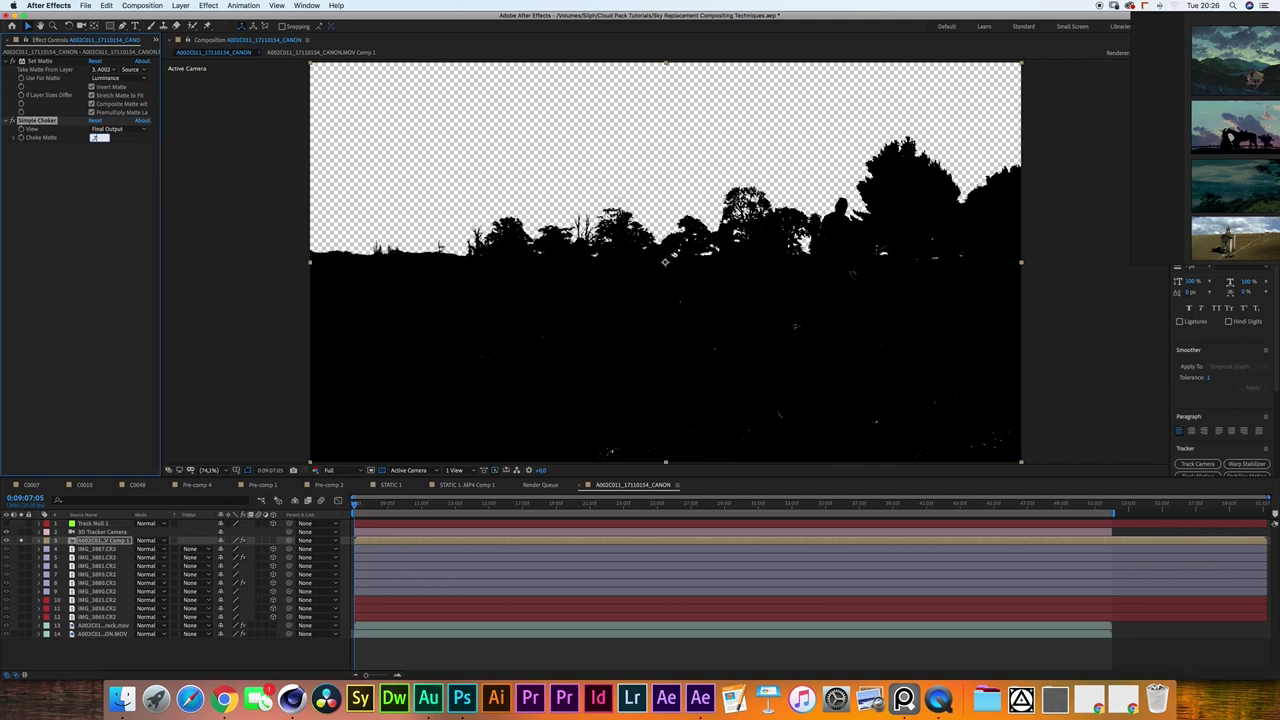
text(0,7)
key(Return)
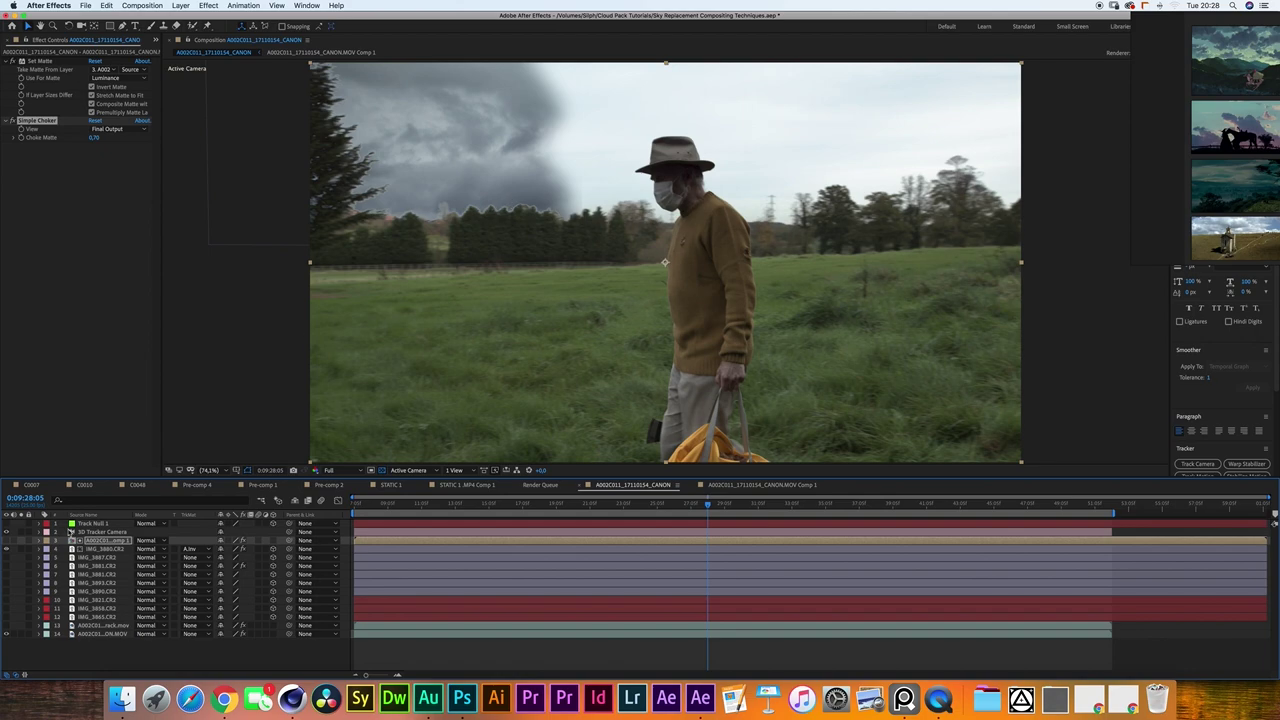
Open the footage matte pre-comp and dock its viewer beside the main composition's viewer for a side-by-side view.
click(193, 42)
double_click(107, 541)
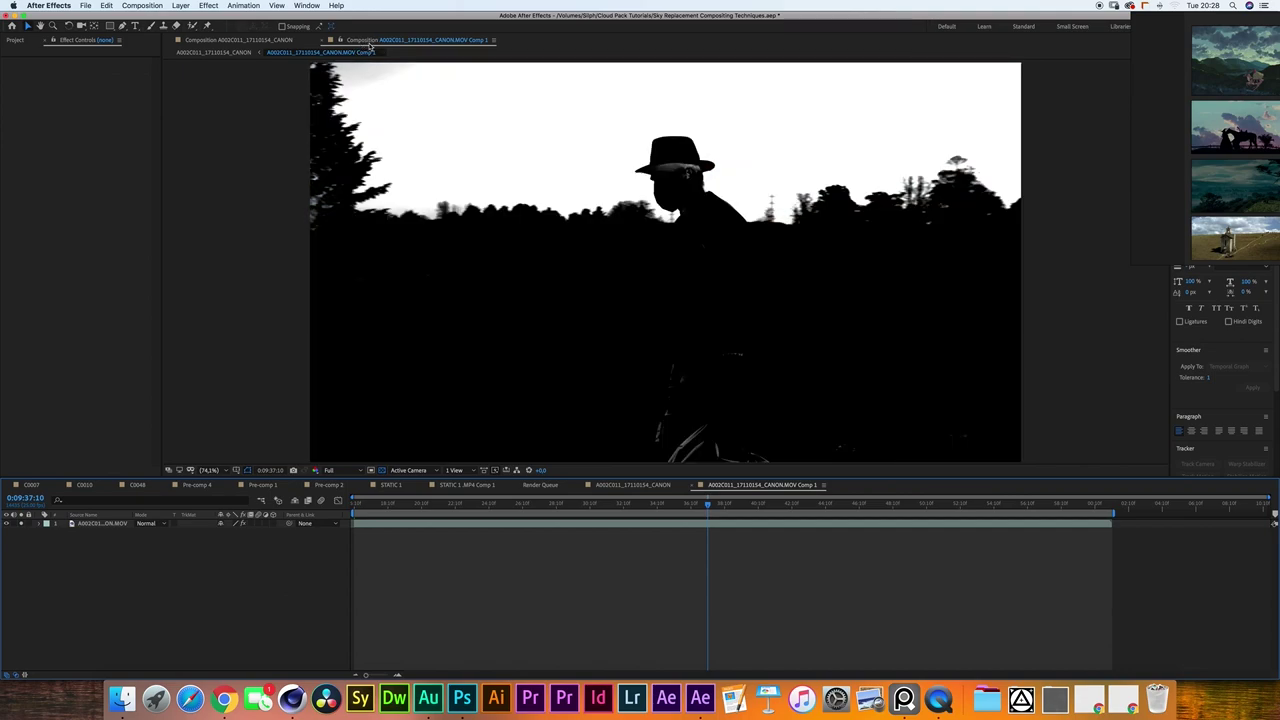
click(467, 53)
drag(455, 40, 1159, 282)
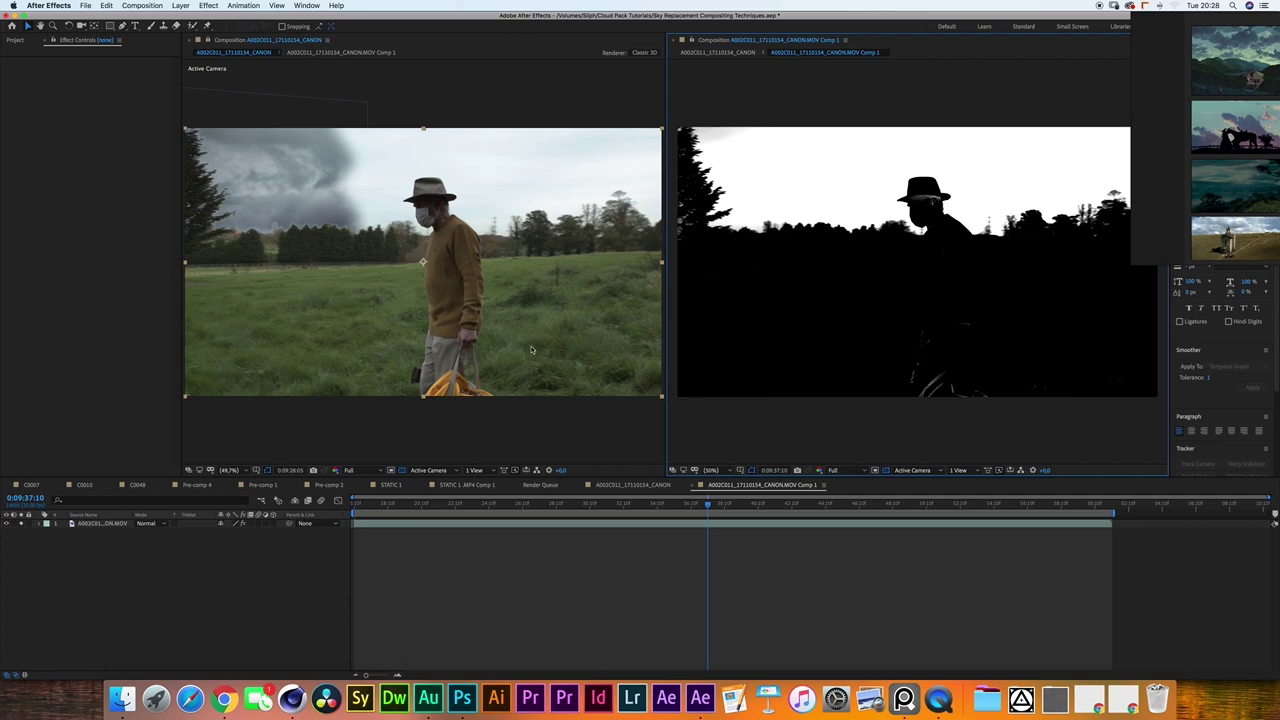
Adjust Colorama's Output Cycle on the footage layer inside the matte pre-comp, and return to the main A002C011_17110154_CANON composition.
click(88, 524)
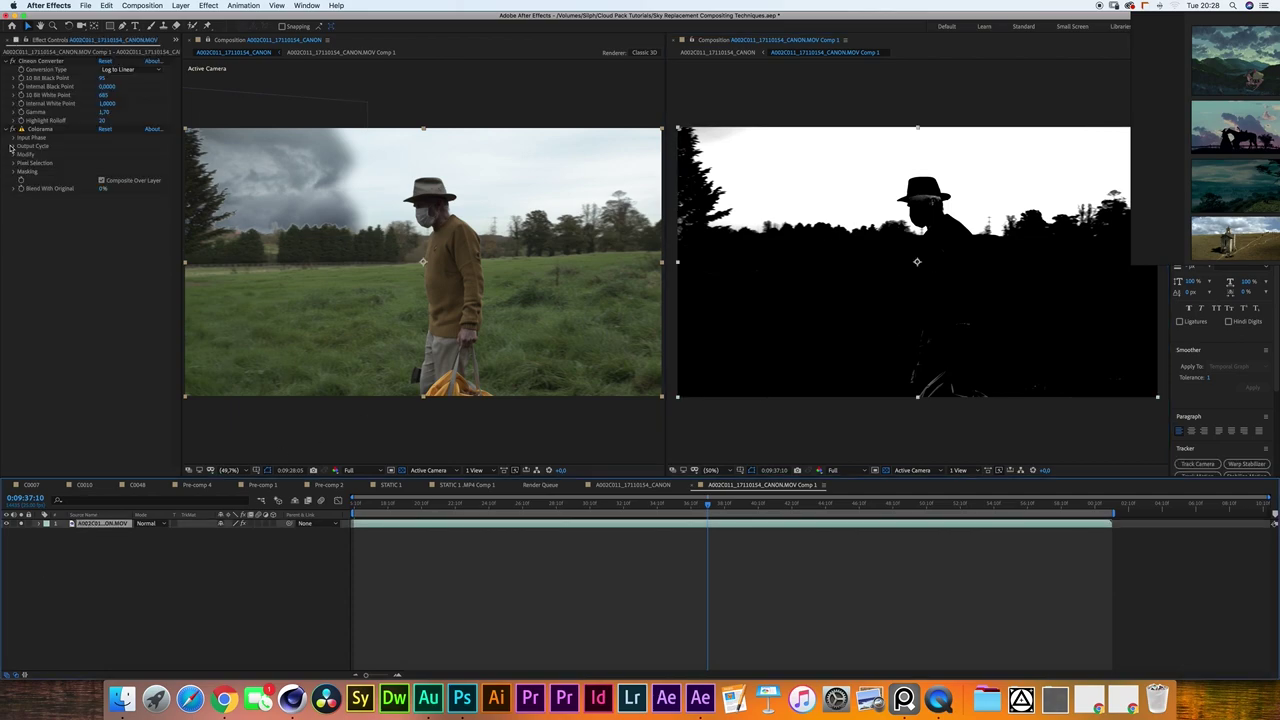
click(14, 146)
mouse_move(107, 252)
mouse_down()
mouse_move(105, 226)
mouse_move(136, 238)
mouse_move(100, 176)
mouse_move(99, 248)
mouse_move(86, 248)
mouse_up()
click(623, 486)
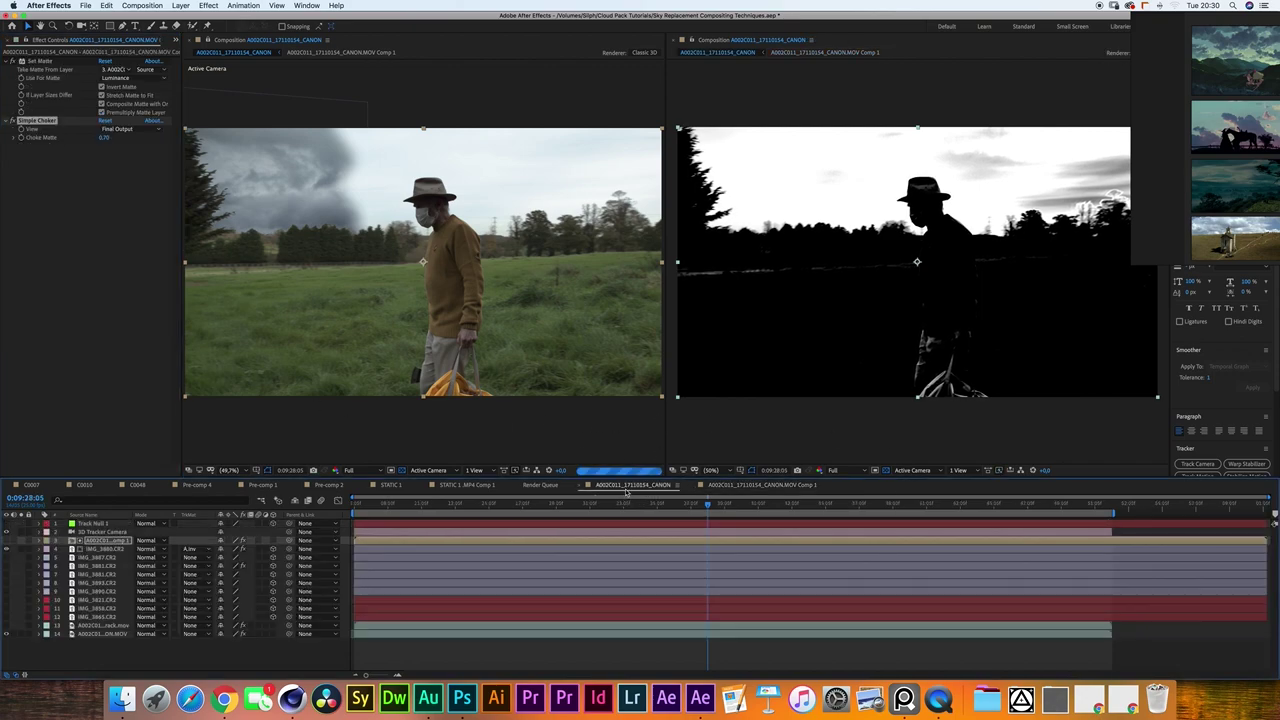
Set Simple Choker's Choke Matte to 0 on the footage matte pre-comp.
click(106, 138)
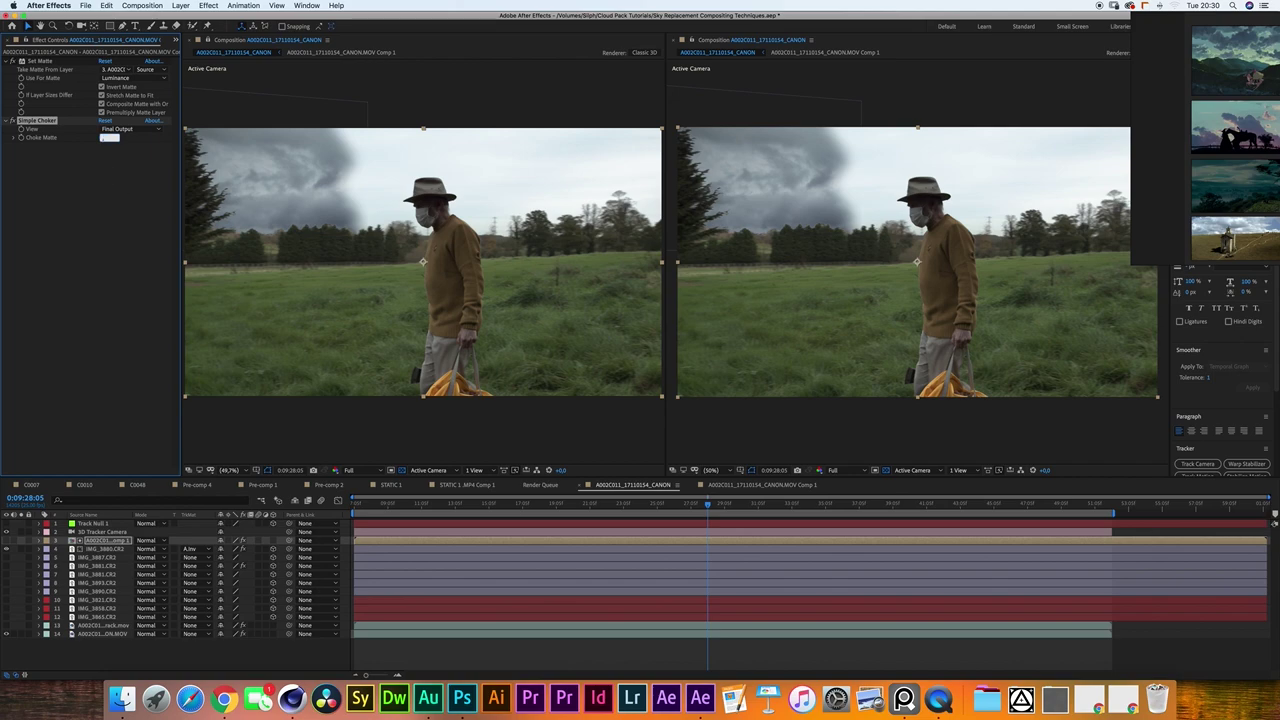
text(0)
key(Return)
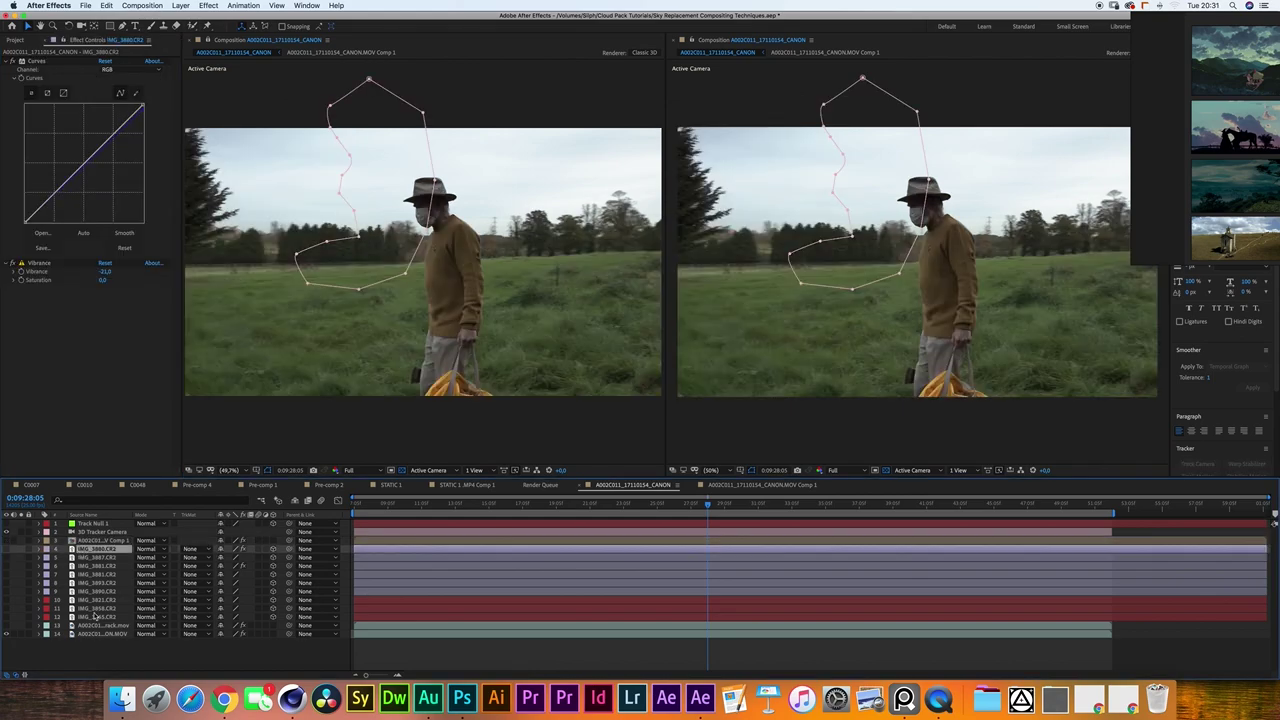
Select all the cloud photo layers and the 3D Tracker Camera, move the camera below the matte comp, and pre-compose the selection.
shift+click(95, 617)
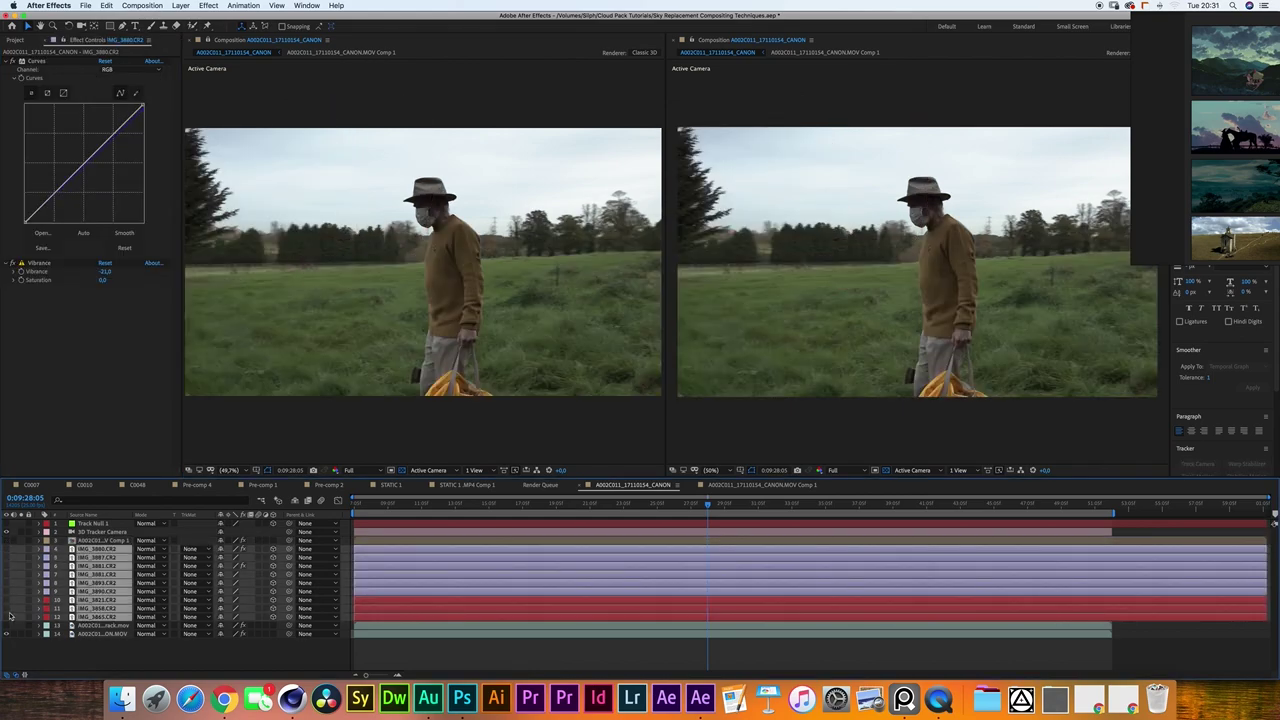
click(90, 532)
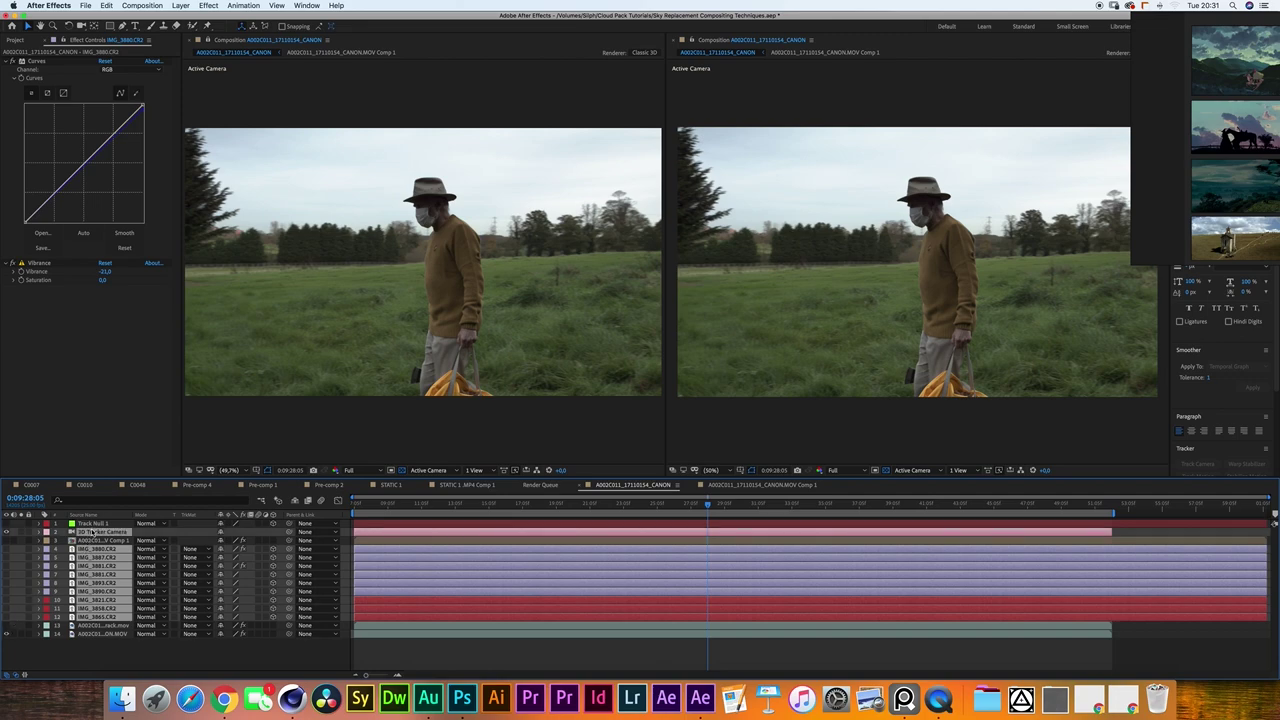
drag(90, 532, 88, 545)
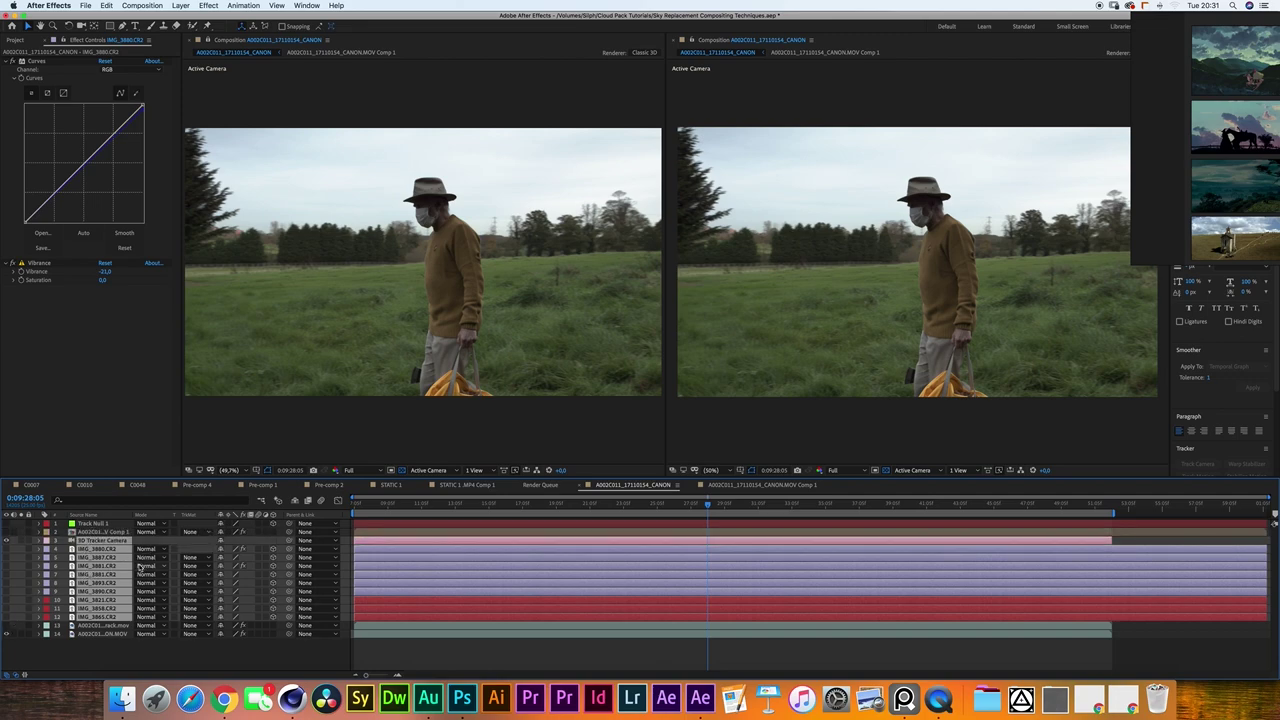
key(super+shift+c)
click(715, 410)
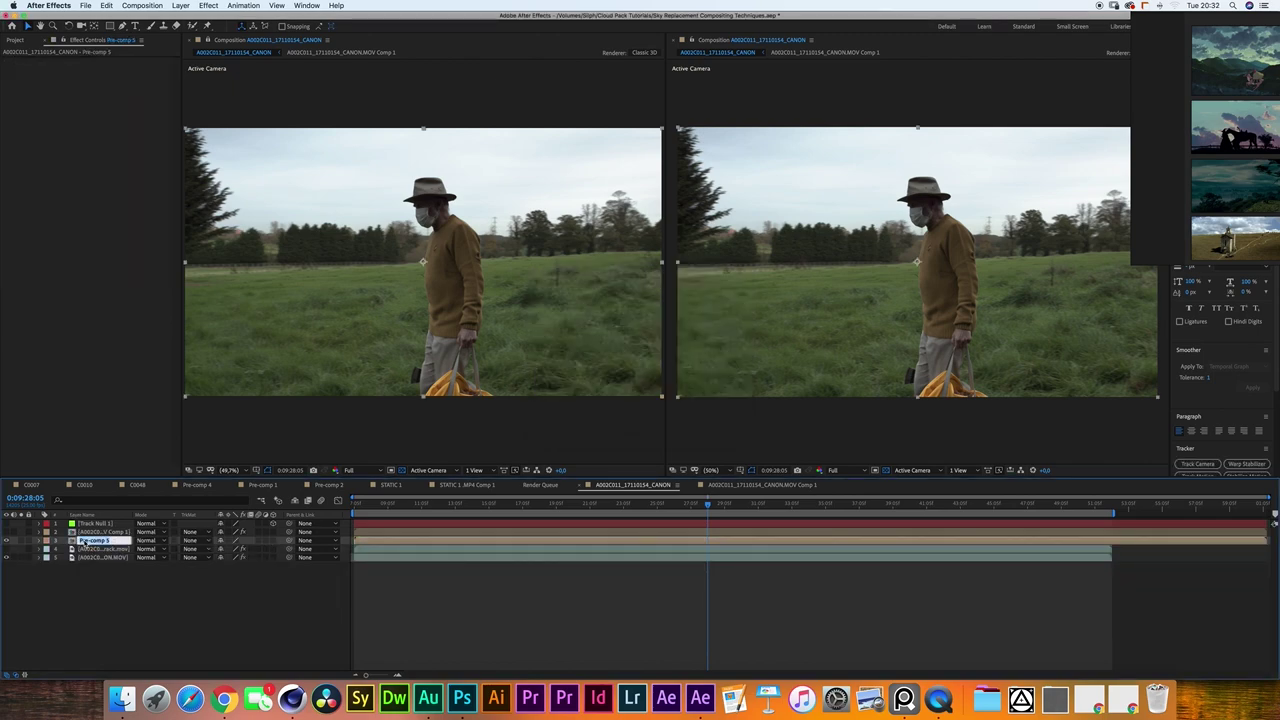
Rename the cloud pre-comp to Sky Dome and set its track matte to Alpha Inverted Matte from the footage matte comp.
text(Sky Dome)
key(Return)
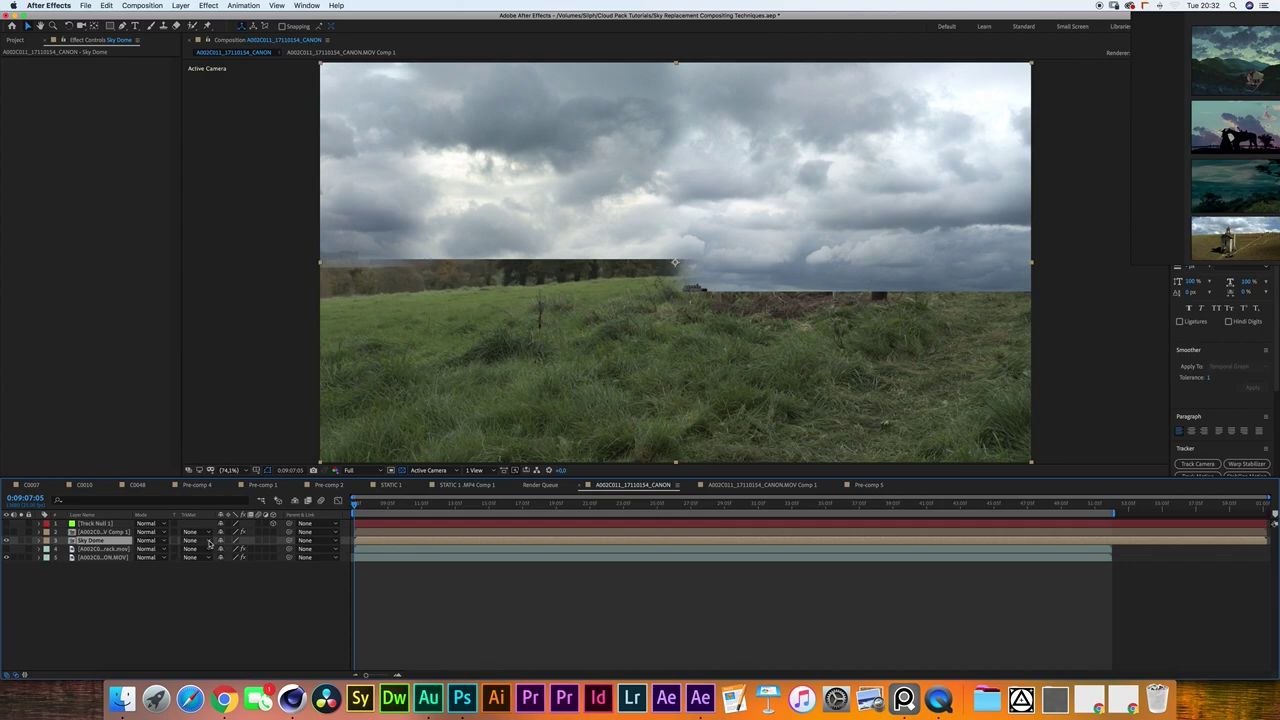
click(205, 541)
click(220, 584)
click(190, 541)
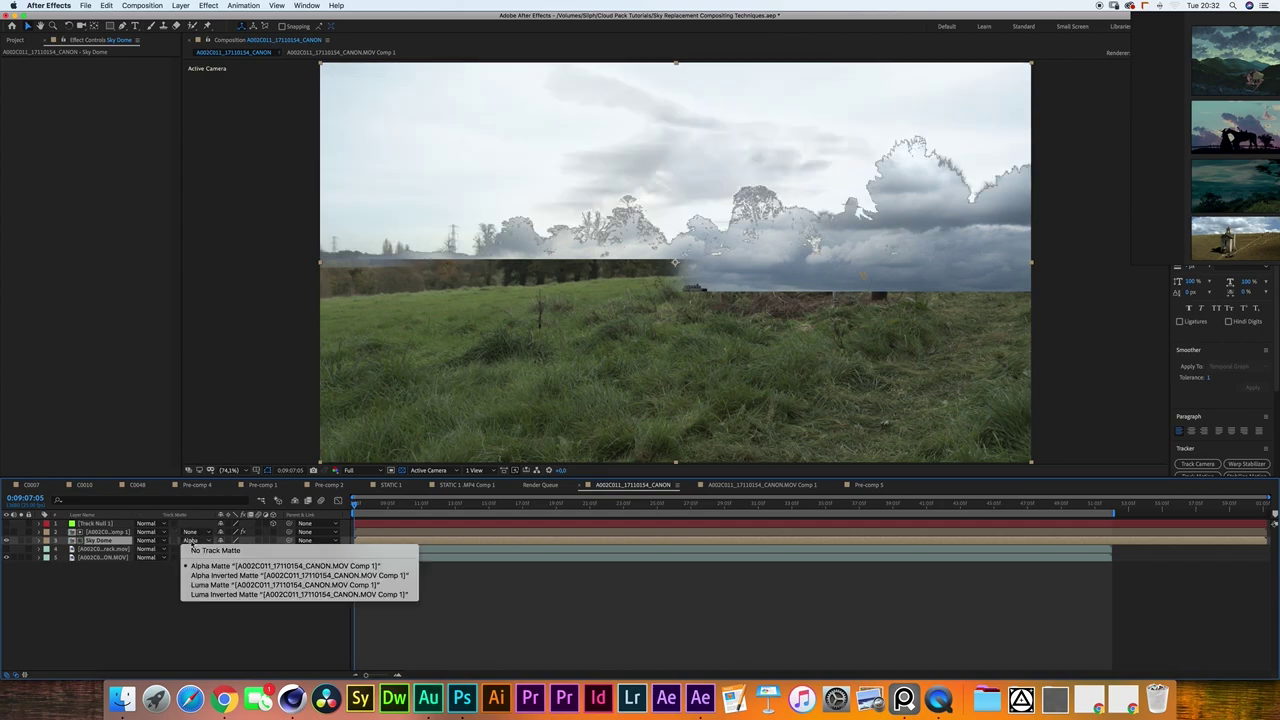
click(195, 577)
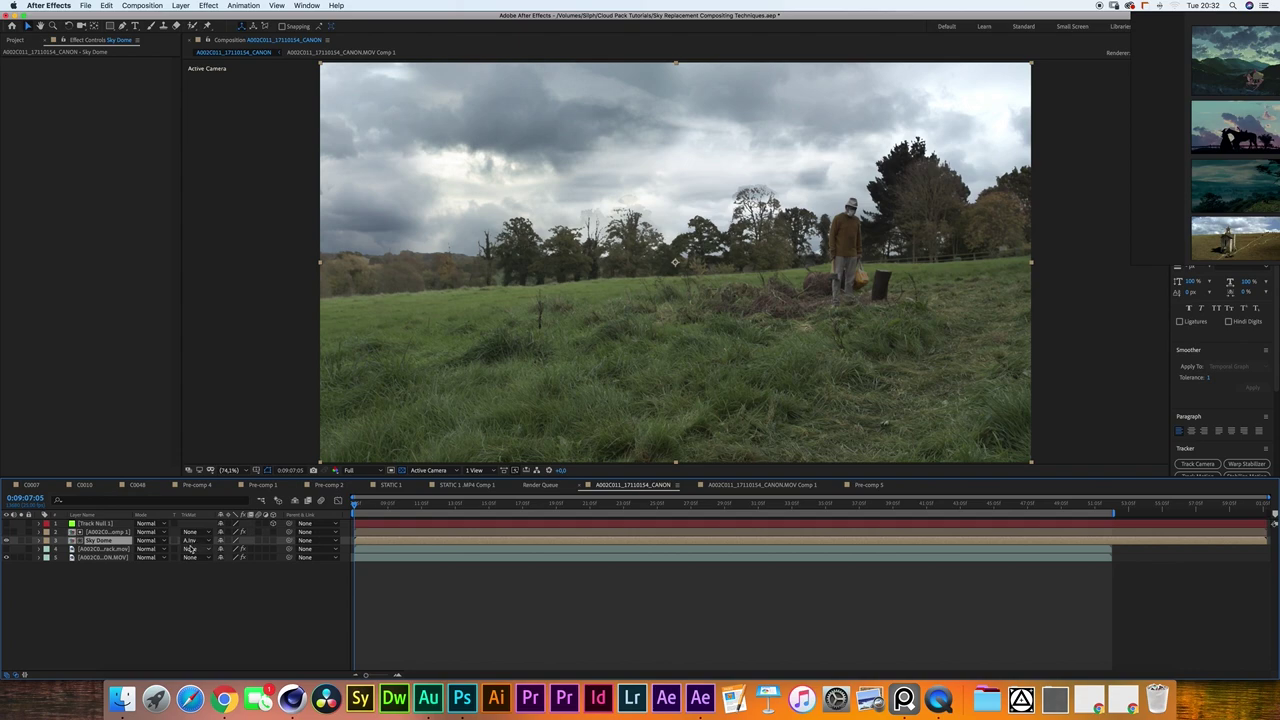
Check the sky composite across the clip, and duplicate the footage layer inside the footage matte pre-comp.
drag(412, 503, 736, 502)
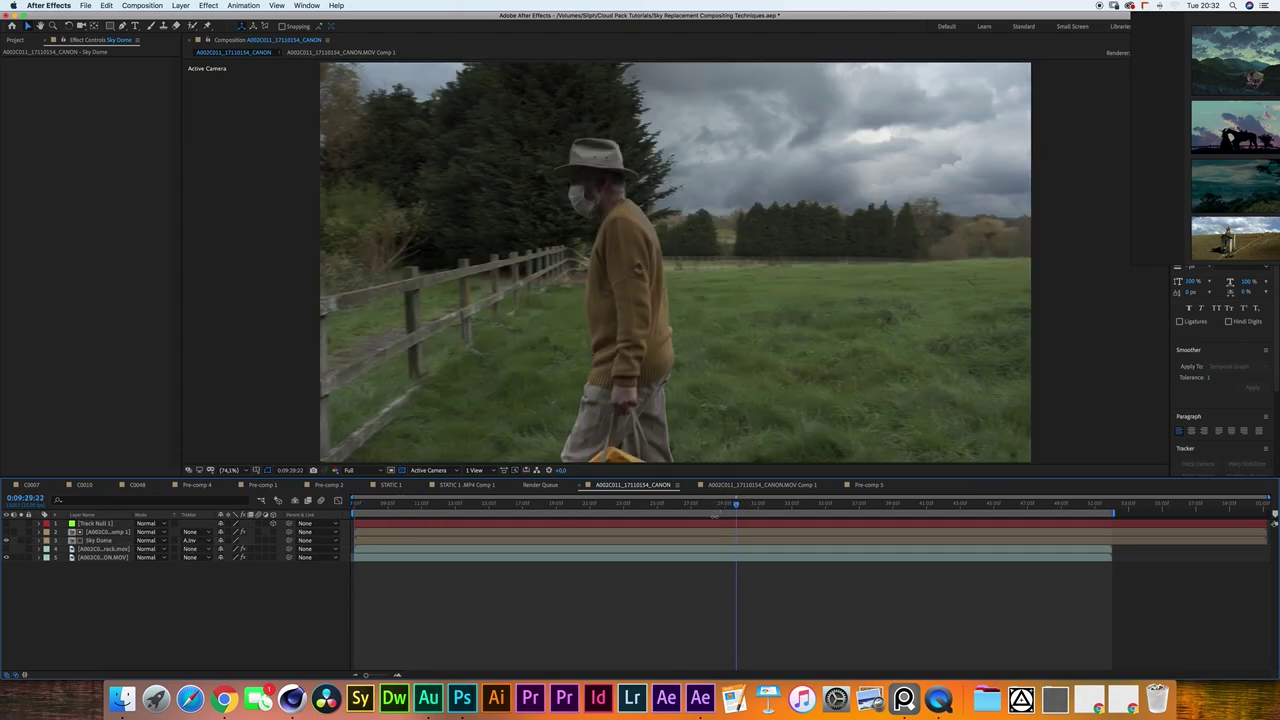
drag(736, 505, 977, 505)
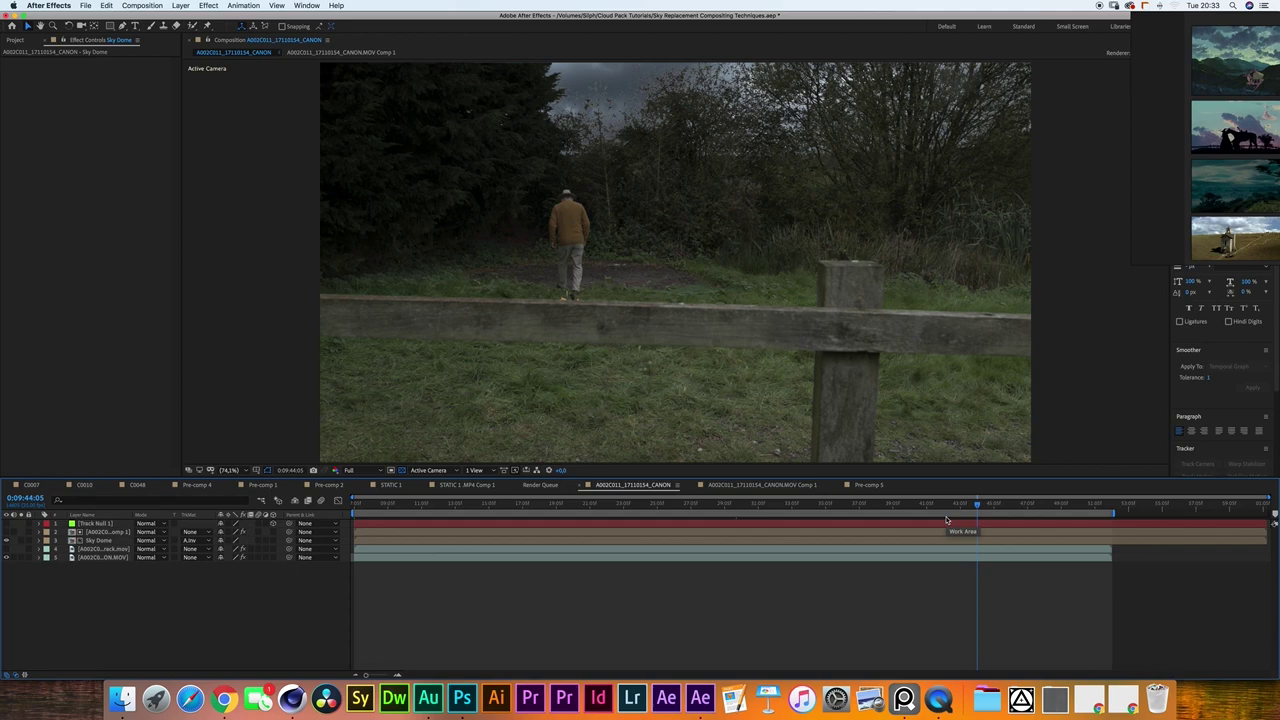
key(Home)
click(113, 540)
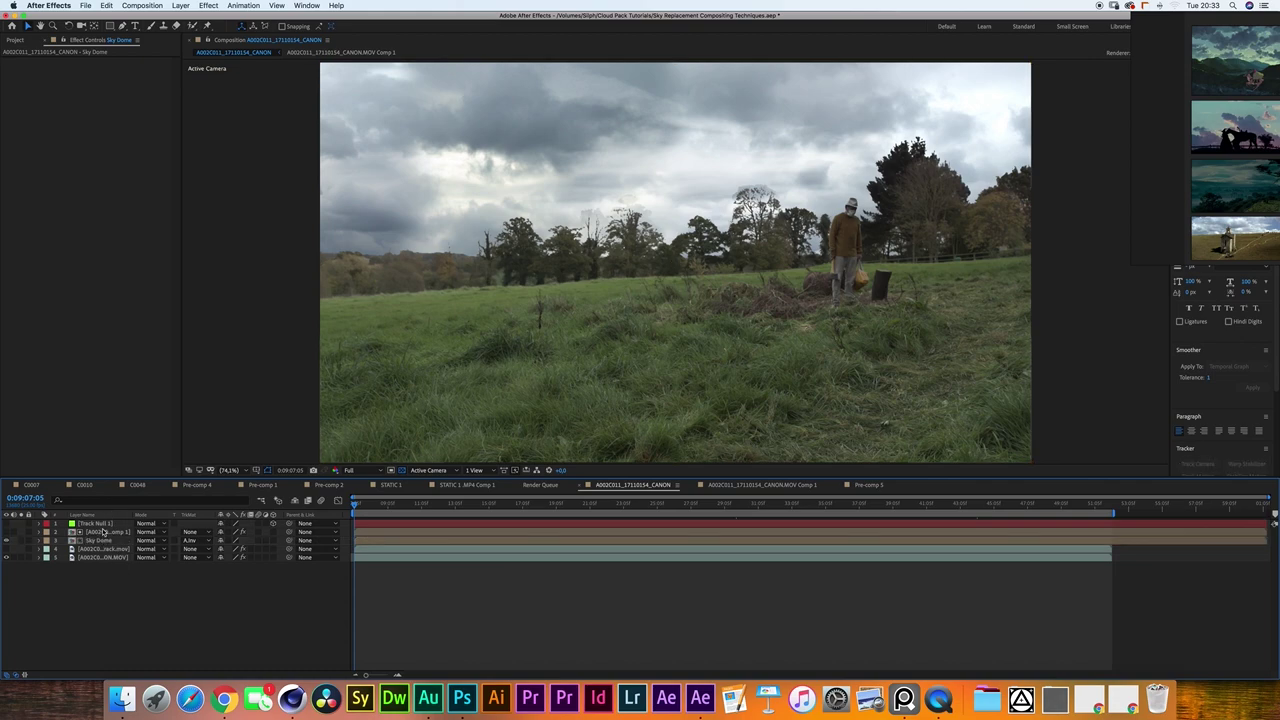
click(762, 484)
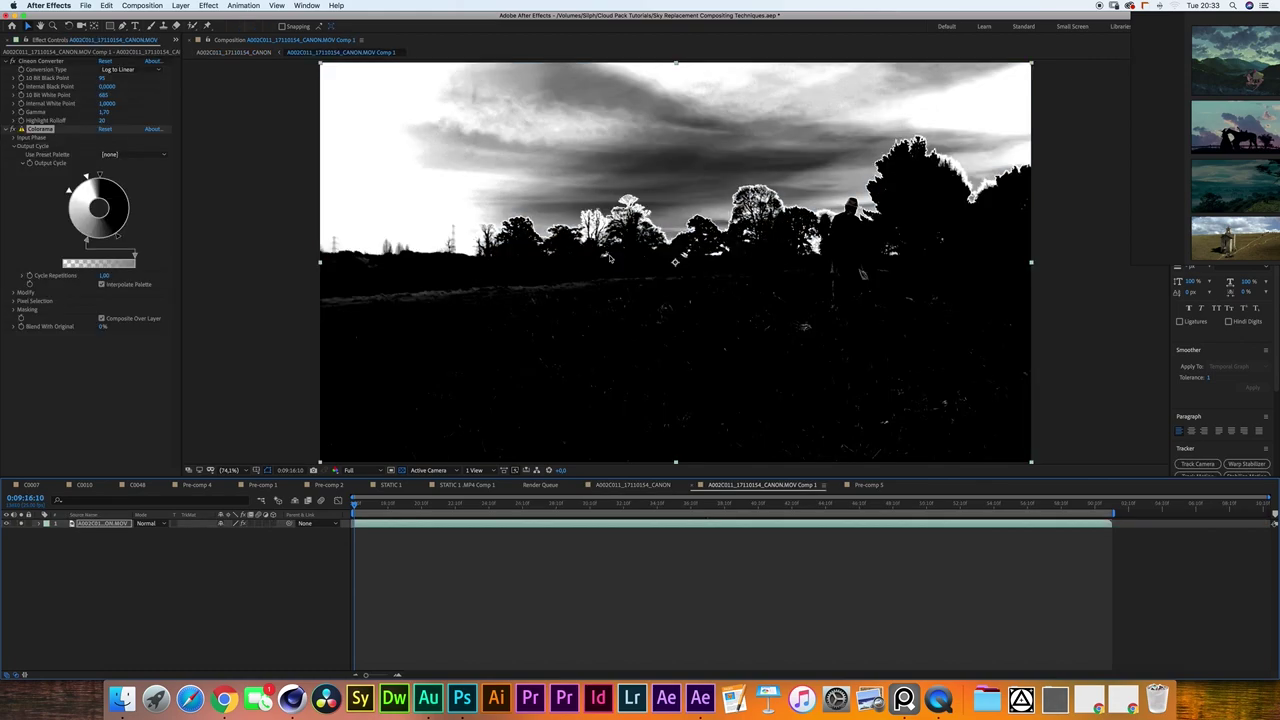
click(7, 129)
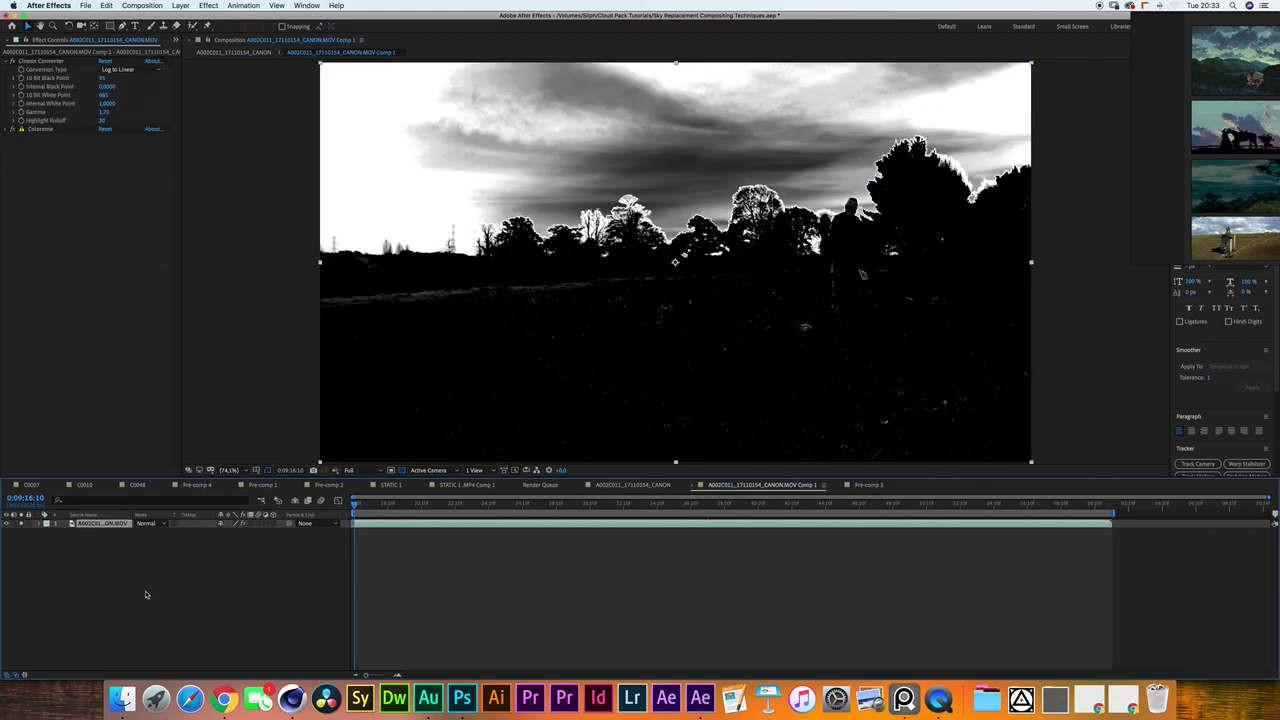
key(super+d)
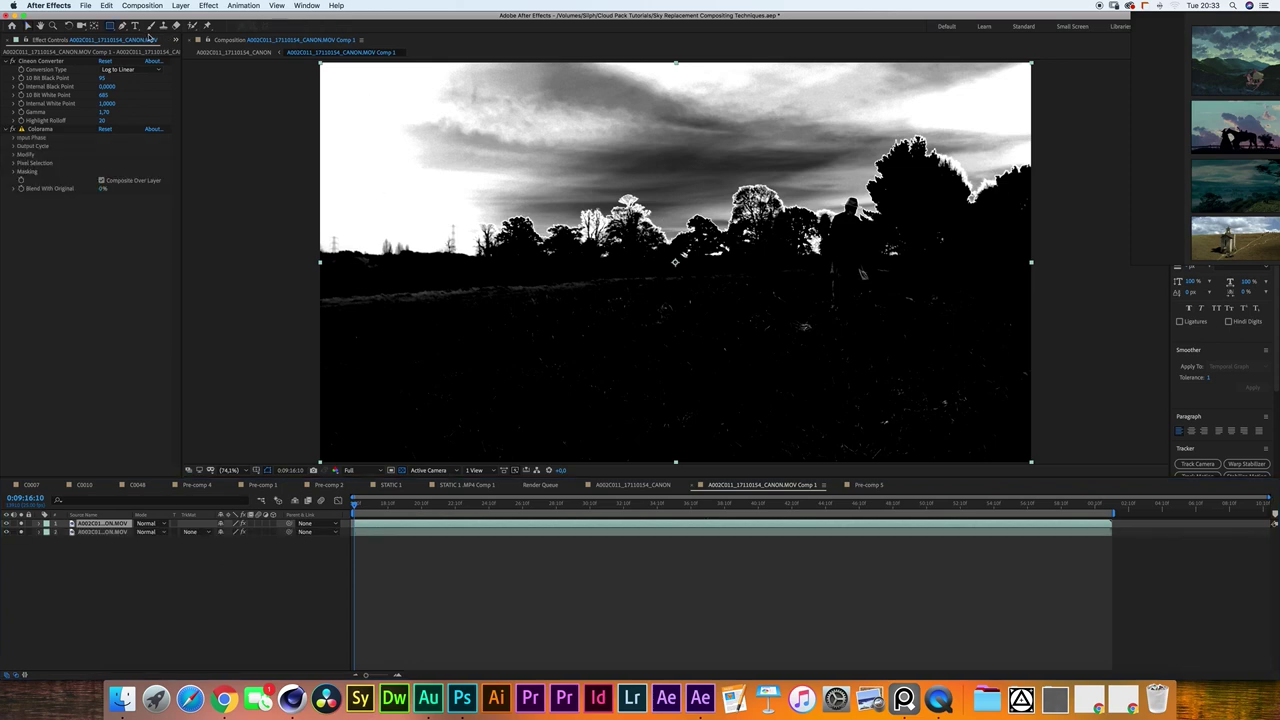
Draw a closed Pen mask on the upper footage copy, enclosing the dark cloud, the trees and the ground beneath them.
click(122, 26)
click(421, 62)
click(389, 89)
click(374, 131)
click(398, 182)
click(436, 196)
drag(473, 205, 476, 210)
click(481, 231)
click(462, 286)
click(460, 323)
click(500, 369)
click(506, 375)
click(526, 407)
click(535, 417)
click(545, 428)
click(1046, 407)
click(1086, 353)
drag(1084, 189, 1081, 179)
key(space)
drag(1048, 294, 1032, 497)
click(1043, 236)
click(491, 219)
click(404, 263)
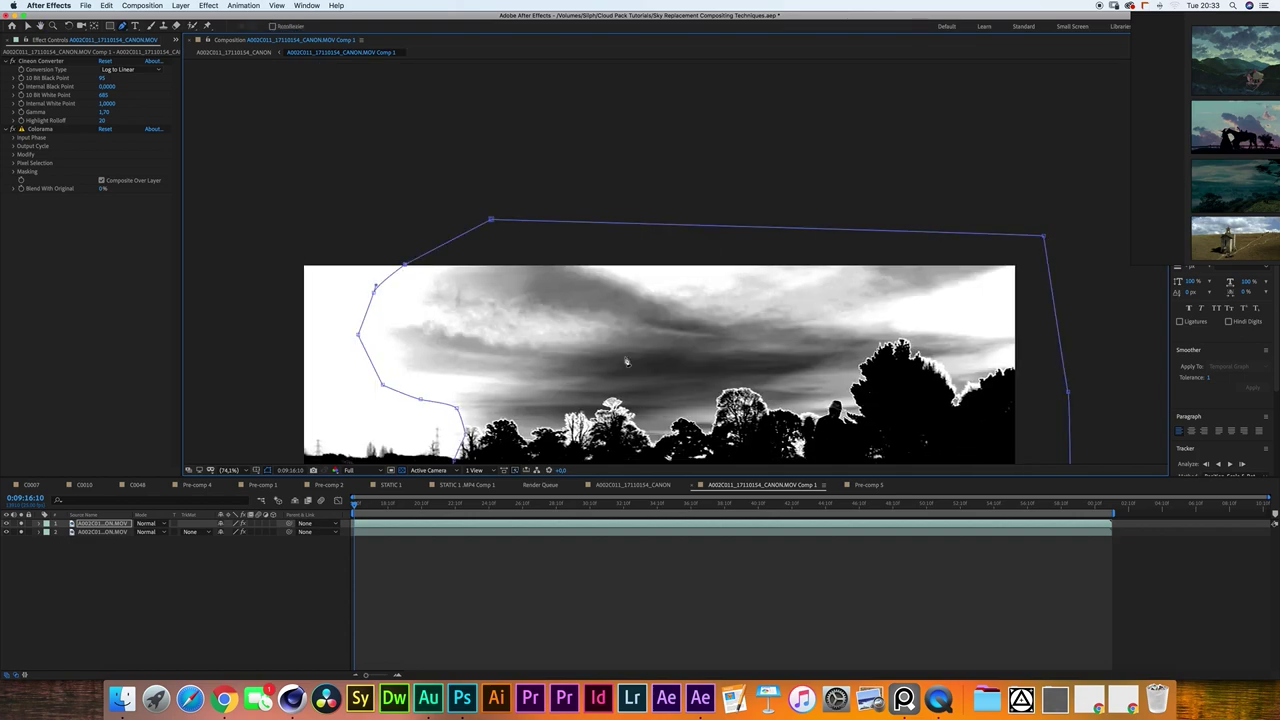
drag(638, 352, 643, 160)
key(v)
Keyframe the mask's path across the clip, shifting the mask to follow the moving trees and cloudy sky.
key(comma)
key(comma)
key(alt+m)
click(521, 507)
click(16, 540)
drag(521, 505, 623, 505)
click(13, 540)
click(742, 505)
double_click(772, 333)
drag(772, 308, 1023, 308)
drag(623, 505, 686, 505)
drag(730, 336, 678, 335)
drag(686, 505, 740, 505)
click(651, 505)
Set Mask 1's feather to 200 pixels and adjust Colorama's Output Cycle on the masked copy to turn the cloudy sky pure white.
key(f)
key(F2)
click(102, 523)
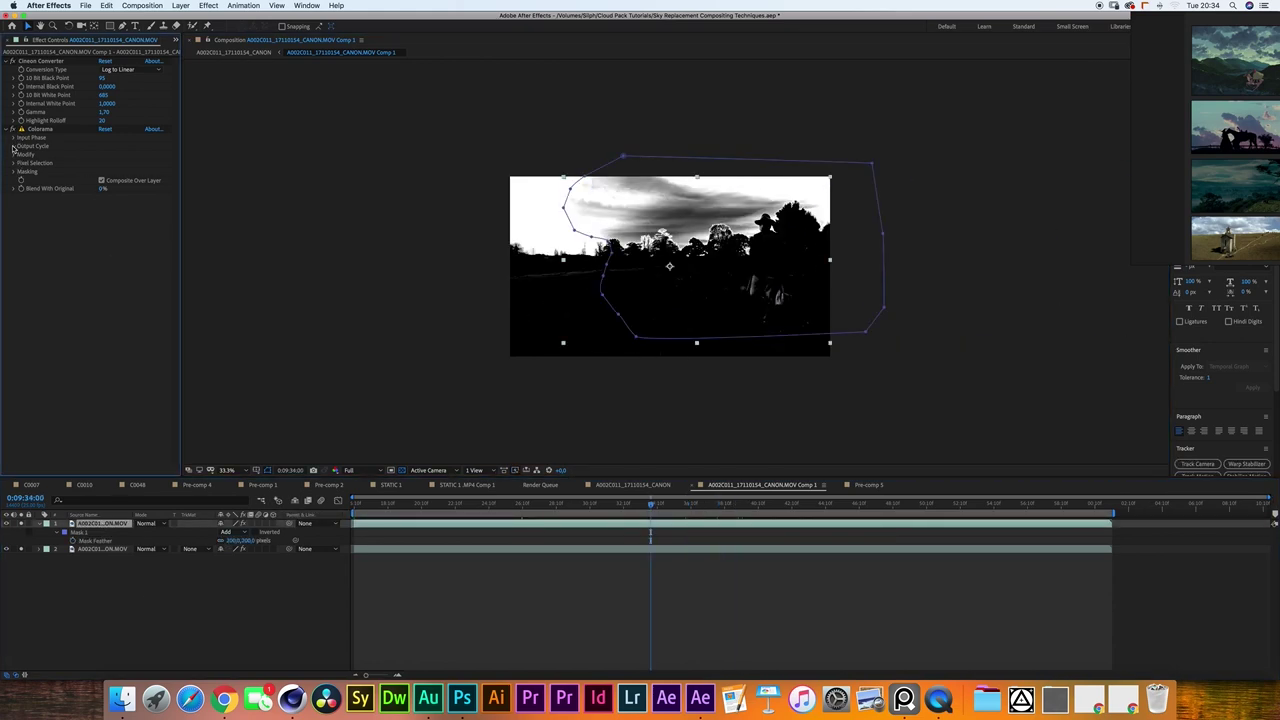
click(14, 147)
drag(119, 237, 100, 242)
click(86, 178)
mouse_move(85, 180)
mouse_down()
mouse_move(98, 172)
mouse_move(129, 200)
mouse_up()
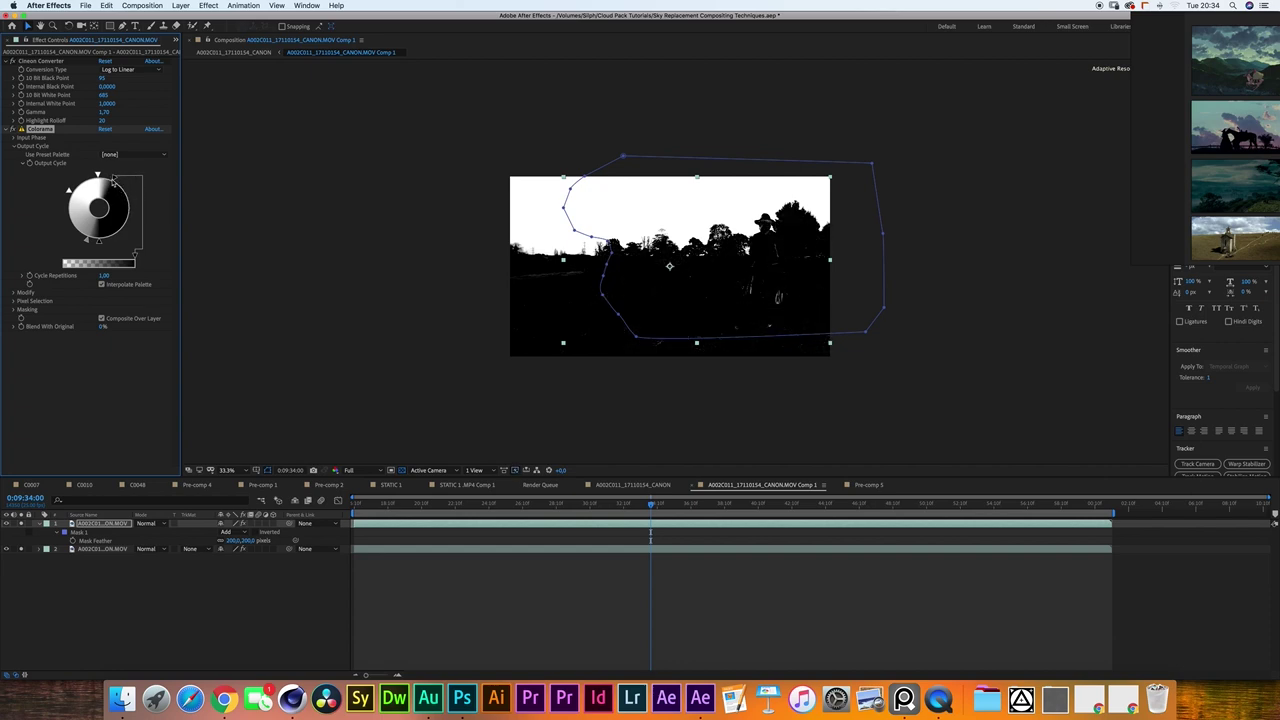
mouse_move(104, 177)
mouse_down()
mouse_move(78, 234)
mouse_move(68, 210)
mouse_up()
click(227, 470)
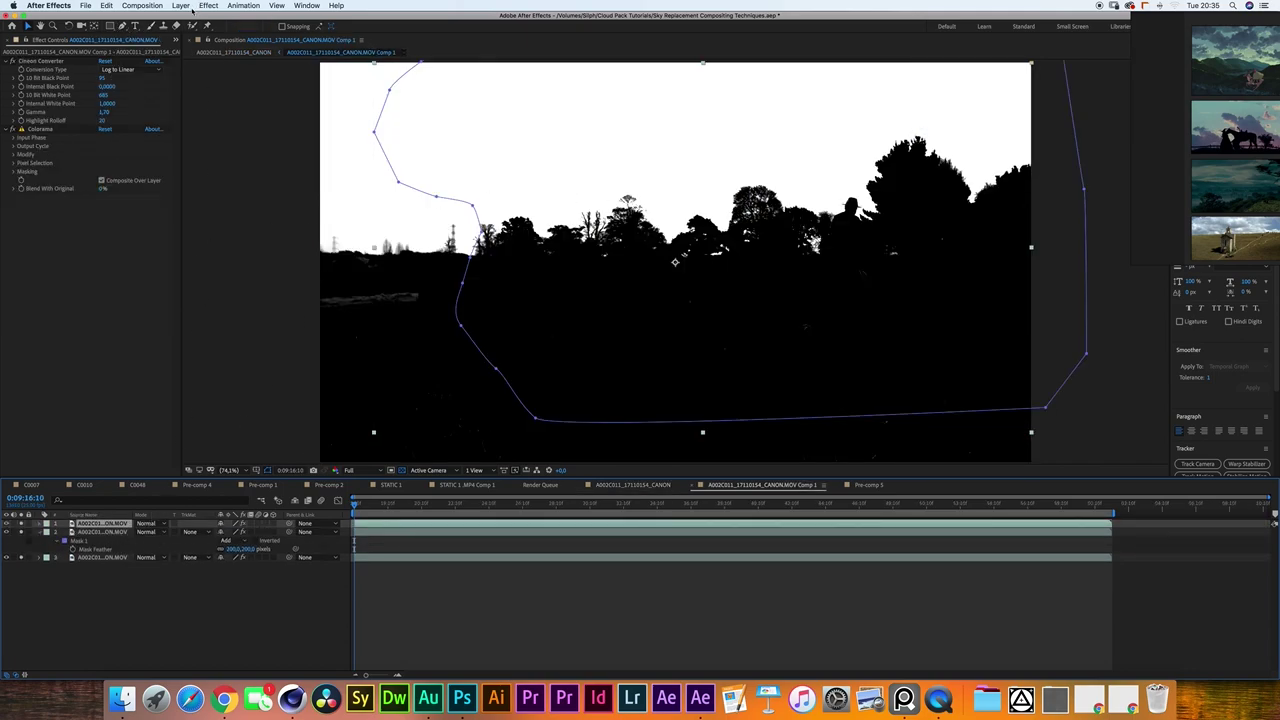
Draw a small Pen mask around the lone treetop on the topmost footage copy at 0:09:32:12.
key(u)
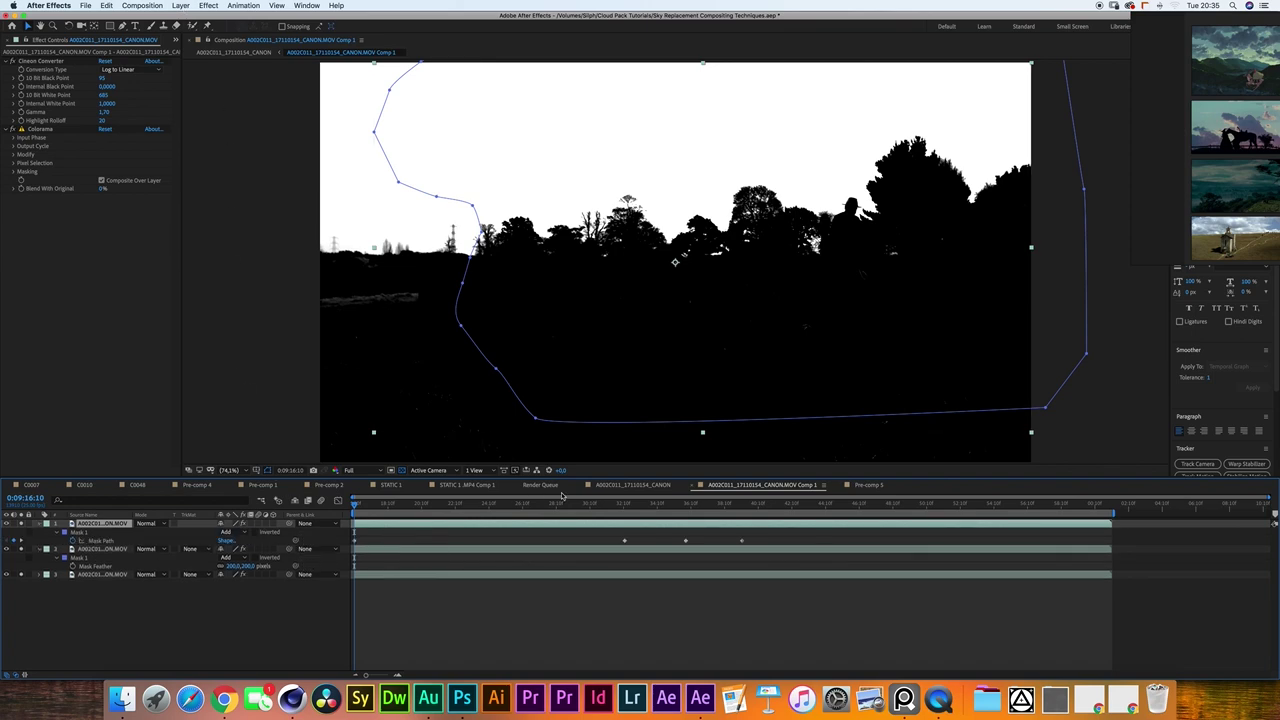
click(621, 506)
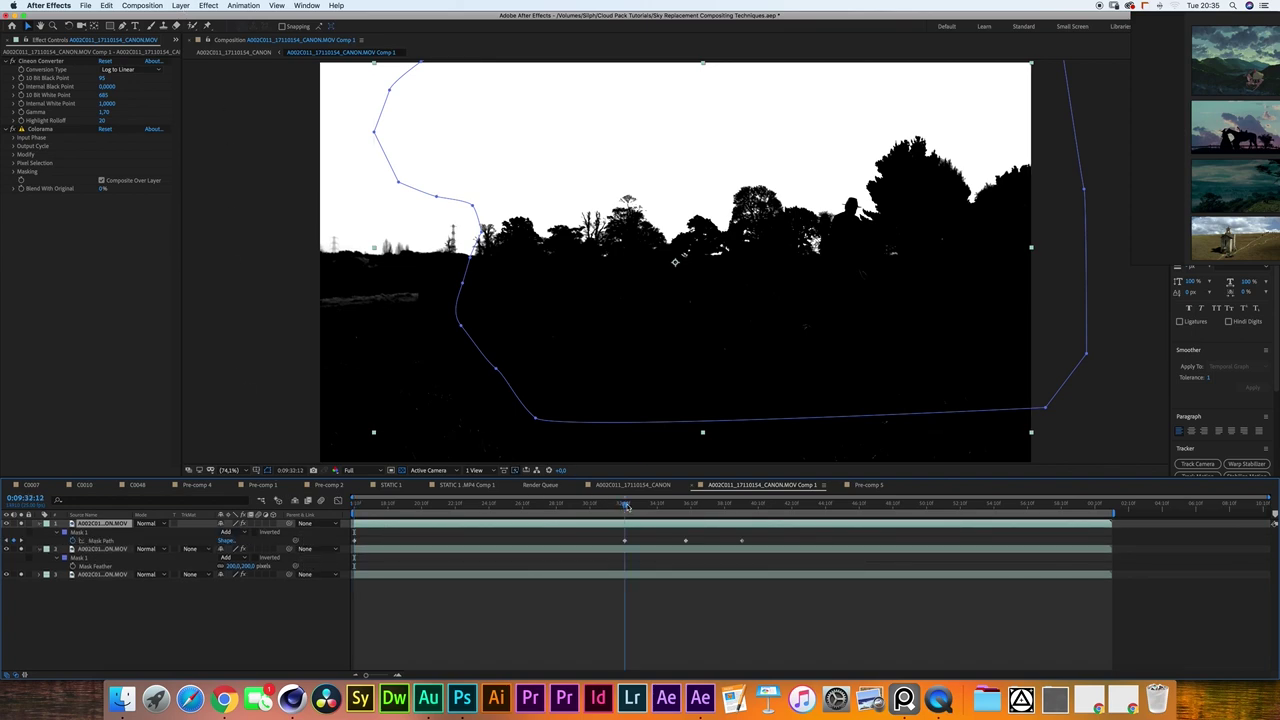
click(123, 27)
click(636, 205)
click(611, 195)
click(606, 171)
drag(623, 156, 636, 155)
click(653, 166)
click(661, 192)
click(636, 205)
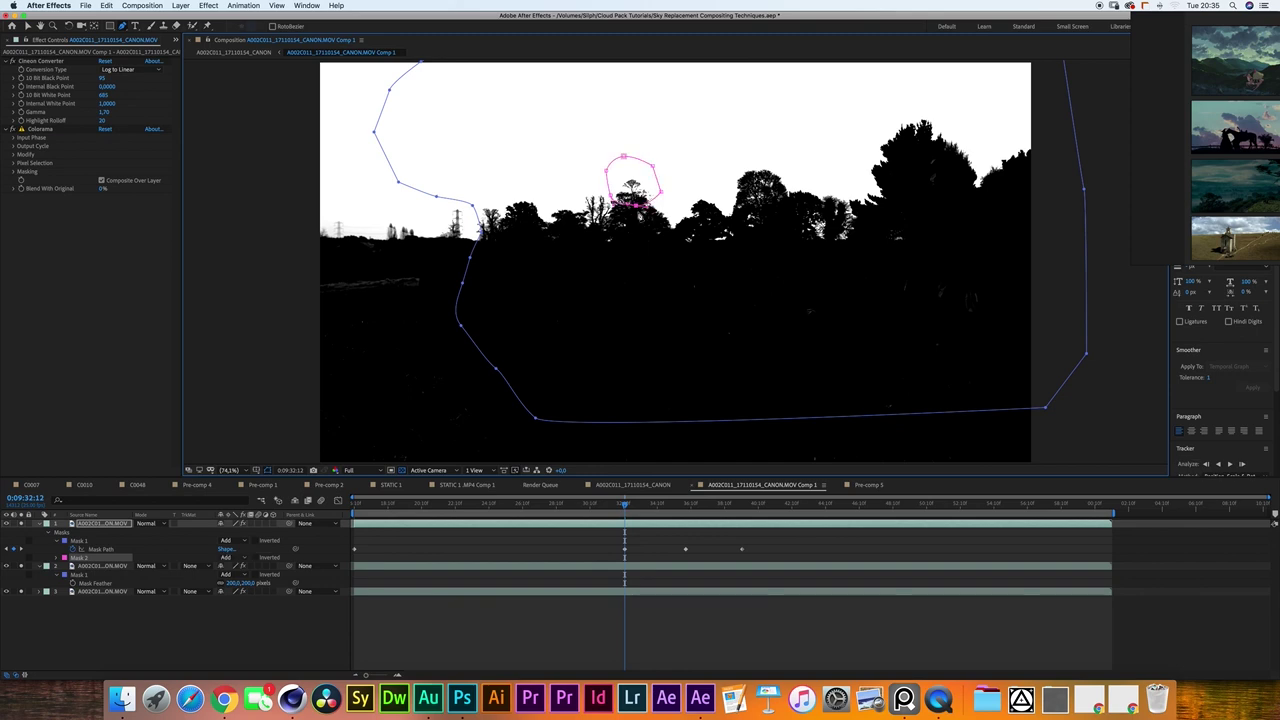
Keyframe Mask 2's path to follow the treetop out of frame, and delete Mask 1 from that copy.
click(684, 506)
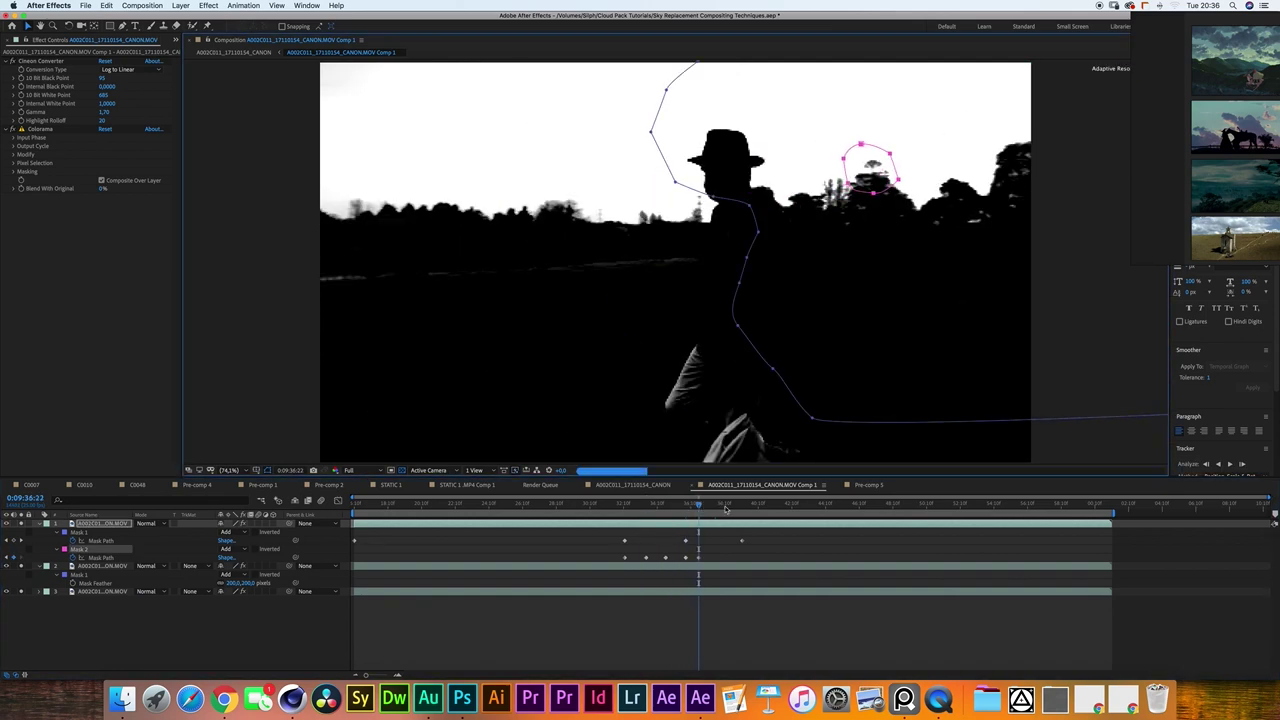
drag(720, 506, 716, 506)
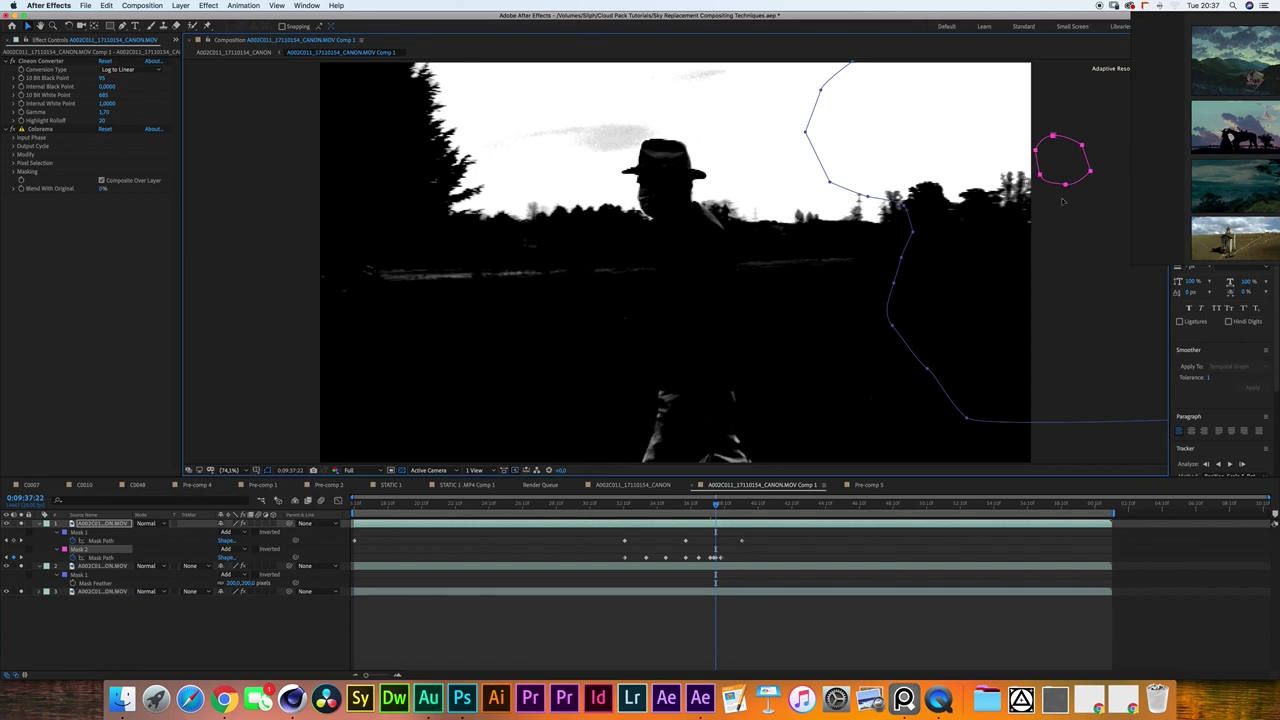
drag(735, 550, 718, 565)
key(Delete)
click(82, 533)
key(Delete)
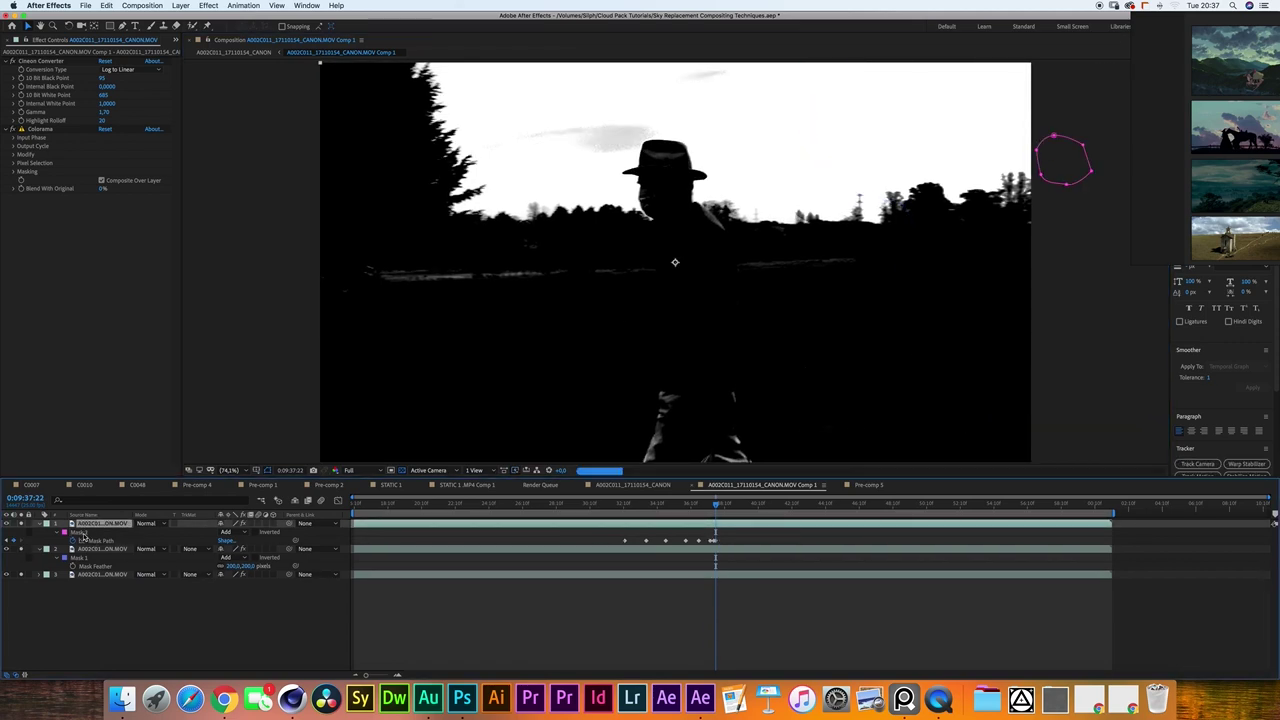
Set Mask 2's feather to 80 pixels and adjust Colorama's Output Cycle to fill in the masked treetop.
click(641, 507)
key(f)
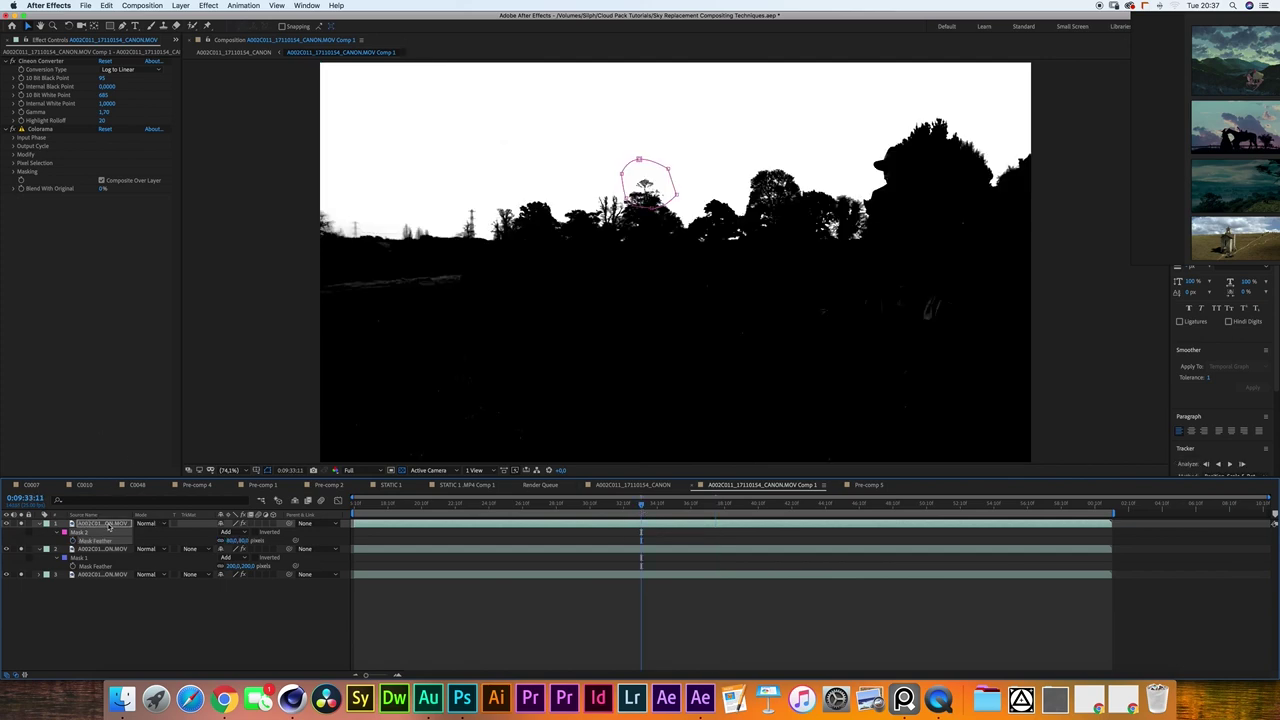
click(109, 528)
click(13, 146)
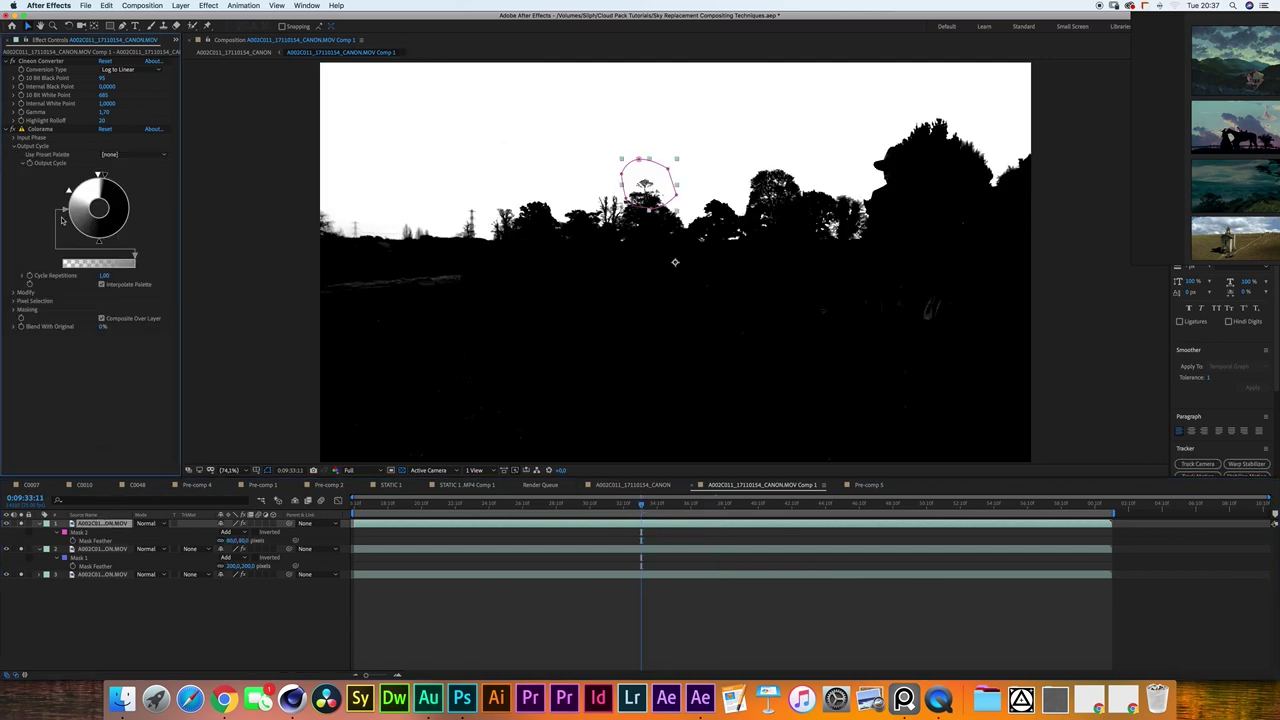
drag(99, 241, 66, 197)
drag(104, 175, 79, 181)
Inspect the main composite's tree edges, and keyframe a mask path around the sky gap on a footage copy in the matte pre-comp.
click(633, 484)
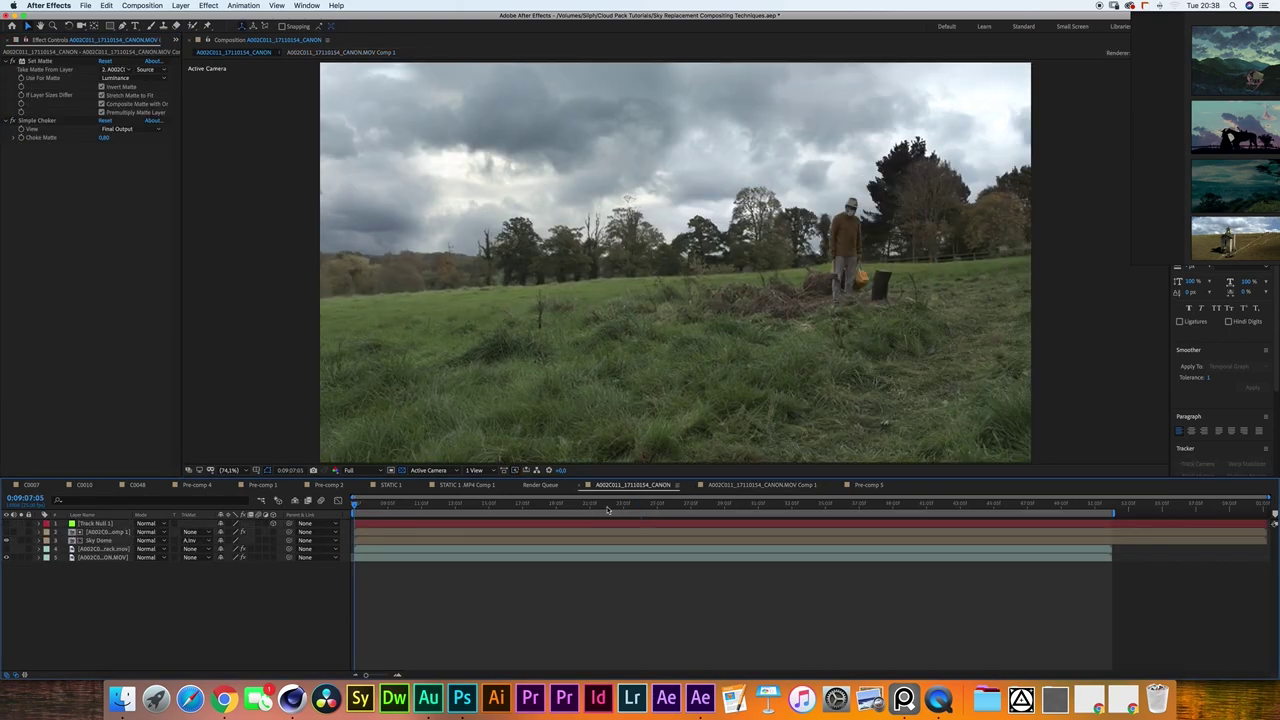
drag(626, 507, 496, 525)
click(799, 503)
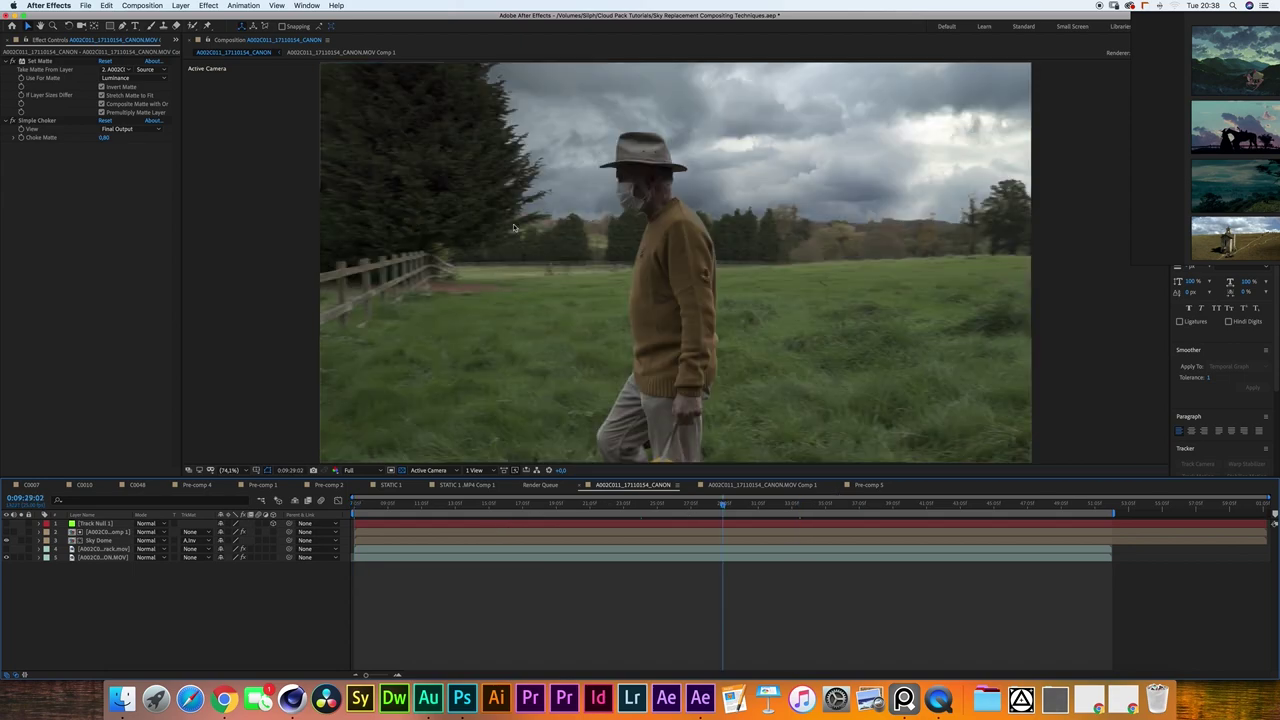
click(903, 503)
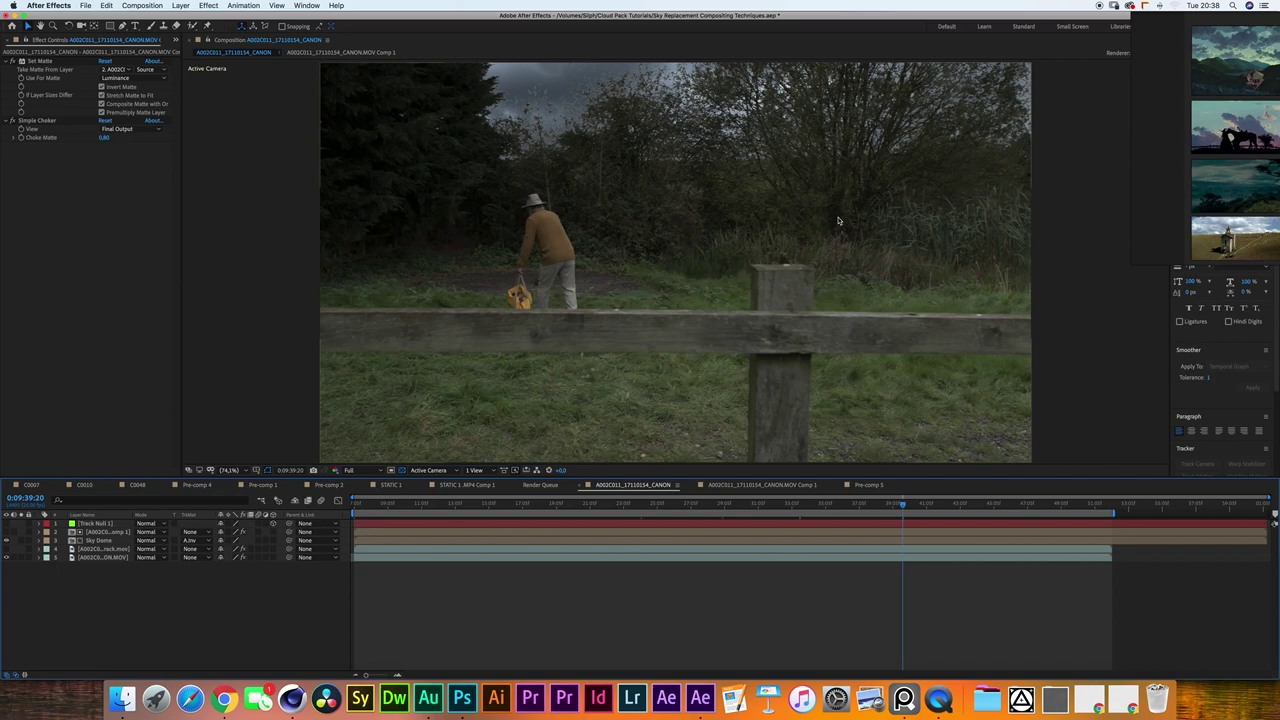
click(762, 485)
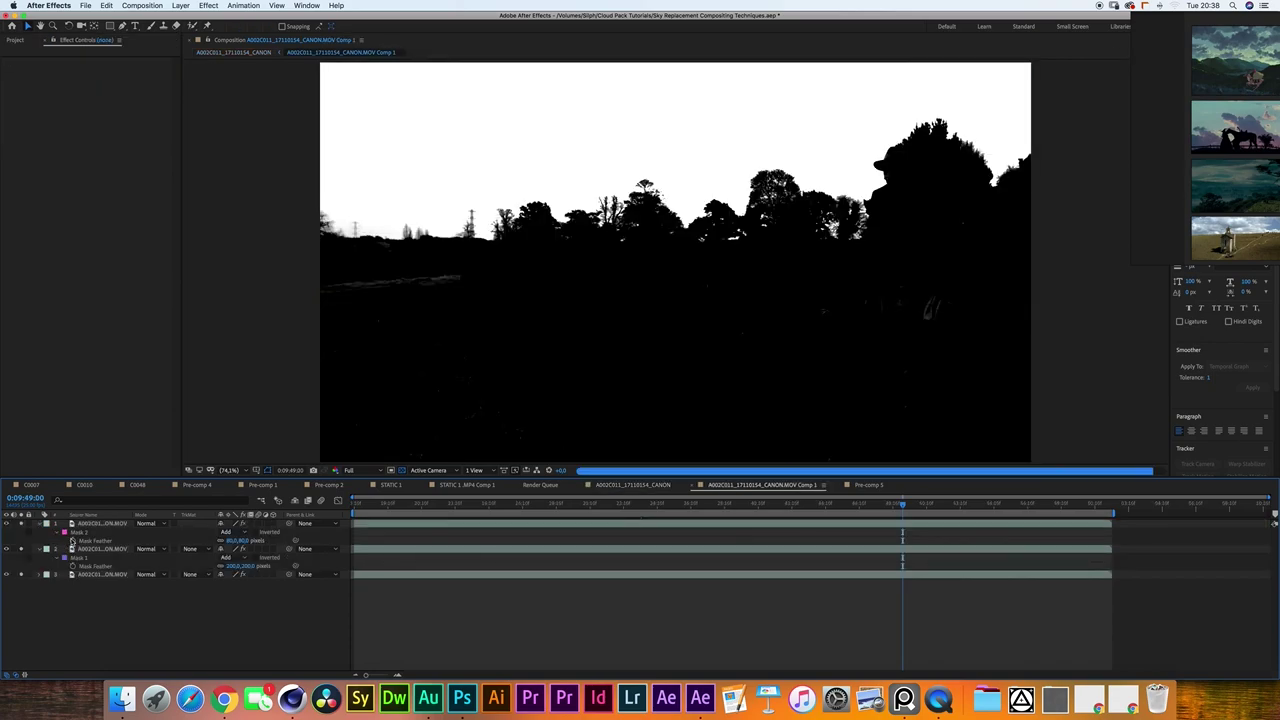
key(u)
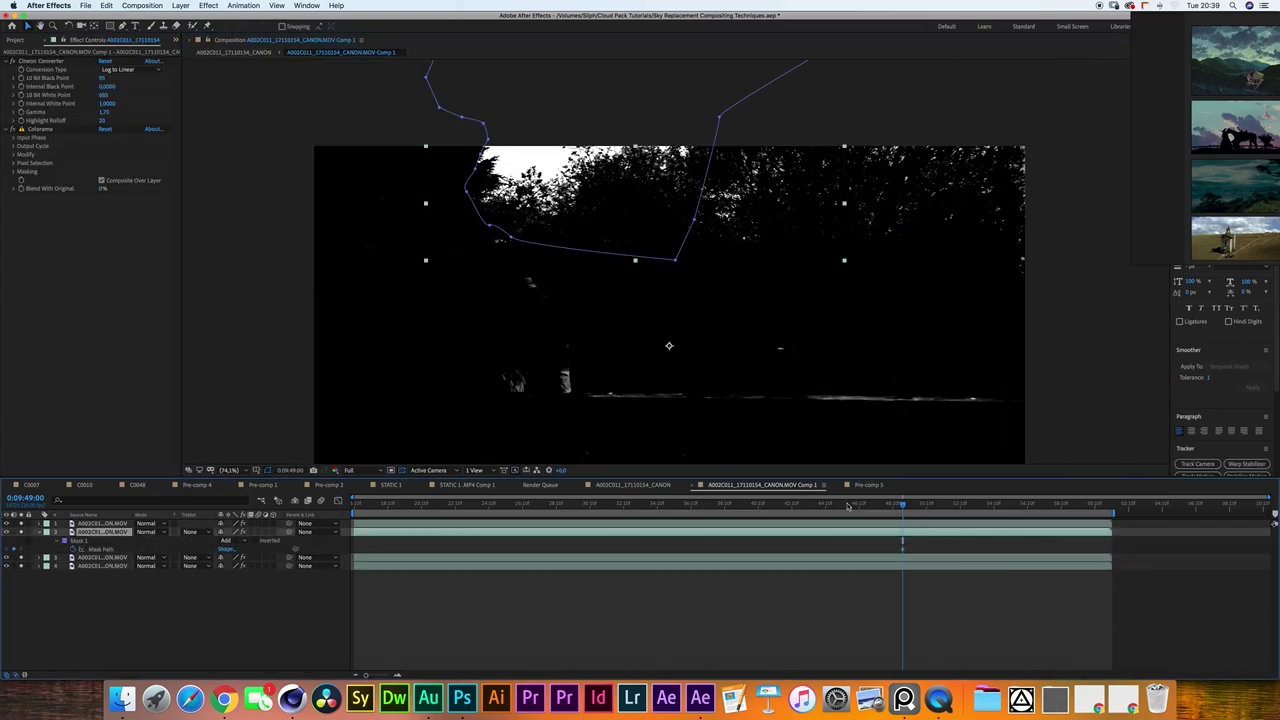
drag(848, 506, 857, 506)
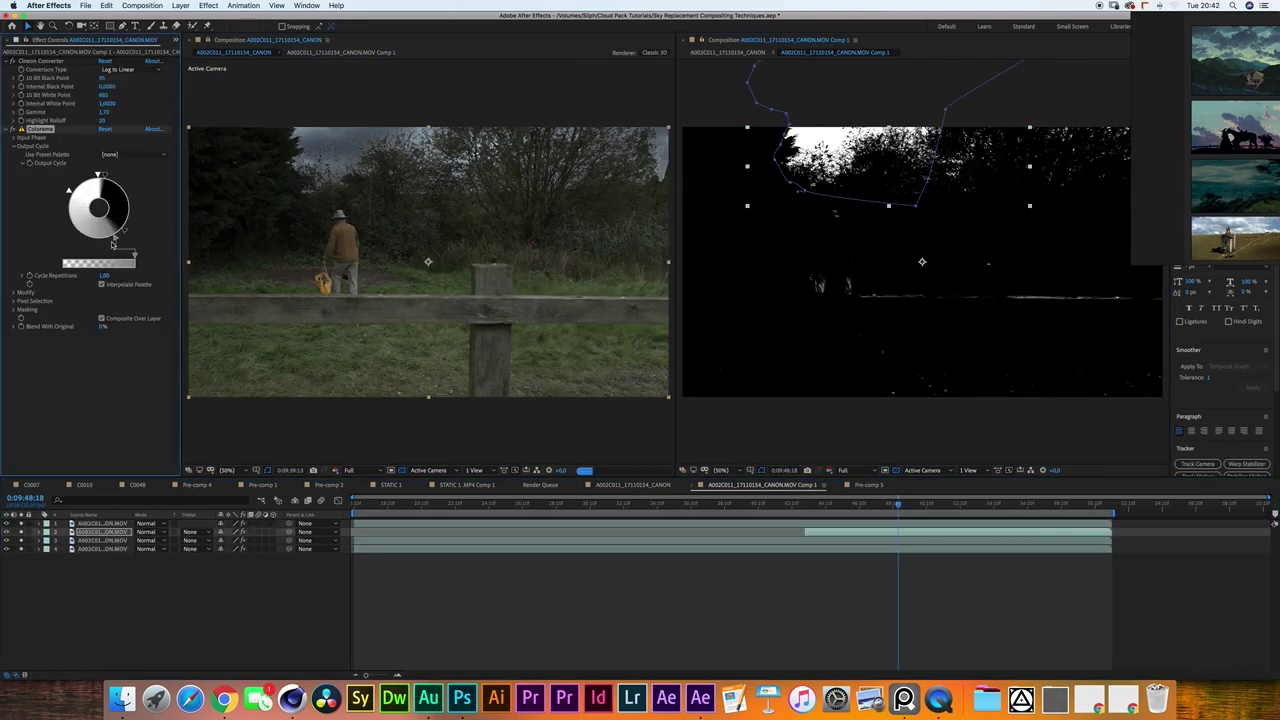
Adjust Colorama's Output Cycle on the footage copy masked around the sky gap.
mouse_move(112, 245)
mouse_down()
mouse_move(82, 238)
mouse_move(70, 215)
mouse_move(76, 194)
mouse_move(108, 183)
mouse_move(99, 176)
mouse_move(110, 241)
mouse_up()
double_click(99, 176)
click(674, 318)
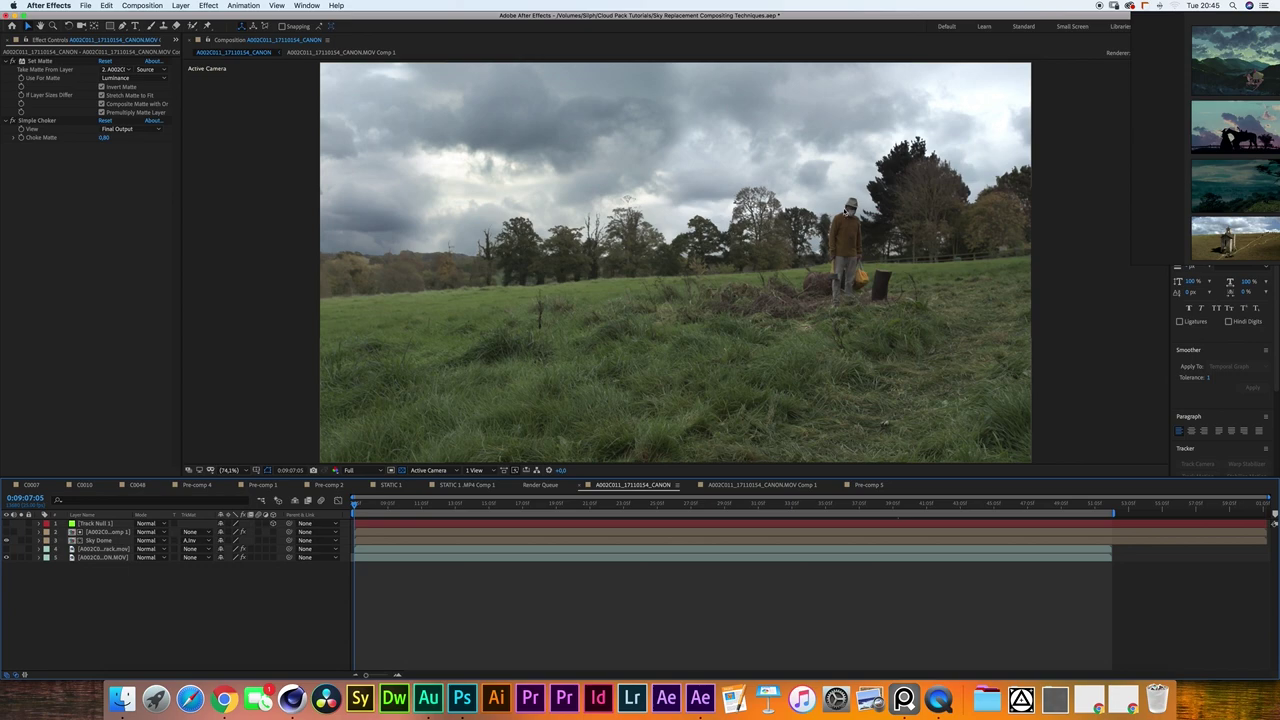
Duplicate the footage matte pre-comp in the main composition, preview the copy, and hide it.
click(100, 532)
key(super+d)
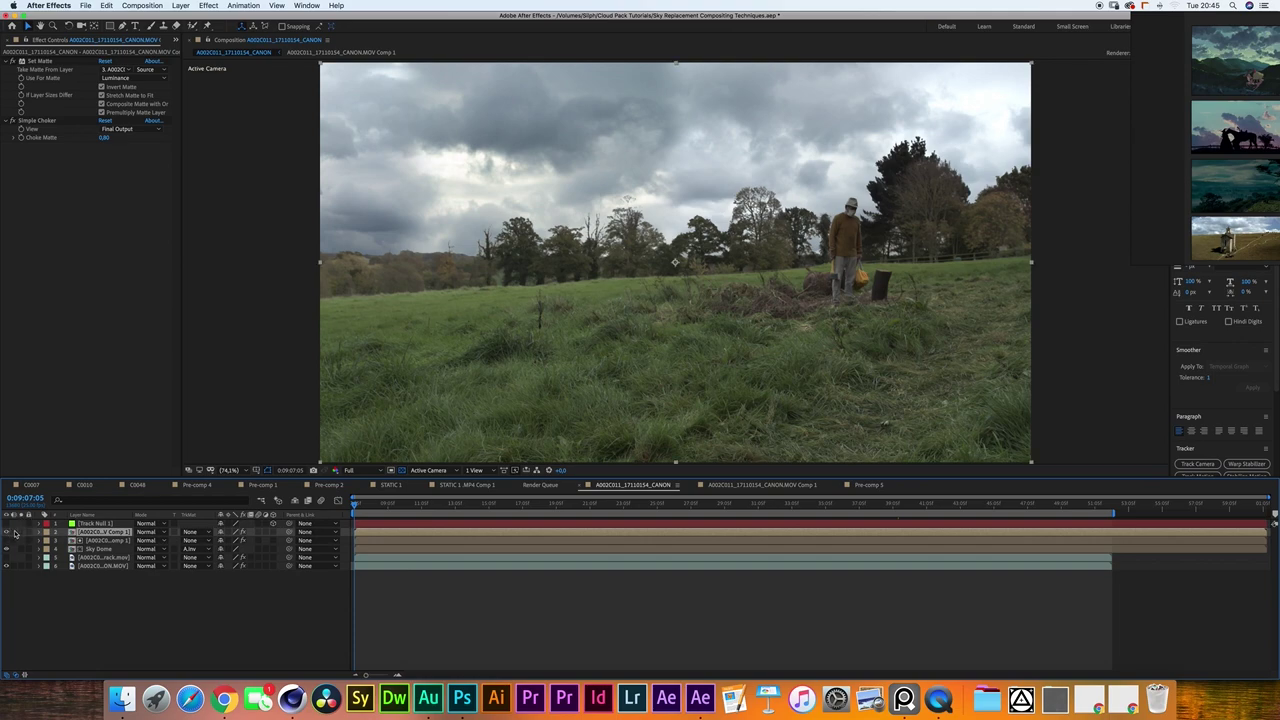
click(21, 532)
click(21, 532)
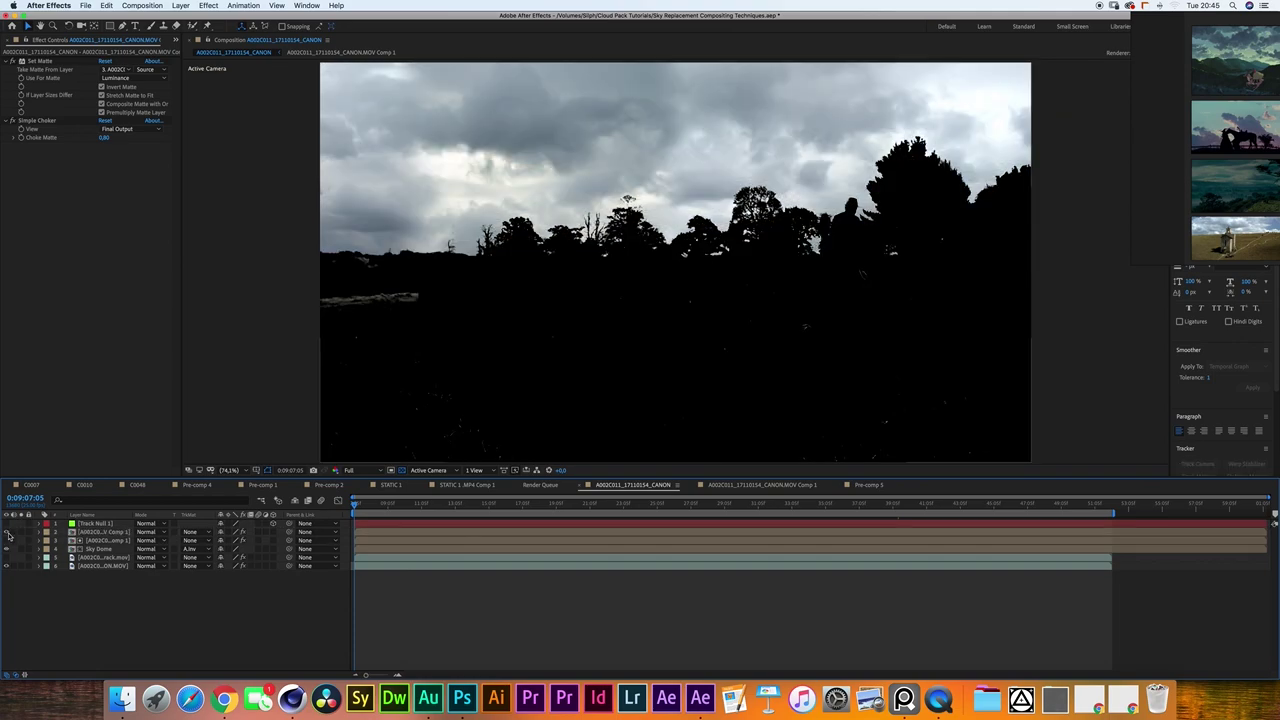
click(7, 532)
click(80, 532)
click(93, 565)
click(96, 550)
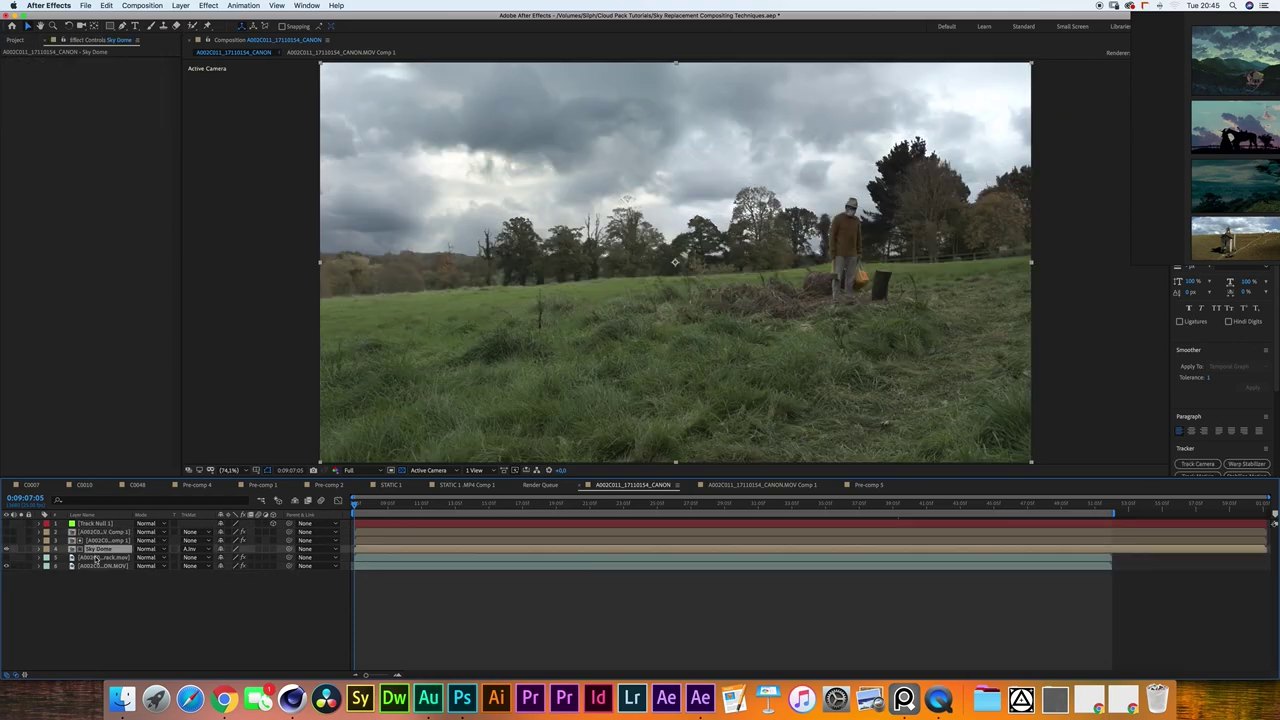
Duplicate the base CANON.MOV footage, place the copy beneath the duplicated matte comp with an Alpha track matte, and solo it.
click(94, 565)
key(super+d)
drag(94, 565, 92, 541)
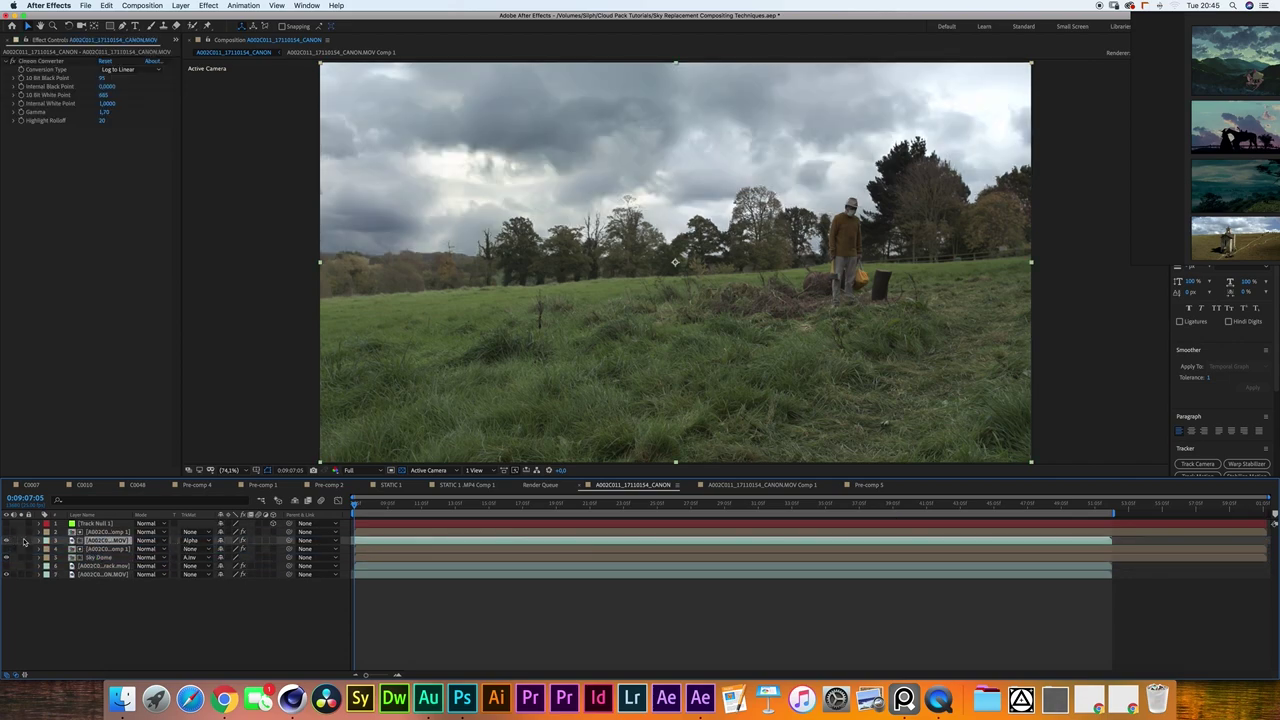
click(21, 541)
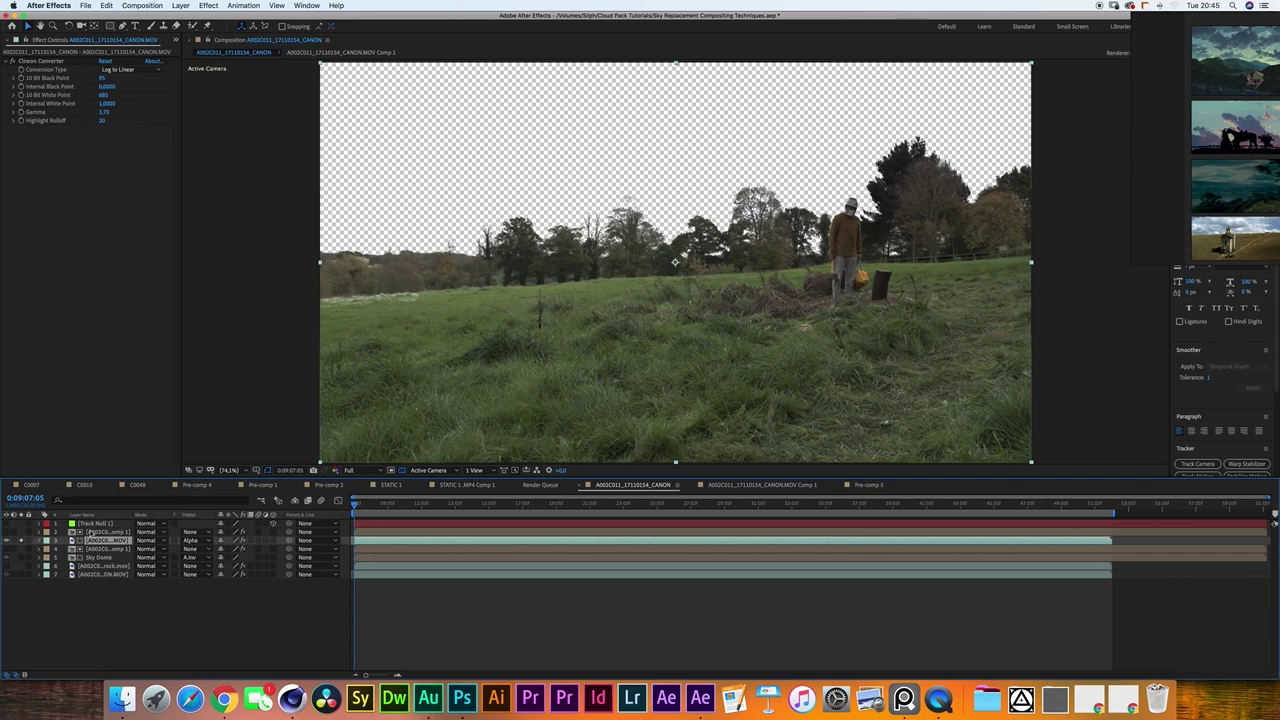
Pre-compose the soloed footage copy together with its matte as Pre-comp 6, and select the remaining footage matte comp.
shift+click(93, 532)
key(shift+super+c)
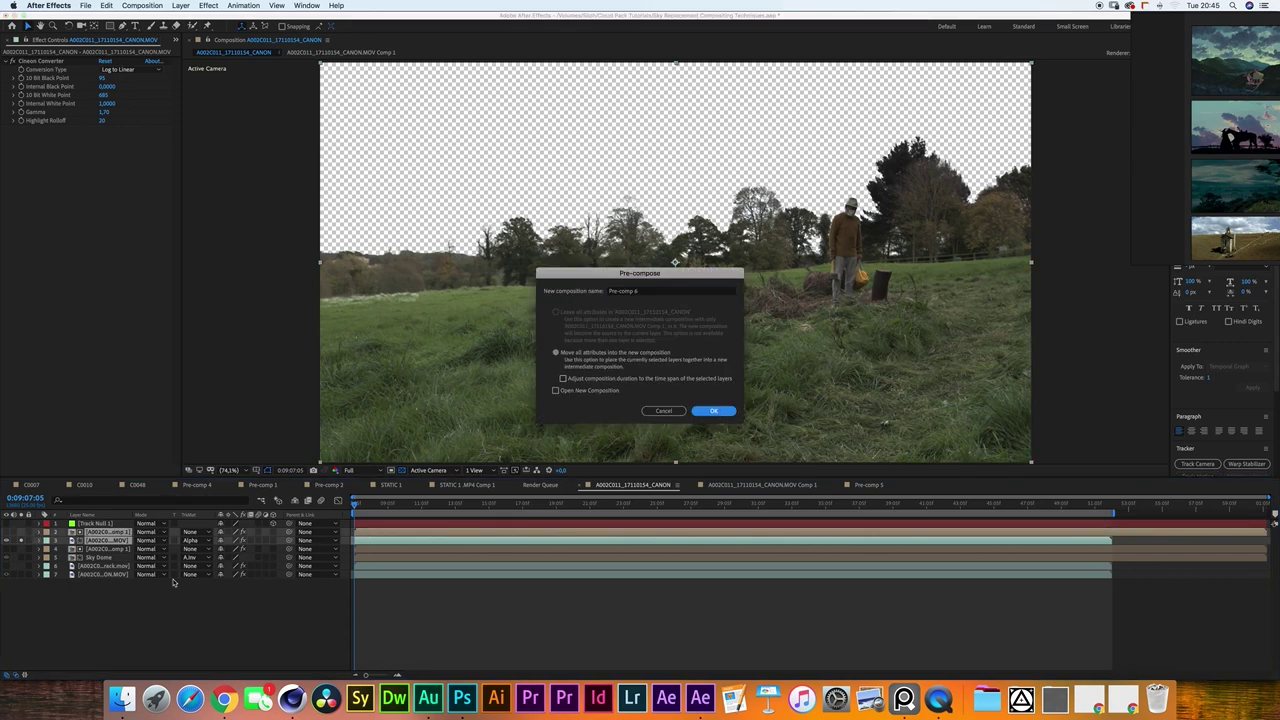
key(Return)
click(104, 540)
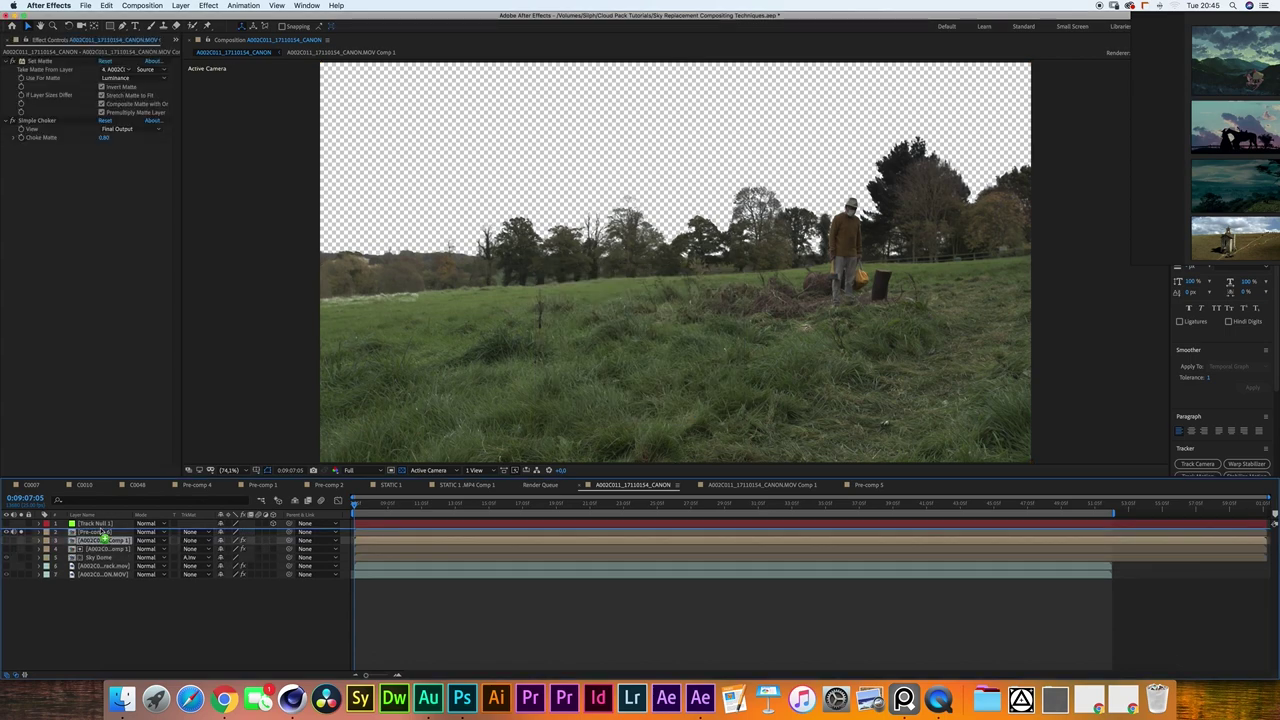
Place Pre-comp 6 beneath the footage matte comp with an Alpha Inverted track matte, and raise the matte's Choke Matte to about 23.20.
drag(101, 533, 74, 548)
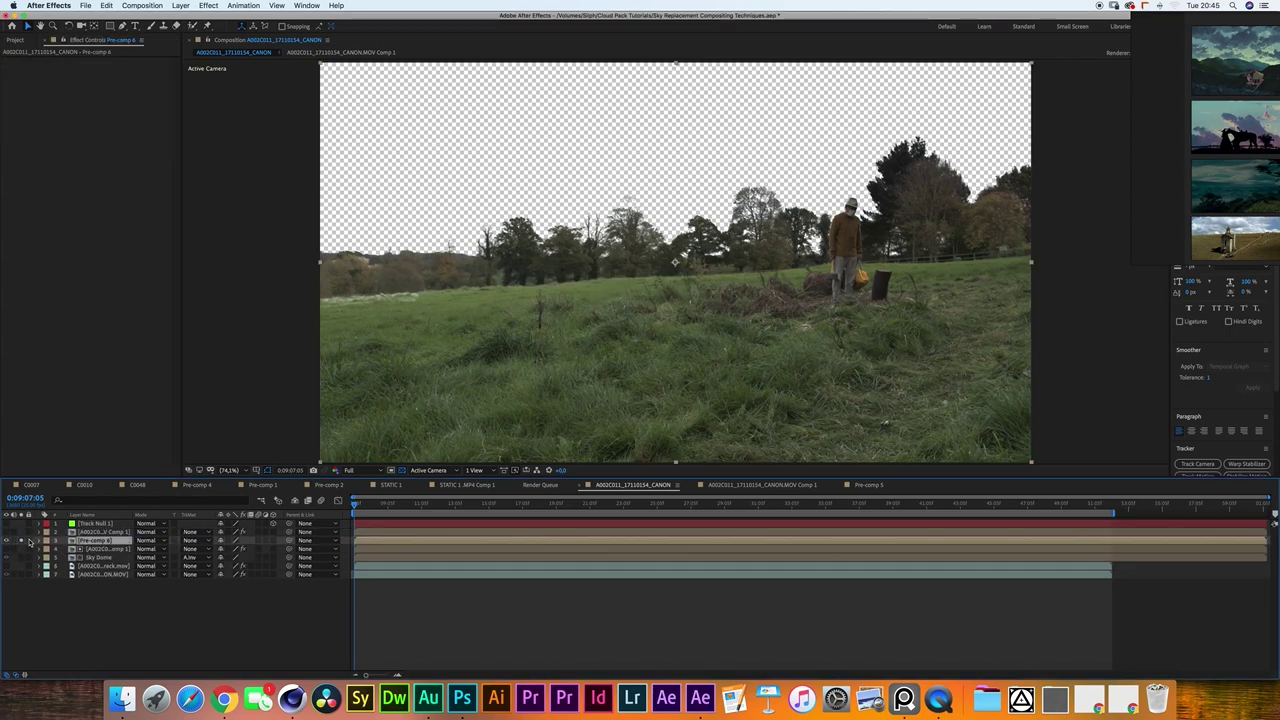
click(190, 541)
click(200, 577)
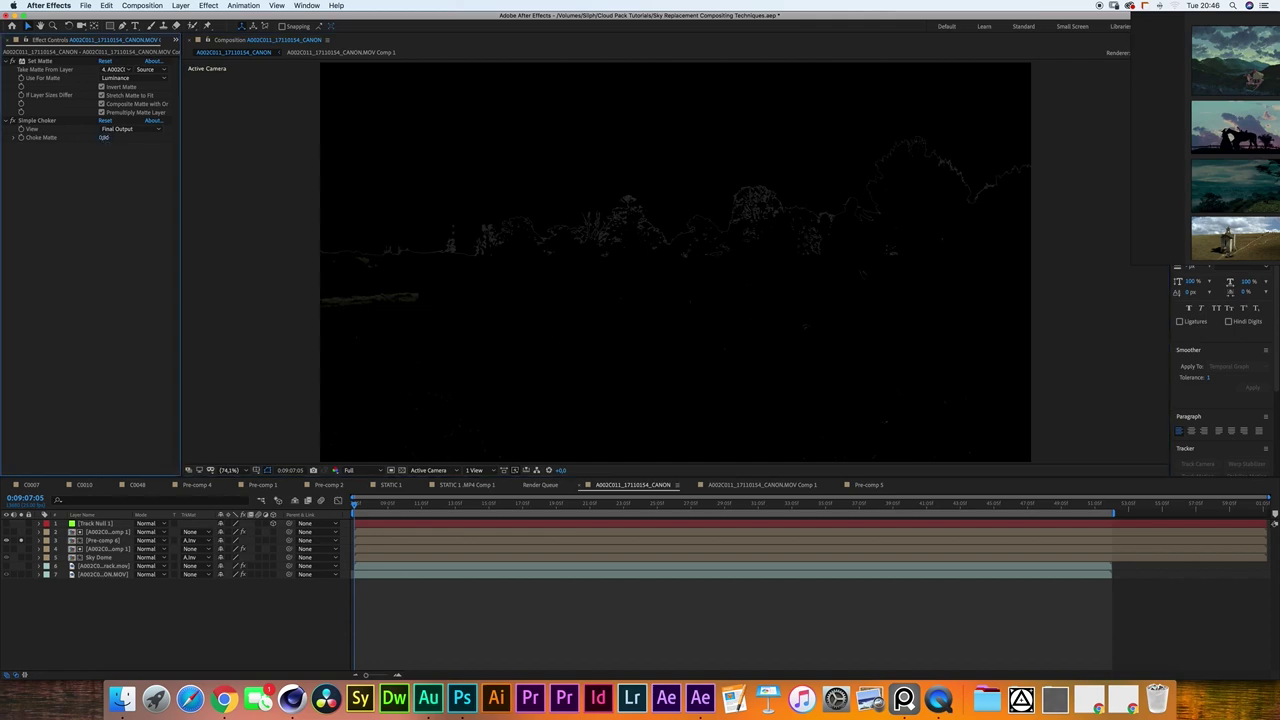
drag(104, 137, 222, 152)
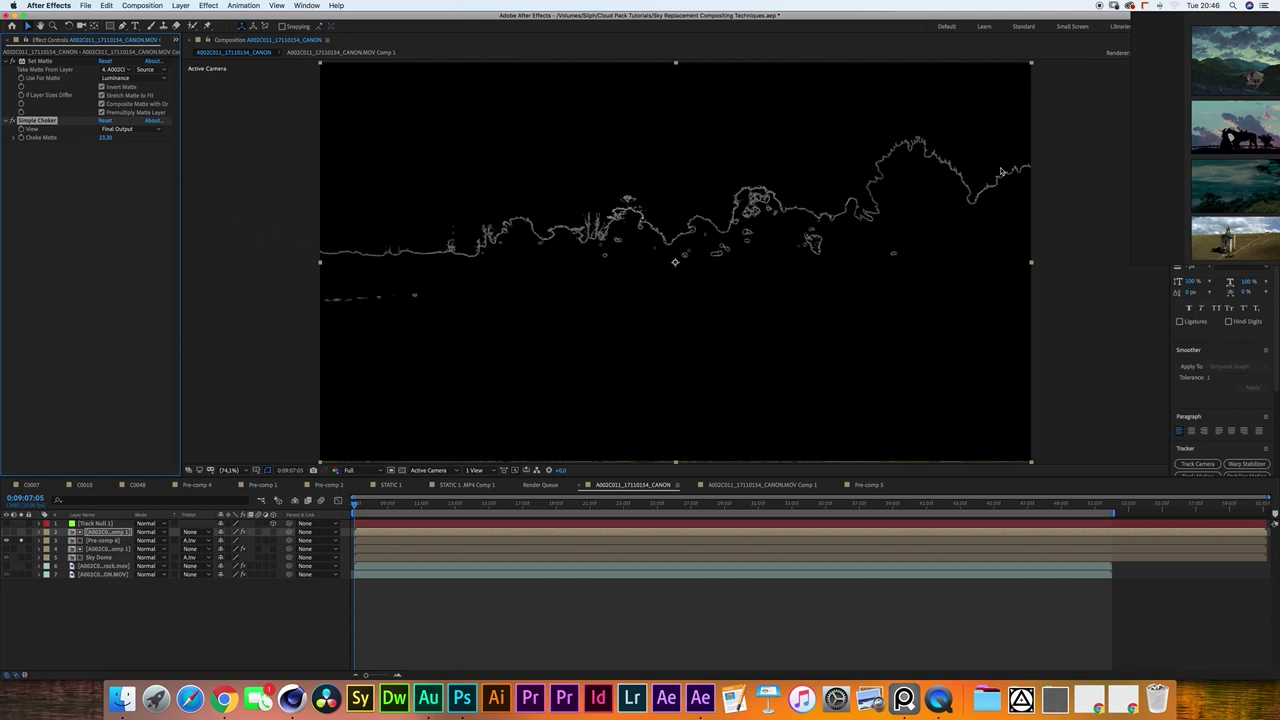
Pre-compose Pre-comp 6 together with its choked matte as Pre-comp 7.
click(70, 541)
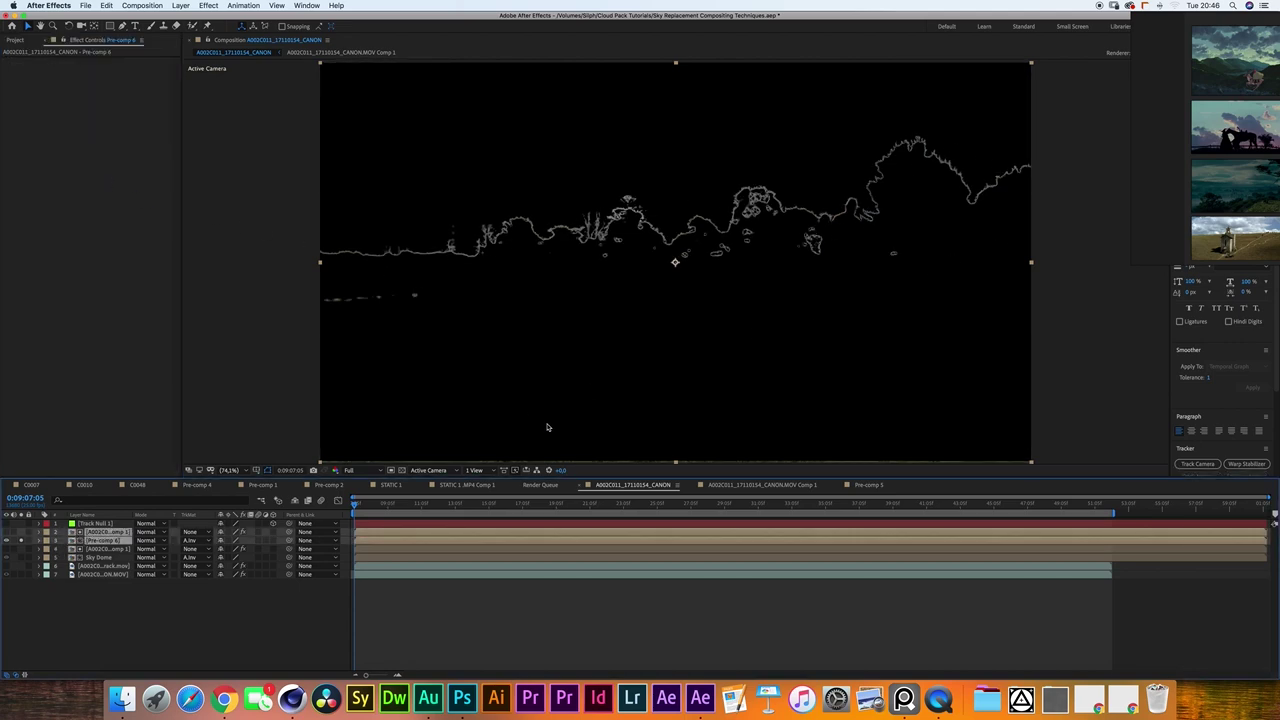
key(super+shift+c)
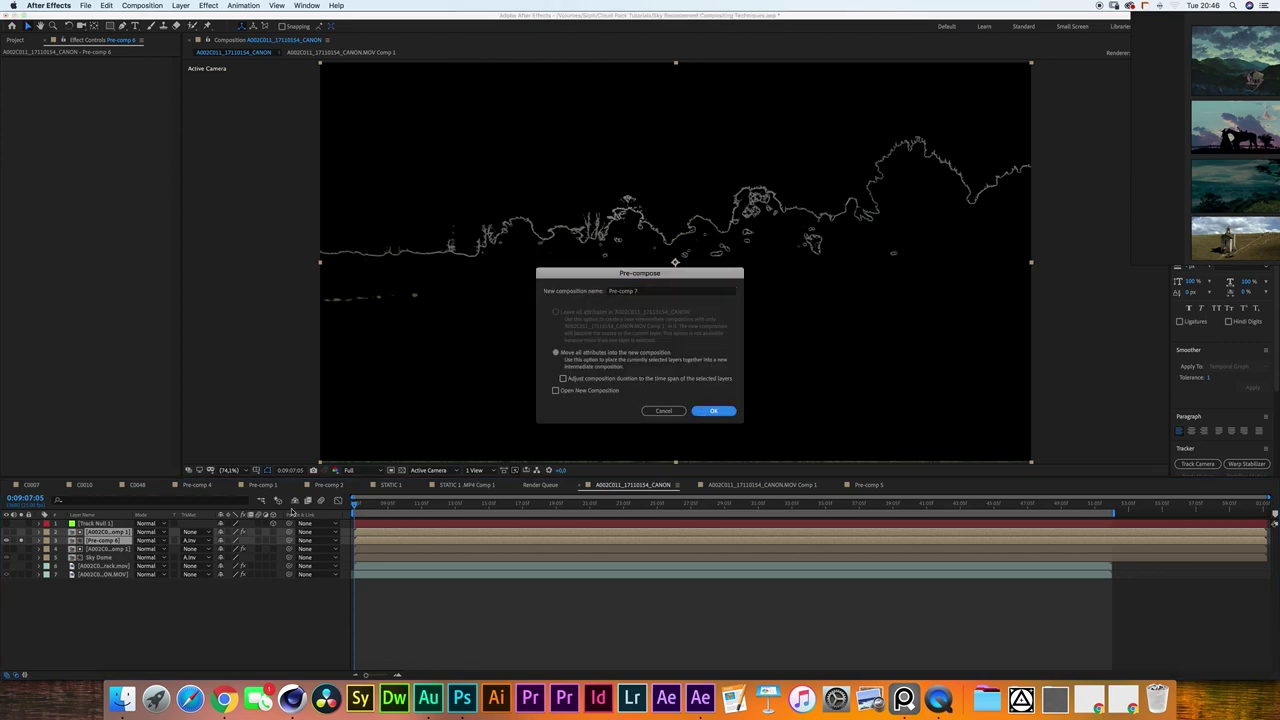
click(713, 411)
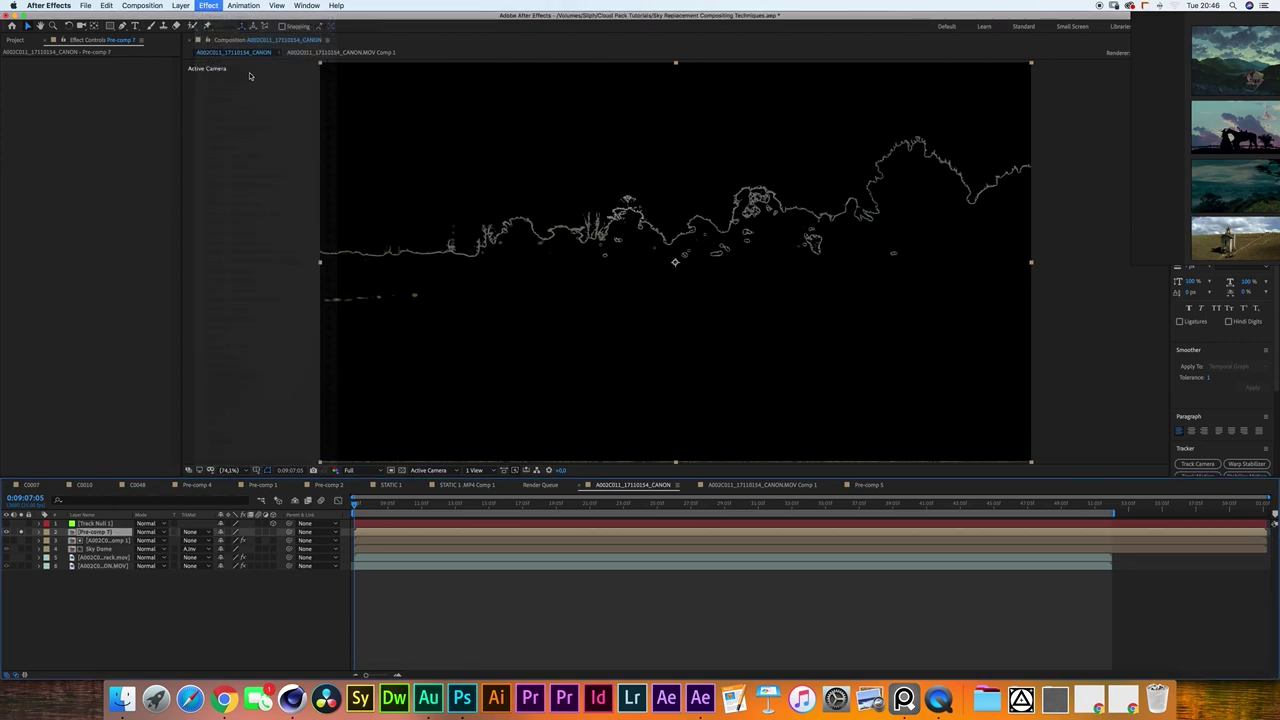
Apply Gaussian Blur to Pre-comp 7 with a blurriness of 30.
click(213, 6)
mouse_move(300, 71)
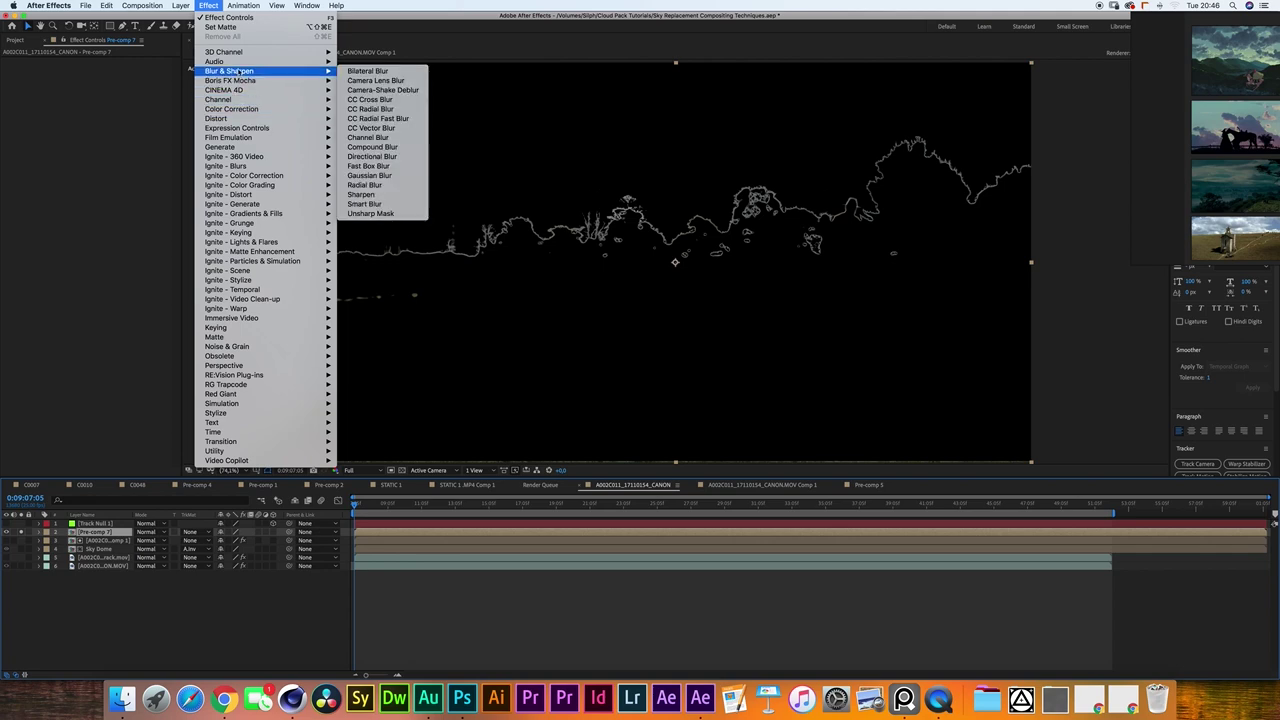
click(382, 175)
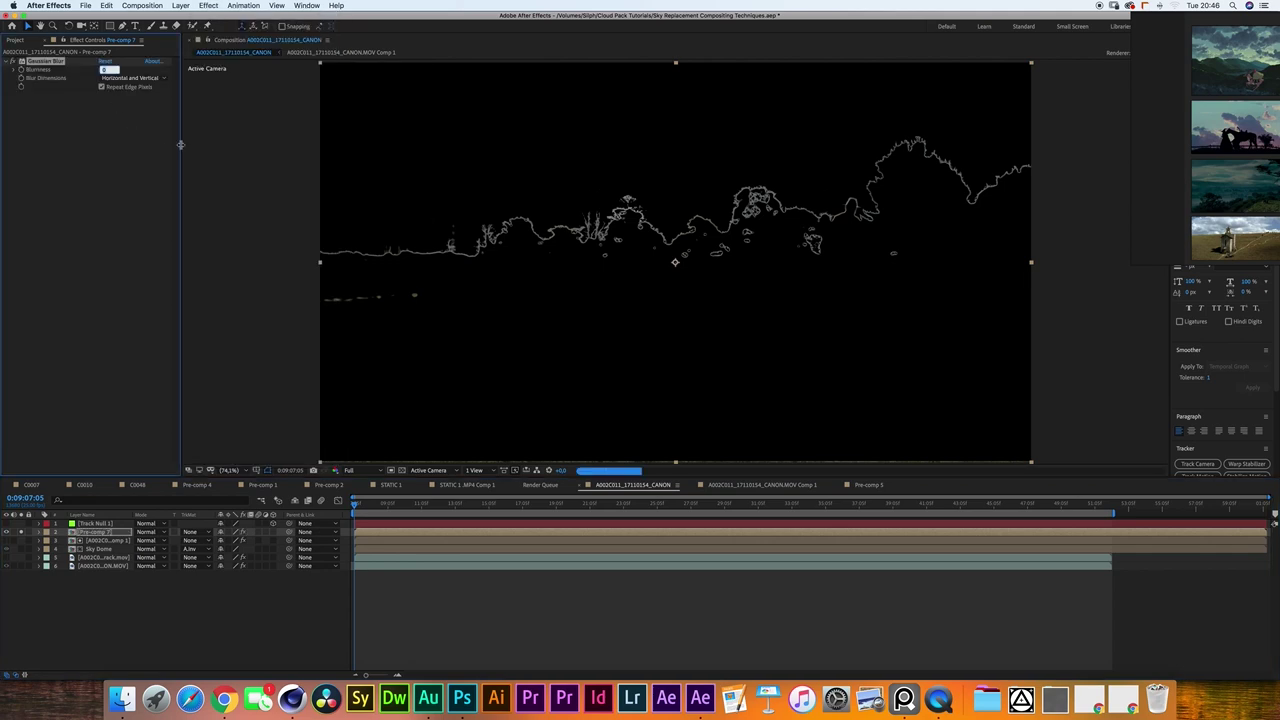
text(30)
key(Return)
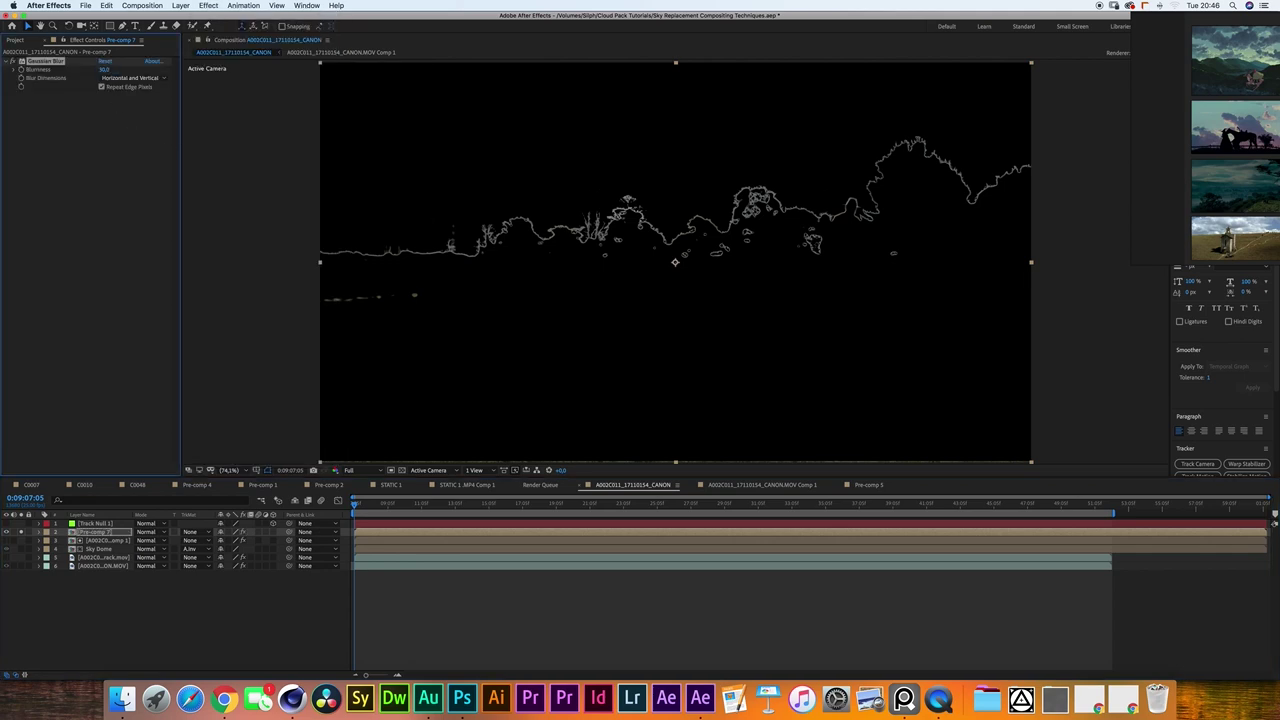
Blend Pre-comp 7 over the unsoloed composite in Add mode at 10% opacity.
click(152, 534)
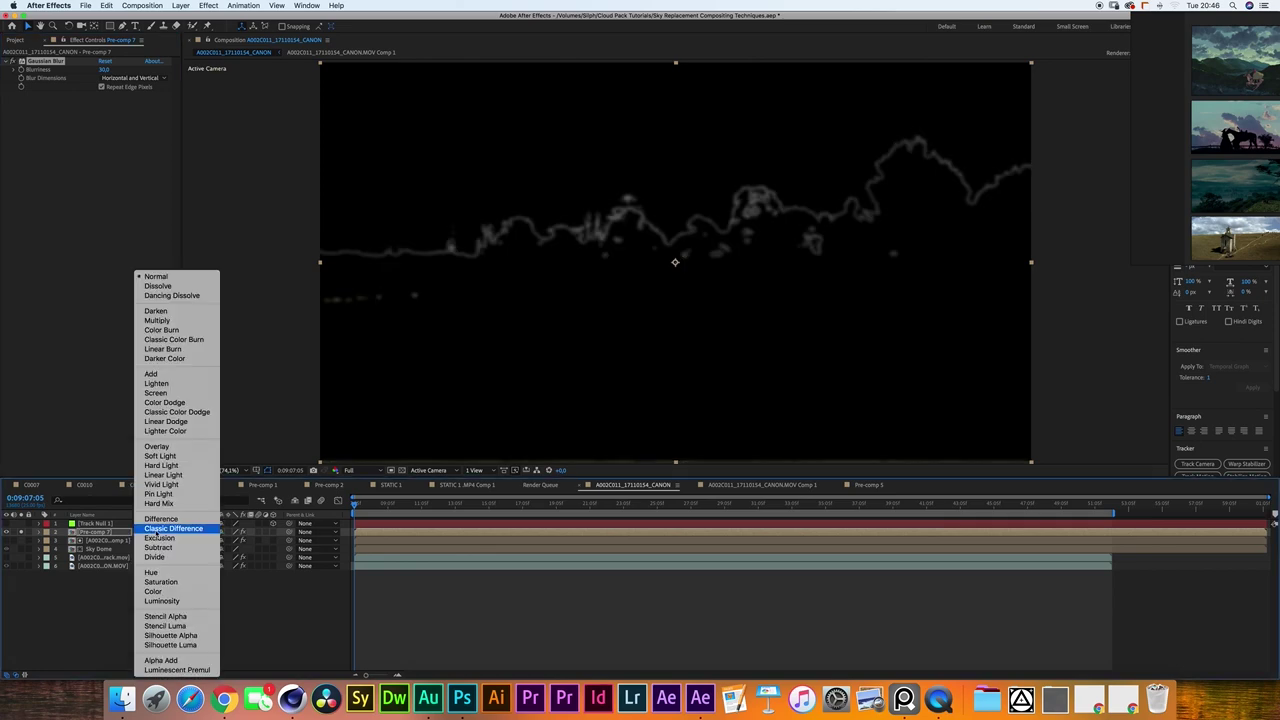
click(165, 372)
click(25, 533)
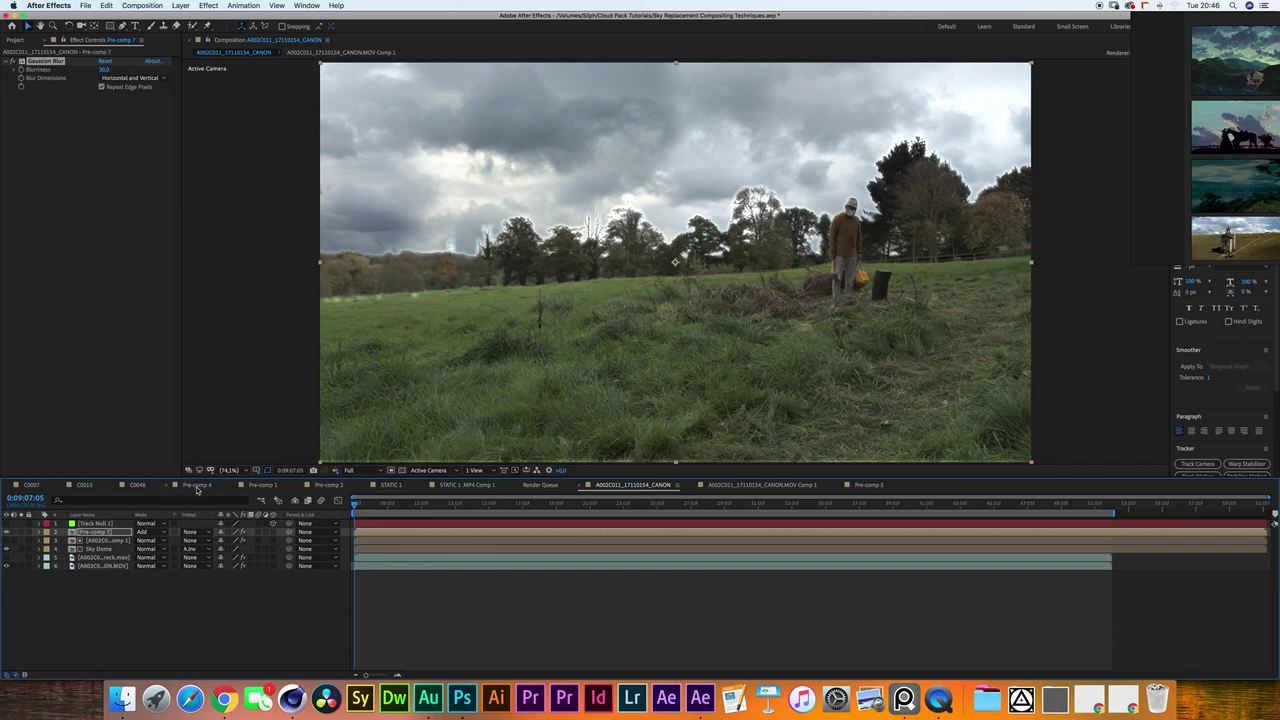
key(t)
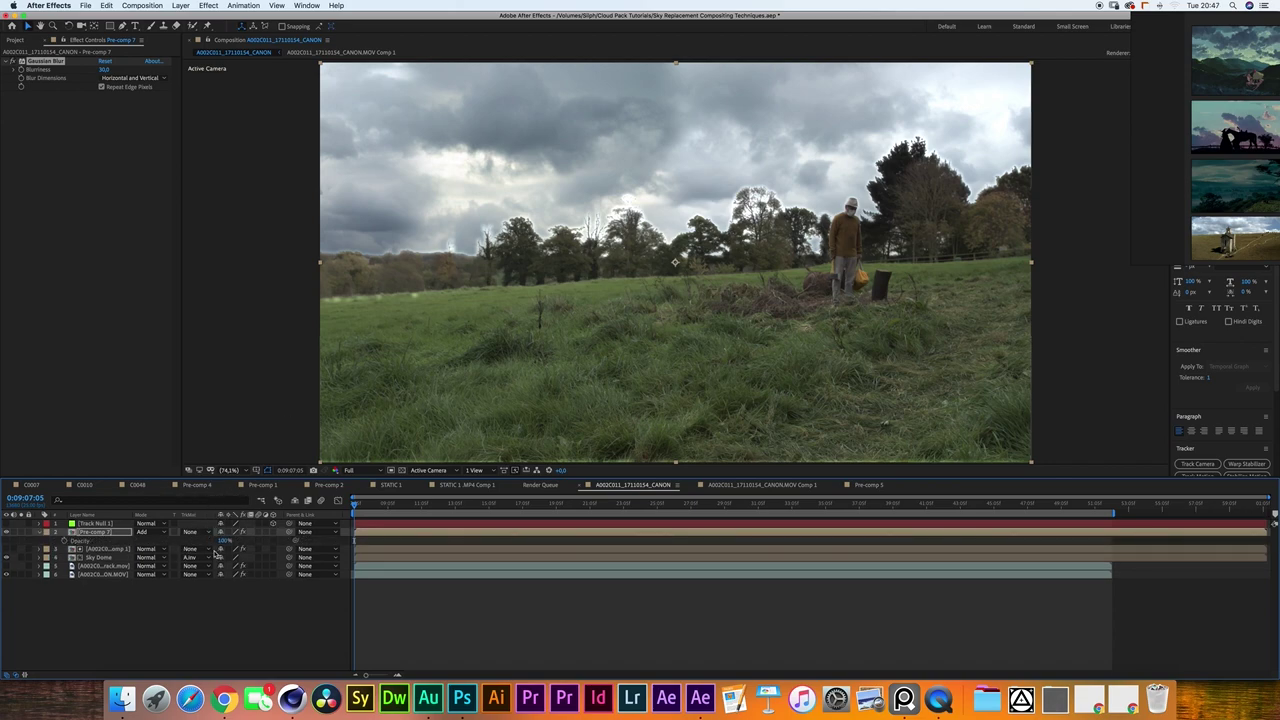
click(224, 540)
text(10)
key(Return)
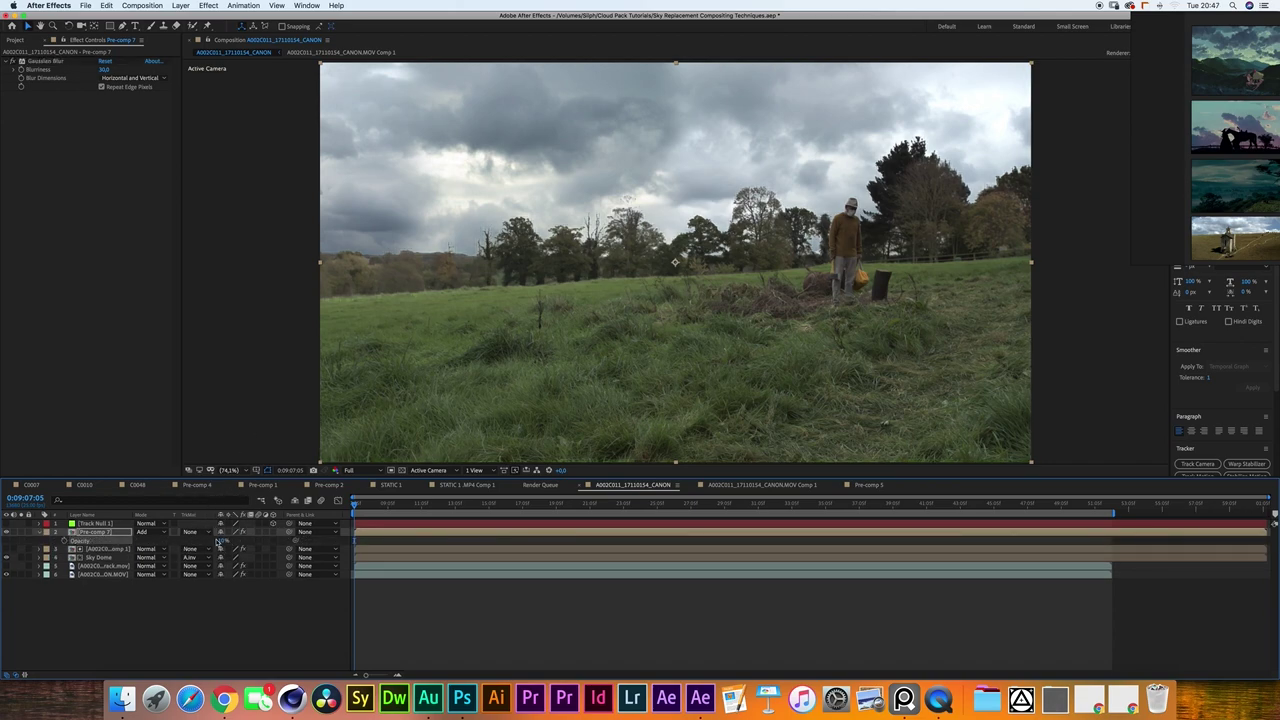
Duplicate the blurred Pre-comp 7 layer and set the copy's Gaussian Blur blurriness to 60.
click(100, 532)
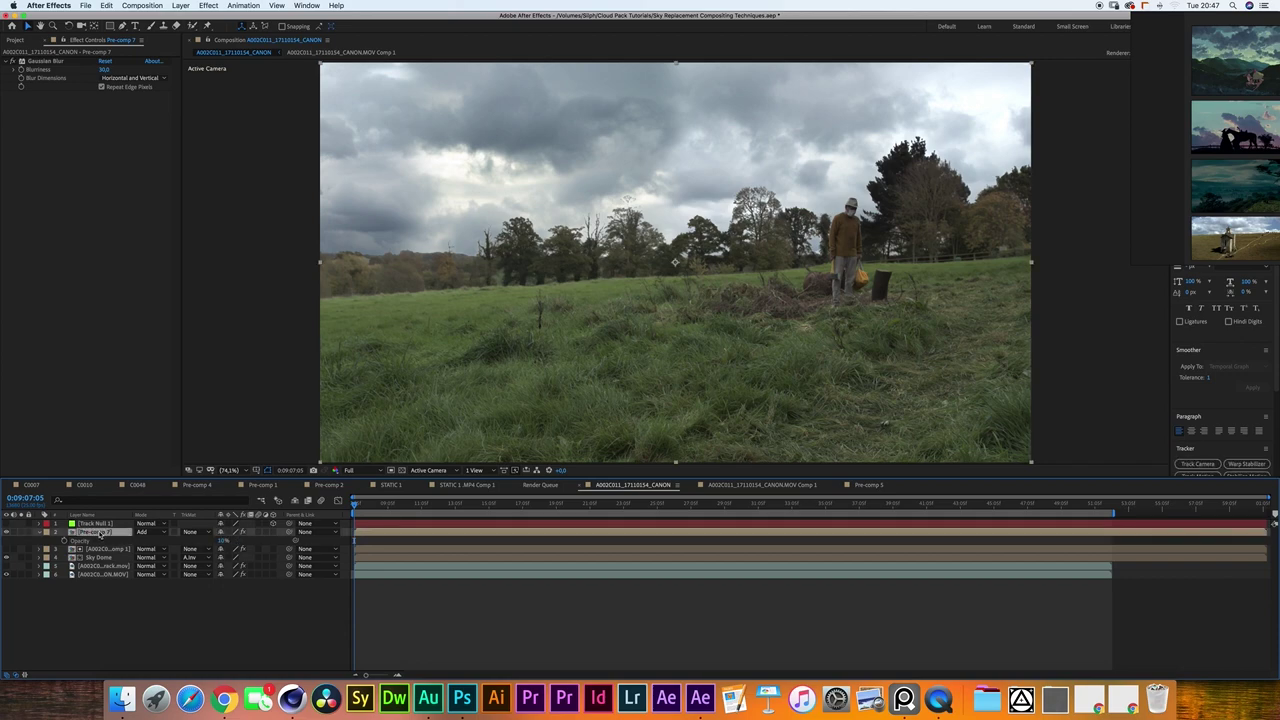
key(ctrl+d)
click(104, 69)
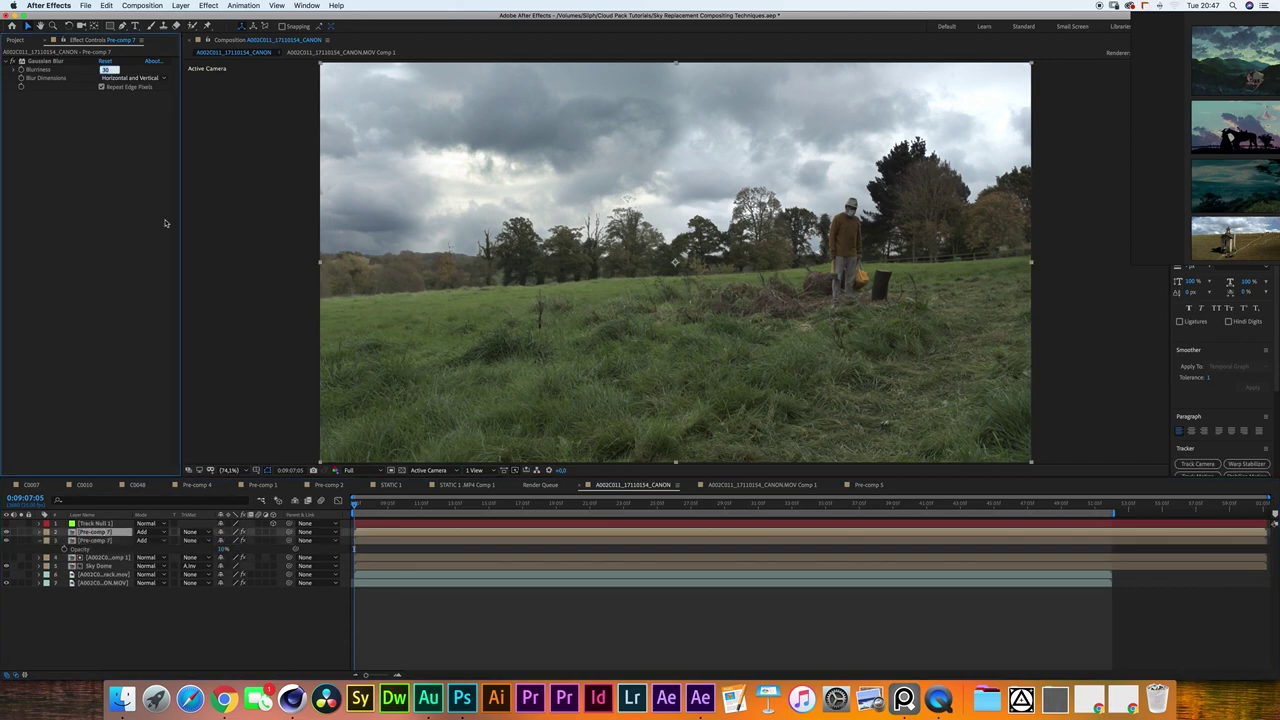
text(60)
key(Return)
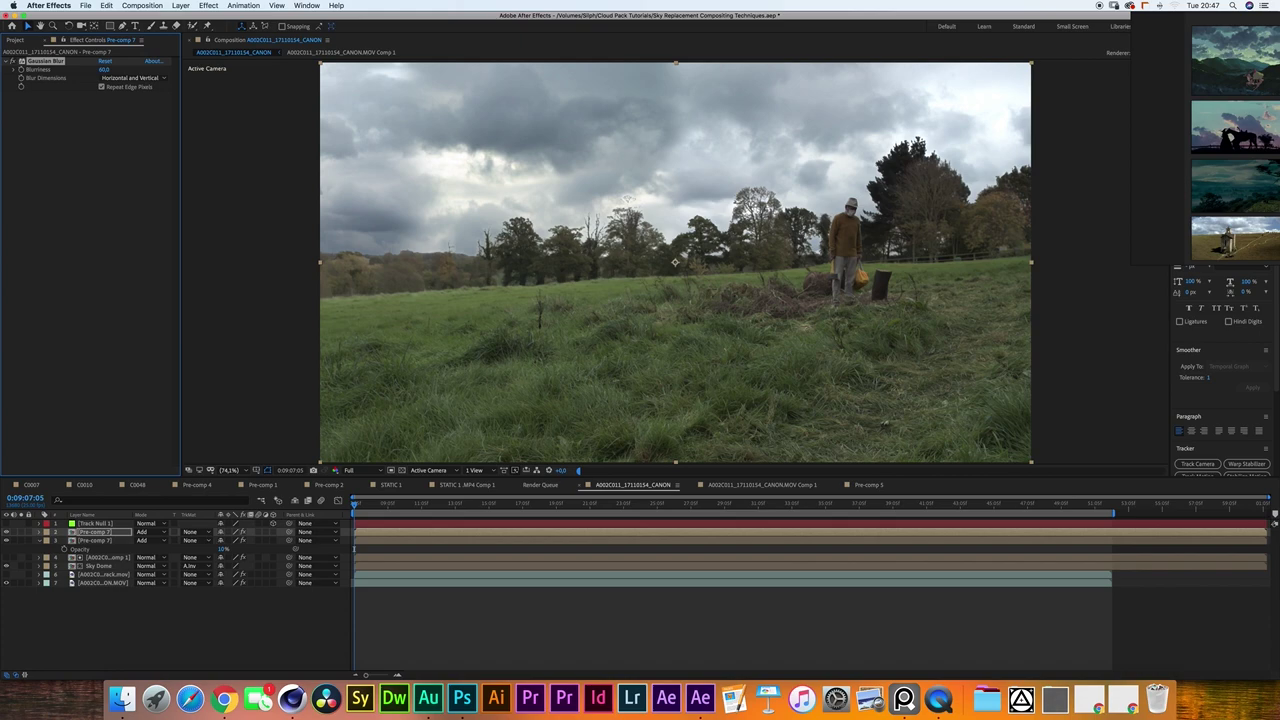
Duplicate the topmost Pre-comp 7 layer again and set the new copy's Gaussian Blur blurriness to 120.
click(122, 532)
key(super+d)
click(104, 69)
text(120)
key(Return)
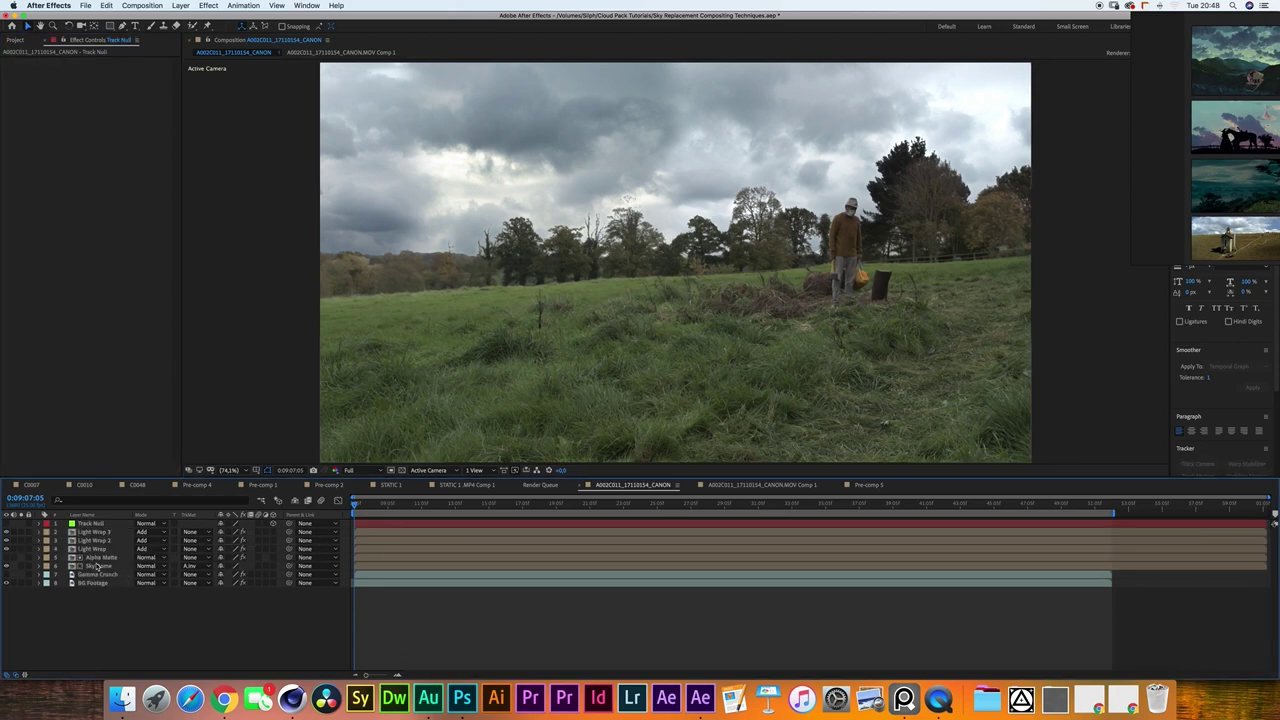
Open the Sky Dome pre-comp and enable motion blur on all its sky image layers.
click(102, 566)
double_click(102, 566)
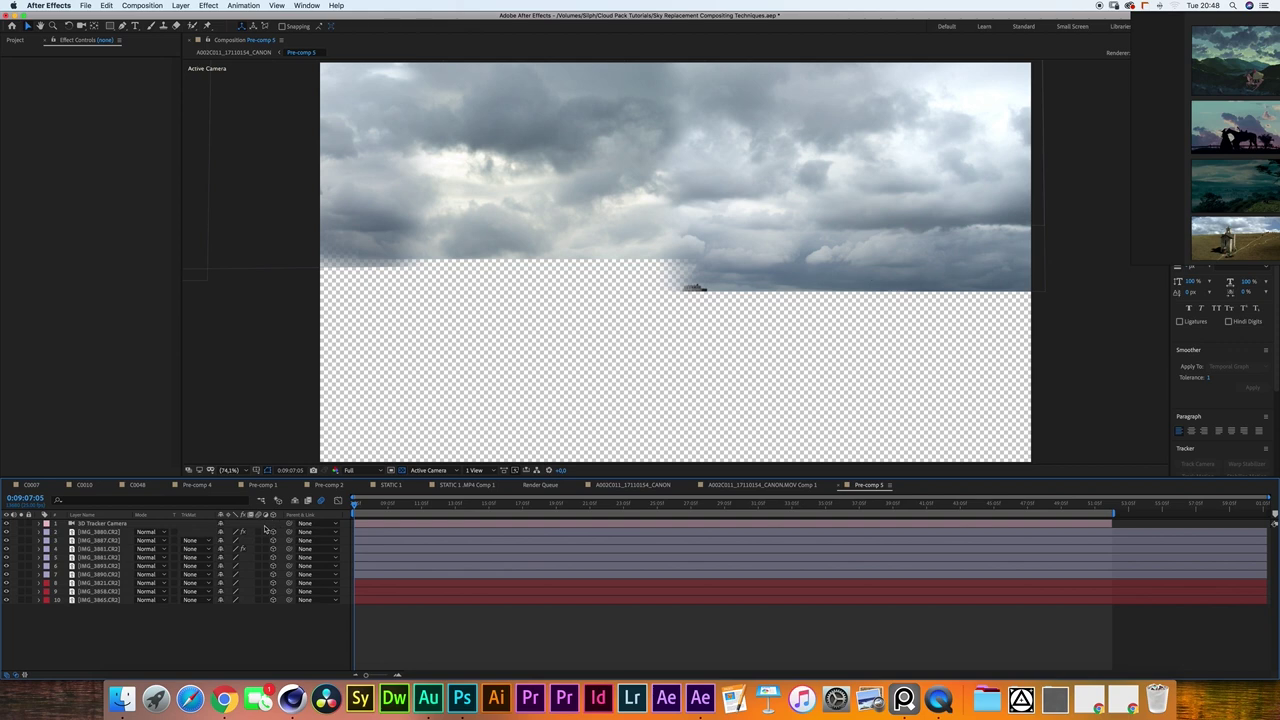
drag(259, 532, 258, 603)
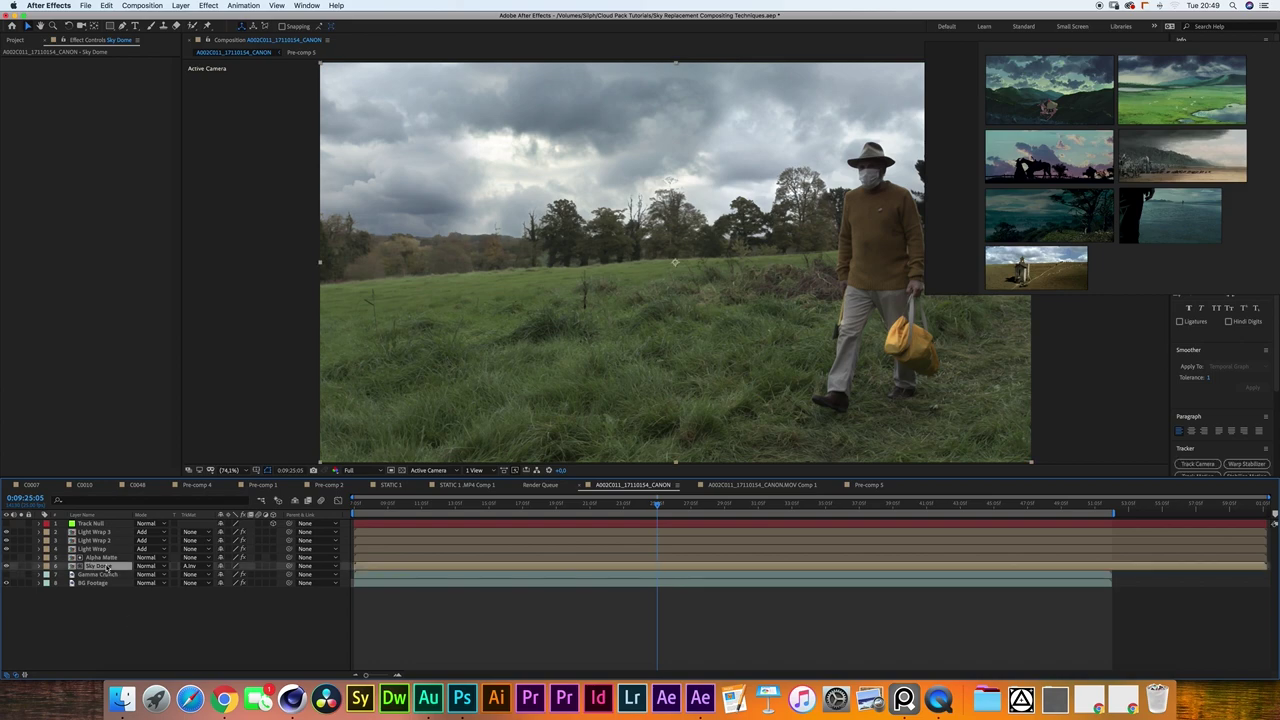
Set the Sky Dome layer's opacity to 75% in the main composition, and check the composite at the start of the footage.
key(t)
mouse_move(224, 575)
mouse_down()
mouse_move(181, 576)
mouse_move(224, 576)
mouse_up()
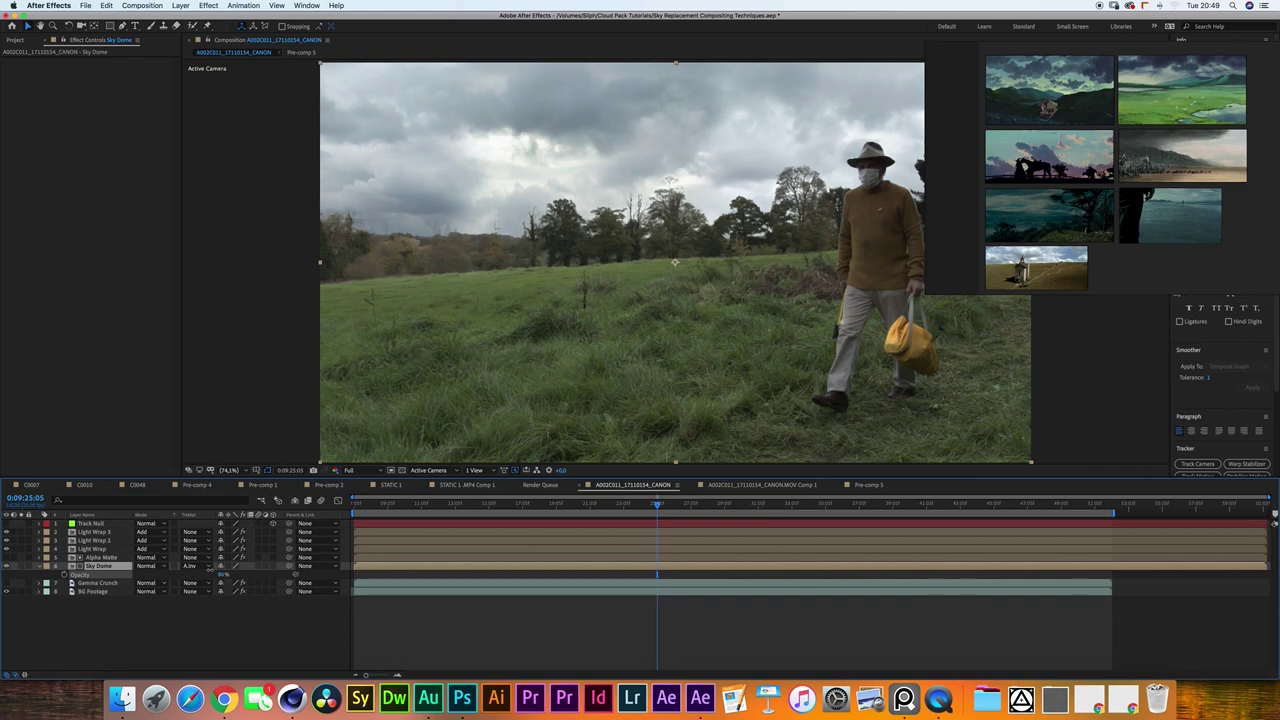
drag(224, 576, 219, 576)
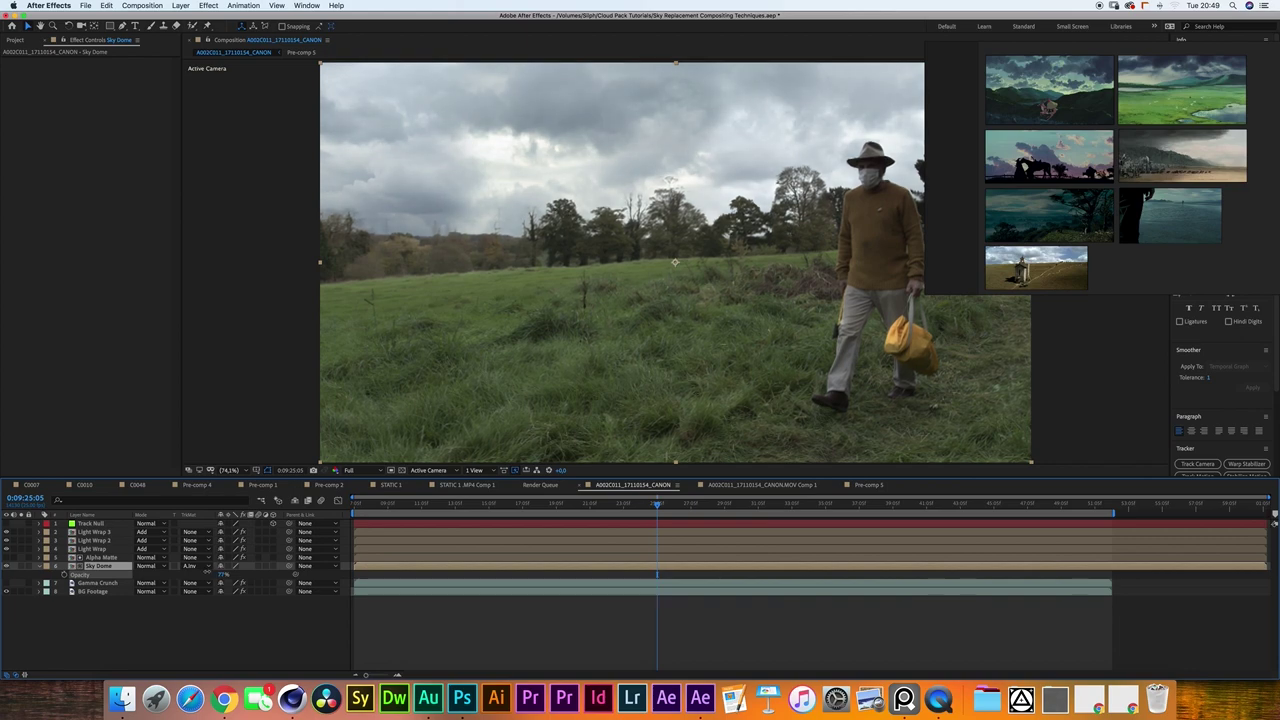
click(221, 575)
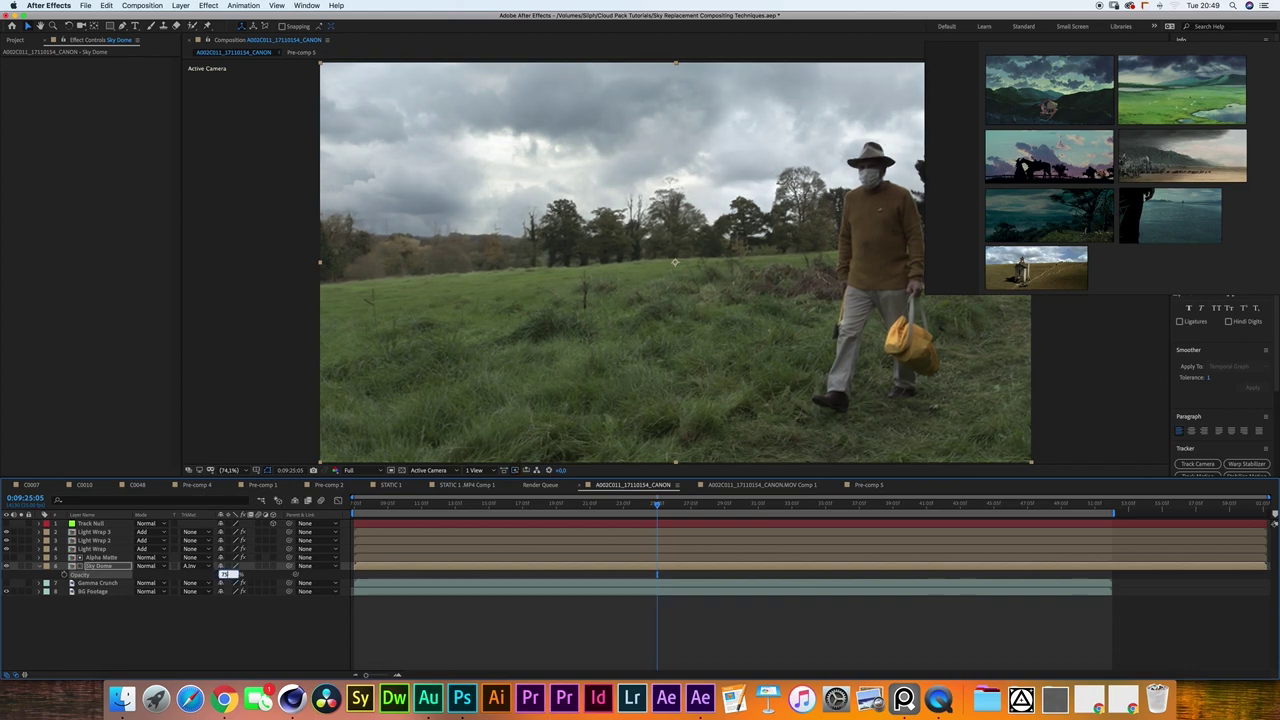
text(75)
key(Return)
click(216, 662)
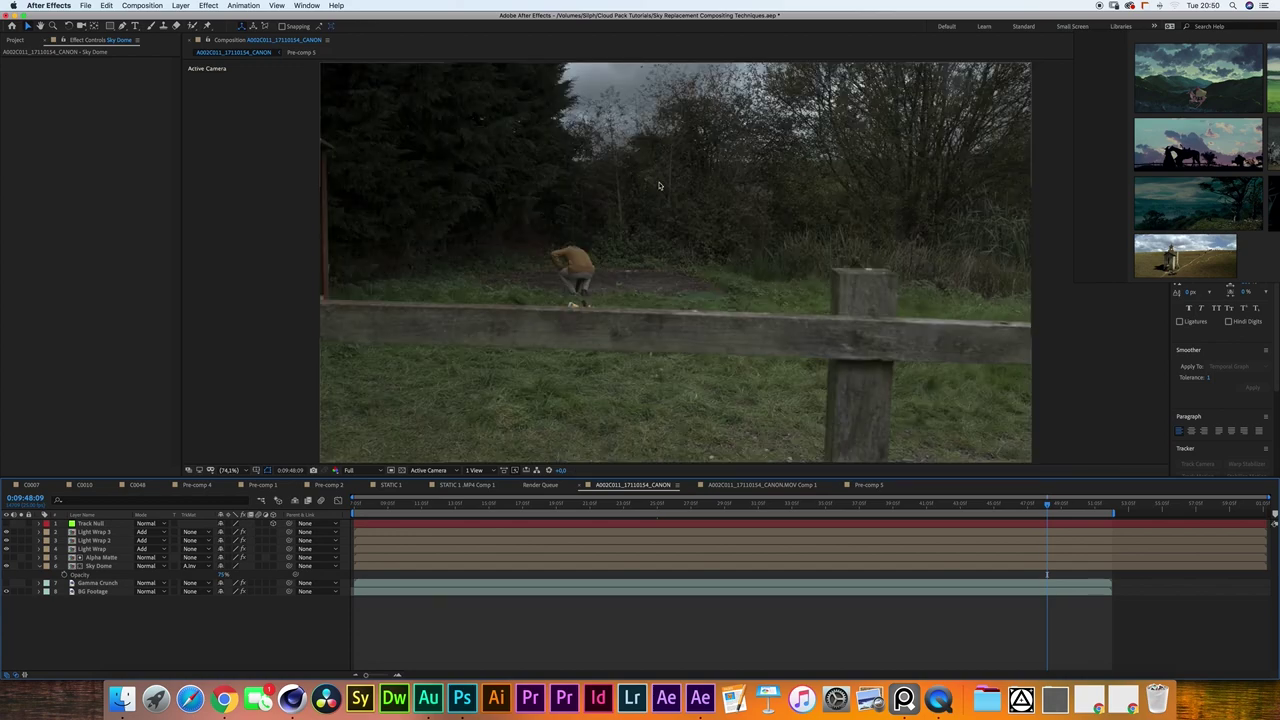
drag(378, 506, 356, 504)
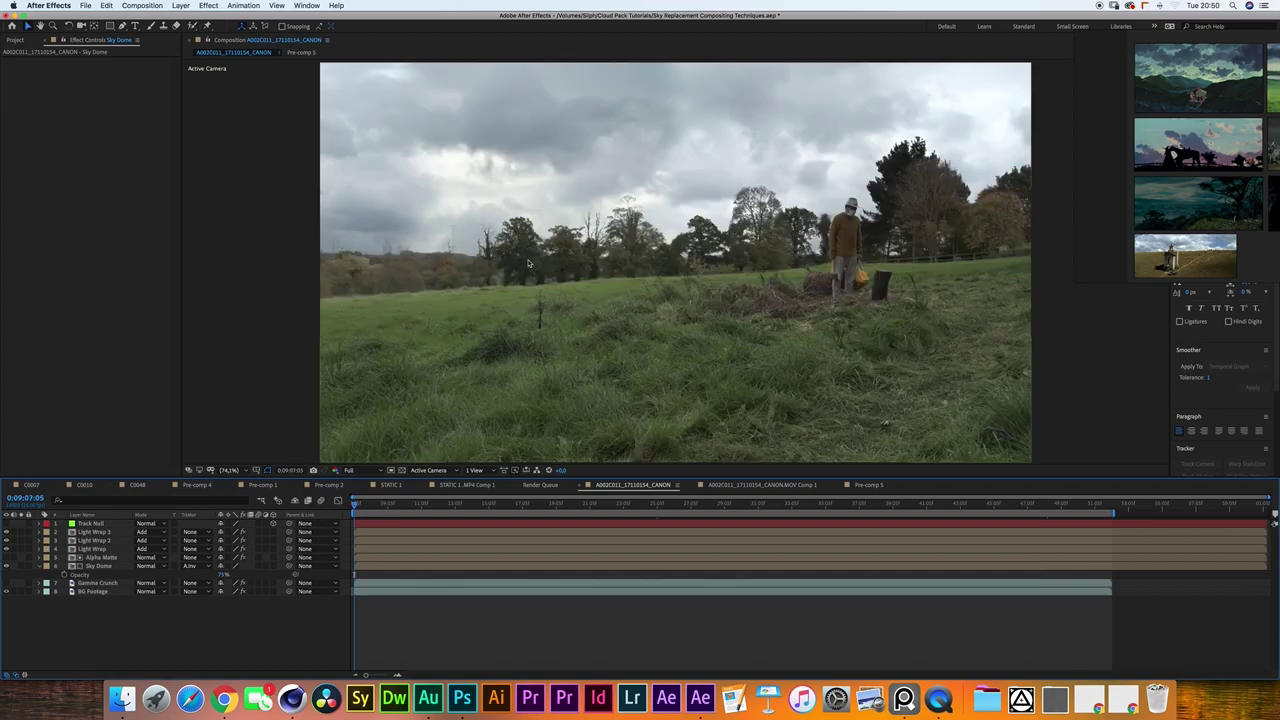
key(t)
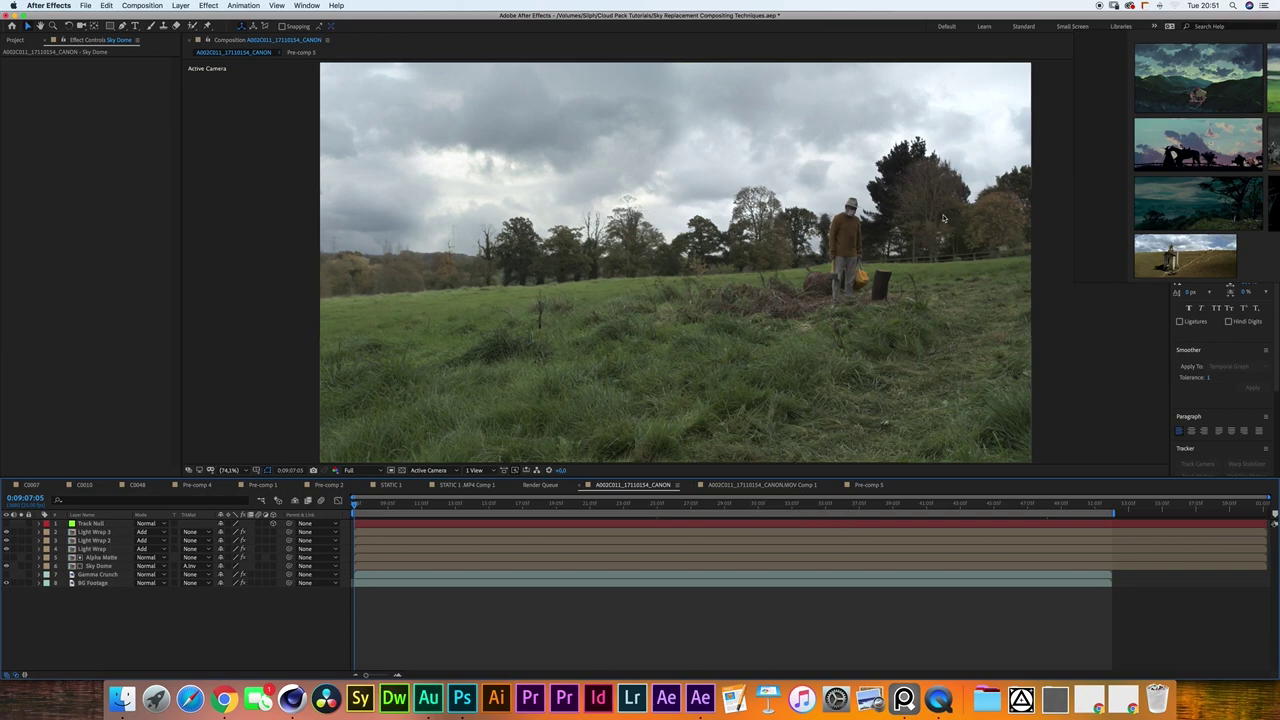
Apply the Camera Lens Blur effect to the Sky Dome layer.
click(100, 566)
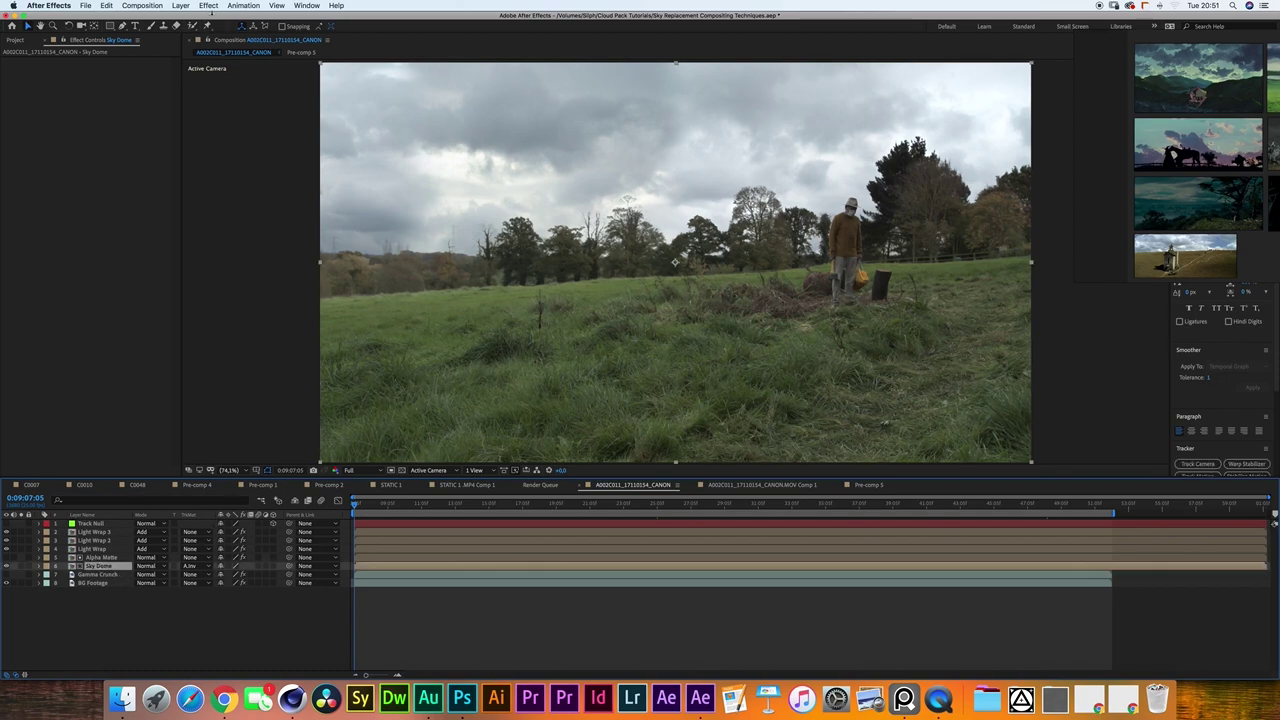
click(208, 6)
click(208, 6)
click(208, 6)
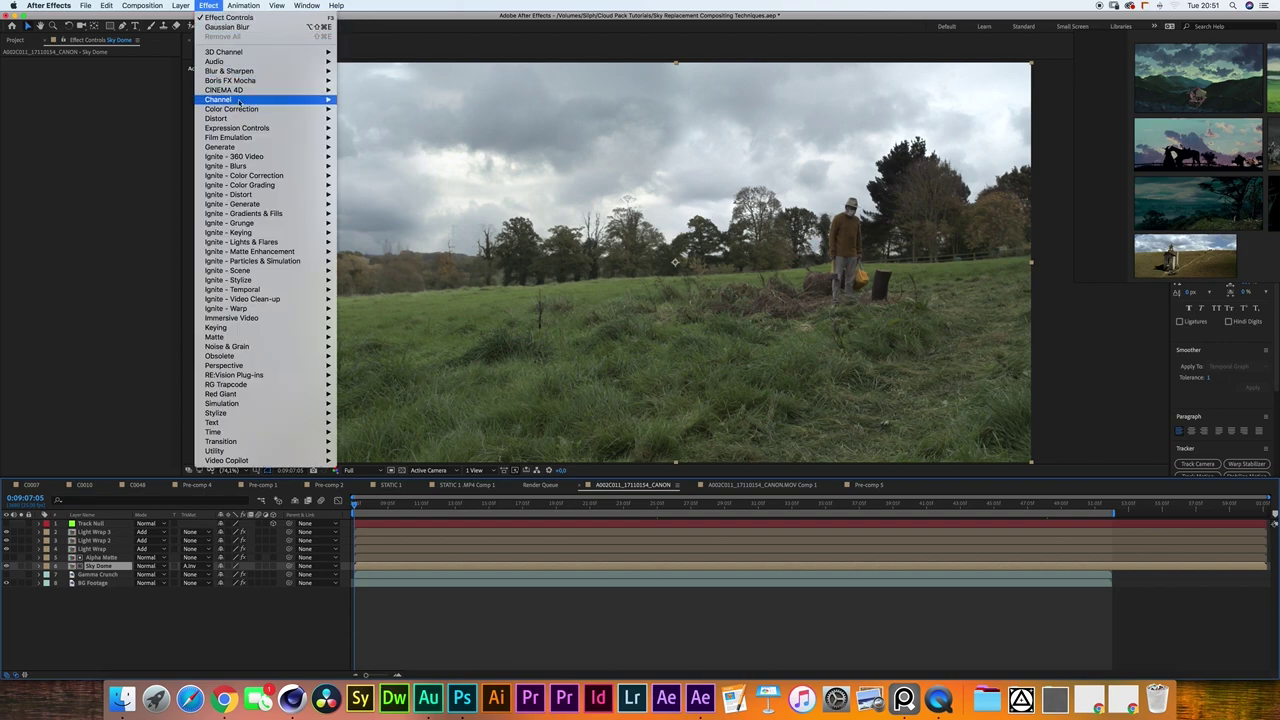
mouse_move(325, 71)
click(362, 79)
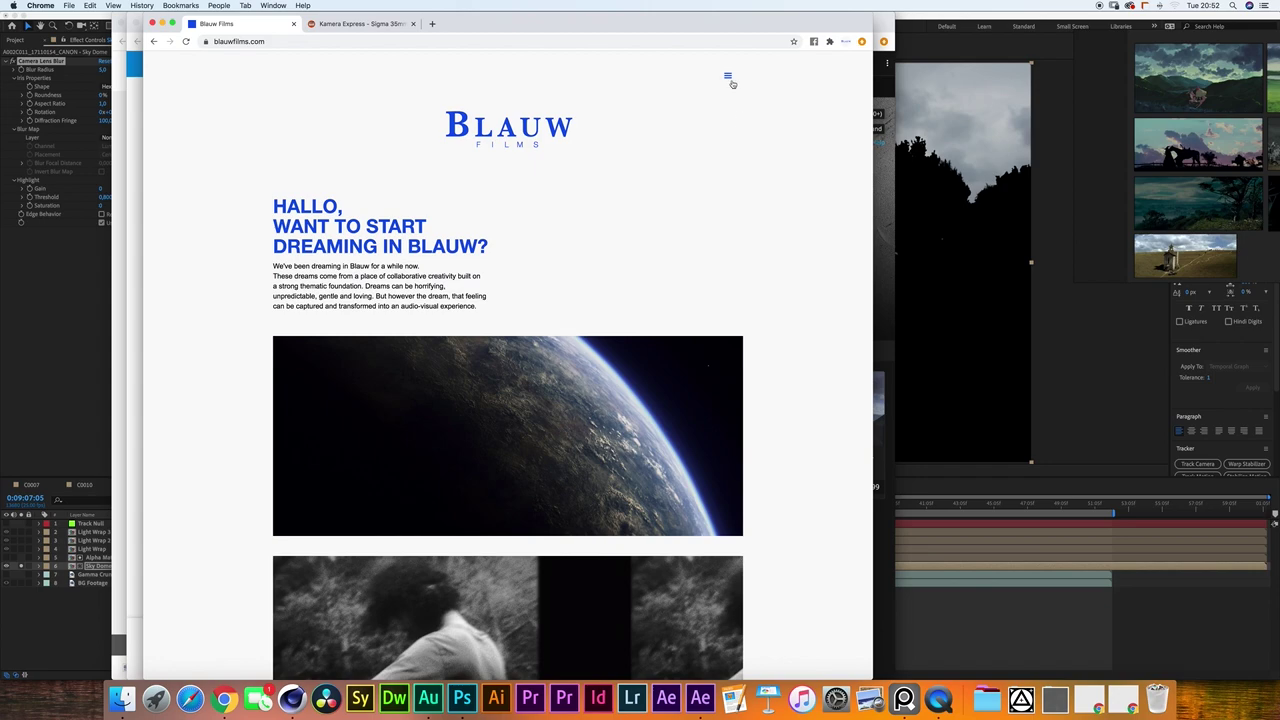
Switch to the Blauw Films website in Chrome and look up the director of photography's profile in the team section.
click(729, 79)
click(705, 138)
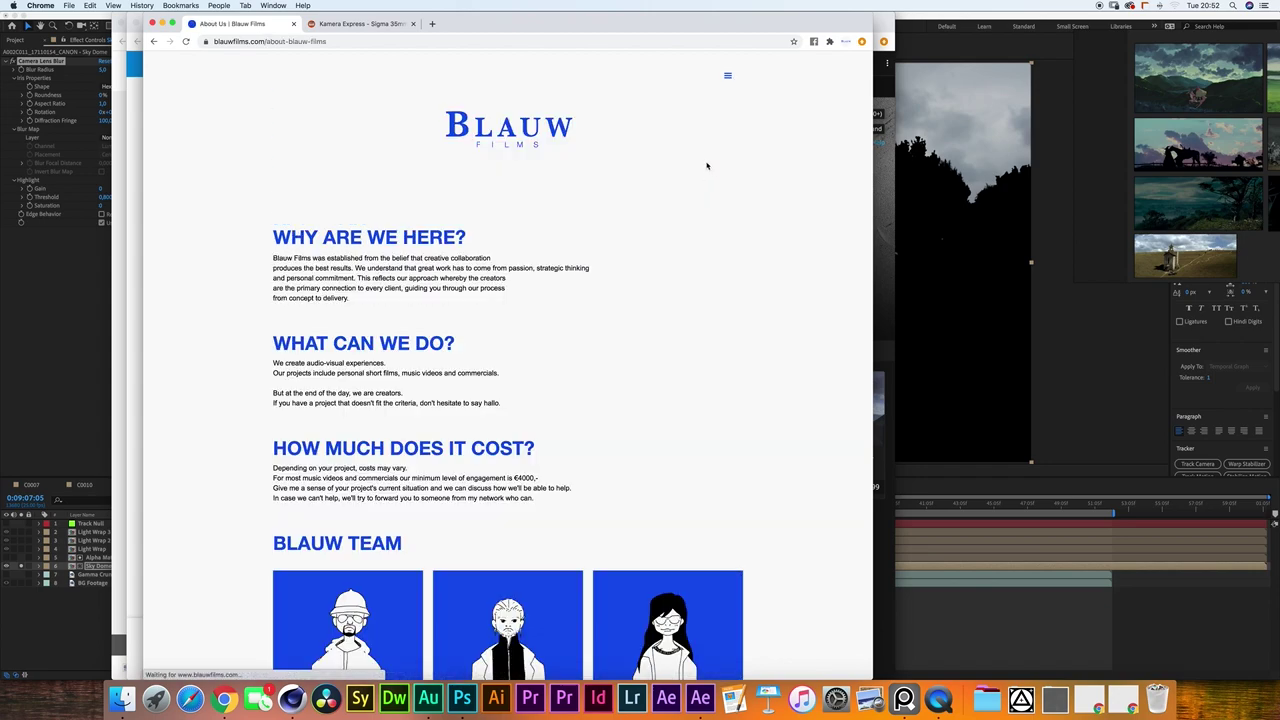
scroll(467, 467, down, 4)
click(494, 450)
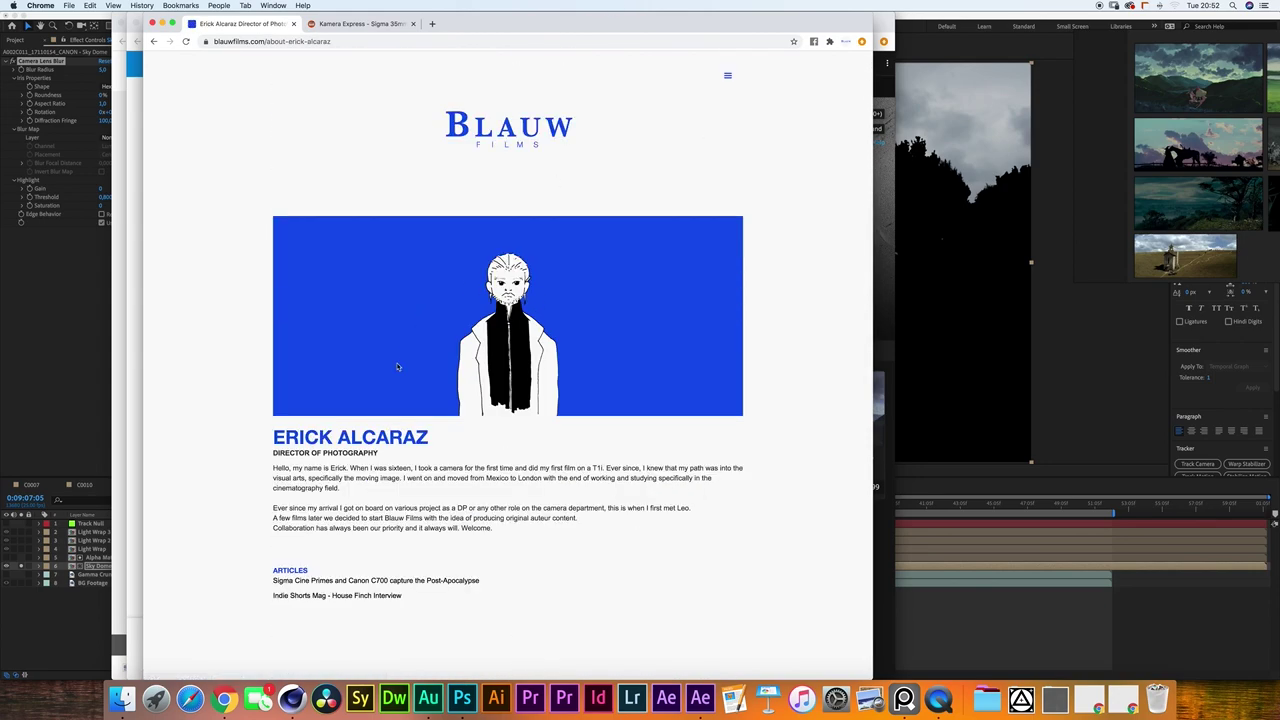
scroll(400, 462, down, 2)
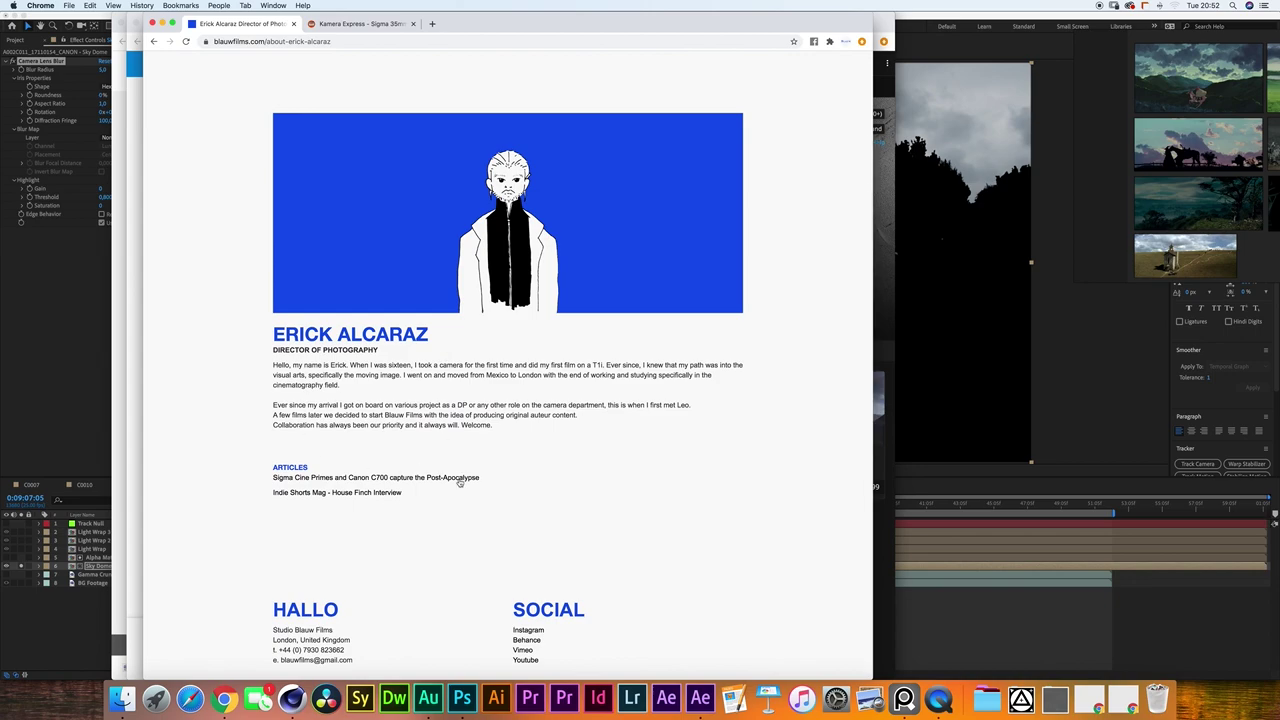
Open the article "Sigma Cine Primes and Canon C700 capture the Post-Apocalypse" and look through its text and camera photos.
click(325, 481)
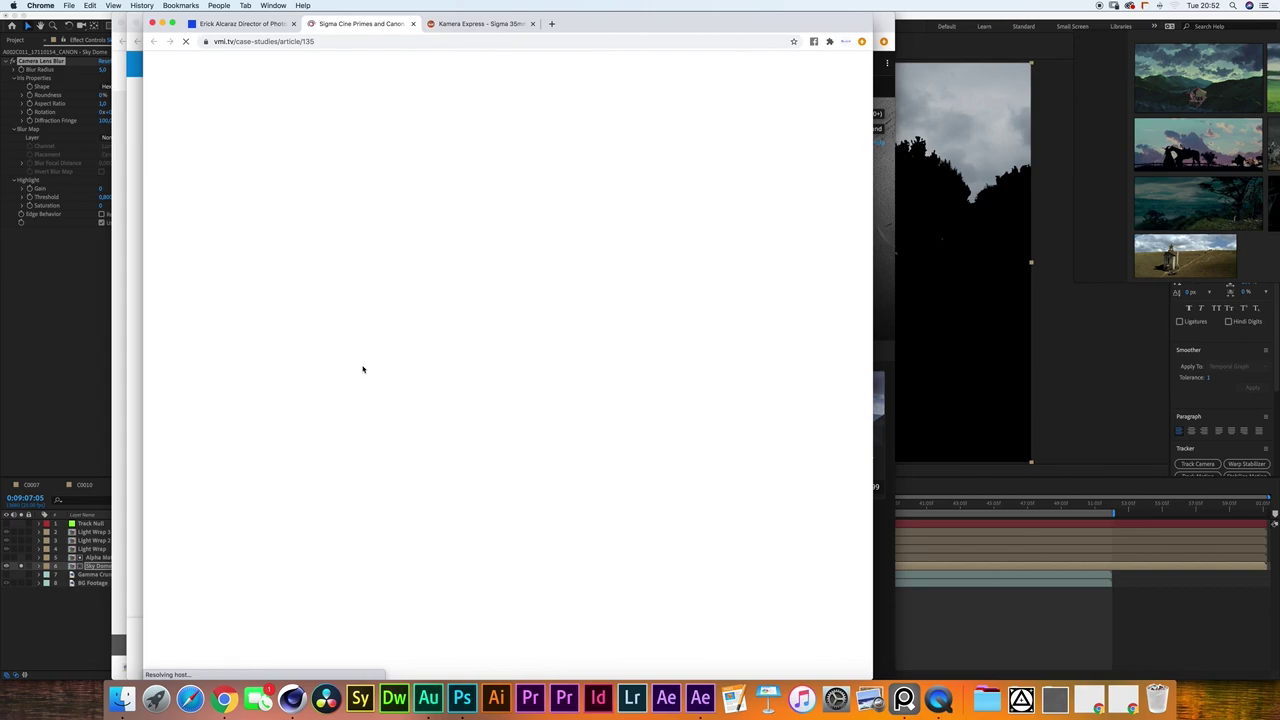
scroll(390, 408, down, 5)
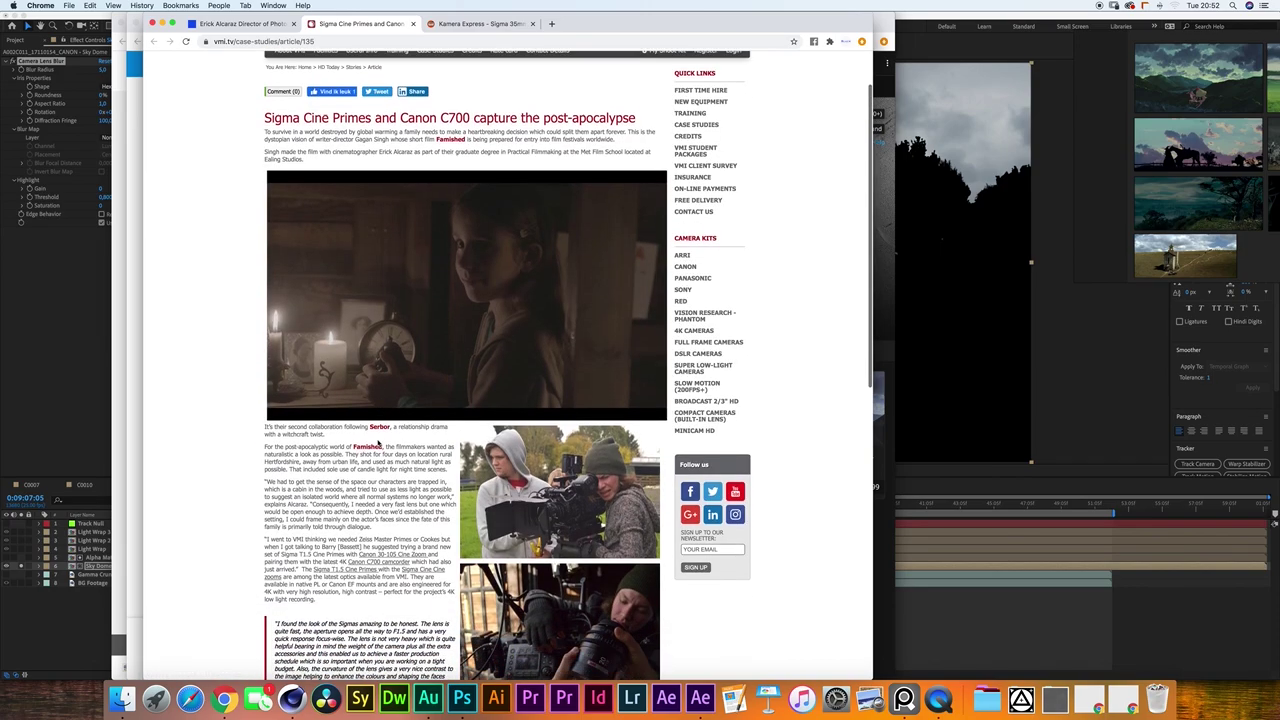
scroll(400, 442, down, 3)
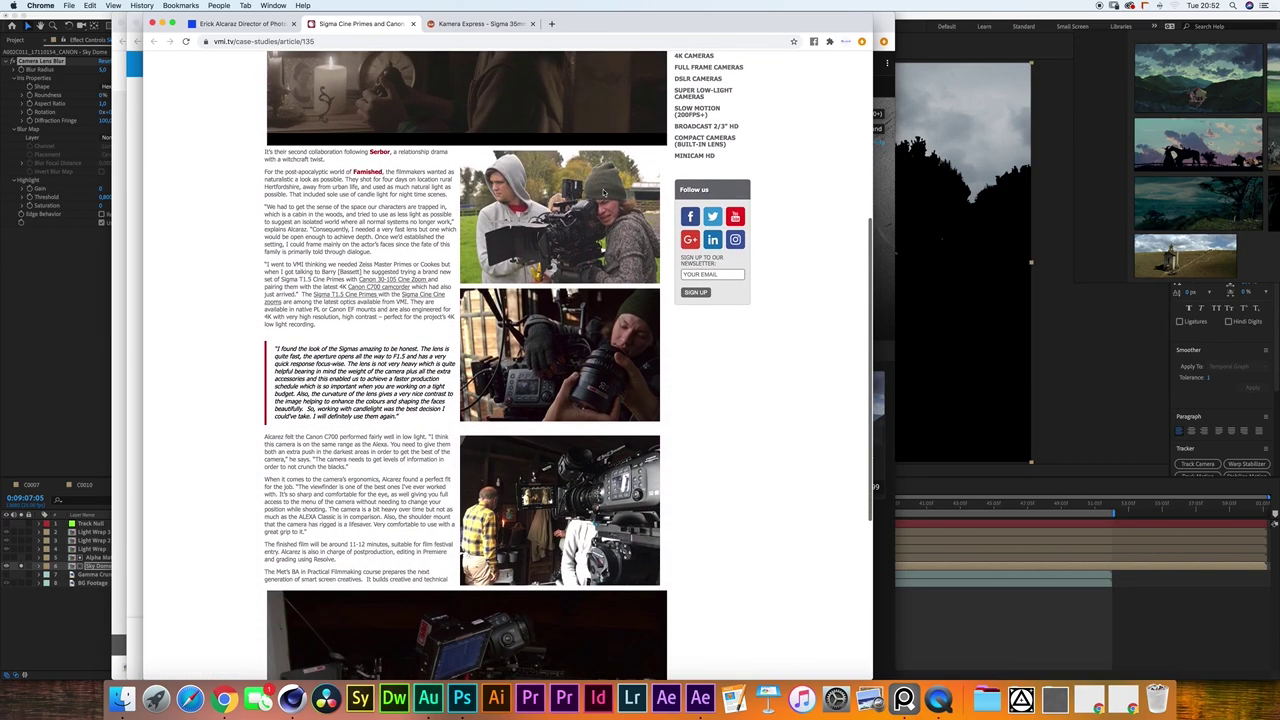
scroll(519, 428, down, 2)
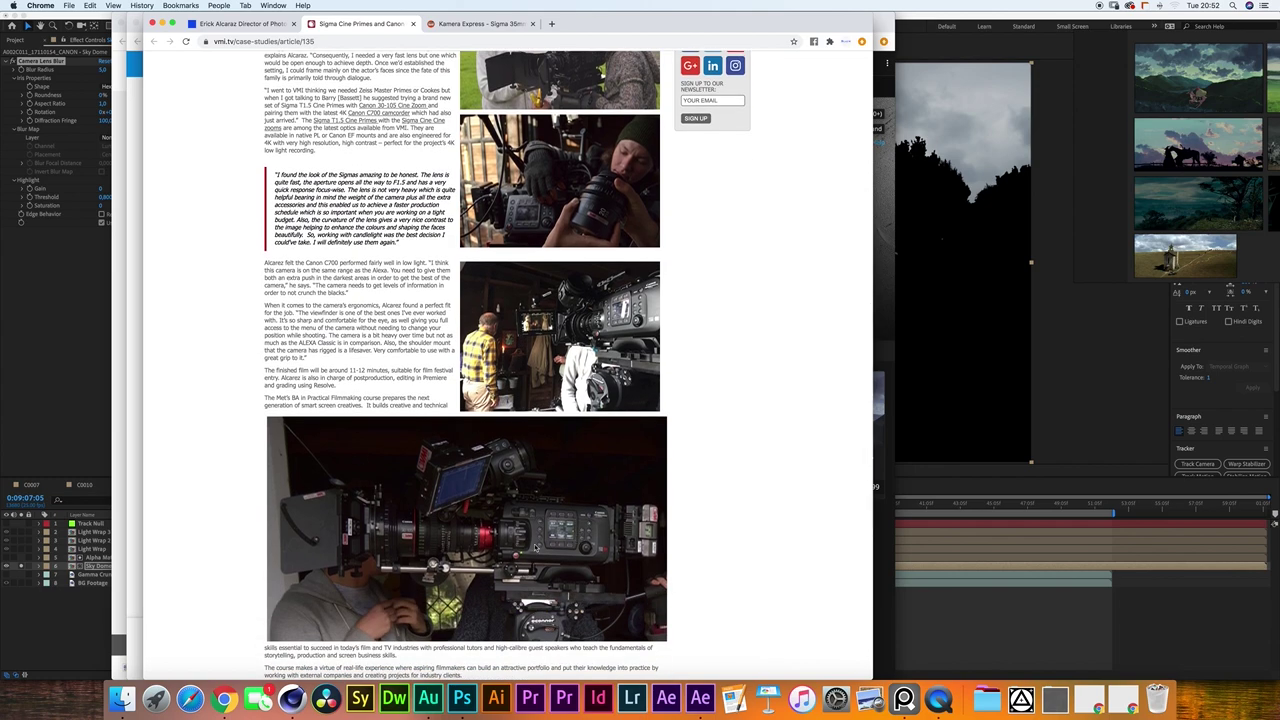
Look up the number of aperture blades in the Sigma 35mm T1.5 lens description on the Kamera Express page.
scroll(432, 313, up, 5)
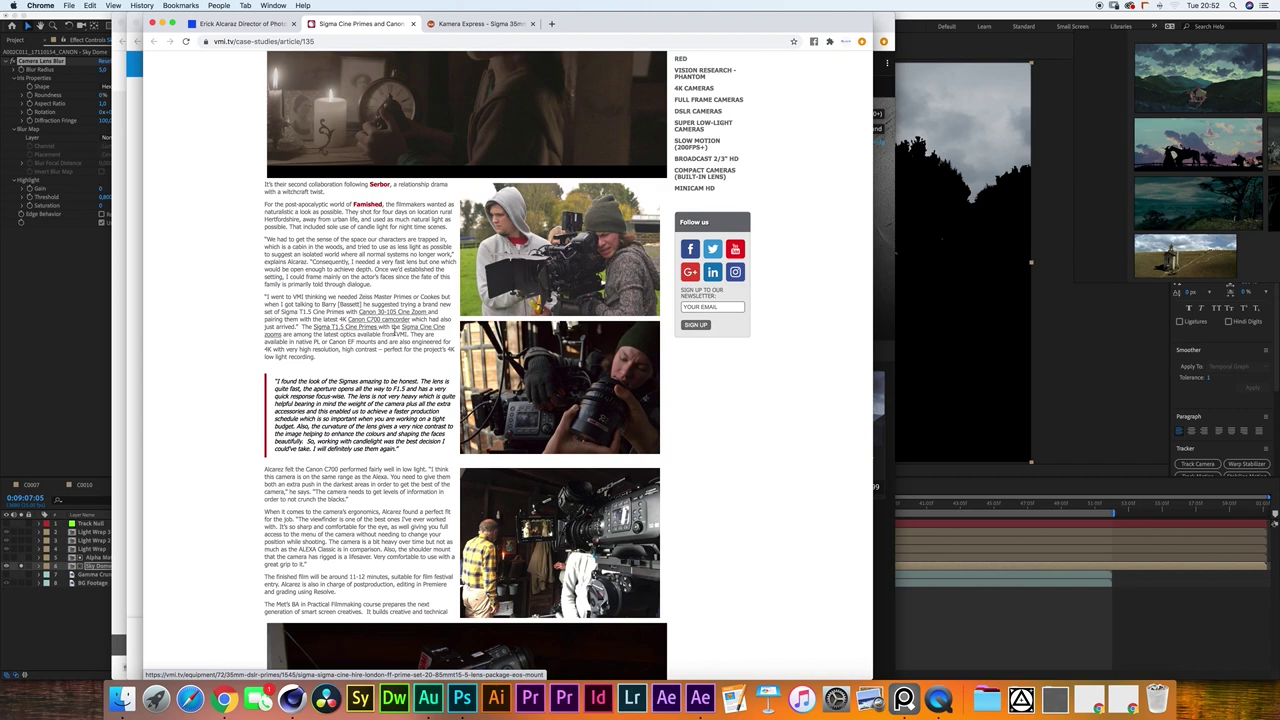
click(478, 24)
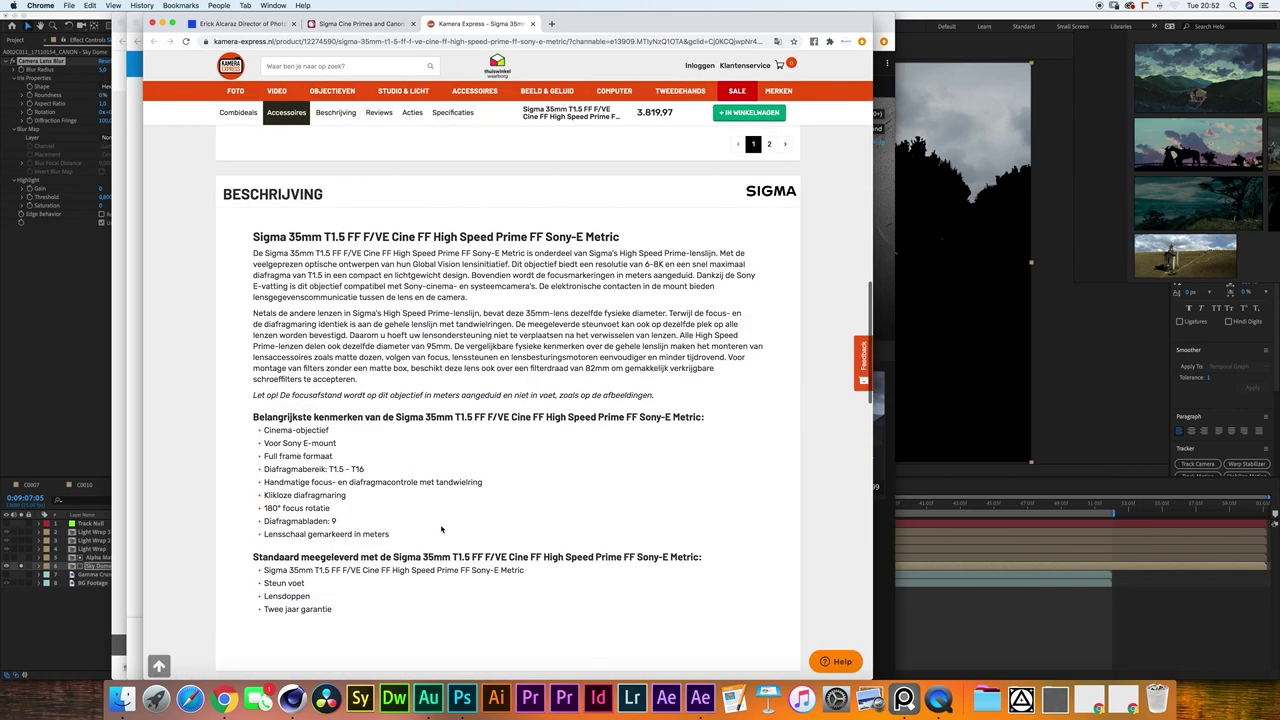
scroll(536, 421, up, 1)
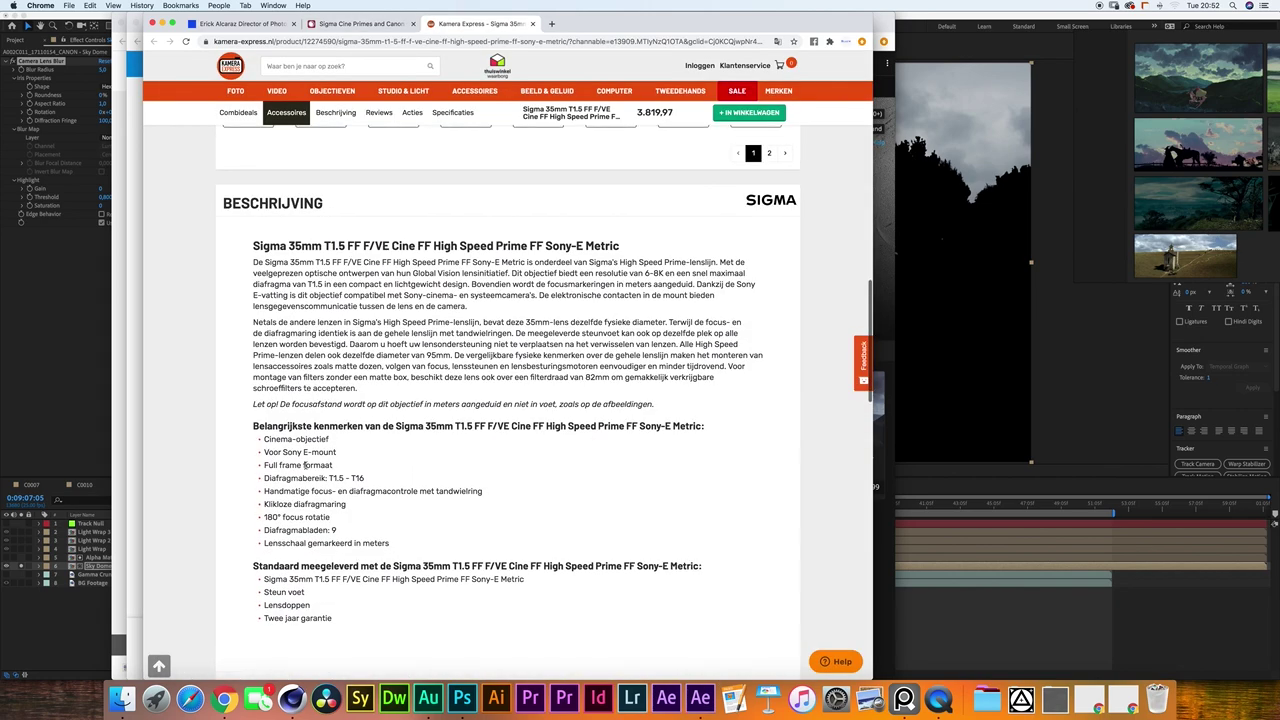
double_click(333, 530)
Switch back to After Effects and set the Camera Lens Blur iris shape on the Sky Dome layer to Nonagon.
click(62, 251)
click(130, 87)
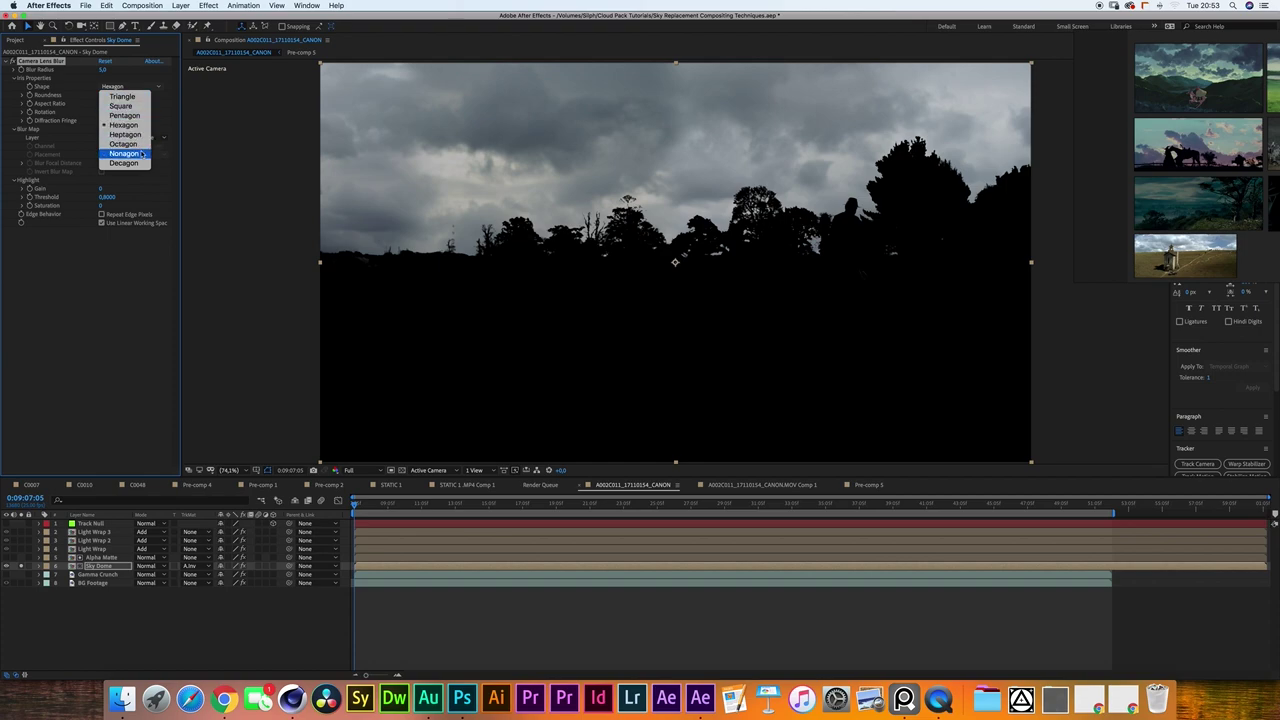
click(137, 156)
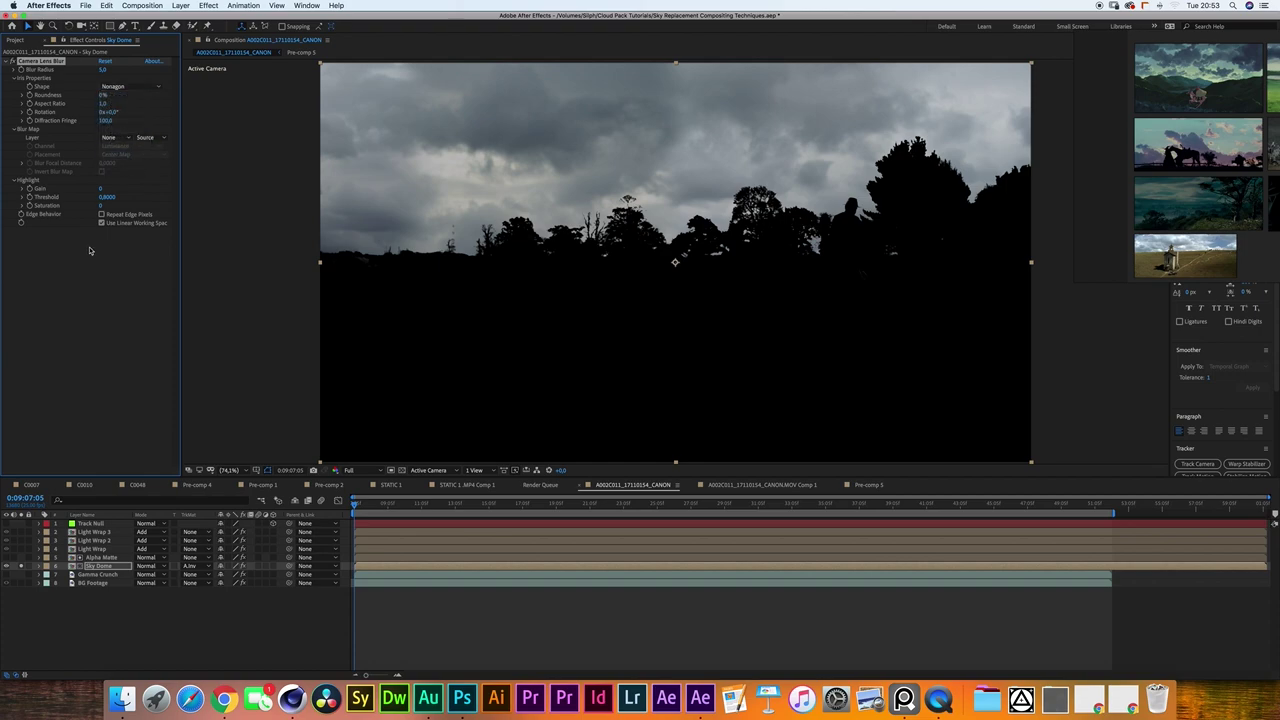
Switch to the camera article in Chrome and look through its on-set photos down to the end of the page.
key(super+Tab)
scroll(386, 345, down, 3)
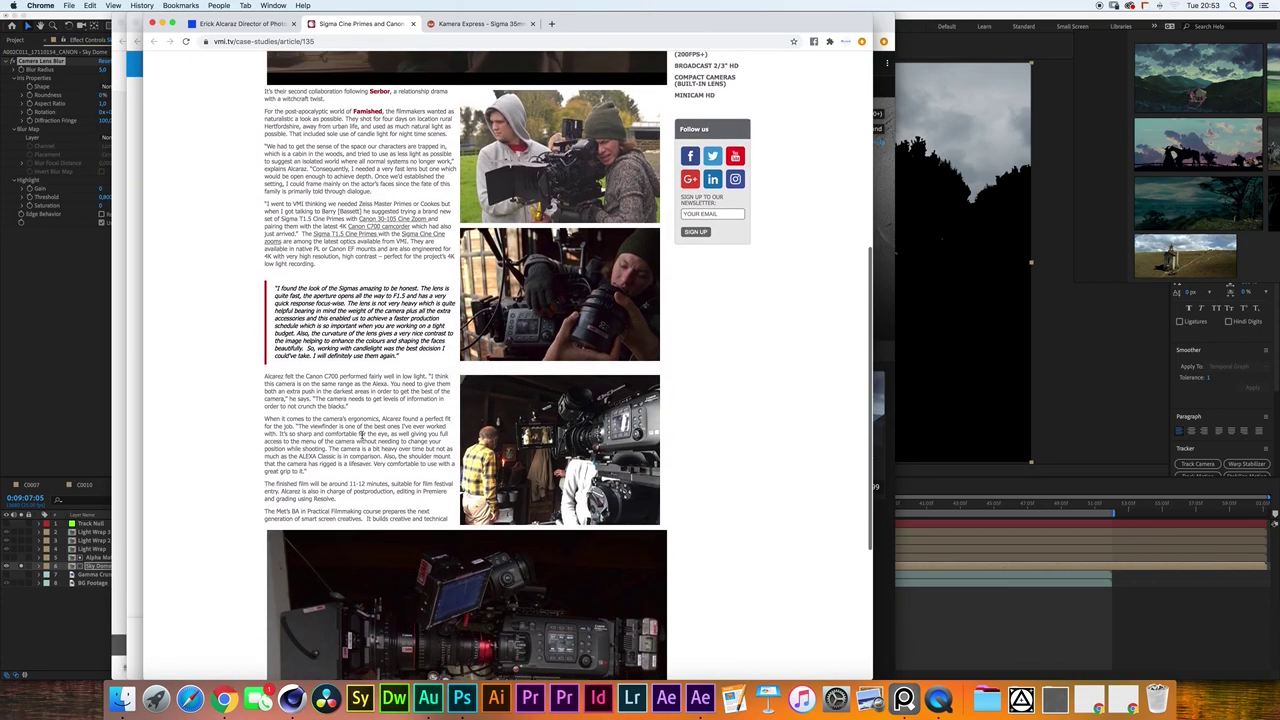
scroll(373, 440, down, 4)
scroll(392, 340, down, 3)
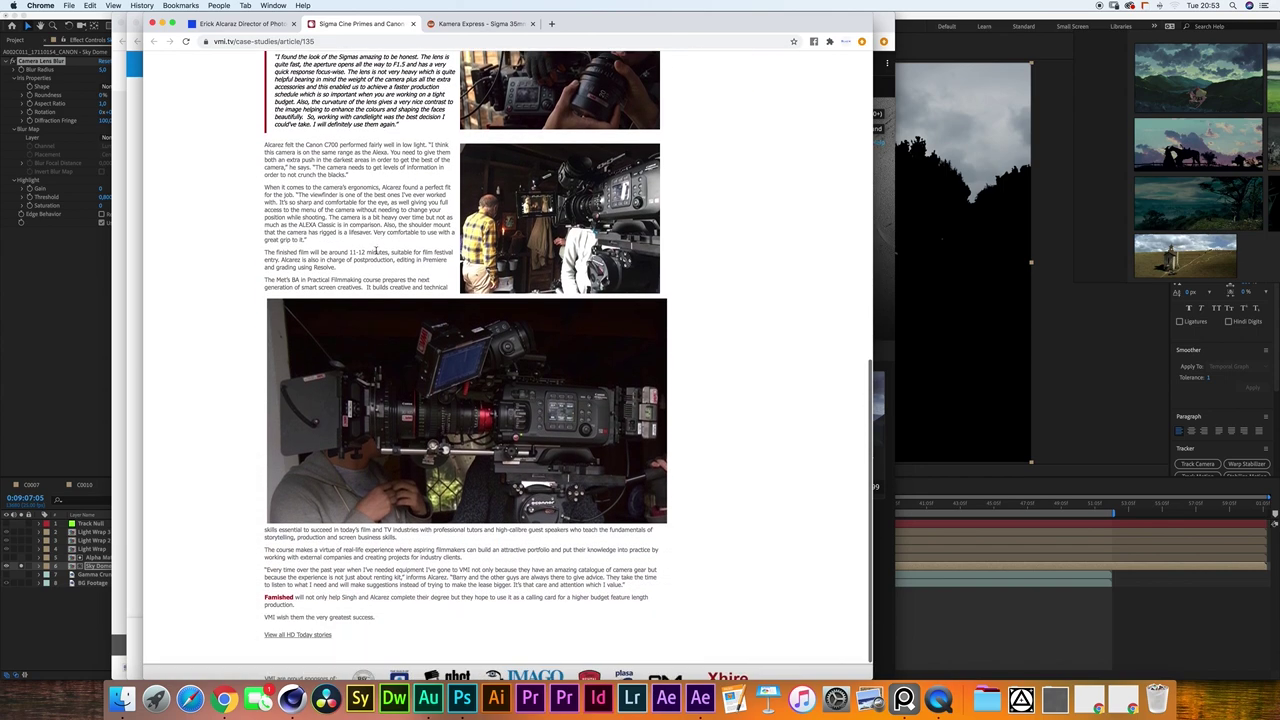
Return to After Effects, solo BG Footage together with Sky Dome, and inspect the distant trees and horizon at 400% magnification.
click(47, 296)
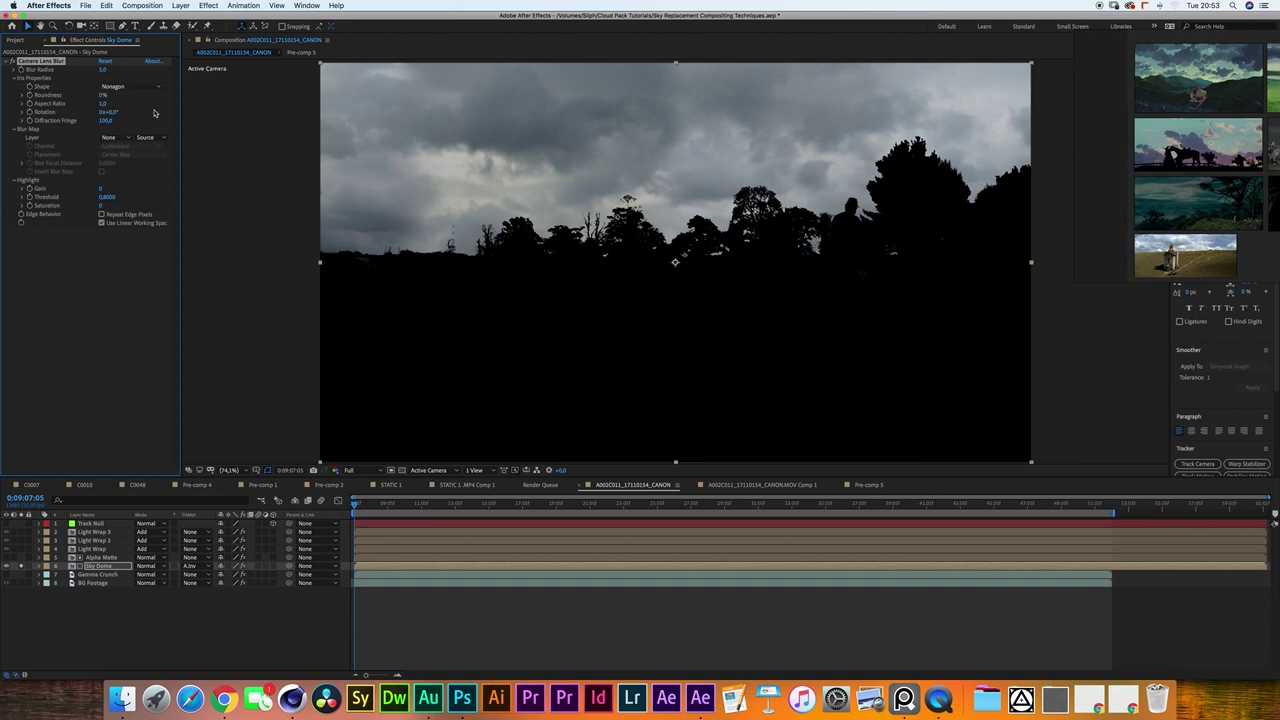
click(27, 594)
click(21, 583)
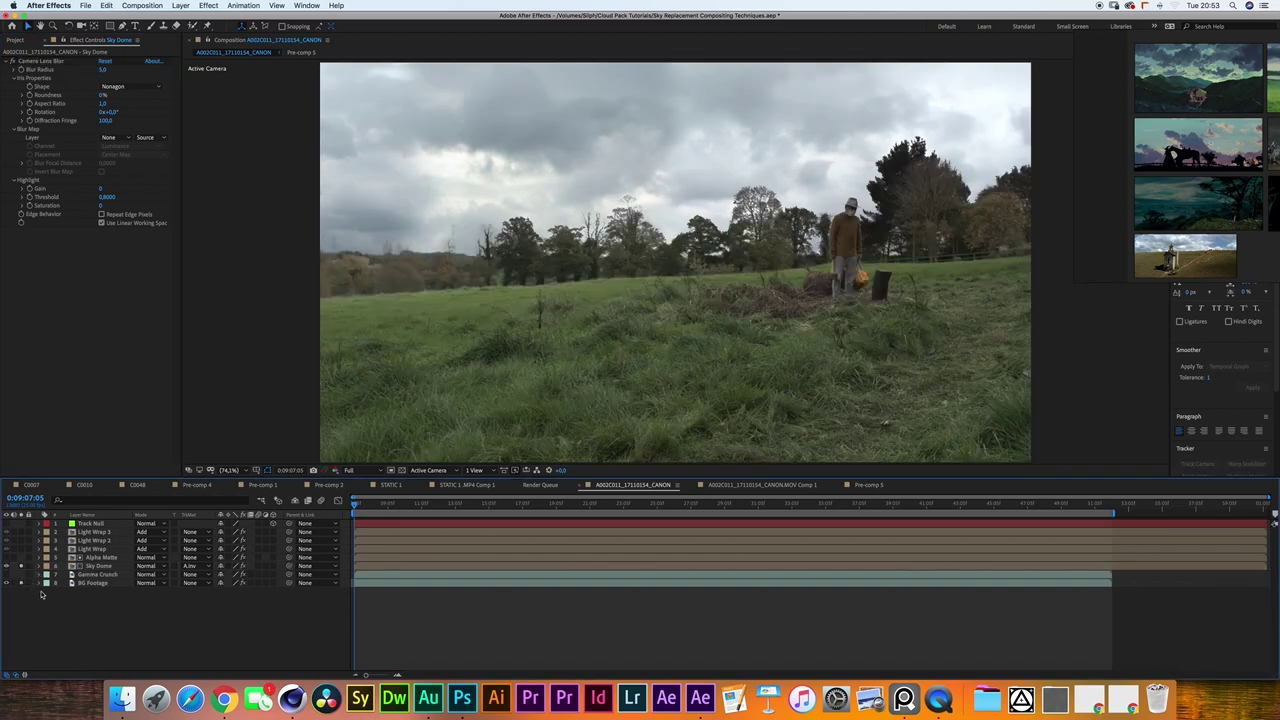
click(229, 470)
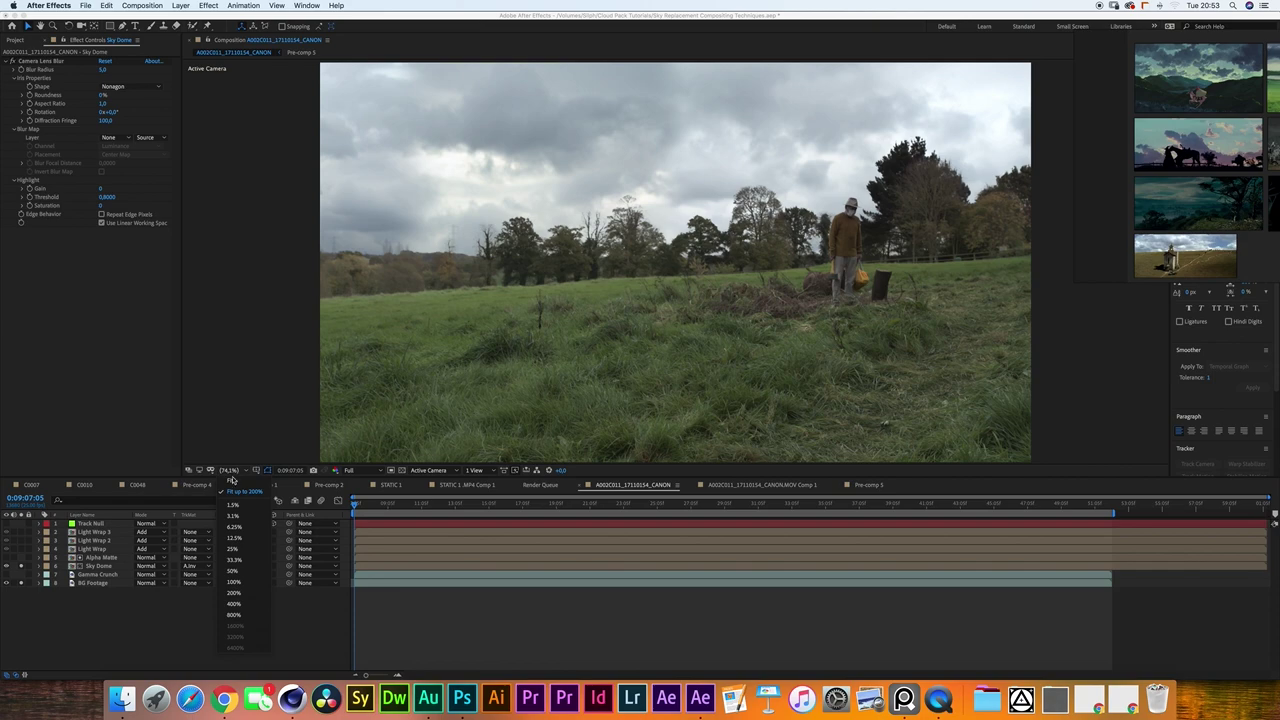
click(234, 604)
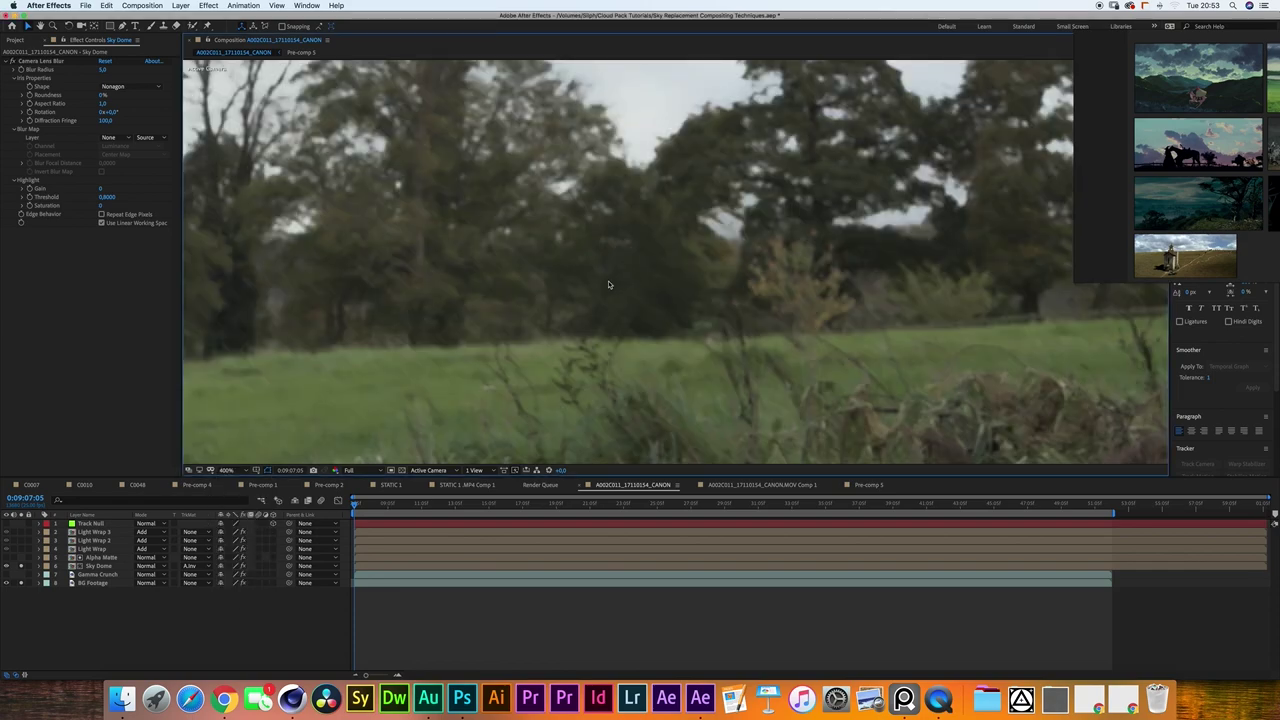
key(space)
drag(552, 195, 794, 582)
drag(474, 371, 660, 280)
drag(510, 335, 537, 374)
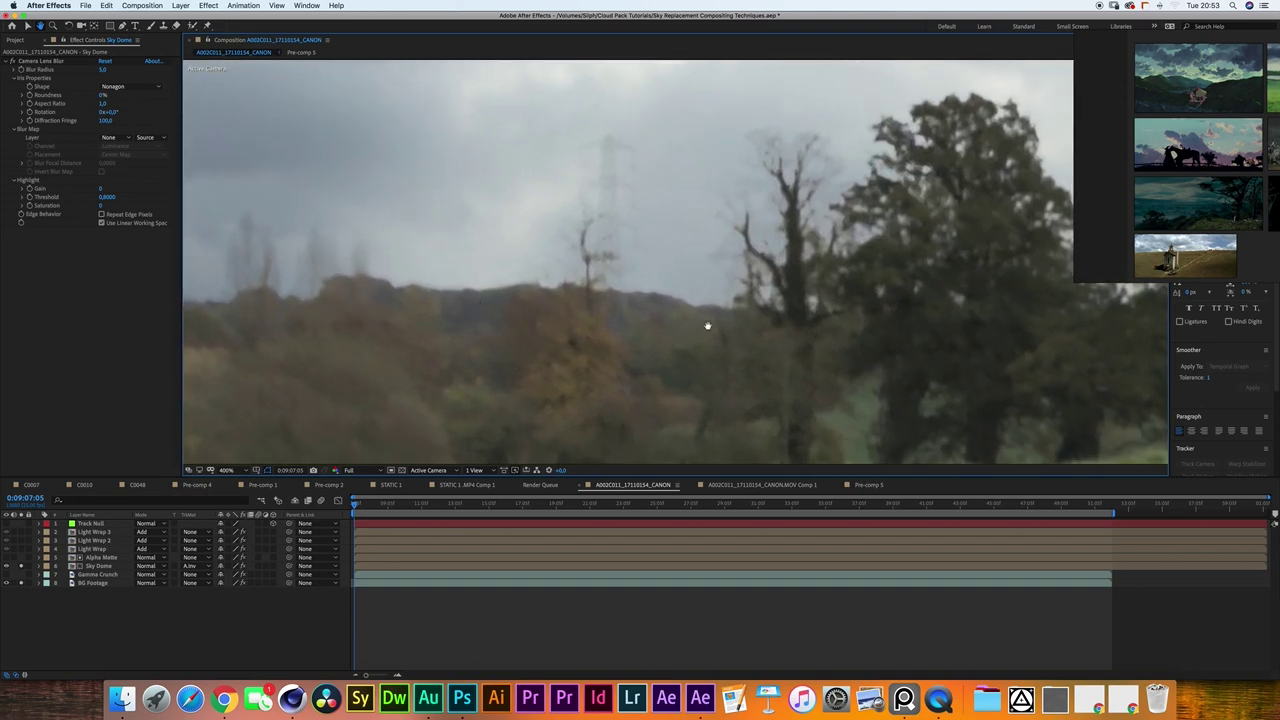
drag(523, 320, 592, 358)
Set the Sky Dome's Camera Lens Blur radius to 4 and turn on Repeat Edge Pixels.
click(228, 470)
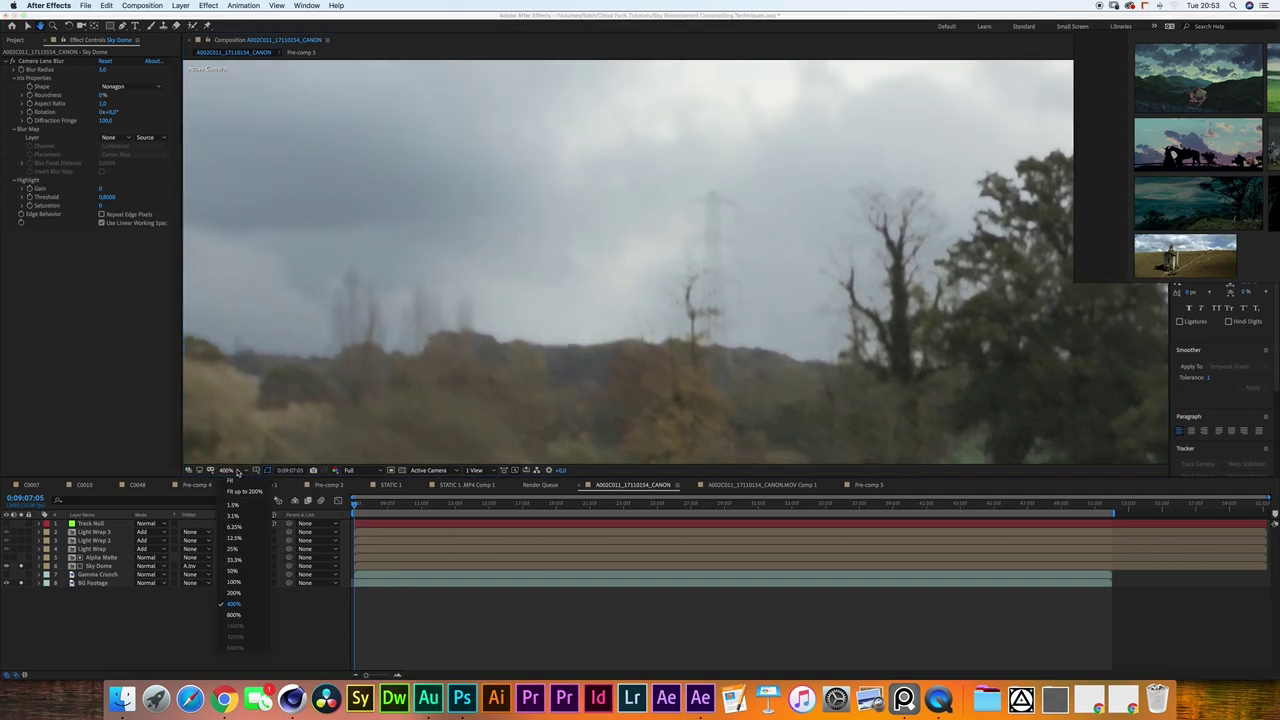
click(242, 568)
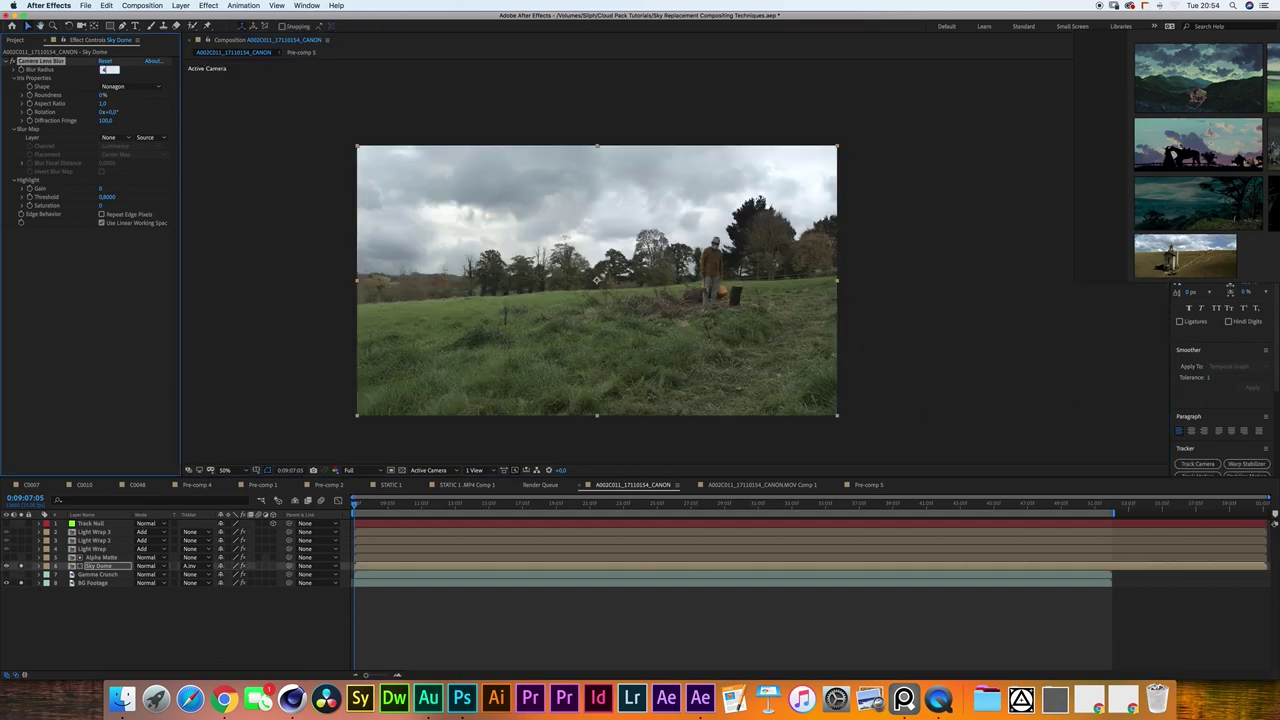
text(4)
key(Return)
click(101, 215)
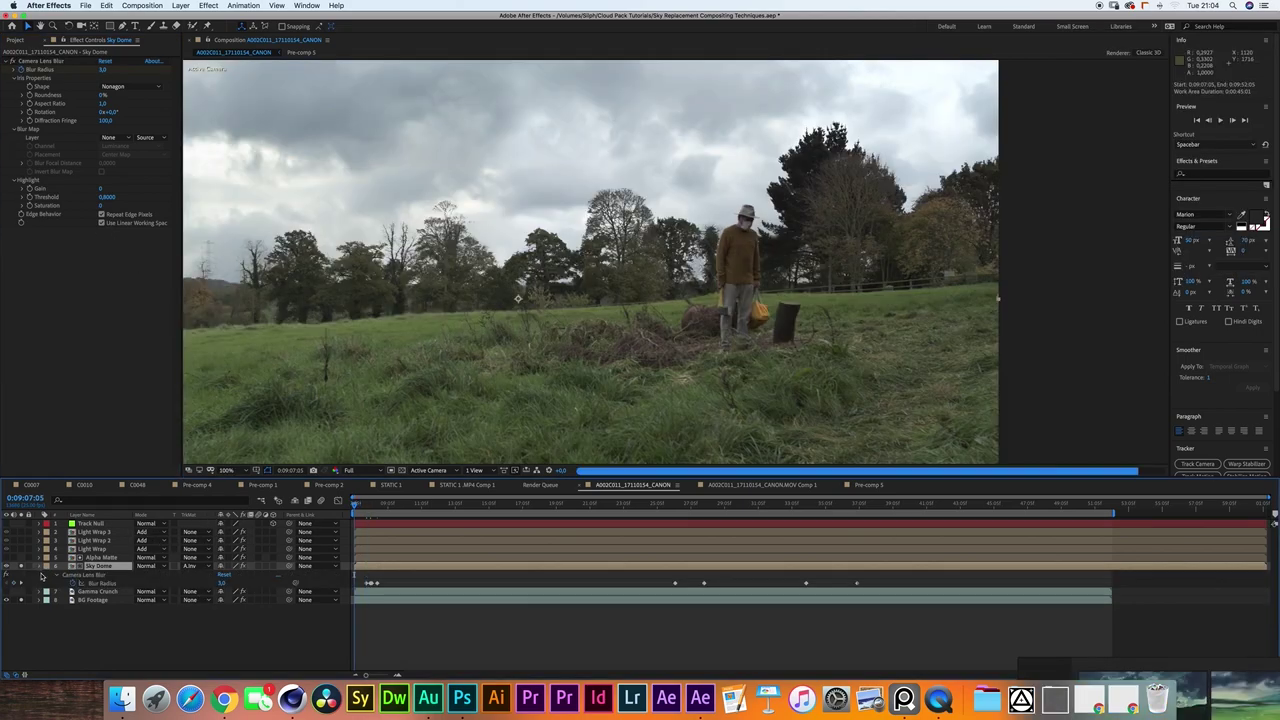
Collapse the Sky Dome layer's properties and duplicate the Alpha Matte layer.
click(39, 567)
click(97, 611)
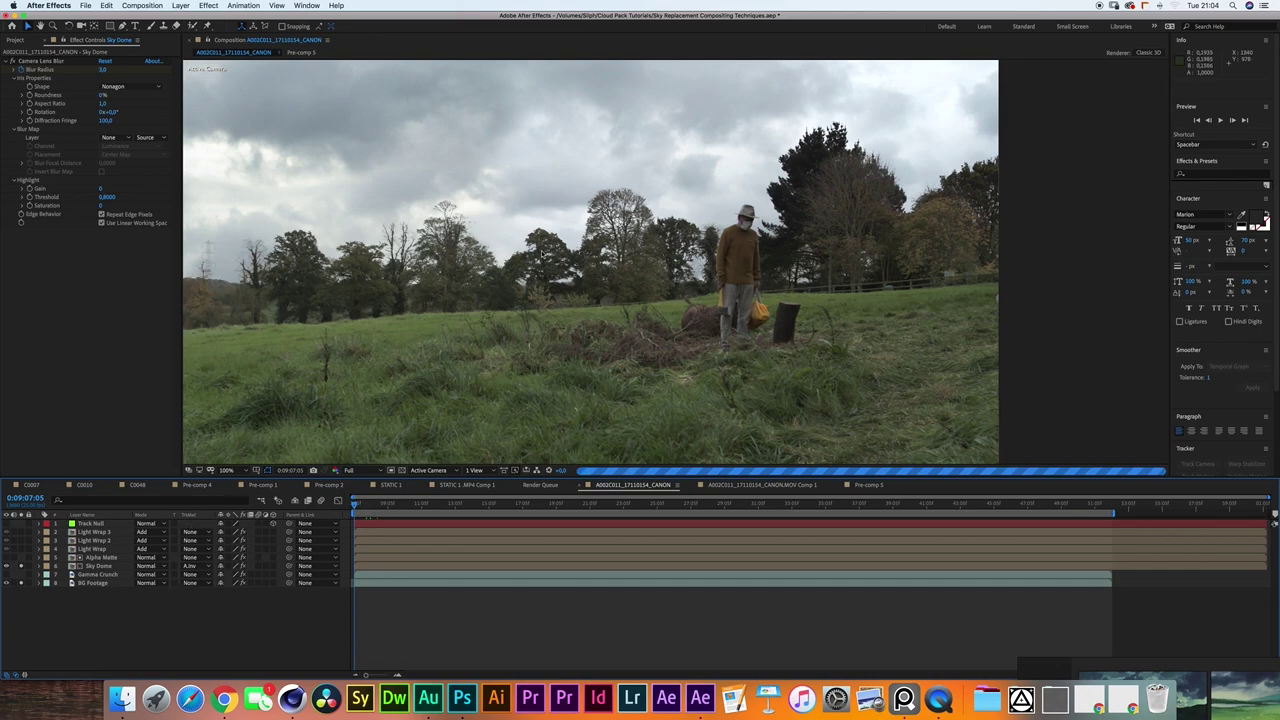
click(92, 558)
key(super+d)
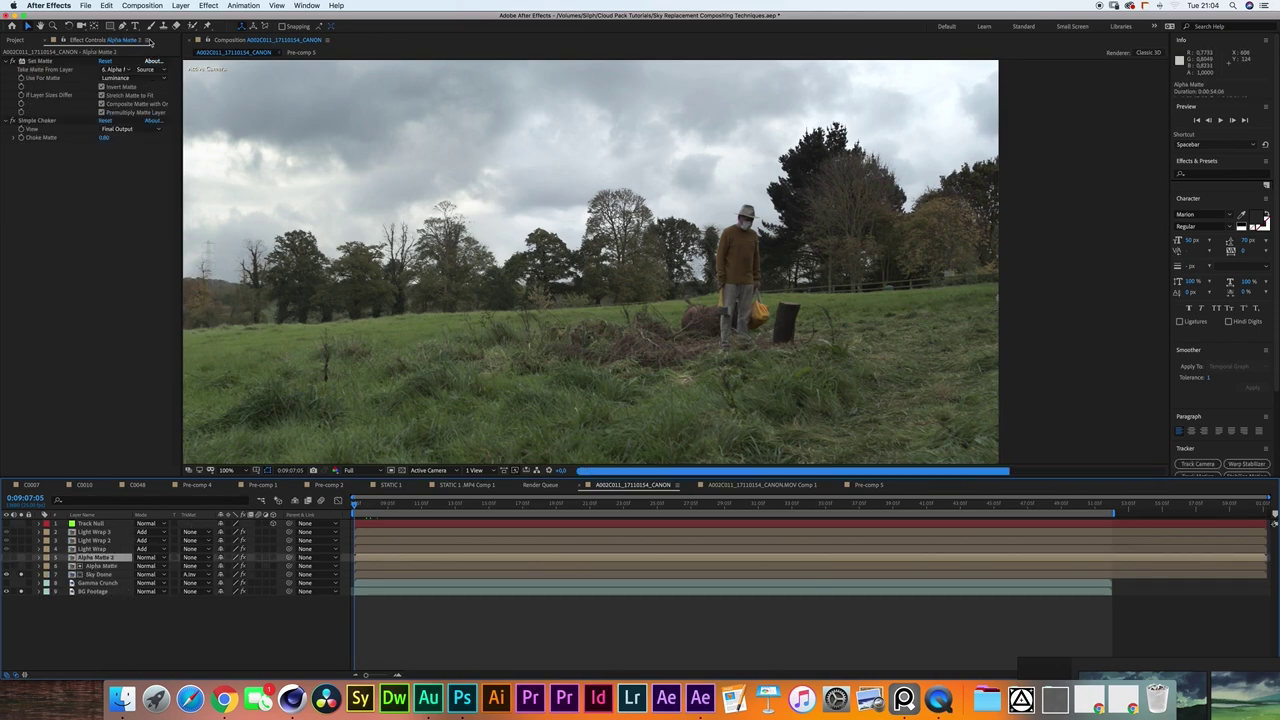
Create a composition-sized gray solid with its color brightness set to 50%.
click(180, 5)
mouse_move(250, 17)
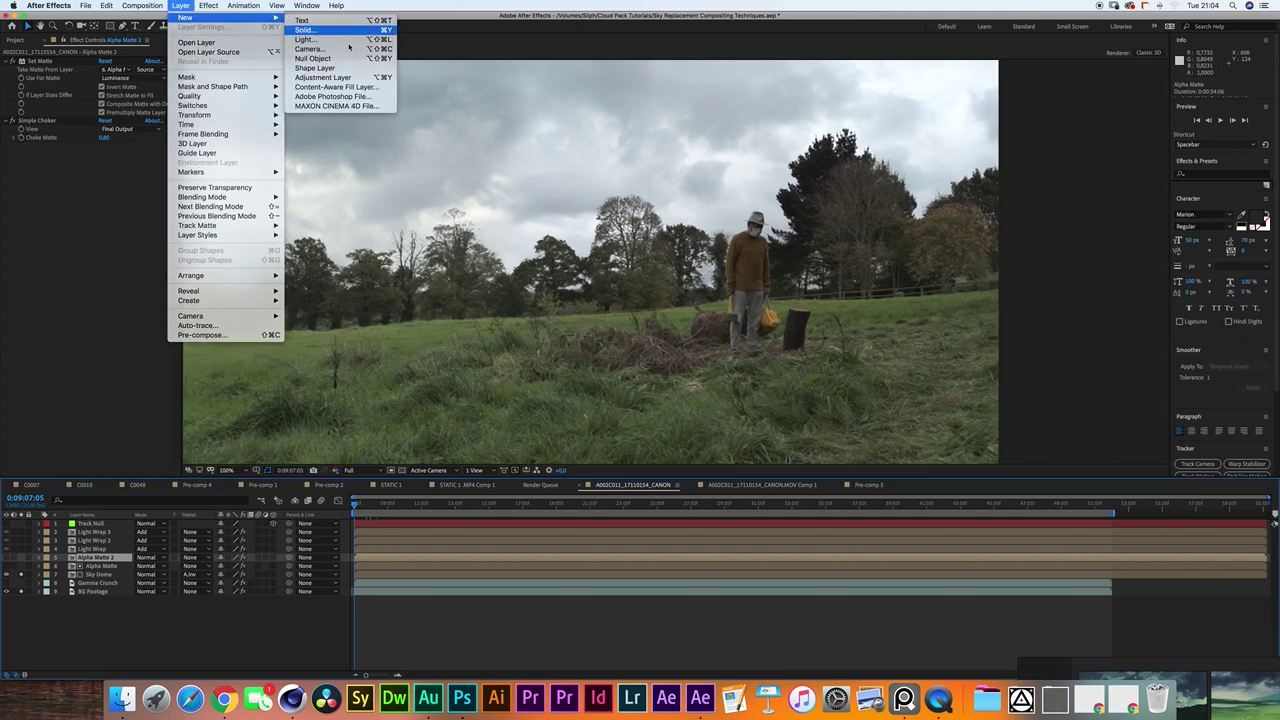
click(337, 31)
click(183, 404)
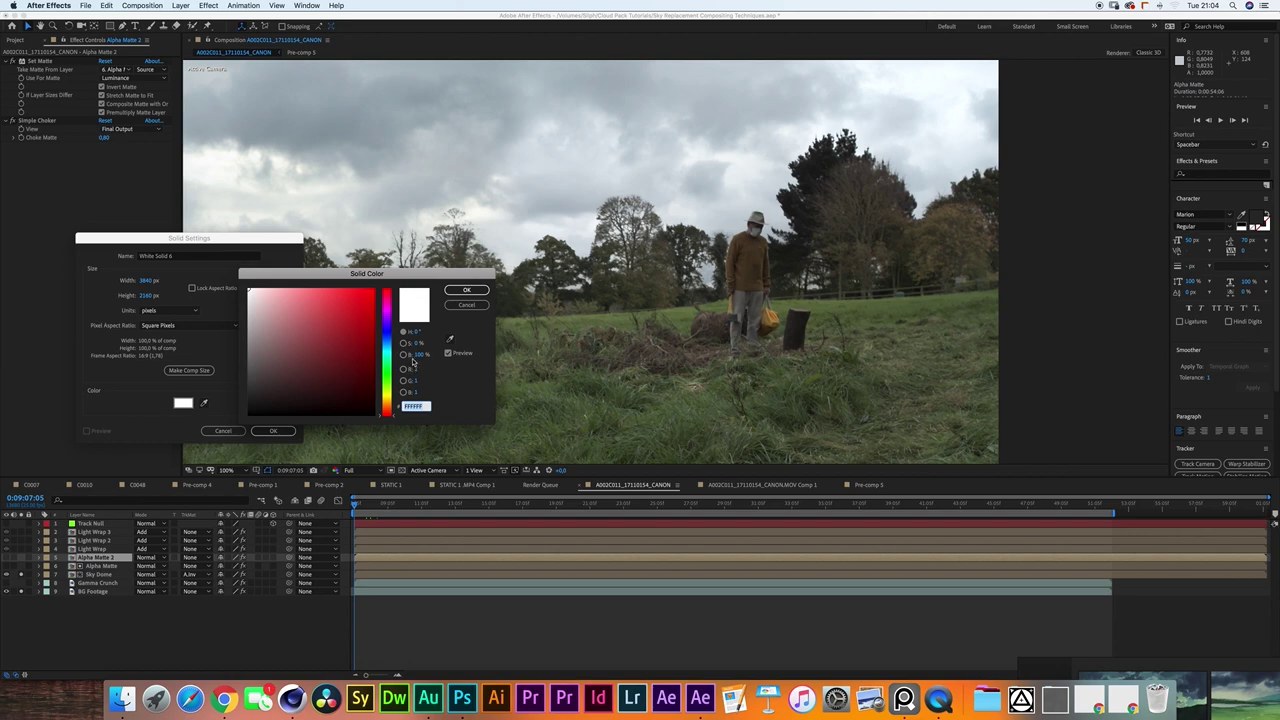
click(418, 355)
text(50)
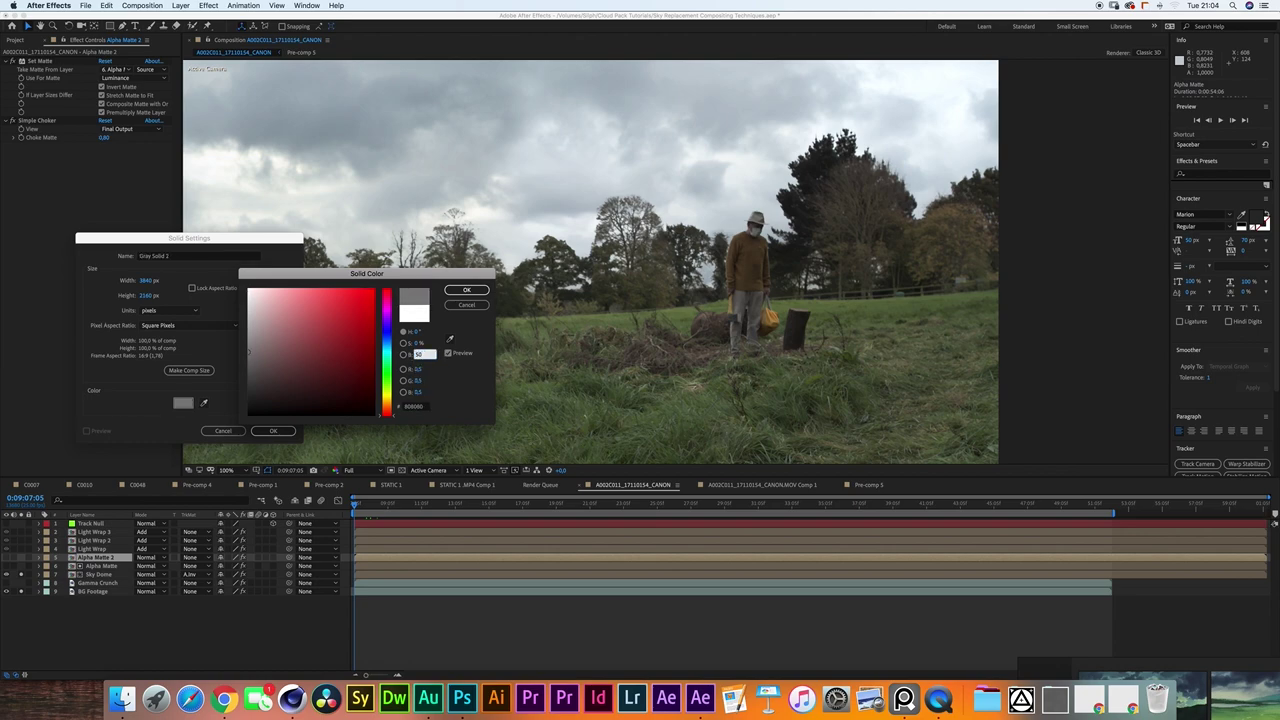
key(Return)
click(189, 370)
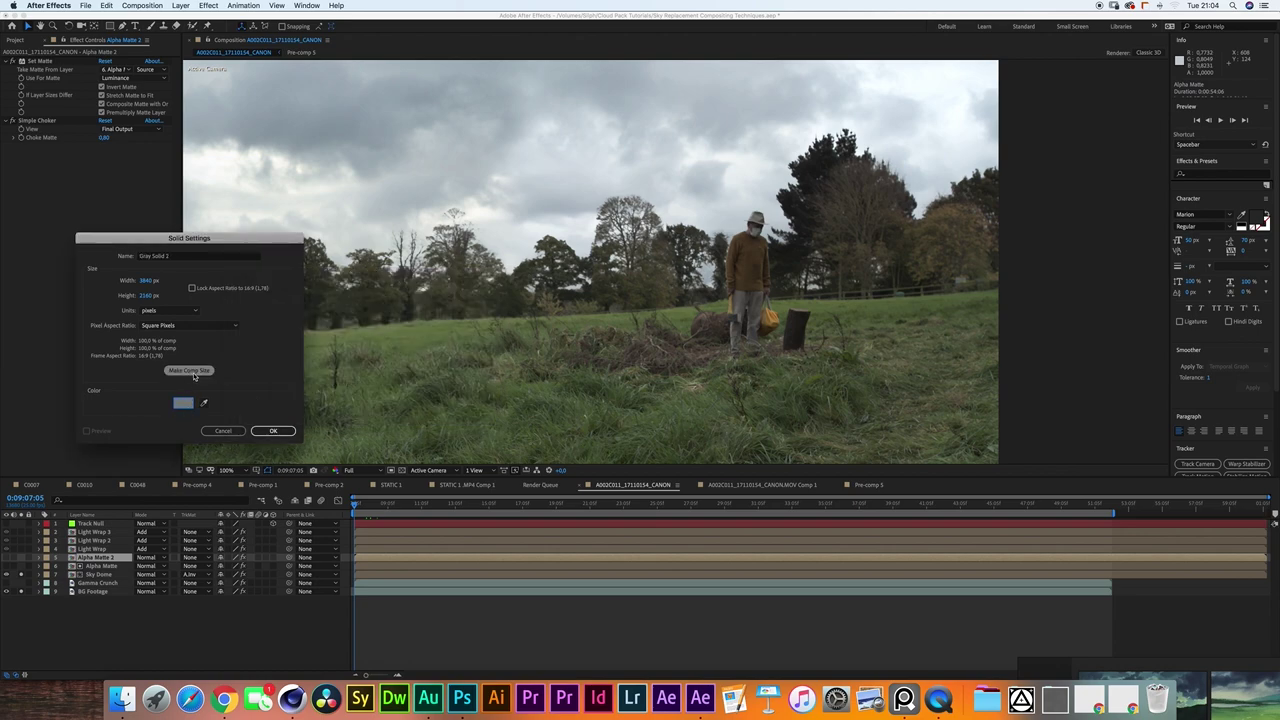
click(274, 430)
Place the gray solid directly below Alpha Matte 2 and set its track matte to Alpha Inverted.
drag(95, 557, 98, 570)
click(207, 566)
click(215, 600)
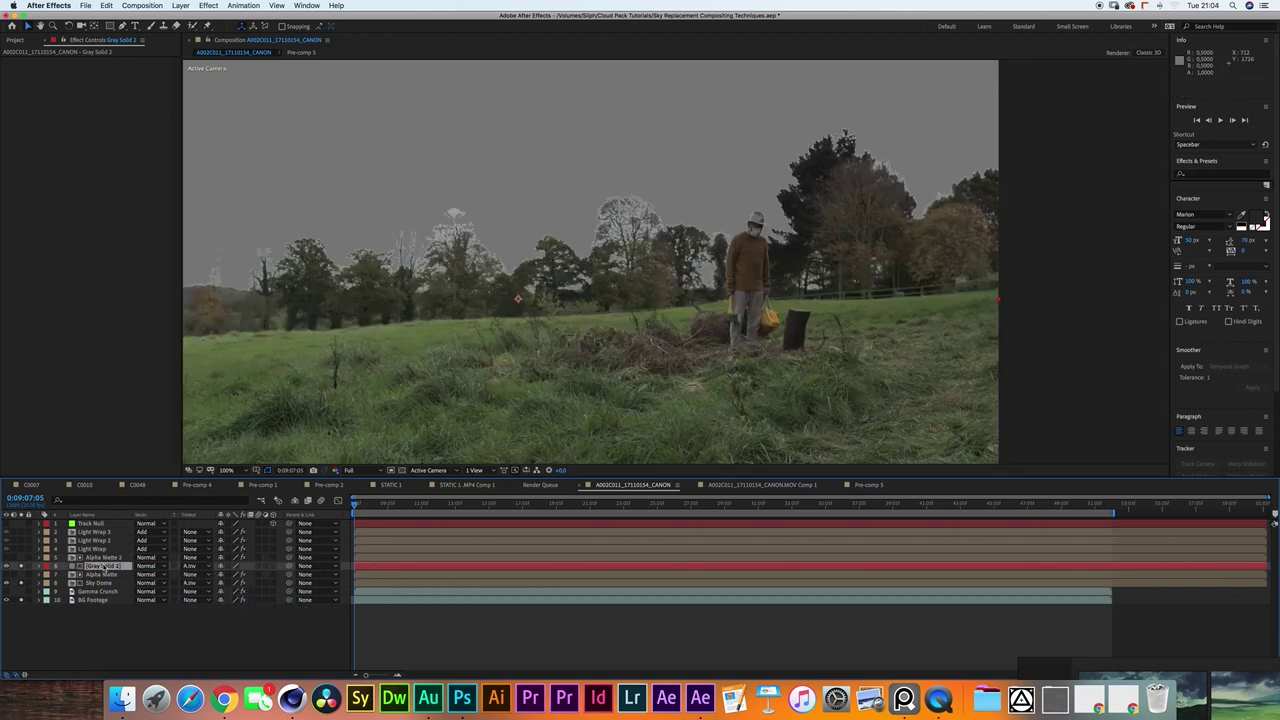
Apply the Add Grain effect to the gray solid and inspect the grain around the man at 400% magnification.
click(209, 5)
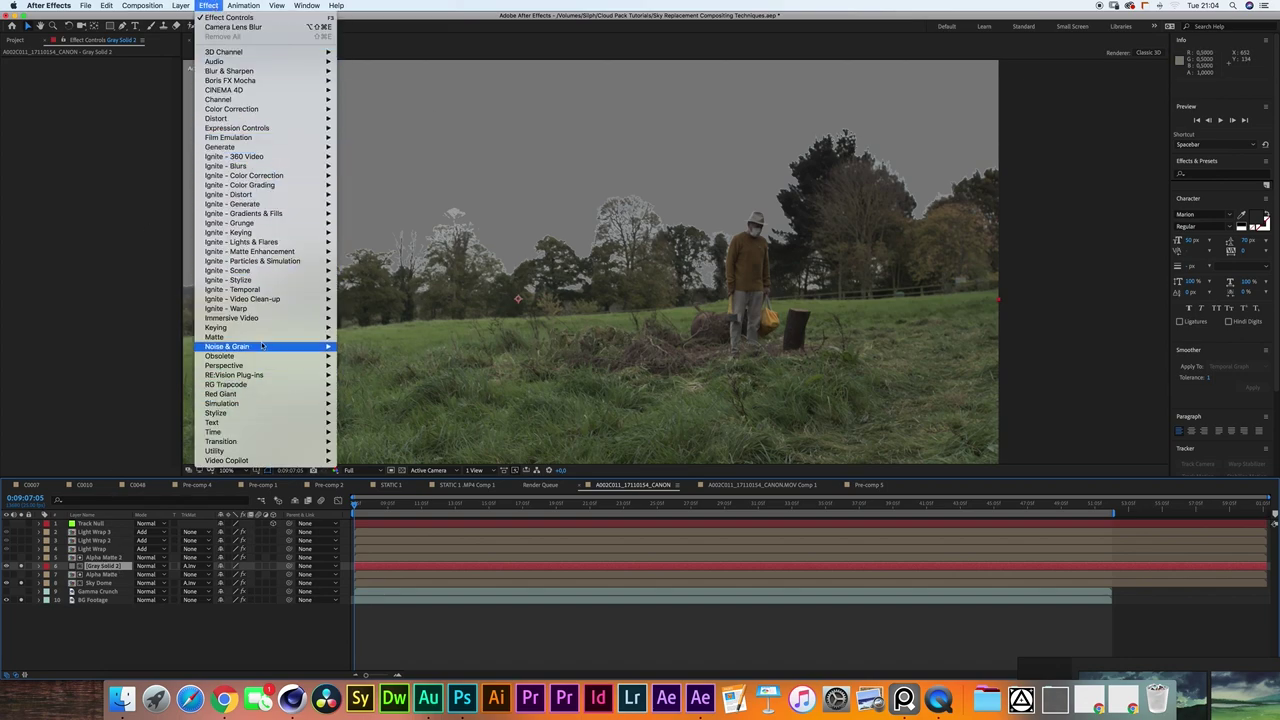
mouse_move(263, 346)
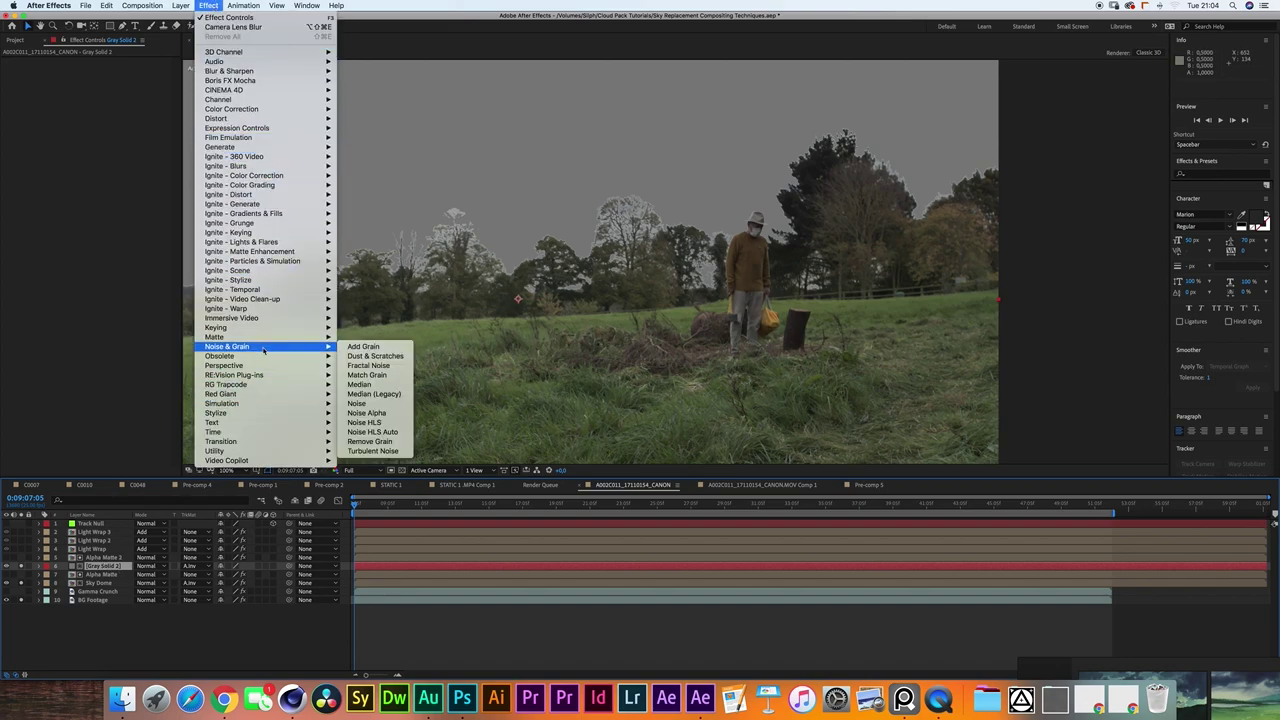
click(364, 346)
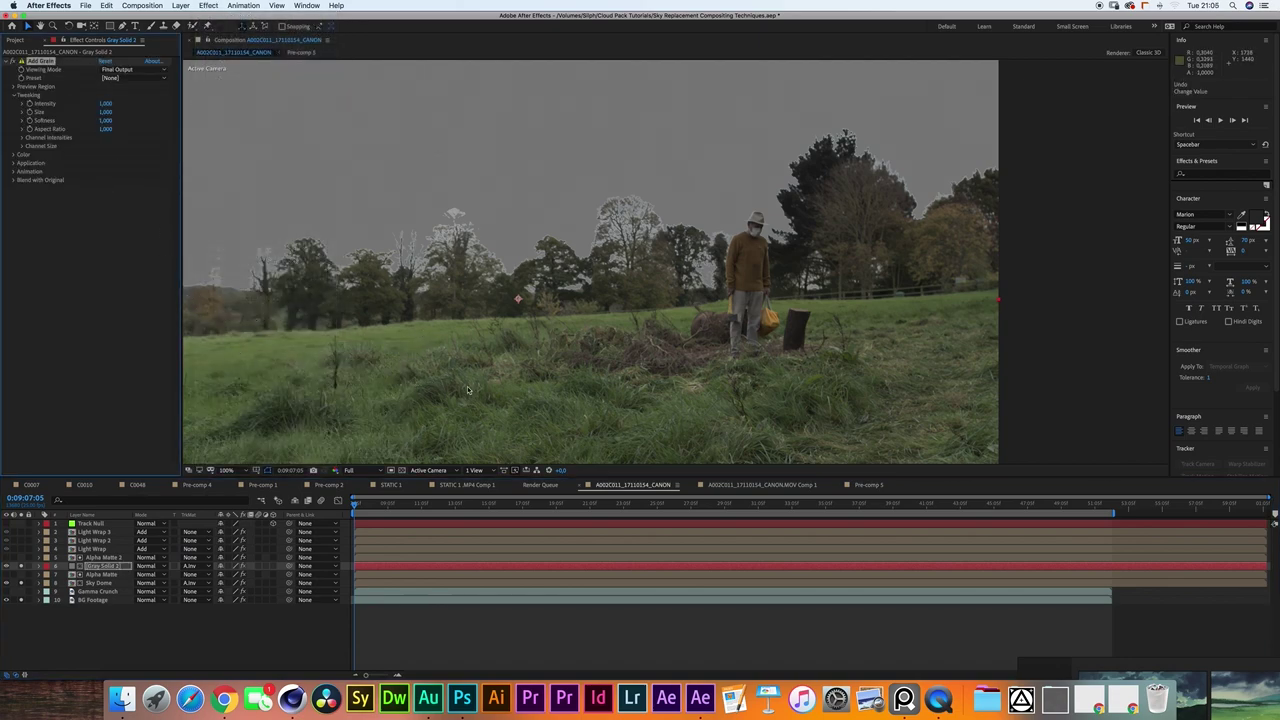
click(228, 470)
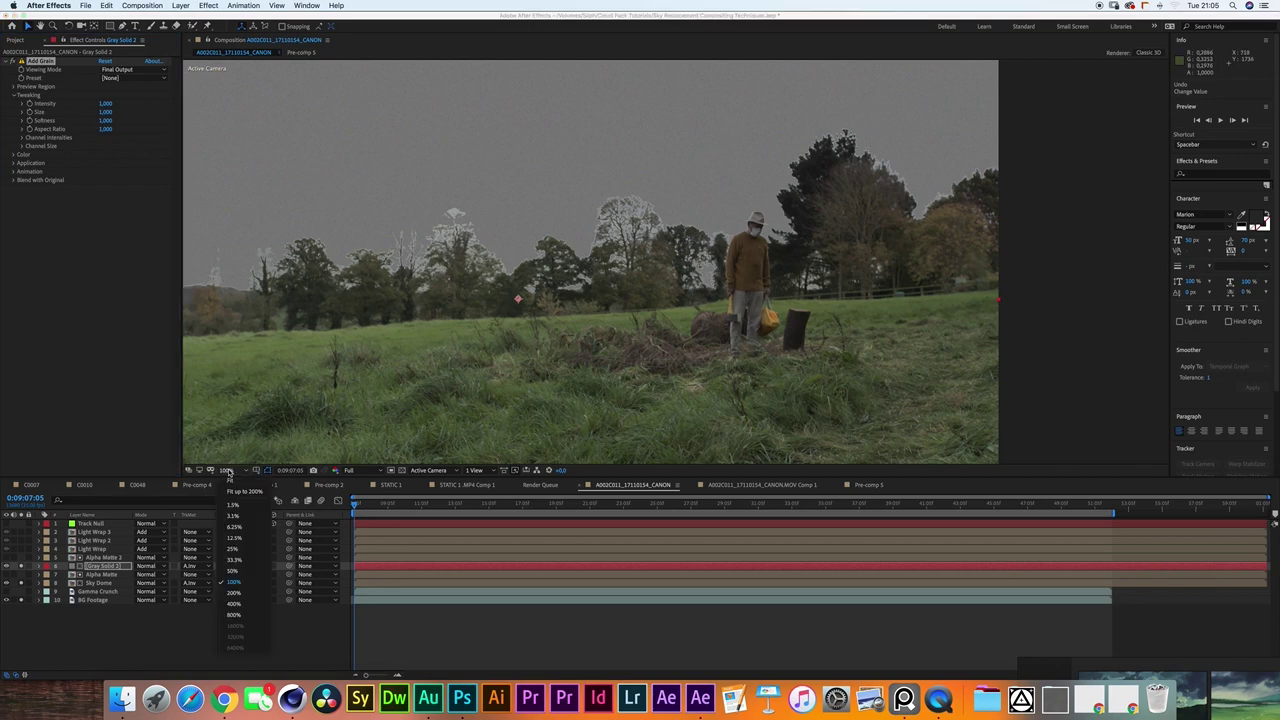
click(235, 604)
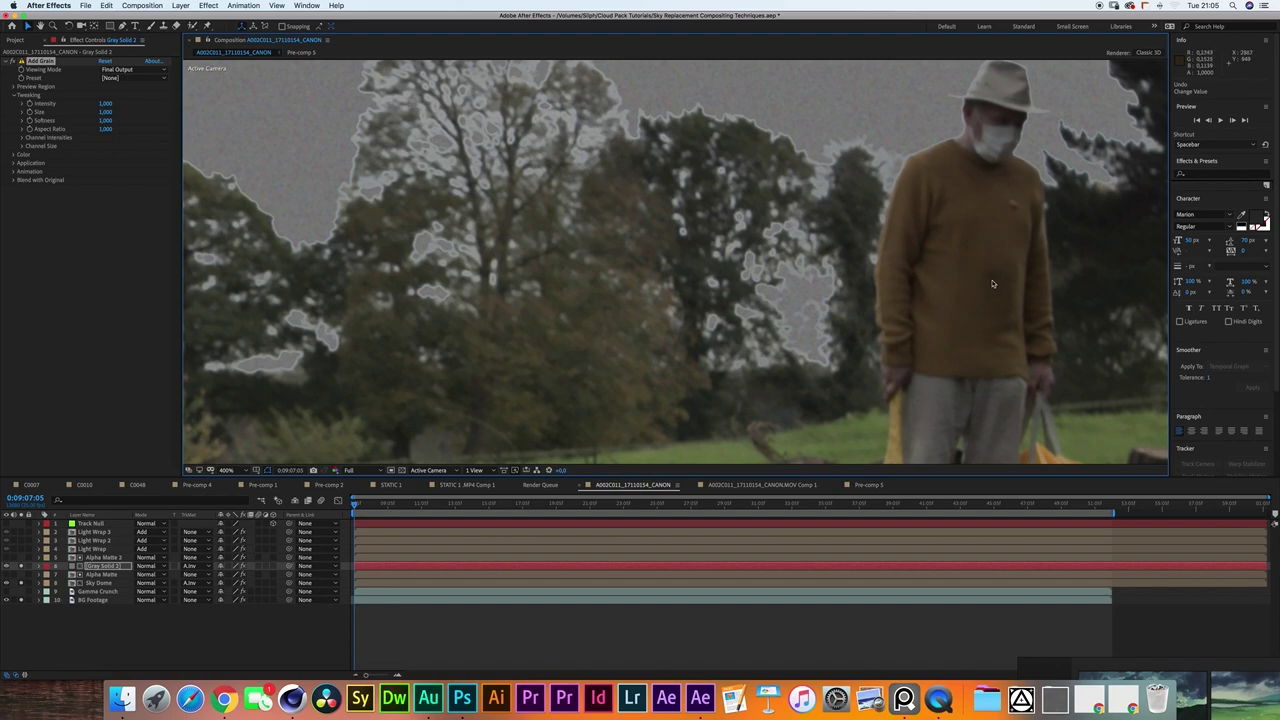
key(space)
drag(1026, 189, 403, 405)
drag(671, 294, 803, 289)
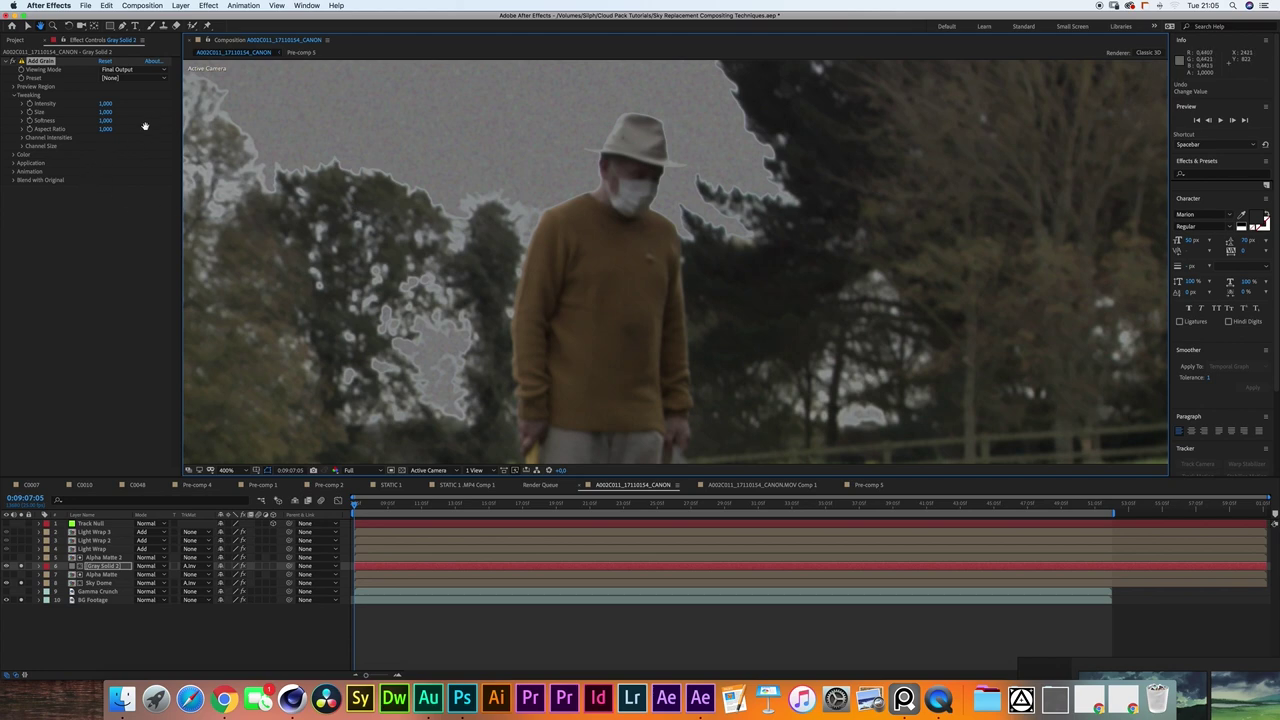
Try a grain size of 0.5 in Add Grain, and settle on 0.8.
click(106, 112)
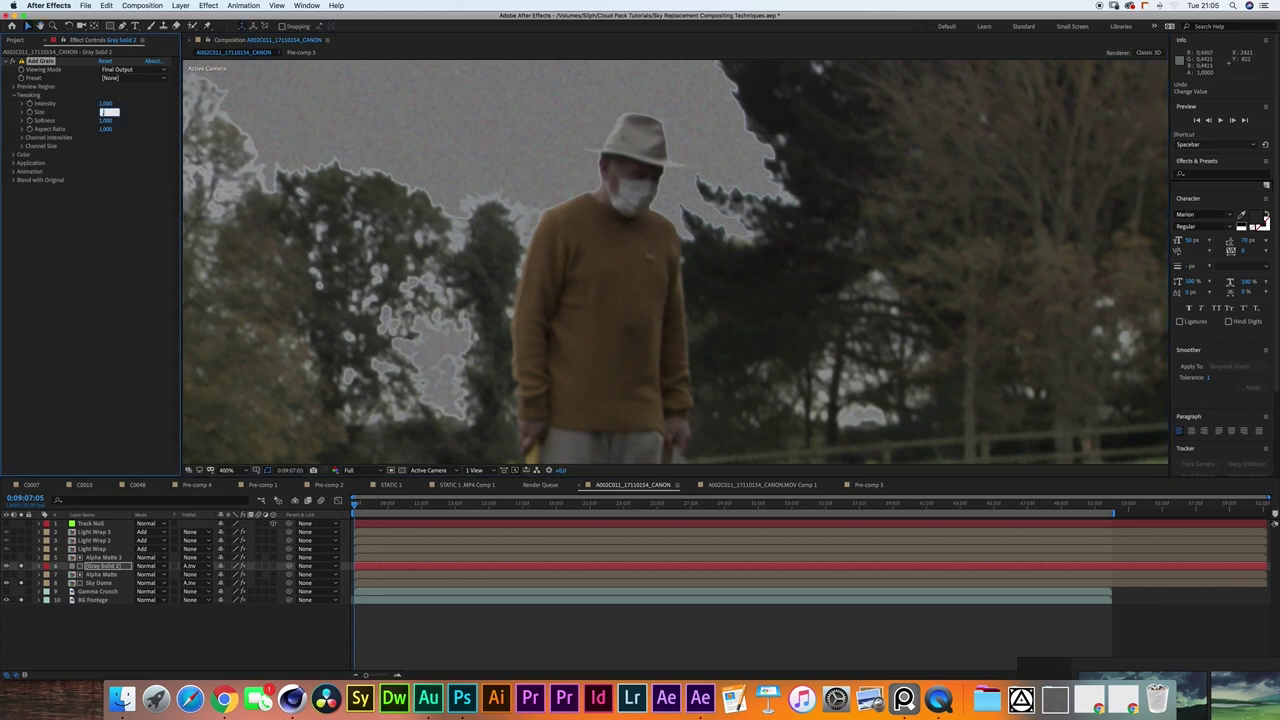
text(0,5)
key(Return)
click(106, 112)
text(0,8)
key(Return)
click(103, 99)
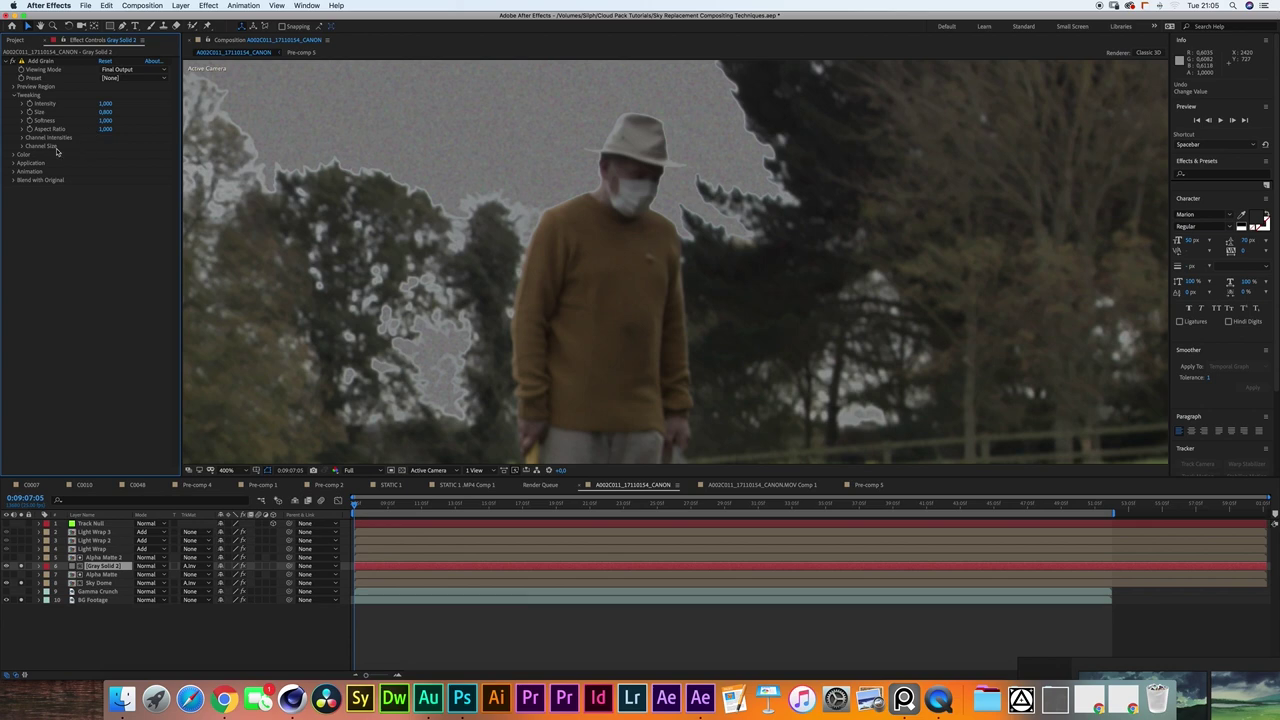
Expand Add Grain's color settings and set the grain saturation to 0.5.
click(14, 154)
click(105, 171)
text(0,5)
key(Return)
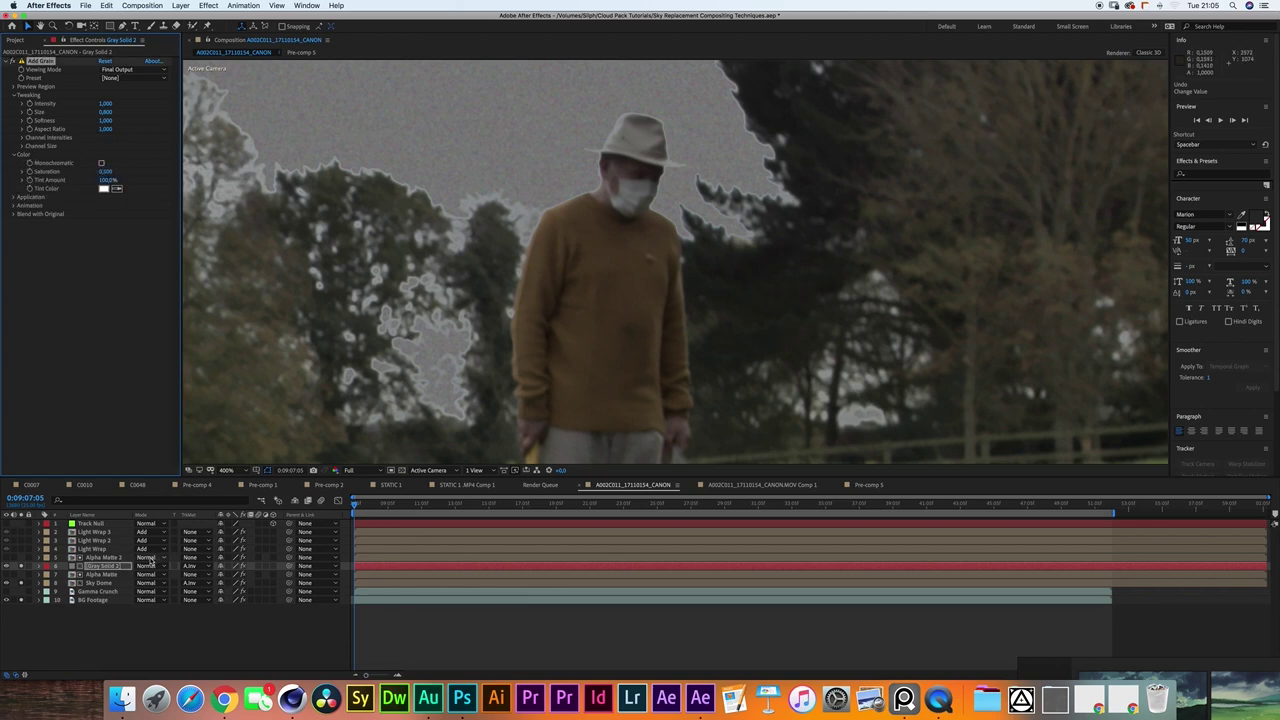
Set the gray solid's blending mode to Soft Light and check the grain over the full frame.
click(158, 567)
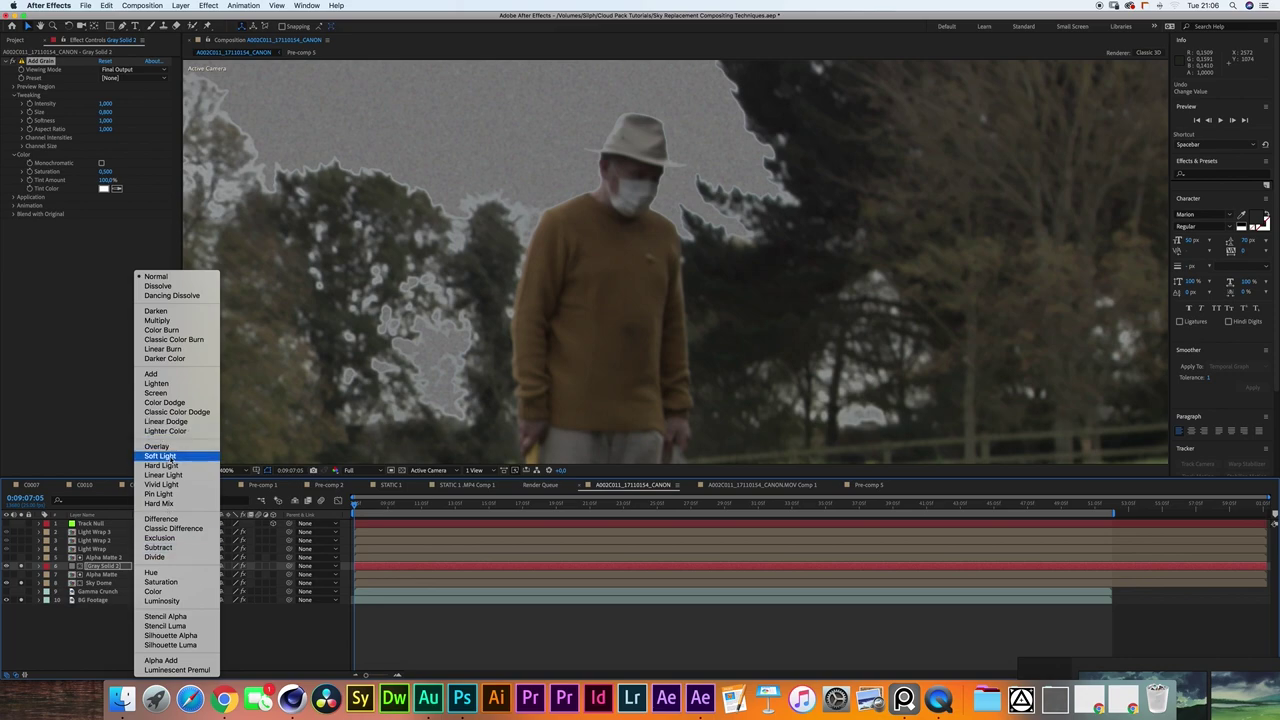
click(165, 457)
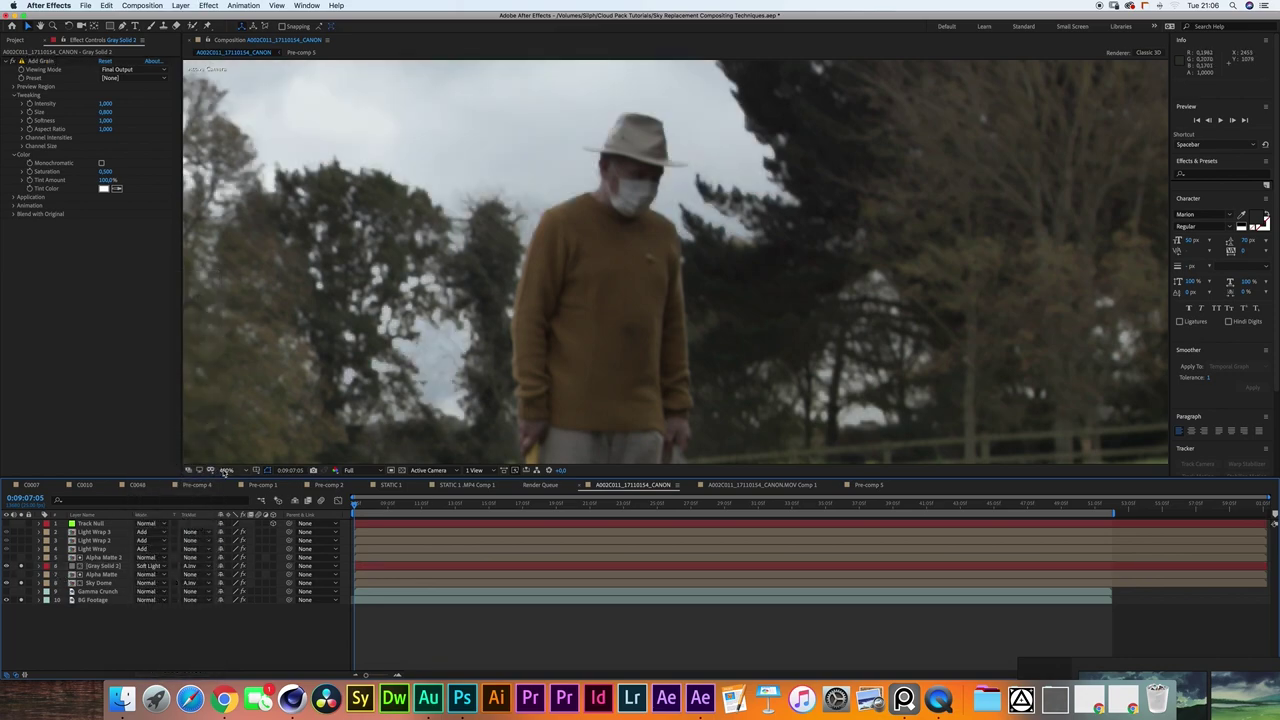
click(228, 470)
click(236, 494)
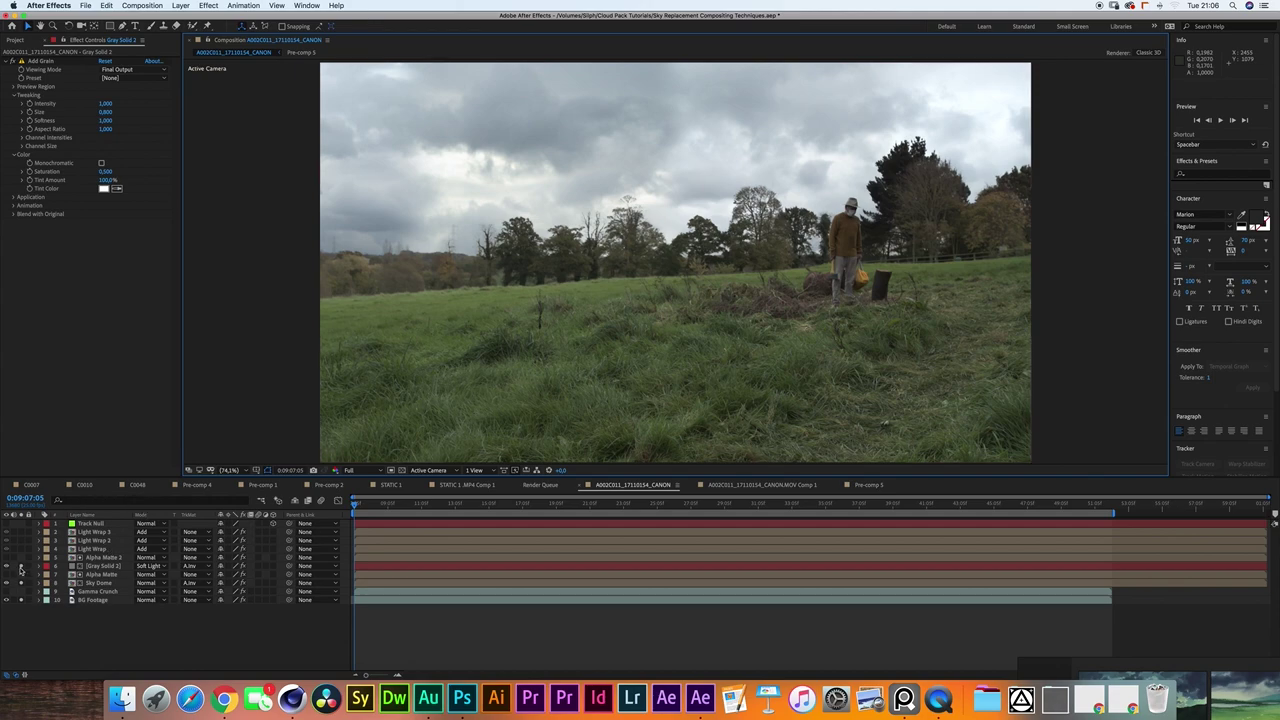
Add a new adjustment layer directly above the Light Wrap 3 layer.
click(95, 532)
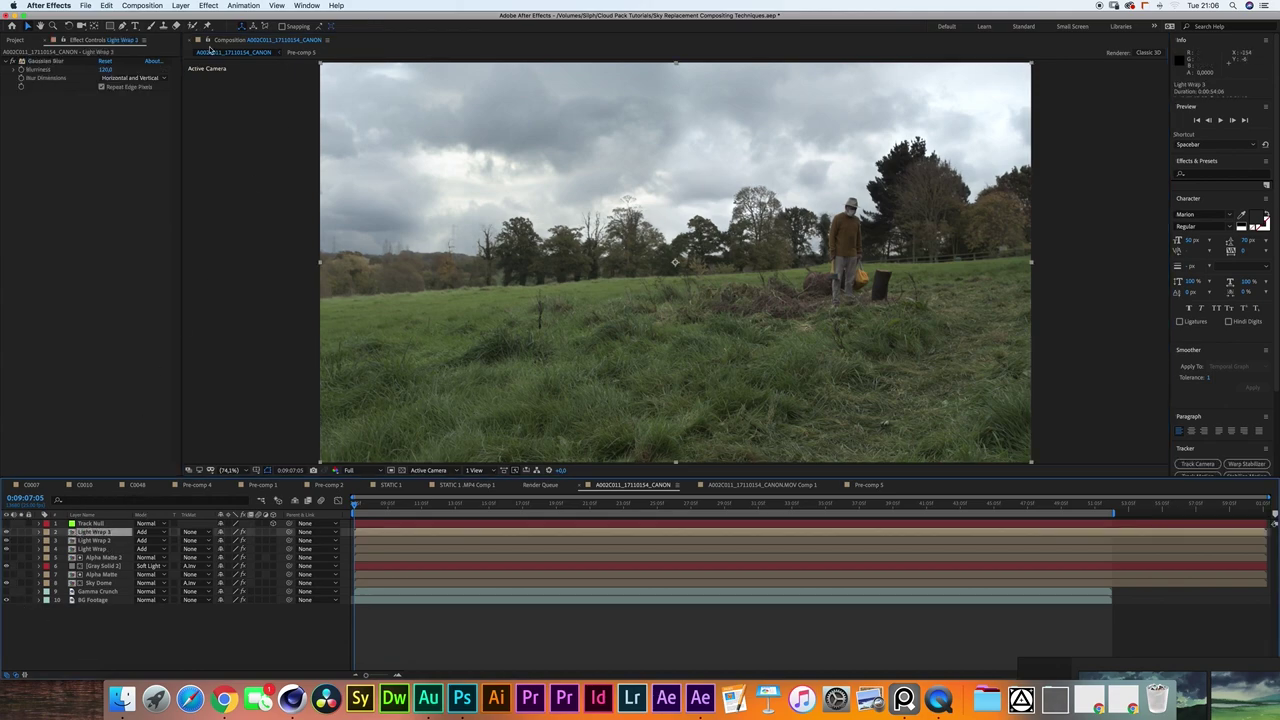
click(186, 6)
mouse_move(200, 17)
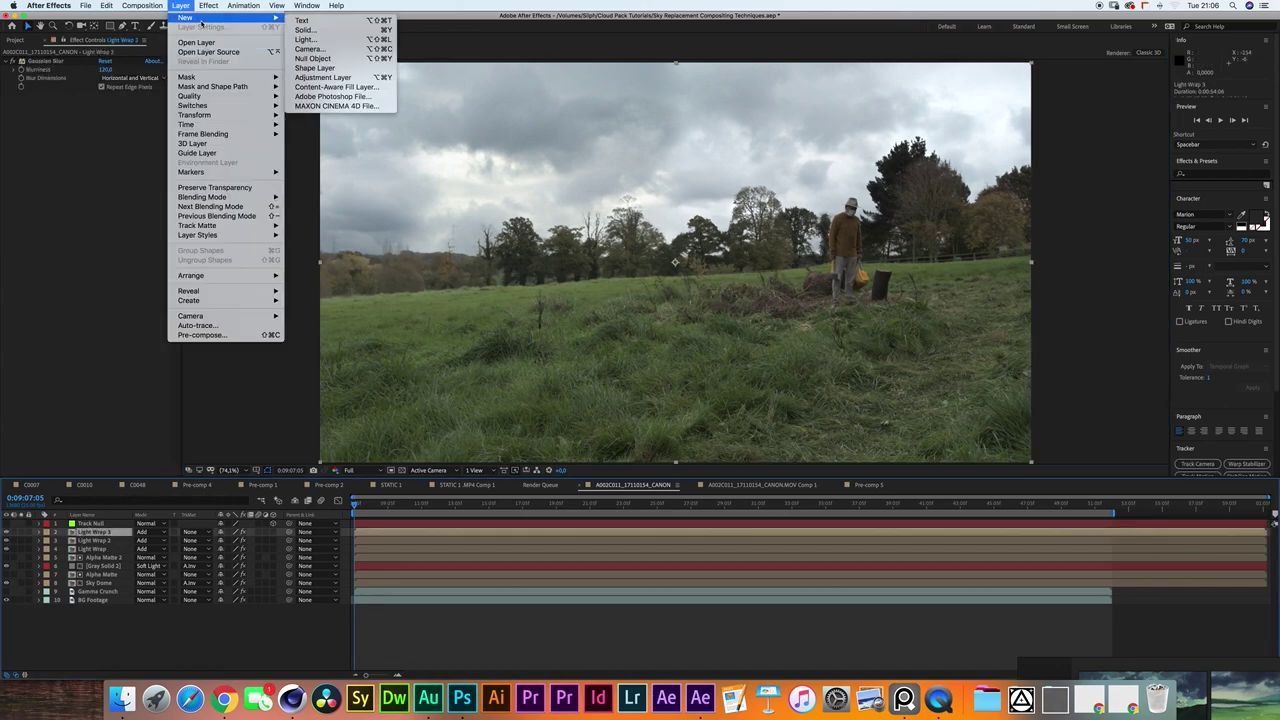
click(370, 78)
Apply an Exposure effect to the adjustment layer with exposure 0.08 and gamma correction 0.77.
click(208, 5)
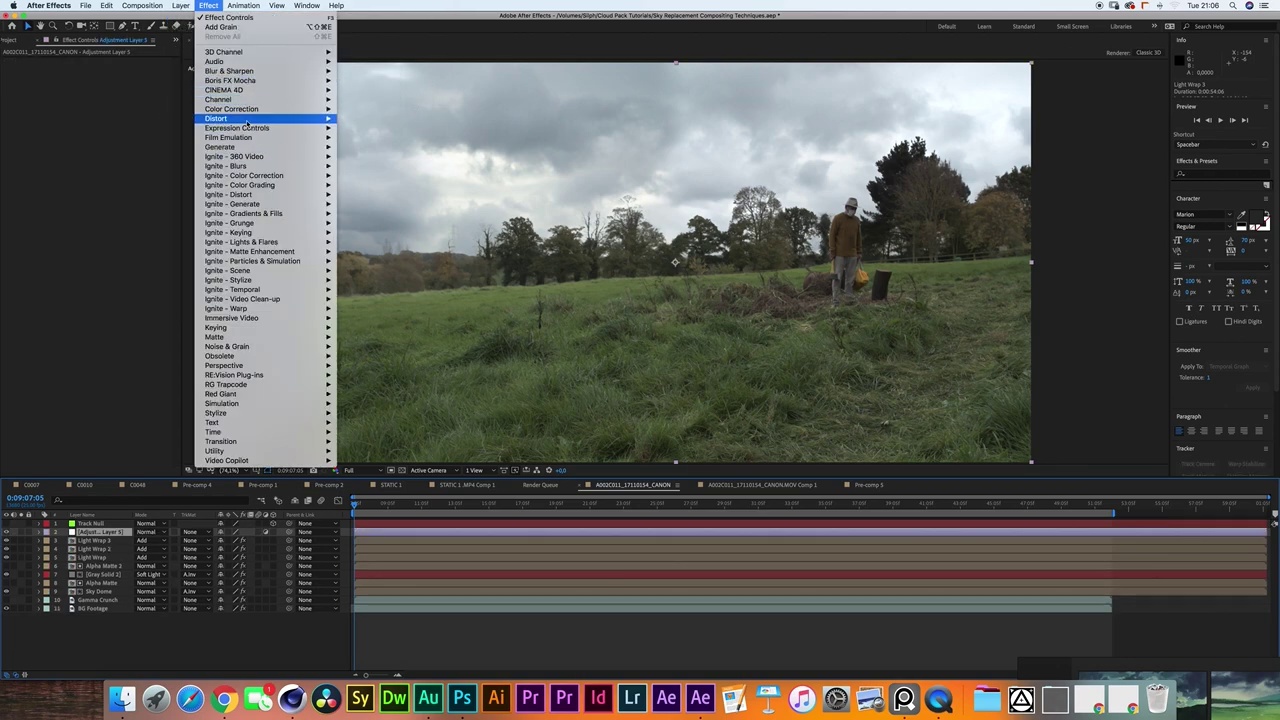
mouse_move(240, 109)
click(370, 300)
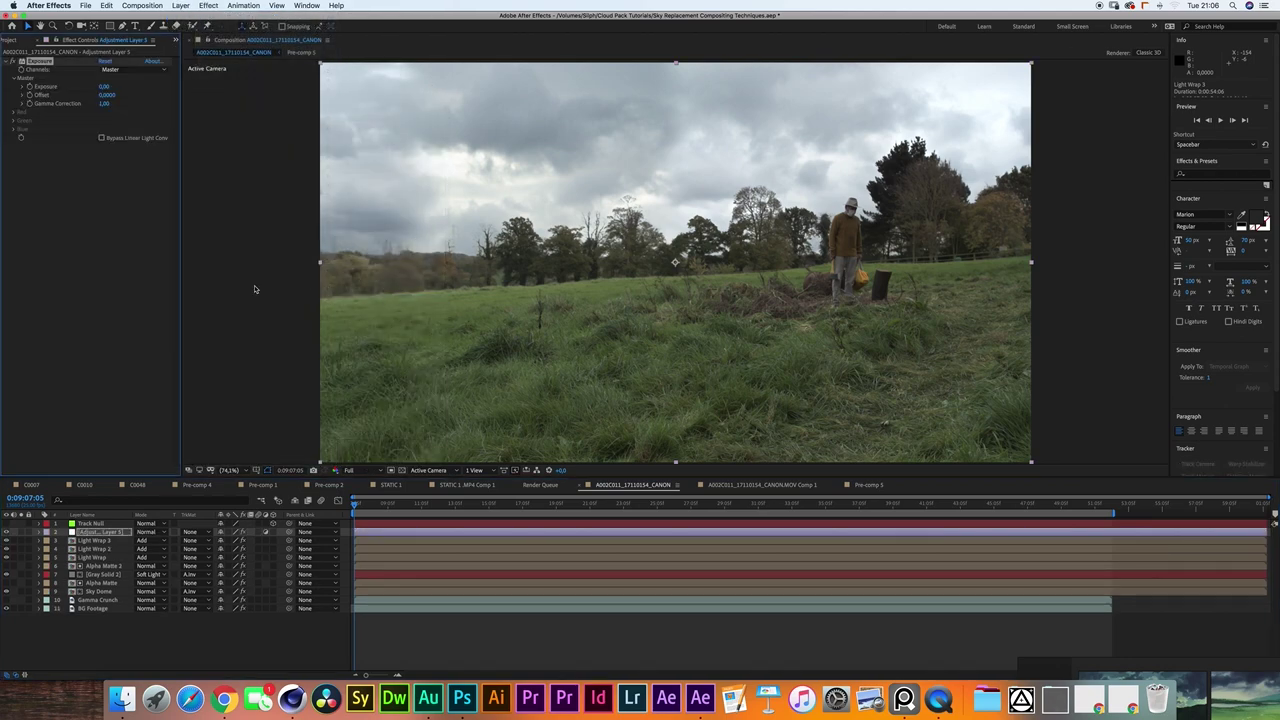
mouse_move(105, 103)
mouse_down()
mouse_move(85, 103)
mouse_move(109, 87)
mouse_up()
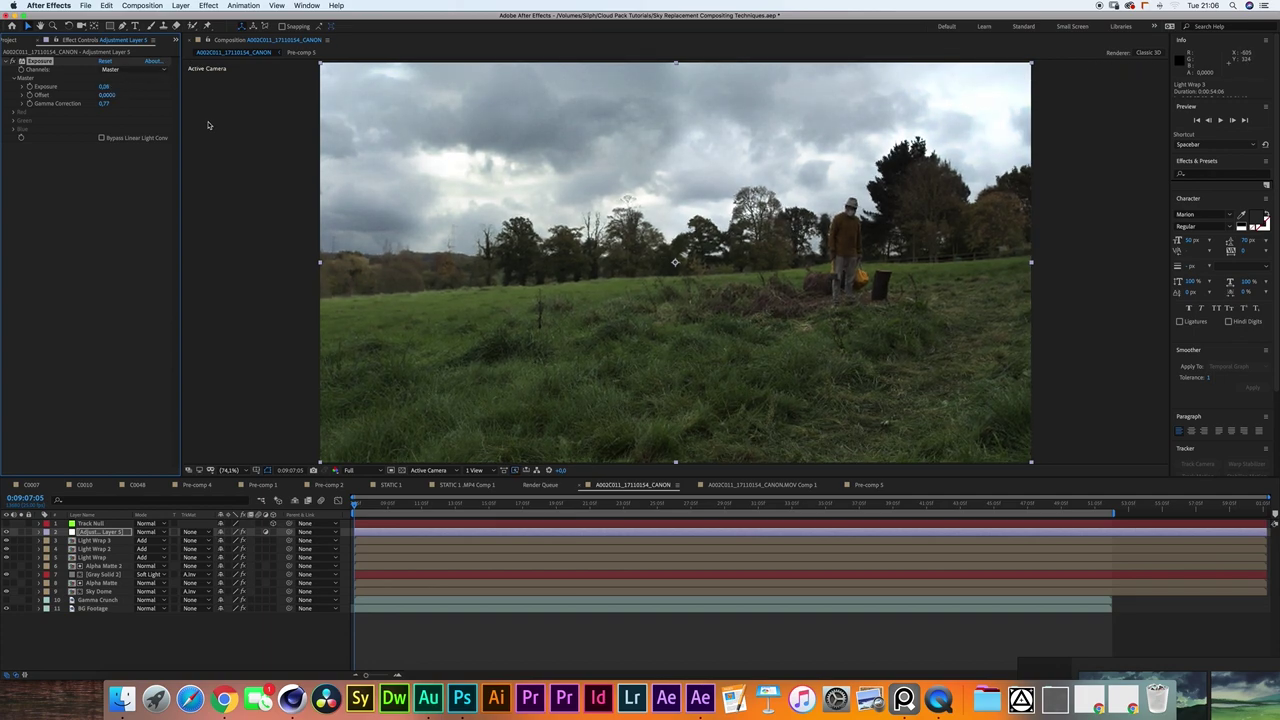
Add a Curves effect to the adjustment layer and shape its red channel into a slight S-curve, lowering shadows and raising the upper tones.
click(208, 5)
mouse_move(228, 108)
click(371, 280)
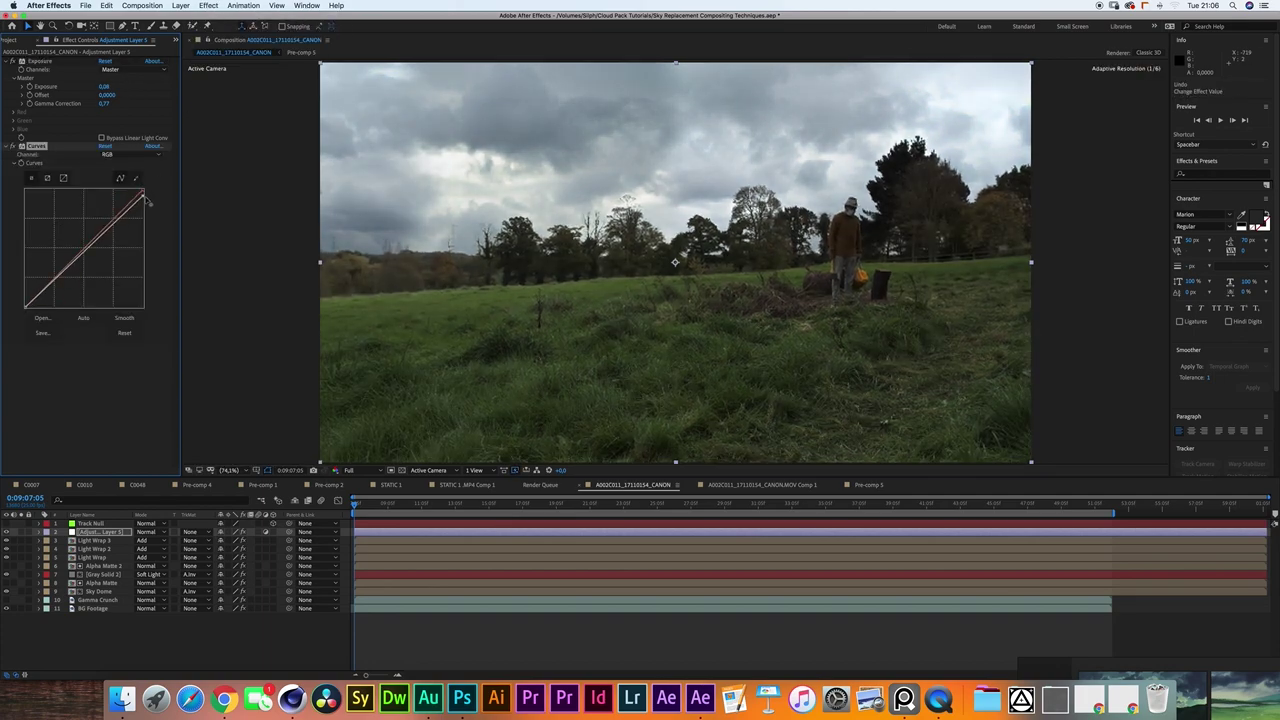
click(131, 155)
click(131, 166)
drag(54, 278, 52, 284)
drag(98, 236, 104, 222)
Add a Tritone effect to the adjustment layer and set its highlights to a pale warm cream.
click(208, 5)
mouse_move(228, 108)
click(371, 405)
click(104, 357)
click(386, 402)
click(288, 298)
click(466, 290)
Set the Tritone midtones to a dark green.
click(104, 365)
click(386, 383)
click(335, 384)
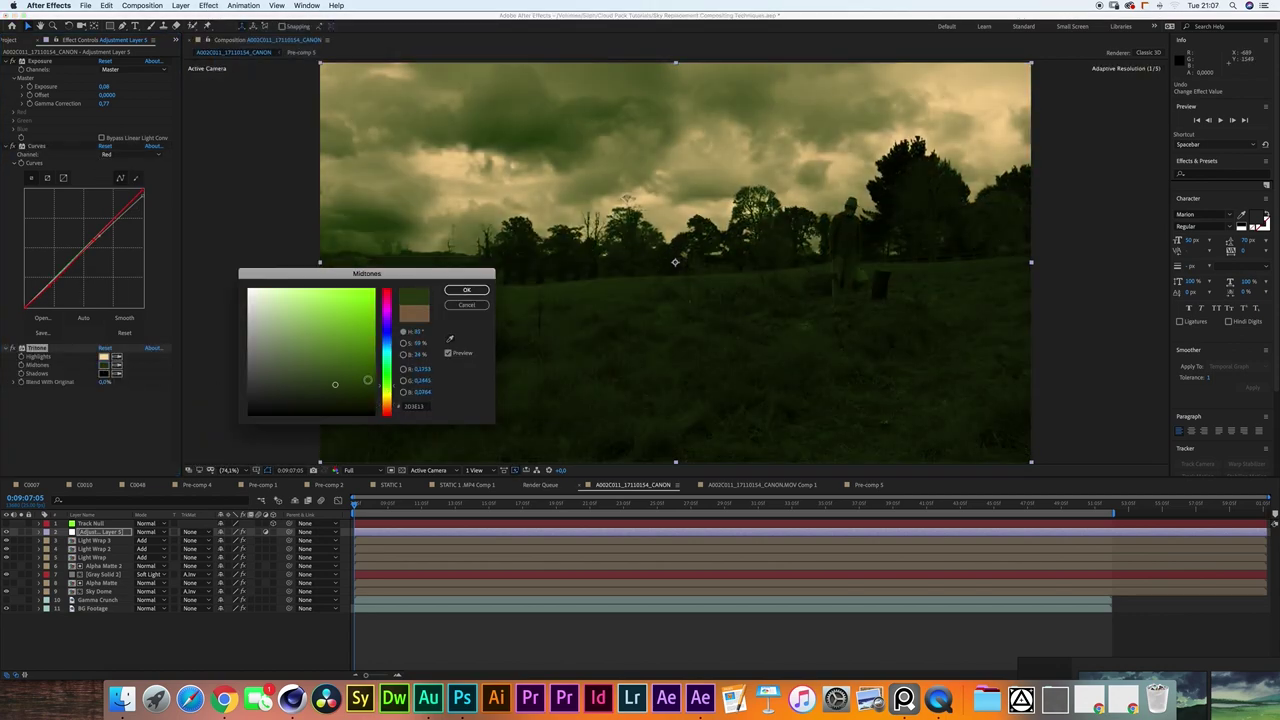
click(348, 386)
click(466, 290)
Set the Tritone shadows to a near-black tint and blend the effect with the original at about 83%.
click(104, 373)
click(386, 310)
click(335, 403)
click(466, 290)
drag(105, 382, 163, 374)
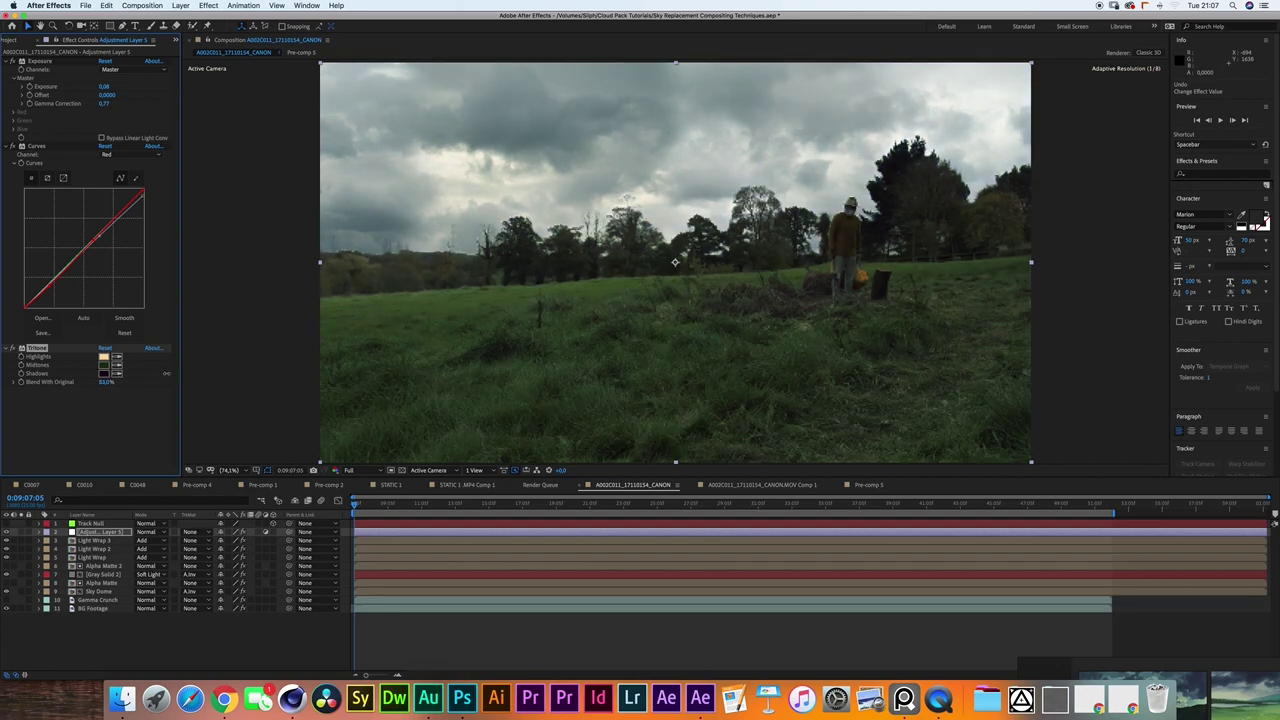
Collapse the Exposure, Curves and Tritone settings and compare the frame with and without the adjustment layer.
click(4, 338)
click(5, 348)
click(5, 146)
click(5, 61)
click(6, 532)
click(6, 532)
click(437, 628)
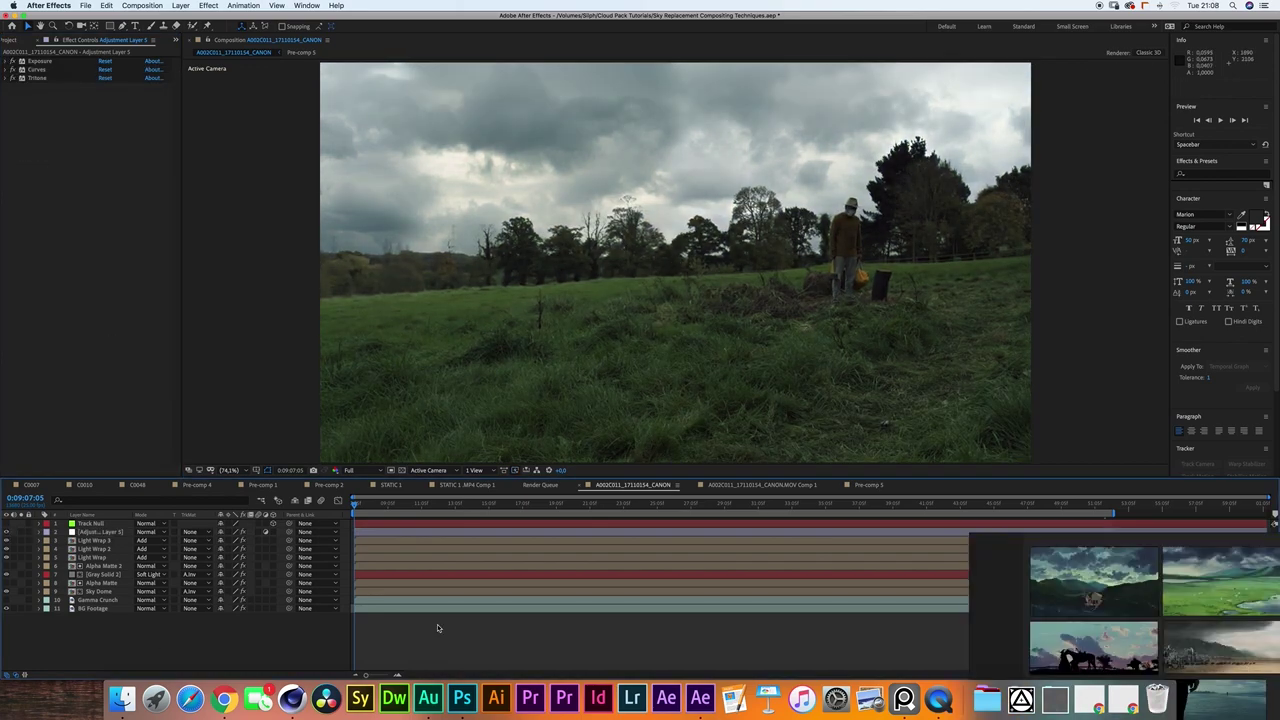